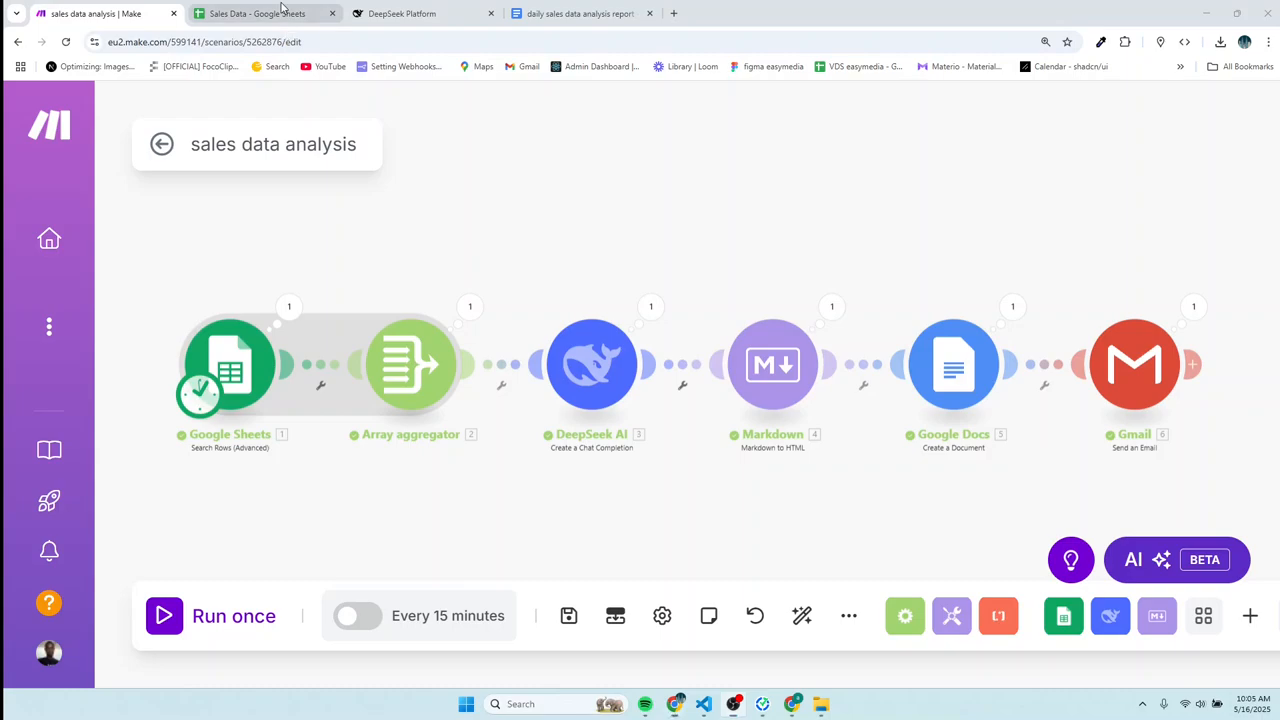
- Look over the Sales Data spreadsheet's order rows, with a brief look back at the Make scenario
left_click(275, 14)
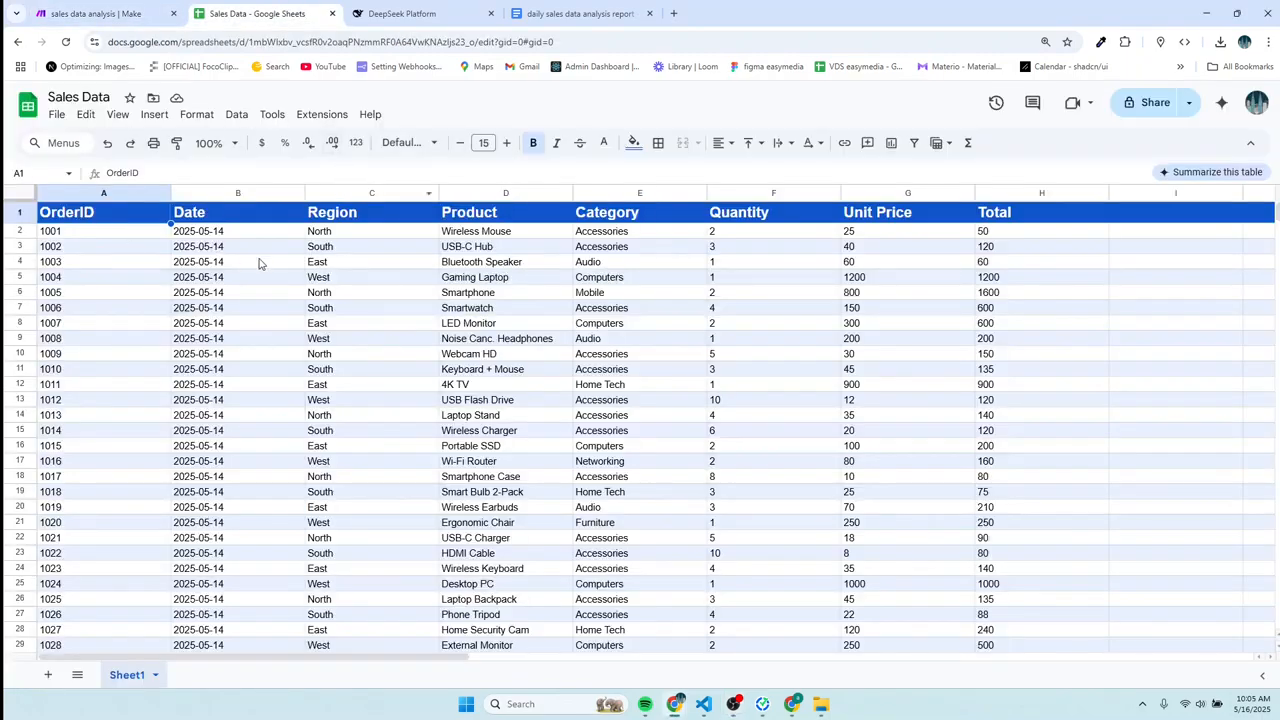
scroll(265, 283, "down", 6)
scroll(265, 283, "up", 6)
scroll(533, 418, "down", 2)
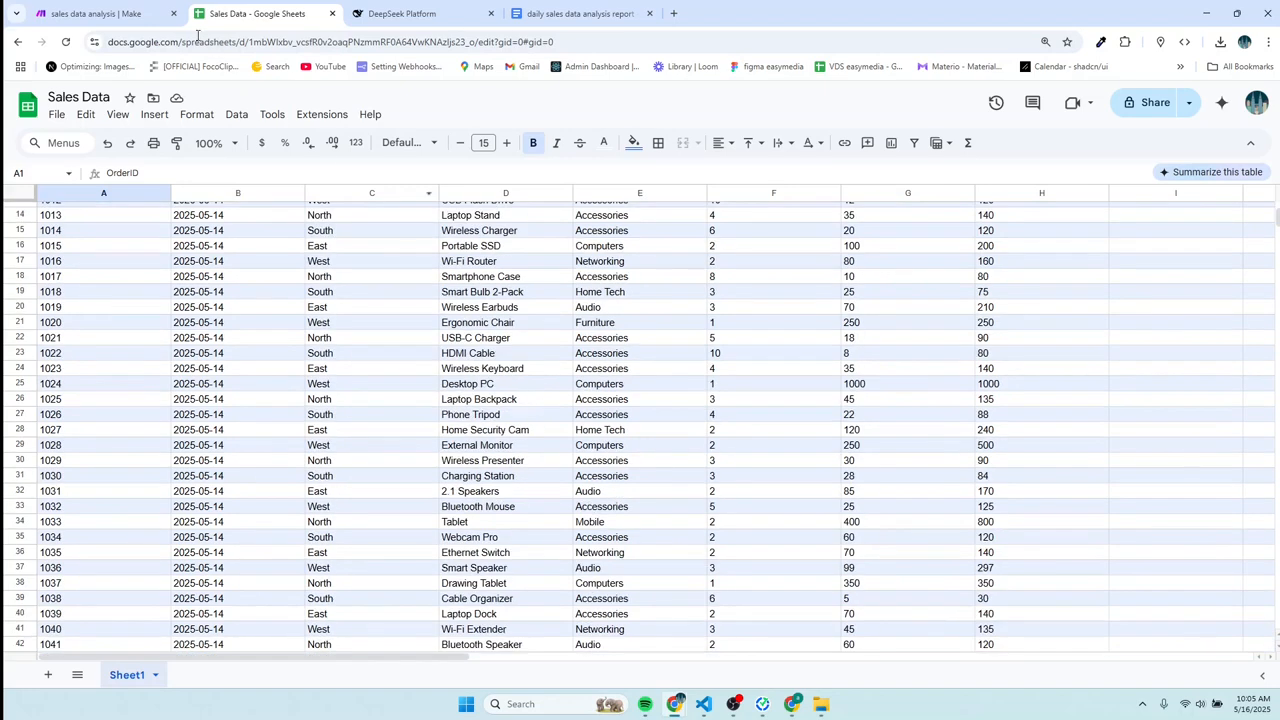
left_click(113, 15)
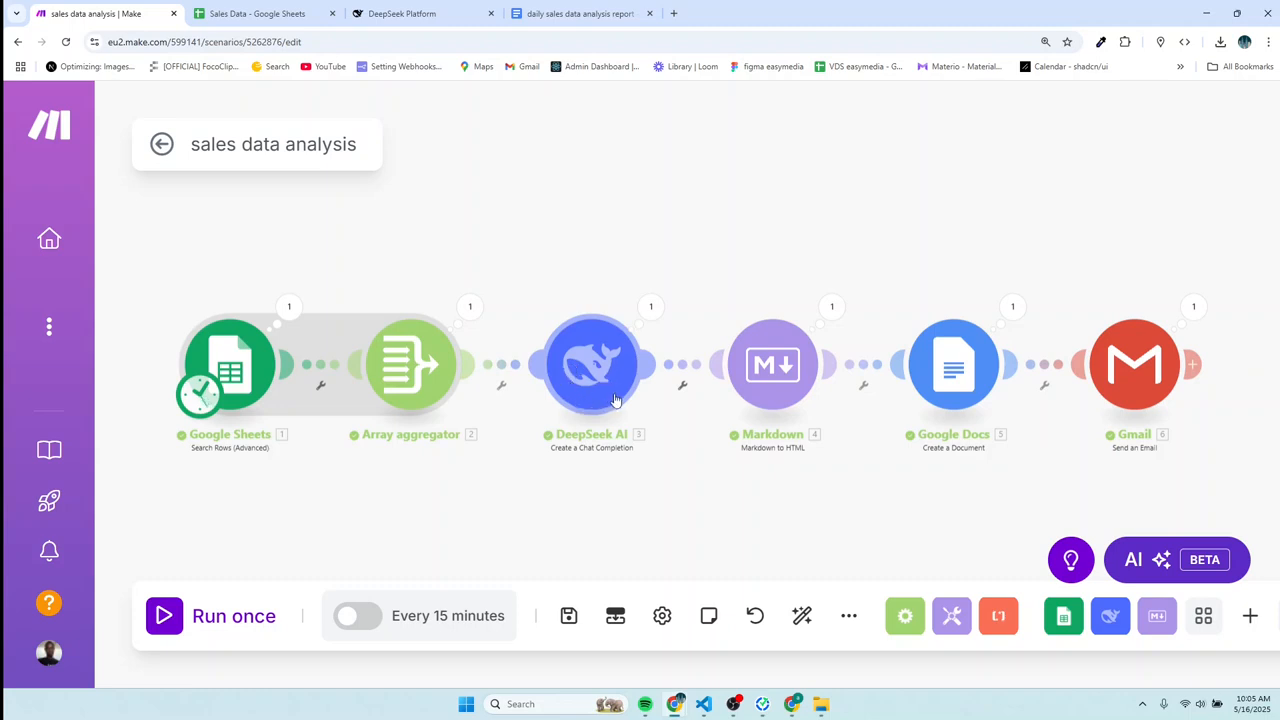
left_click(284, 15)
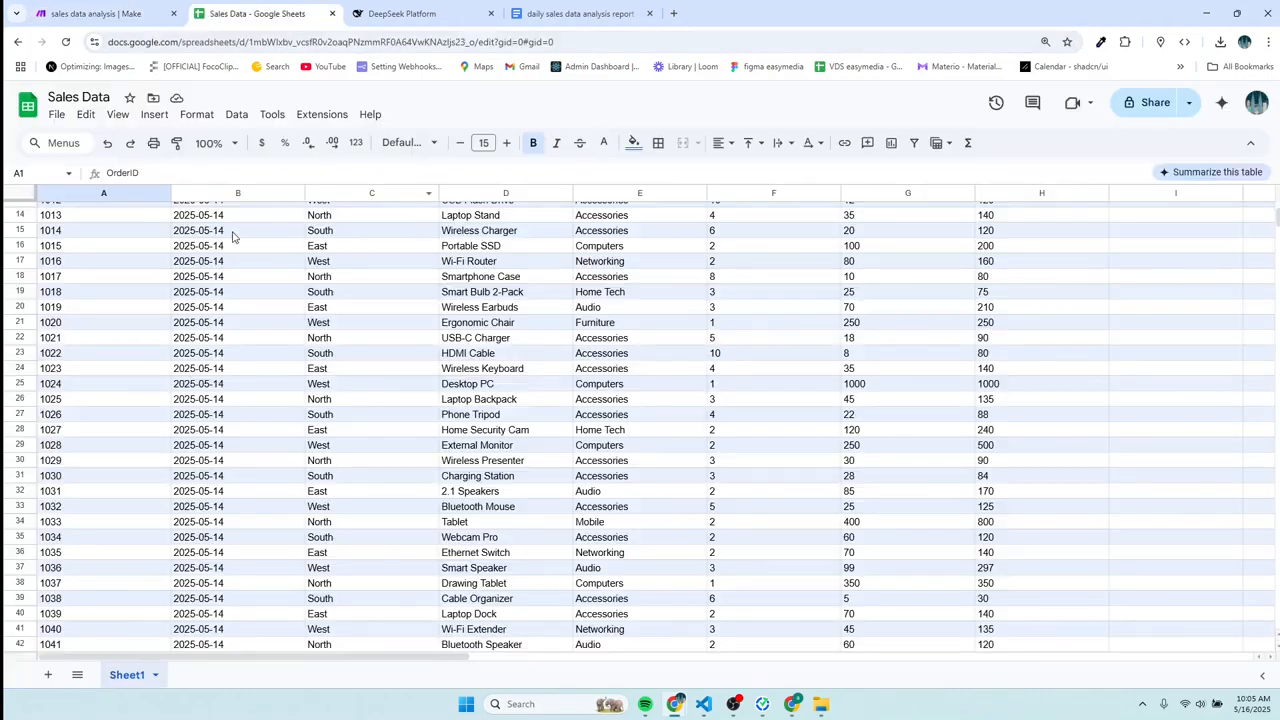
scroll(176, 285, "up", 5)
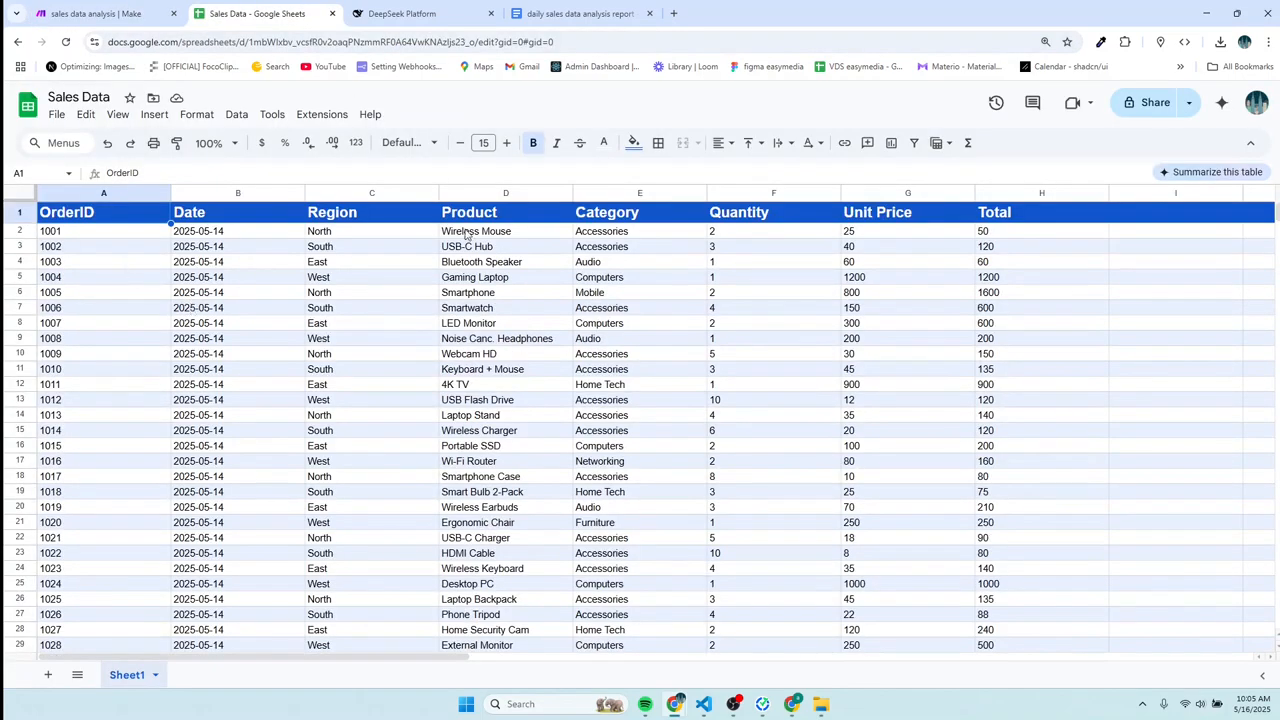
- Back in Make, raise Markdown above the chain, lower DeepSeek AI, and nudge Google Docs slightly down
left_click(88, 13)
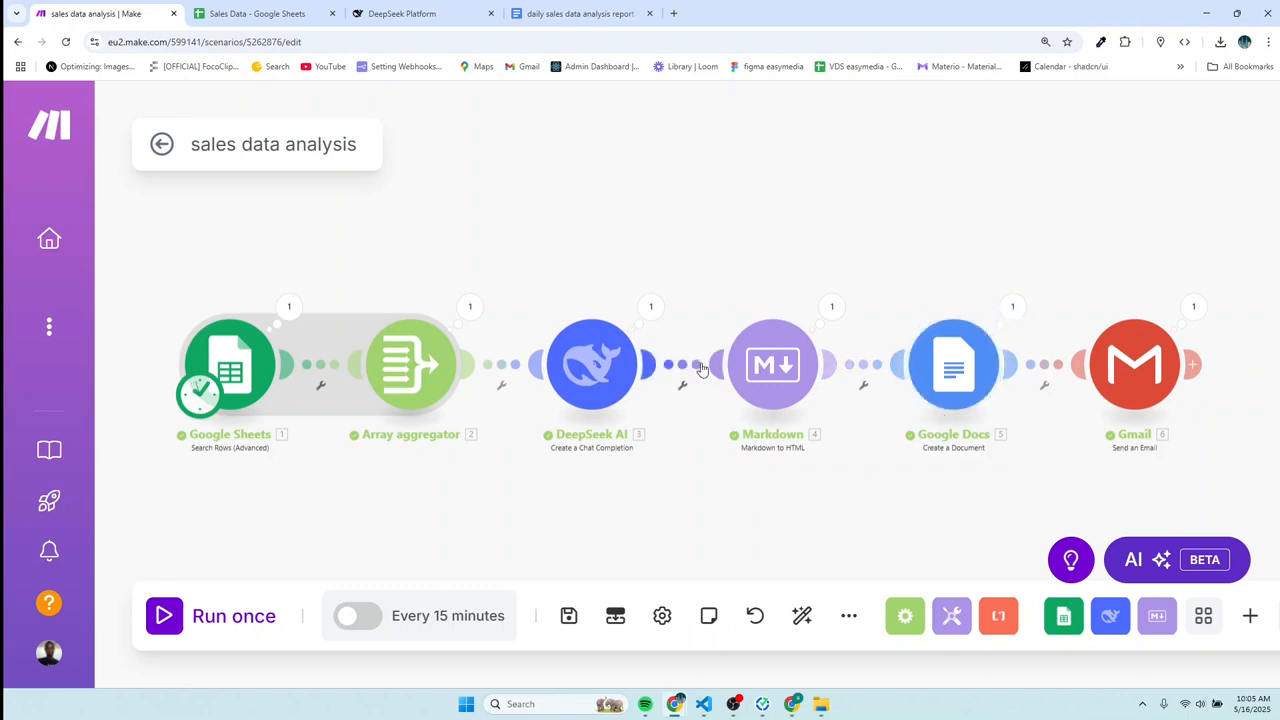
left_click_drag(759, 355, 765, 223)
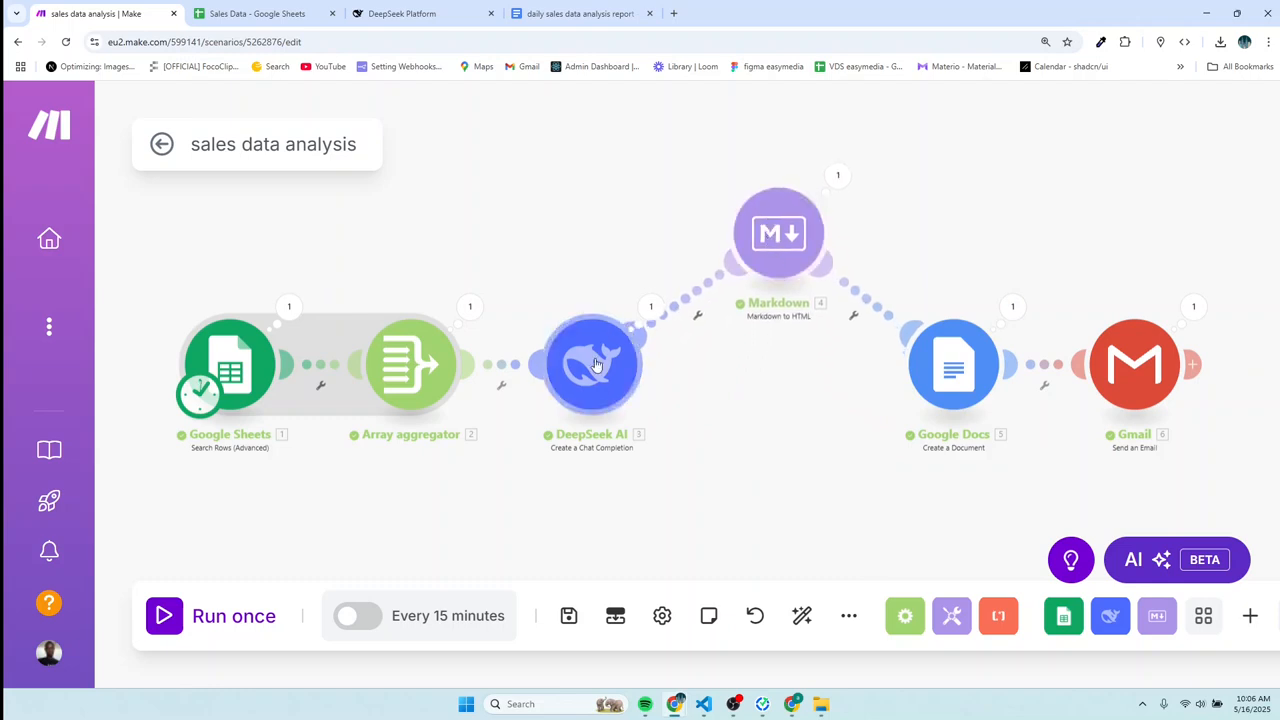
left_click_drag(596, 364, 594, 409)
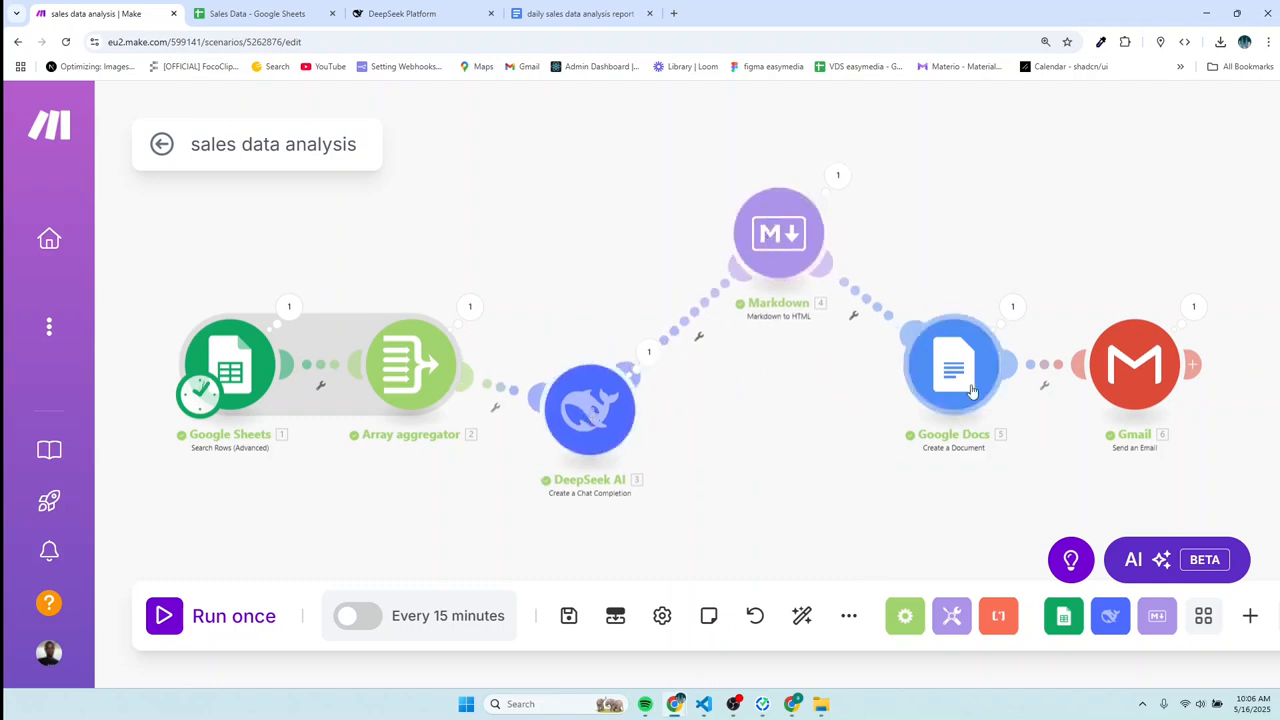
left_click_drag(972, 390, 970, 410)
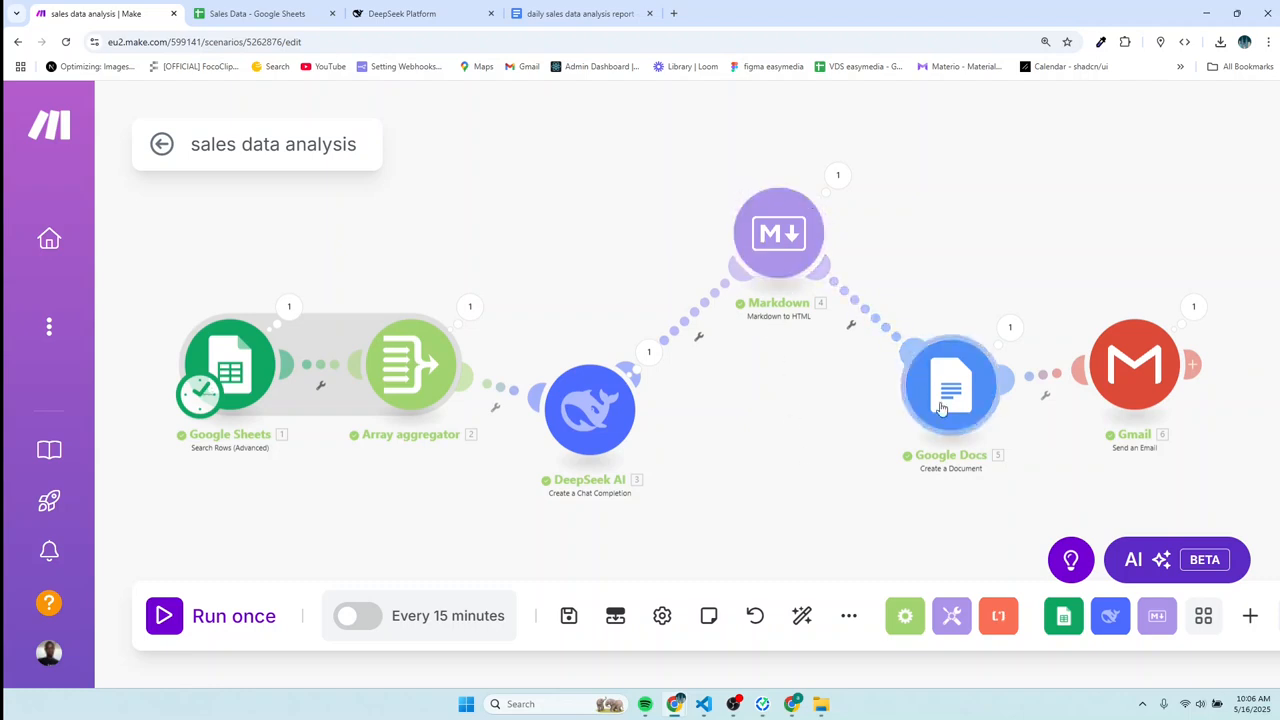
- Read through the daily sales data analysis report's sections, then switch to the Sales Data spreadsheet
left_click(543, 14)
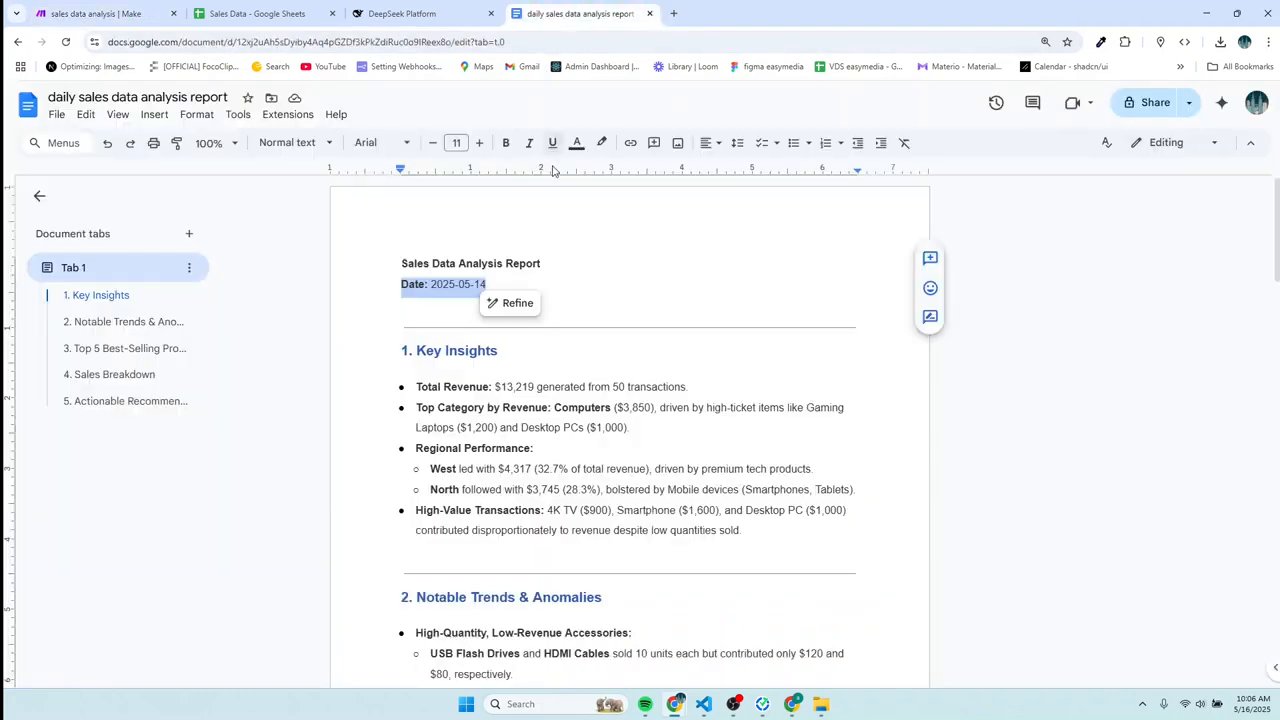
left_click(616, 365)
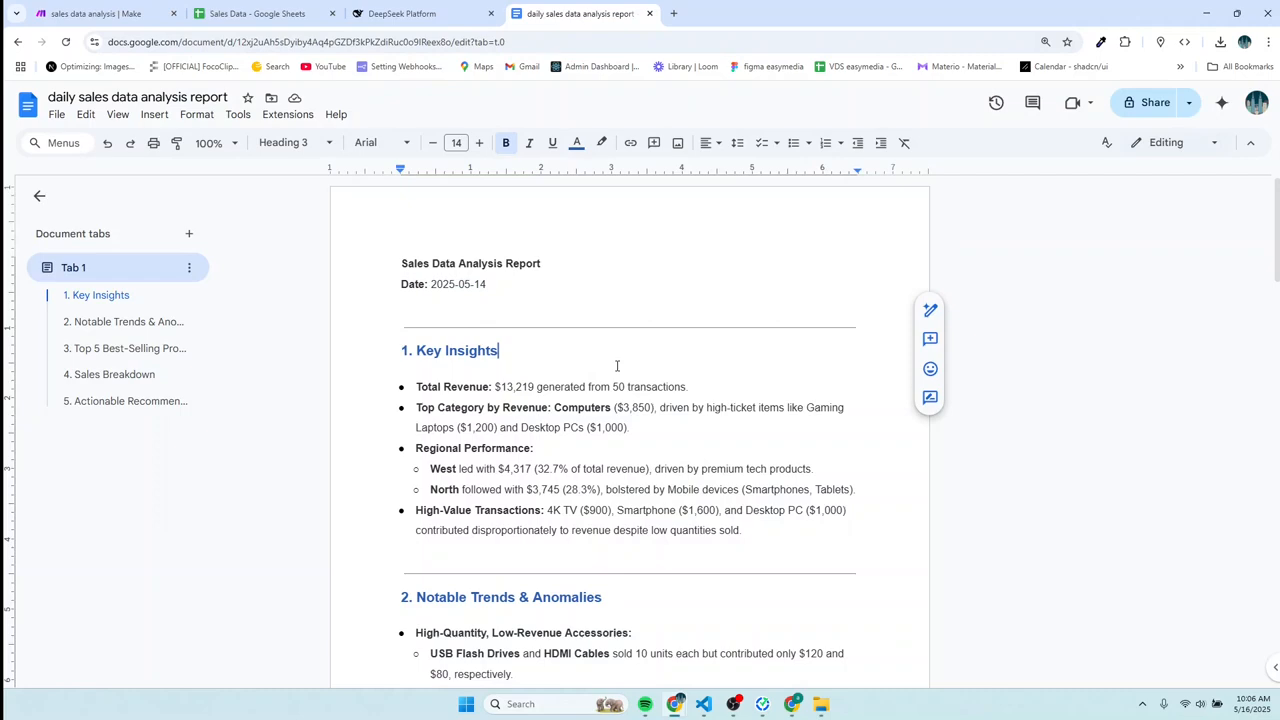
scroll(616, 365, "down", 10)
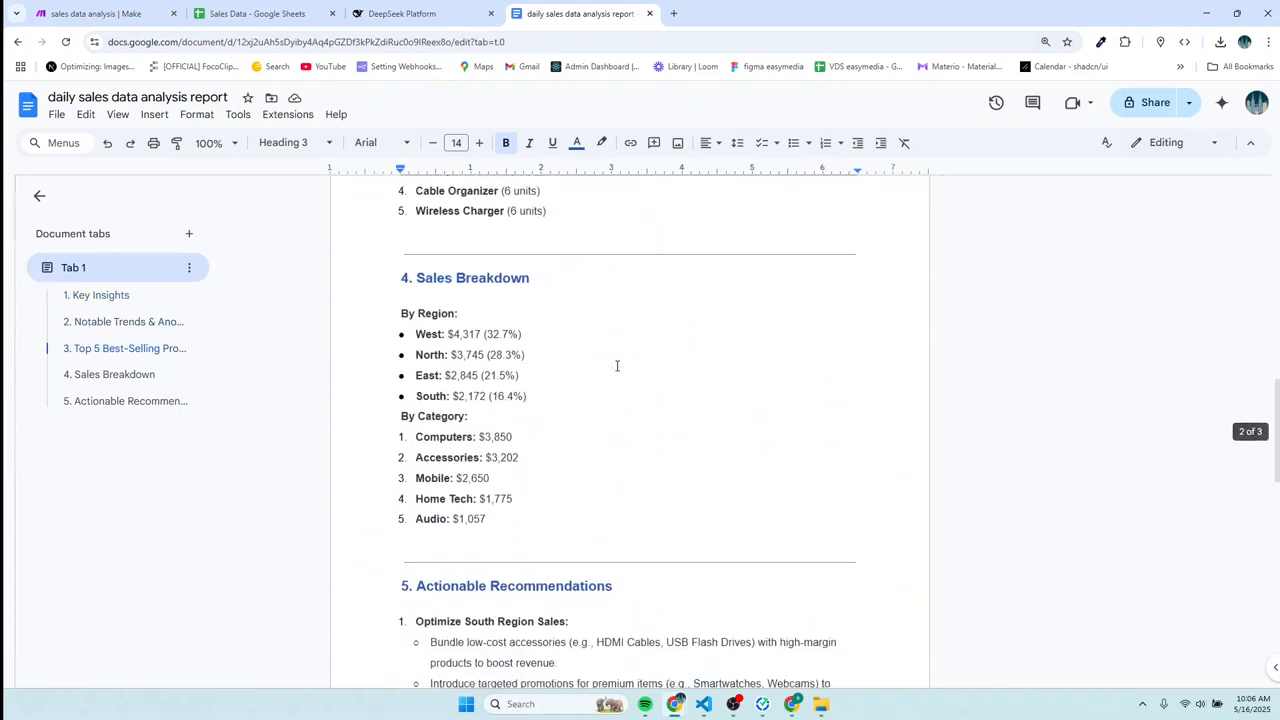
scroll(616, 365, "down", 7)
scroll(616, 365, "up", 7)
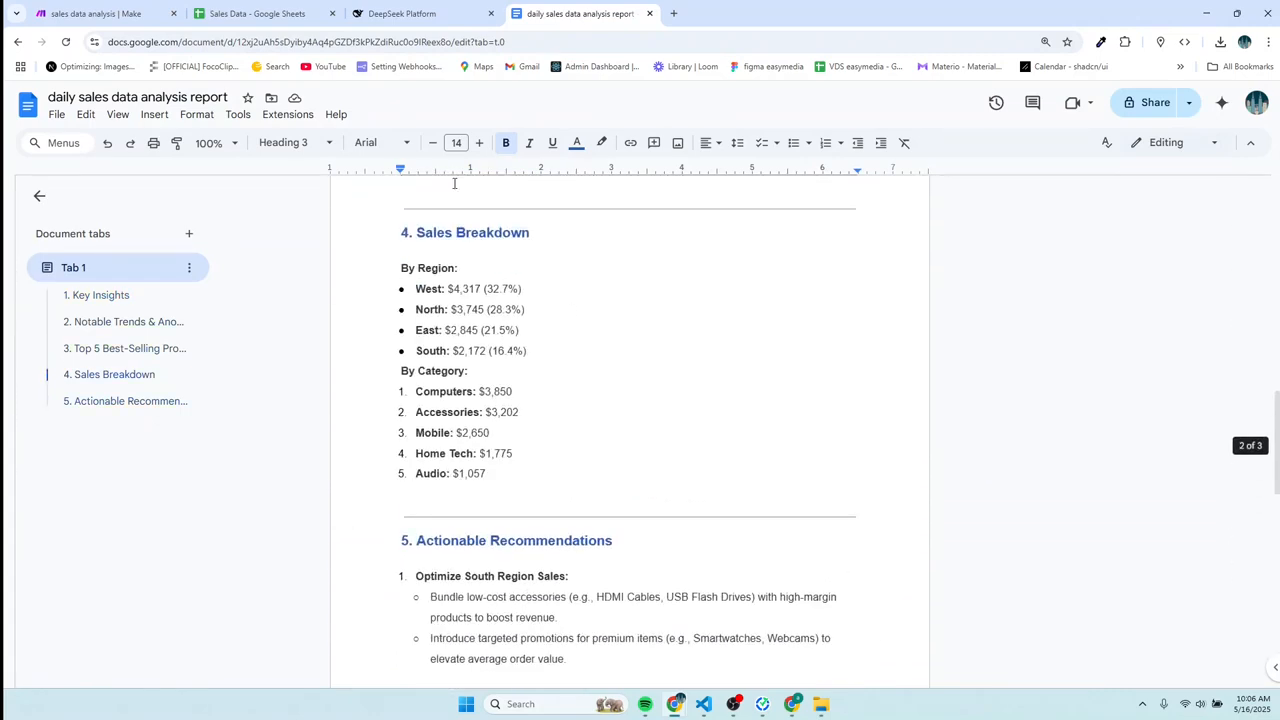
left_click(77, 20)
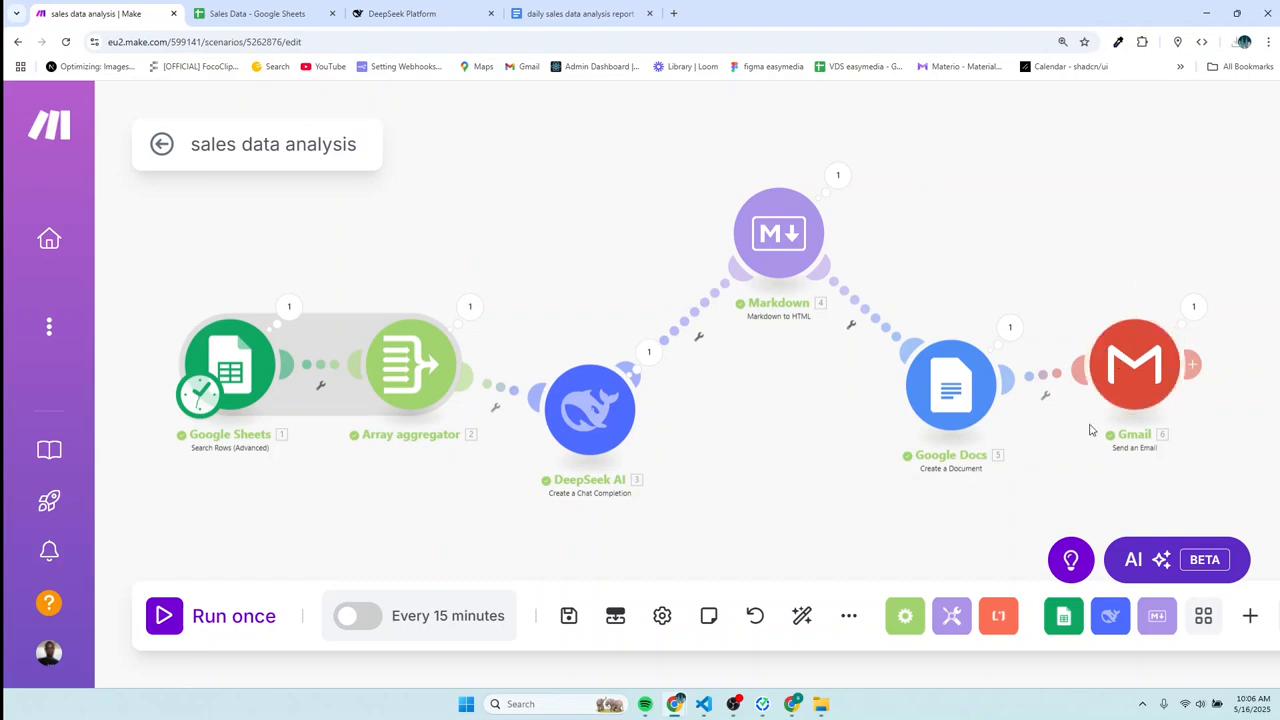
left_click(599, 22)
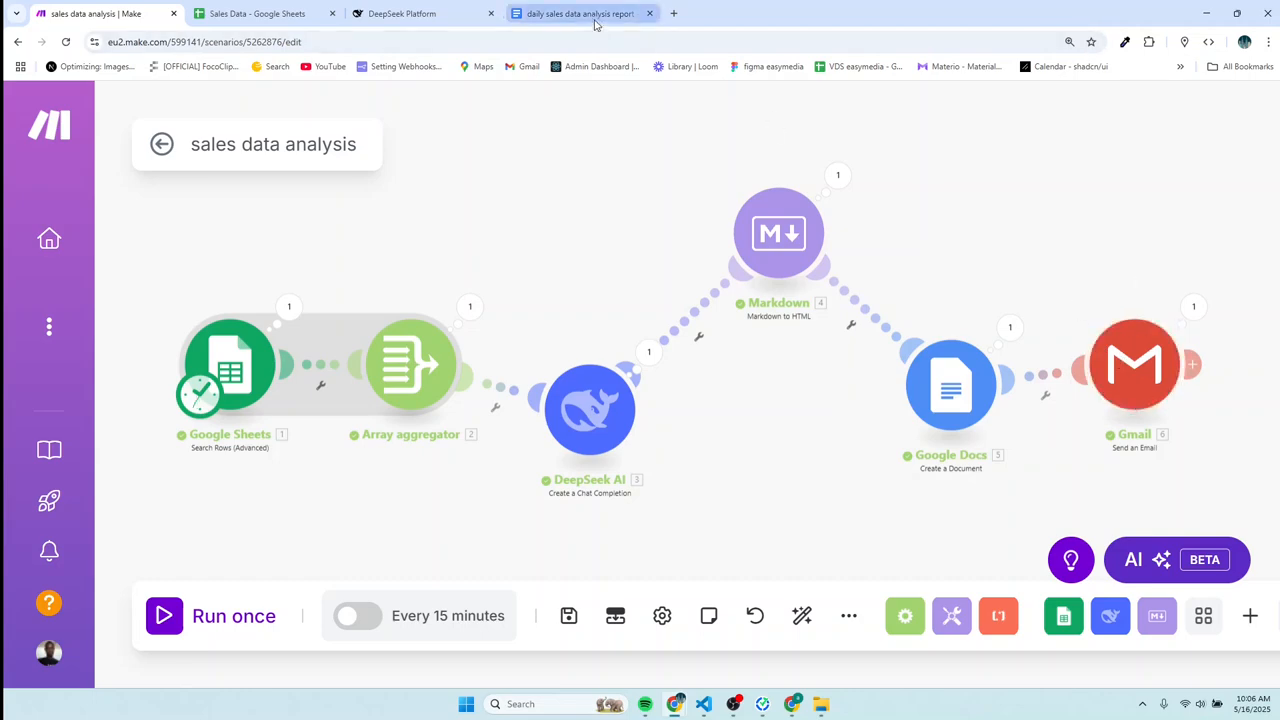
scroll(518, 390, "up", 15)
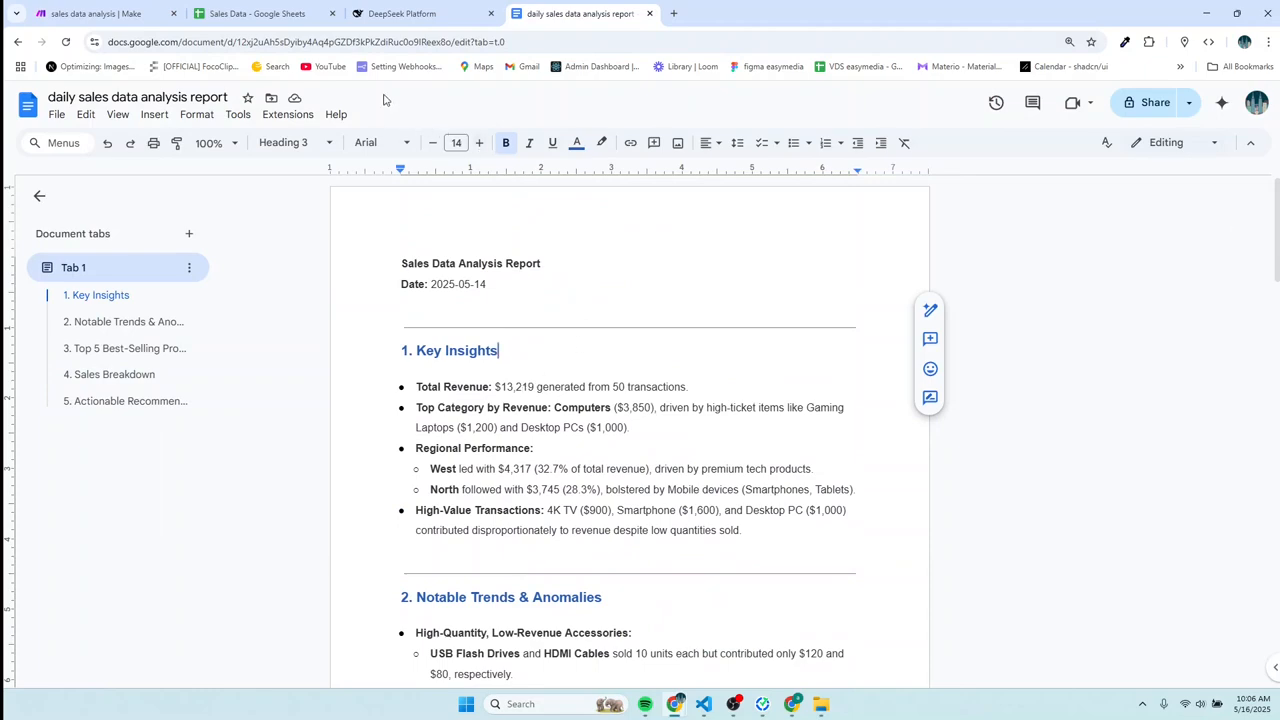
left_click(241, 17)
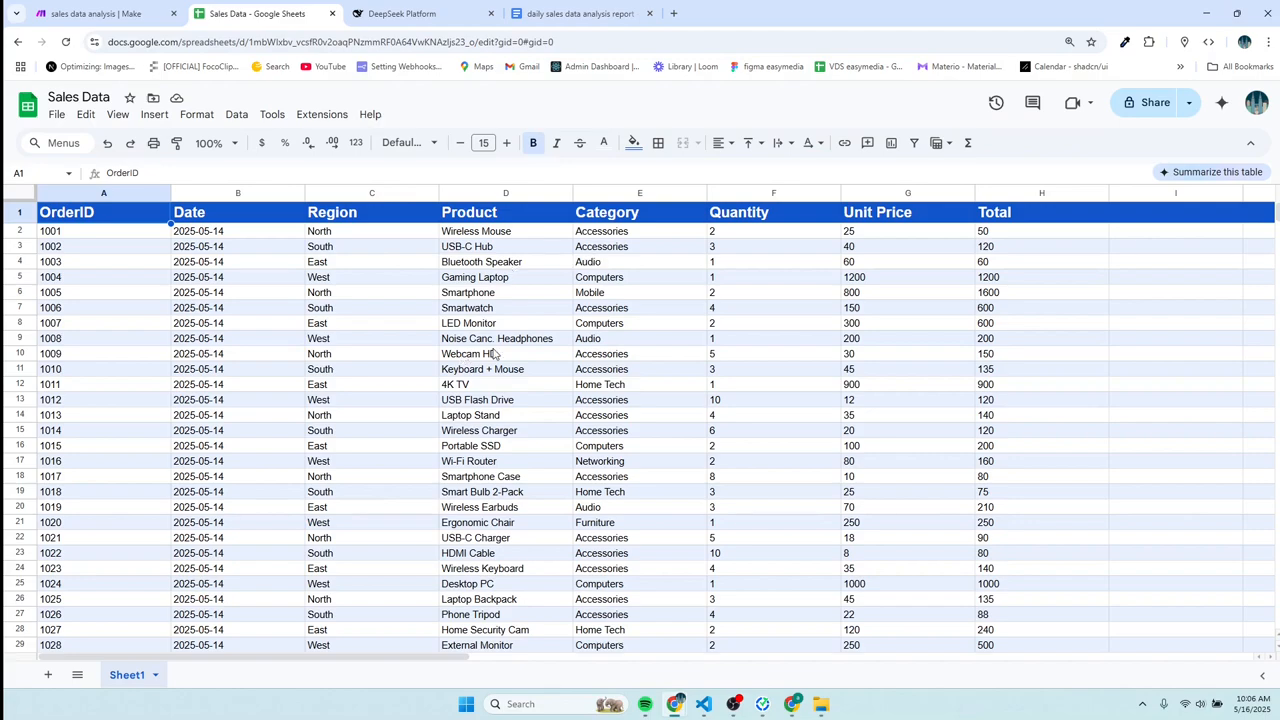
- Scroll the Sales Data order rows and back to the top, then open the daily sales report
scroll(493, 357, "down", 5)
scroll(500, 360, "up", 5)
scroll(507, 400, "down", 5)
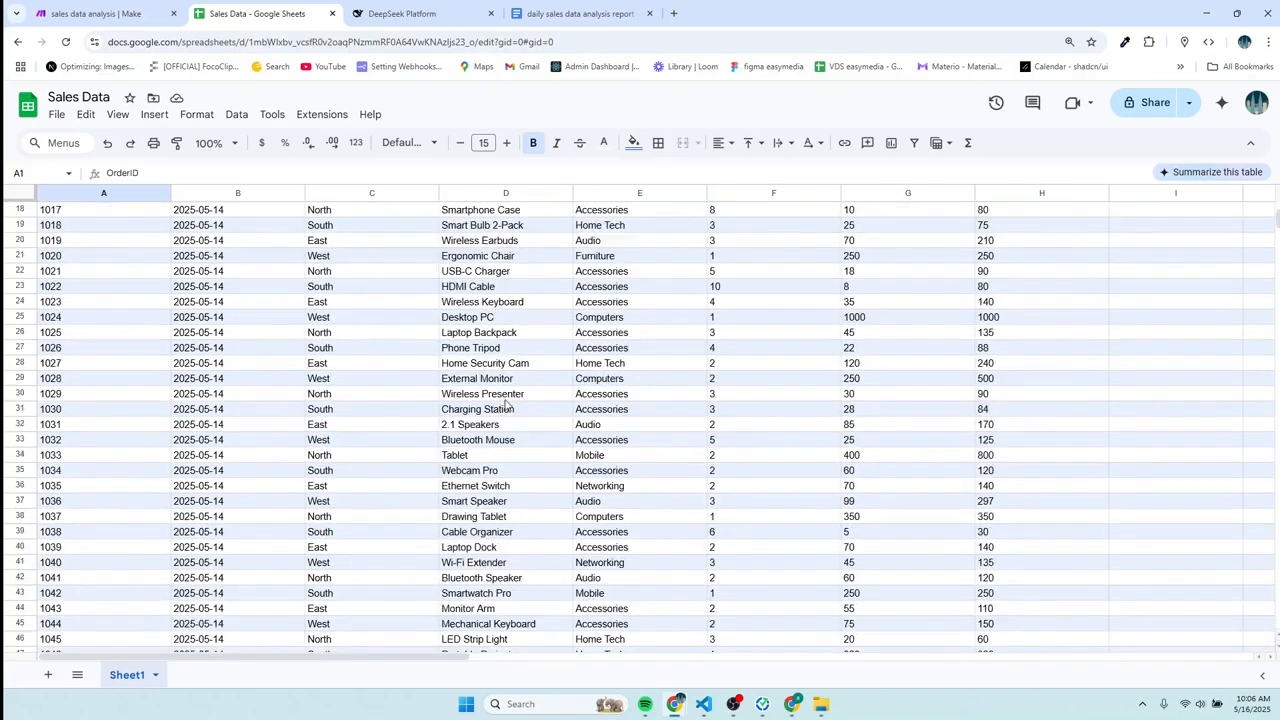
scroll(507, 404, "down", 3)
scroll(507, 404, "up", 10)
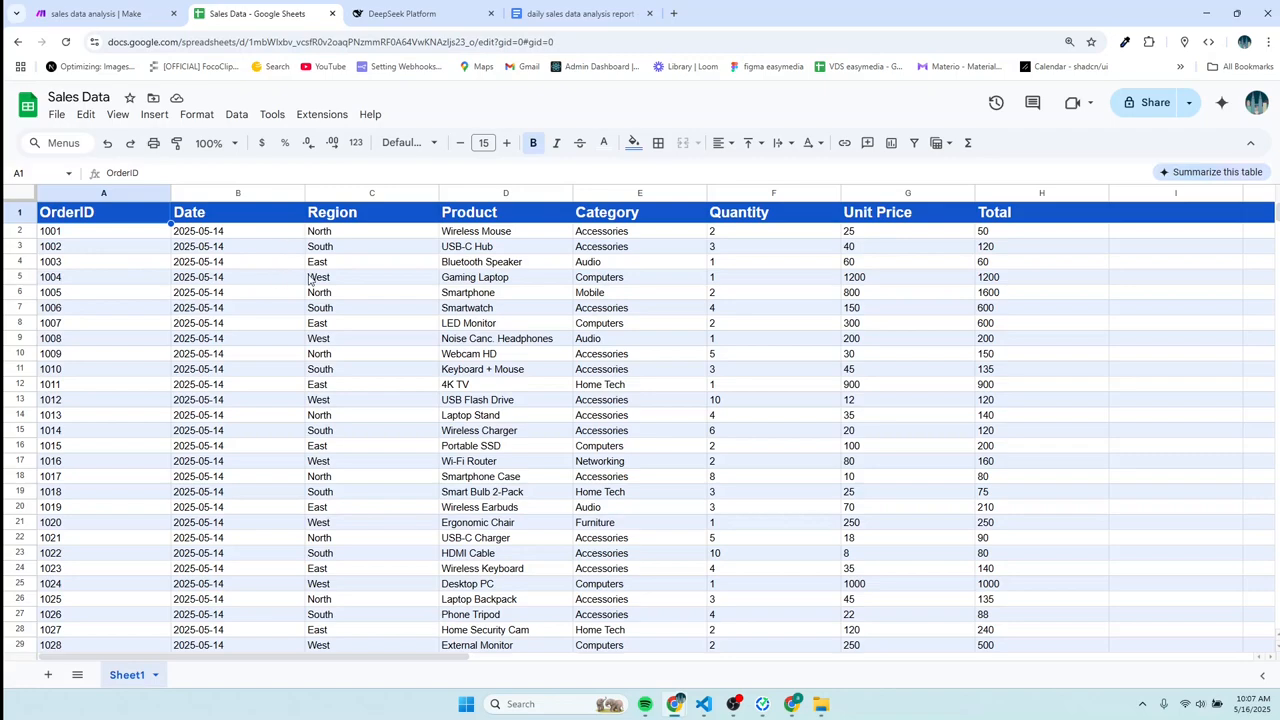
scroll(448, 335, "down", 5)
scroll(450, 335, "up", 5)
left_click(580, 13)
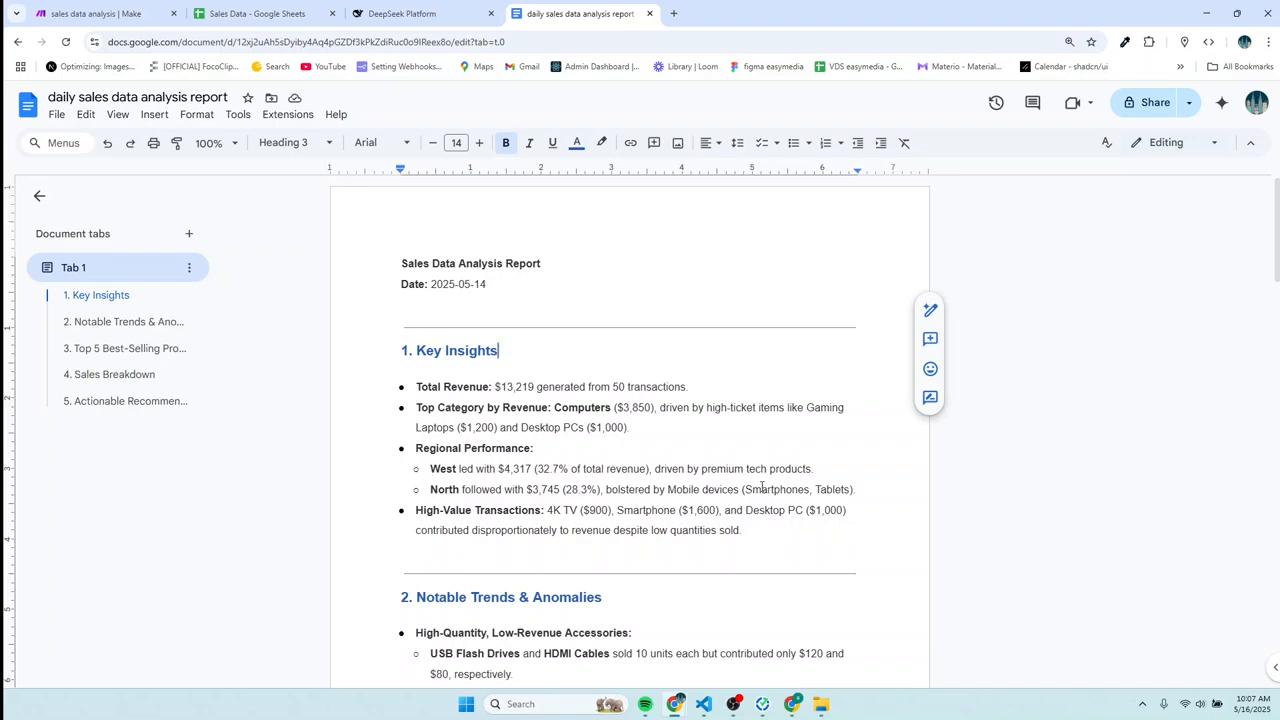
scroll(760, 486, "down", 2)
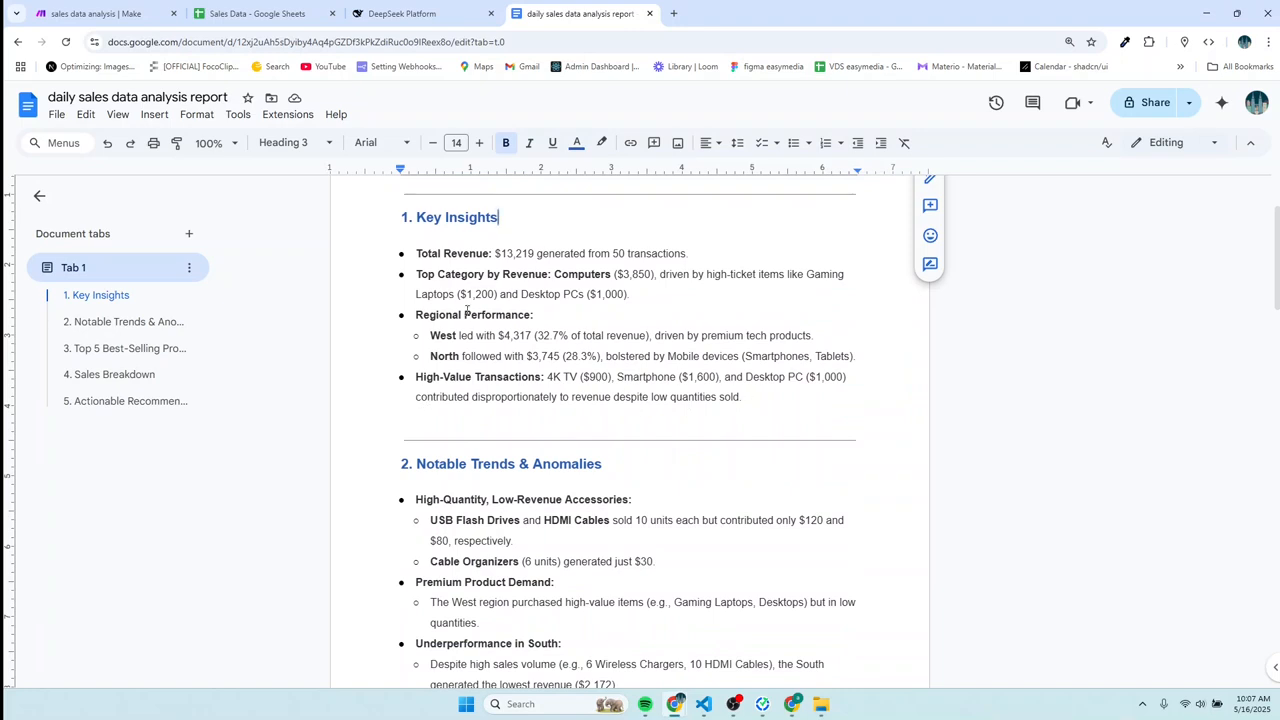
scroll(643, 451, "down", 2)
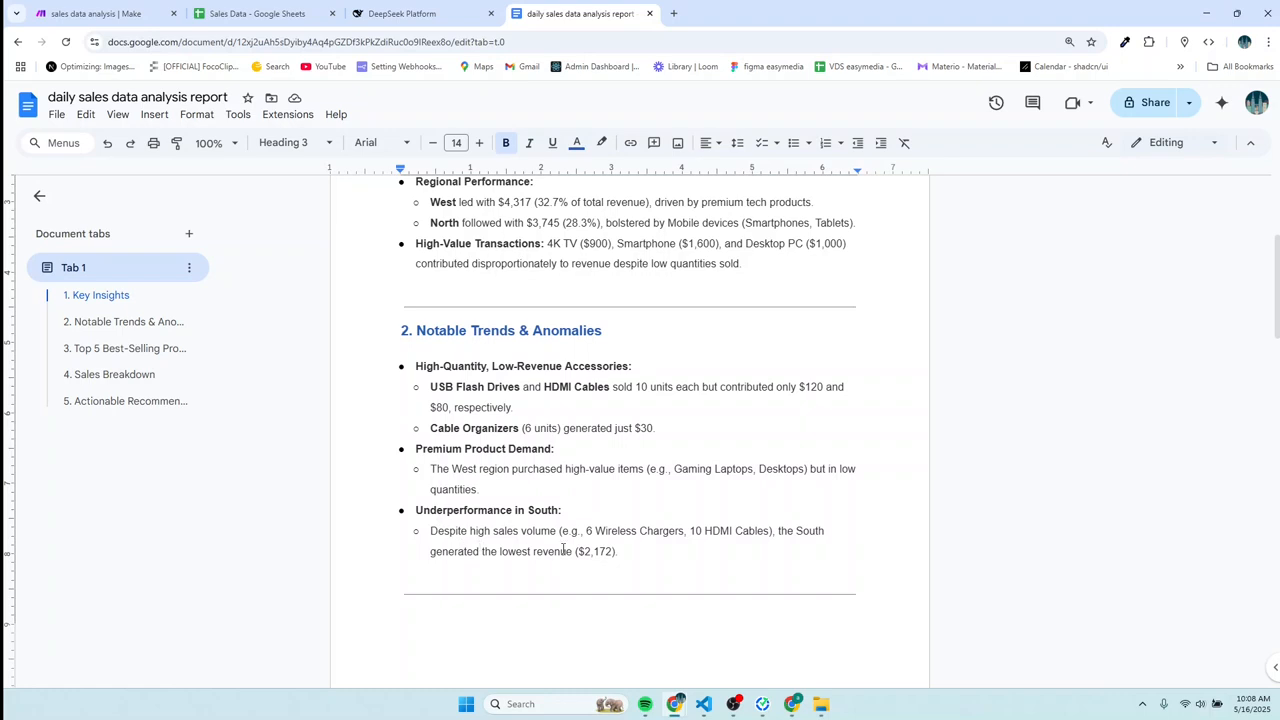
scroll(540, 541, "down", 2)
scroll(552, 490, "down", 3)
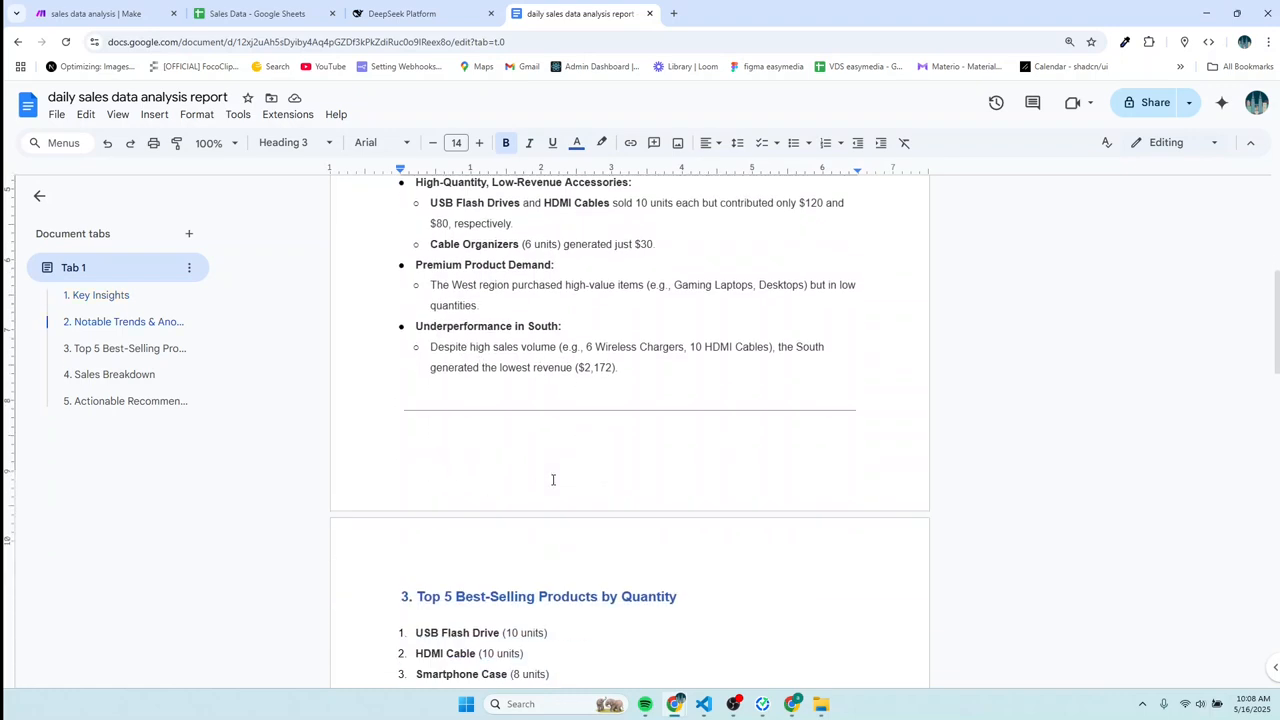
scroll(553, 480, "down", 1)
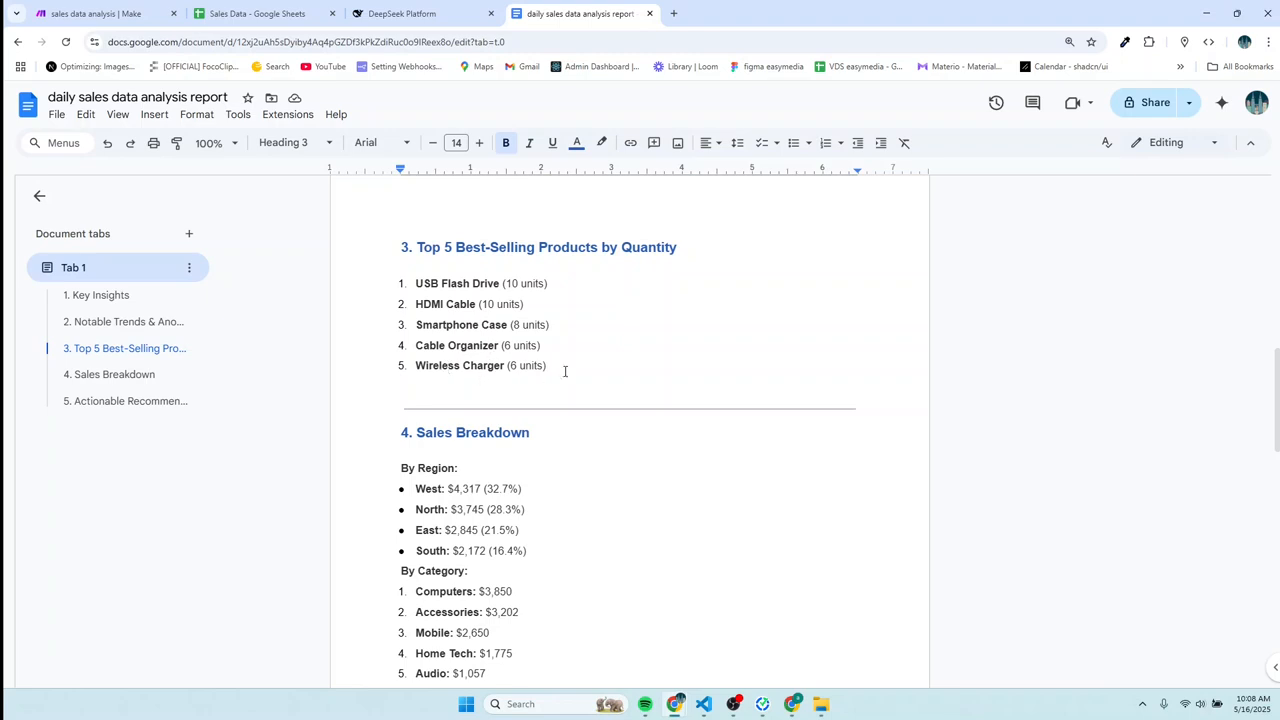
- Read the report's category breakdown, Actionable Recommendations and Next Steps, then return to the Make scenario
left_click_drag(565, 371, 434, 284)
scroll(606, 531, "down", 1)
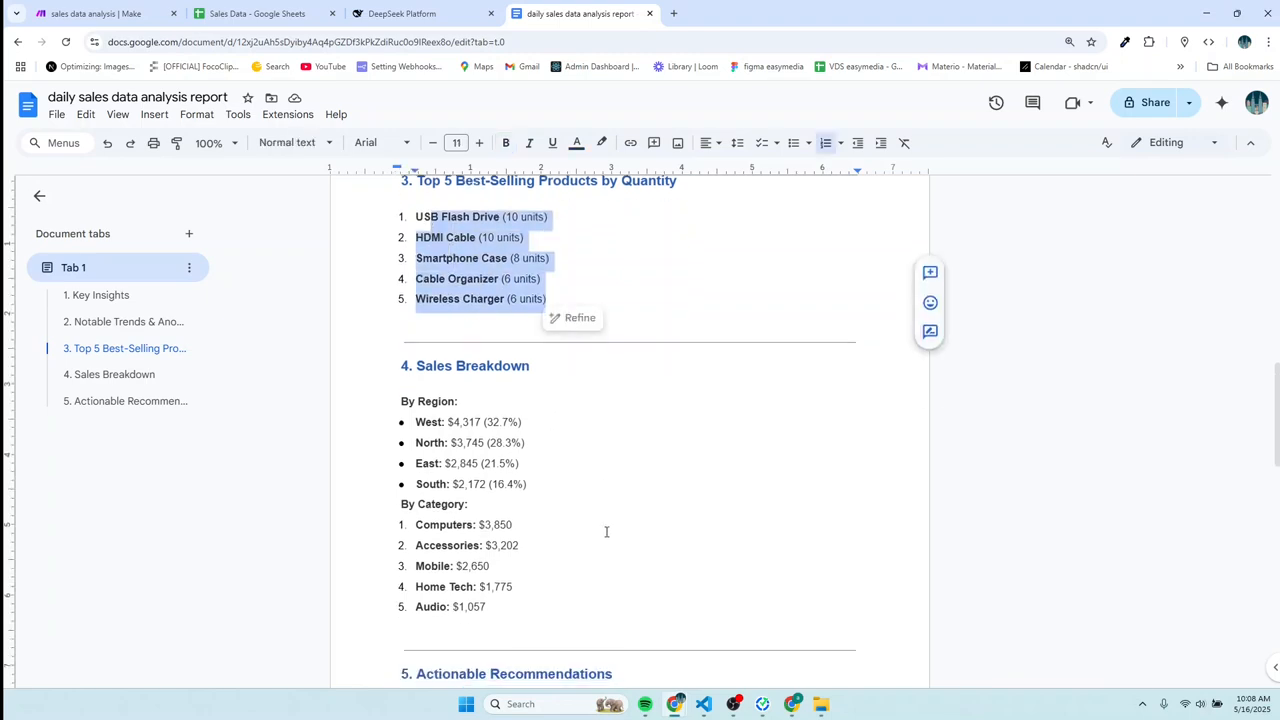
scroll(479, 390, "down", 2)
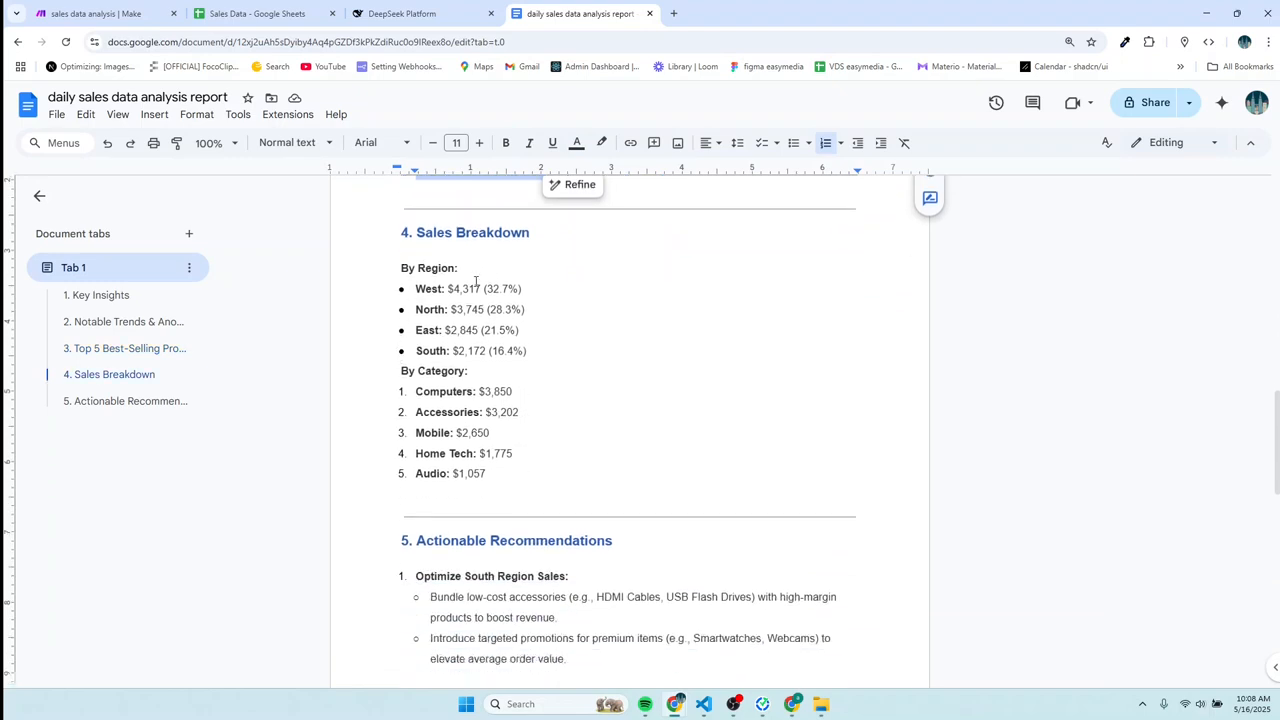
scroll(668, 532, "down", 3)
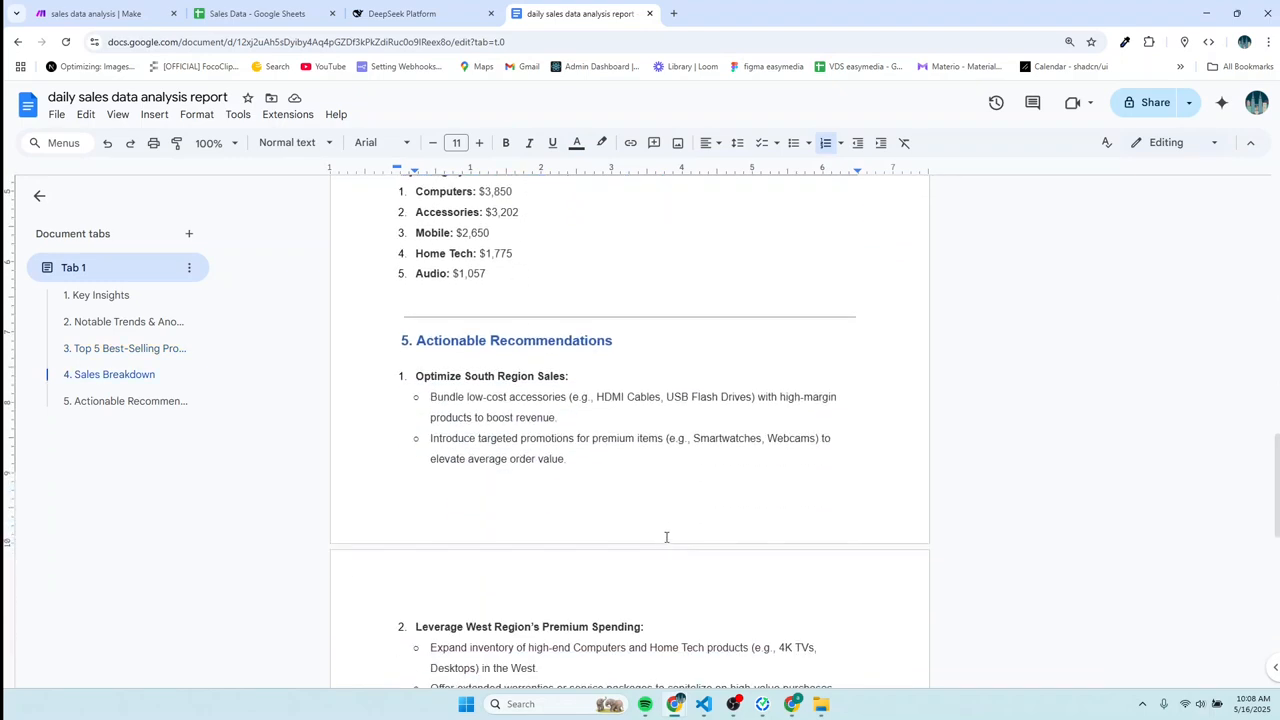
scroll(655, 528, "up", 2)
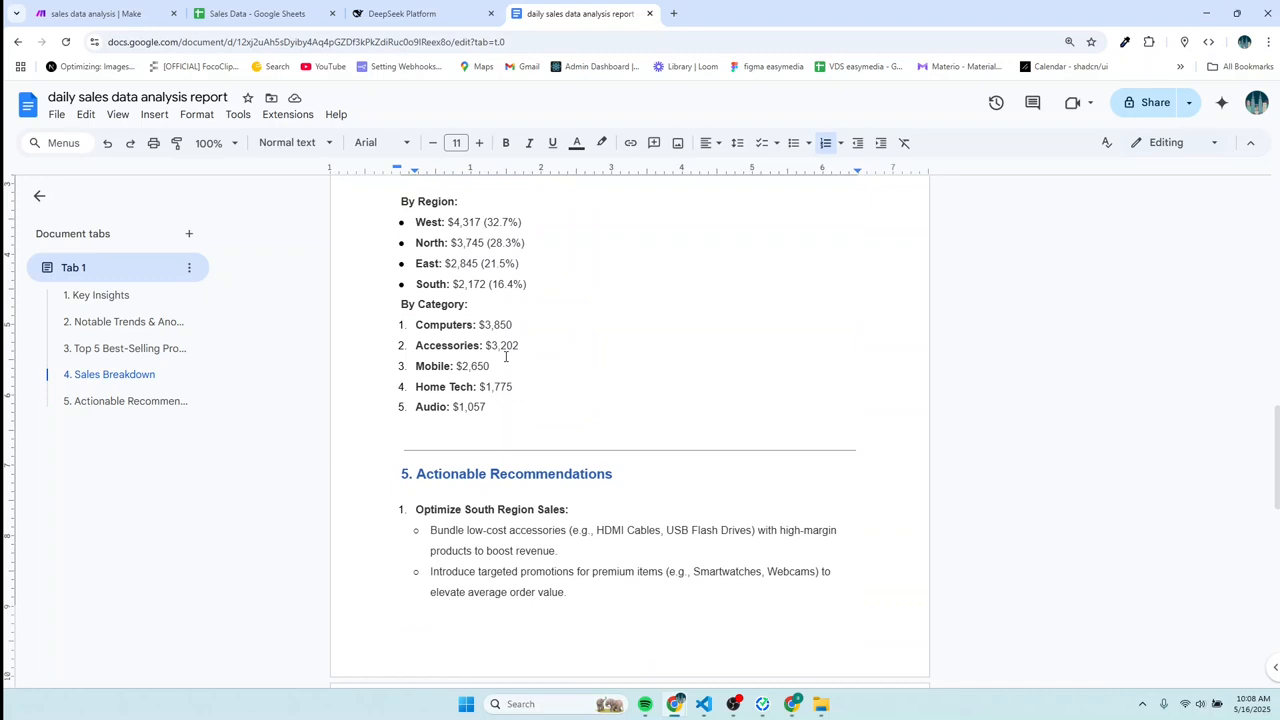
left_click(545, 335)
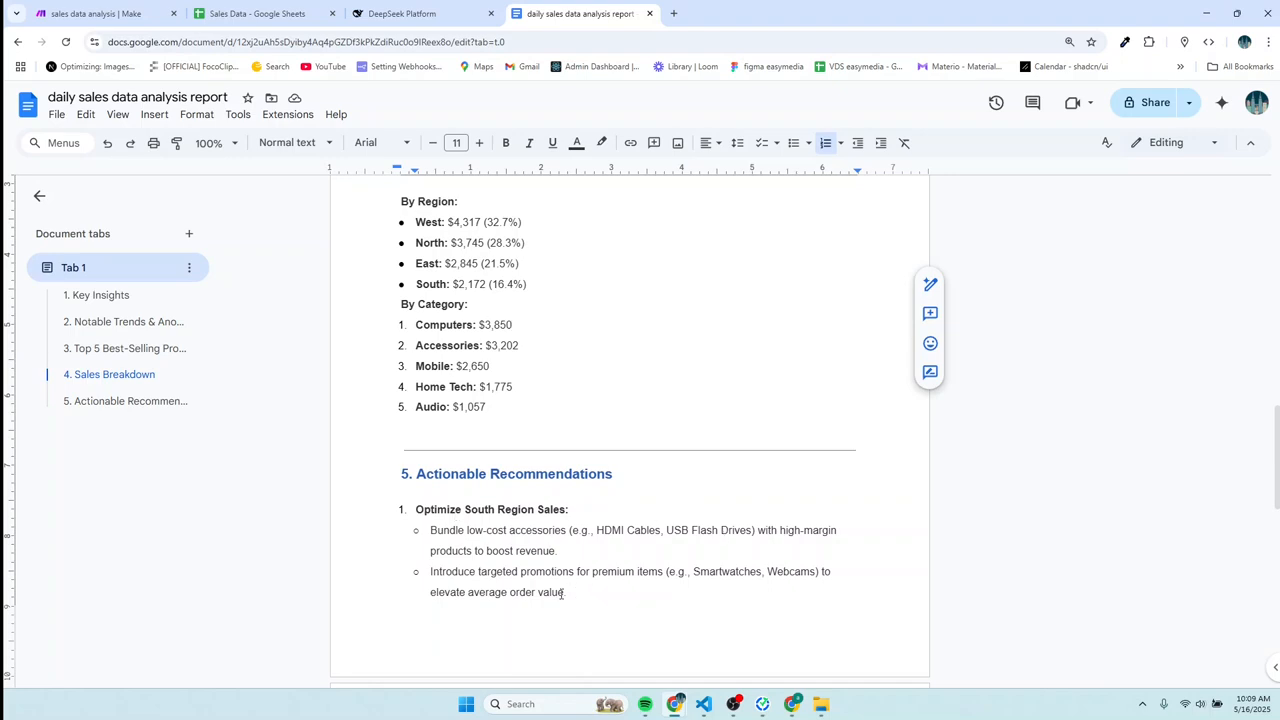
scroll(565, 593, "down", 2)
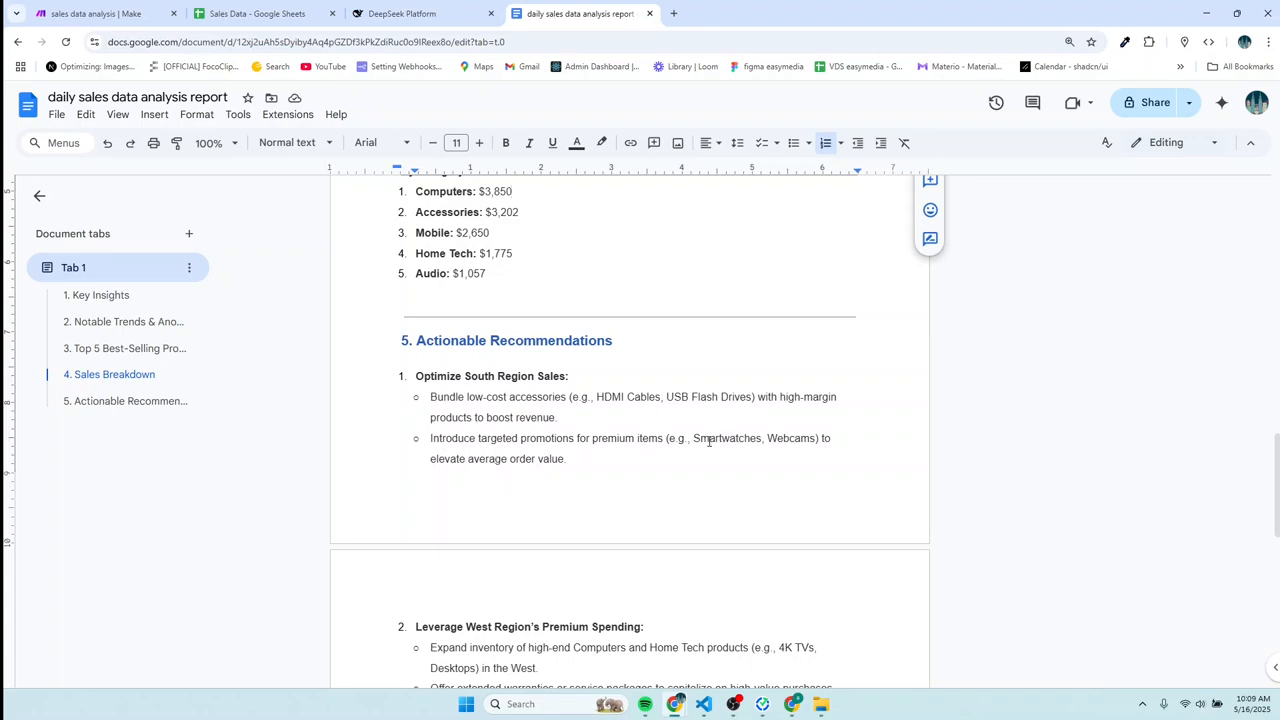
scroll(551, 514, "down", 3)
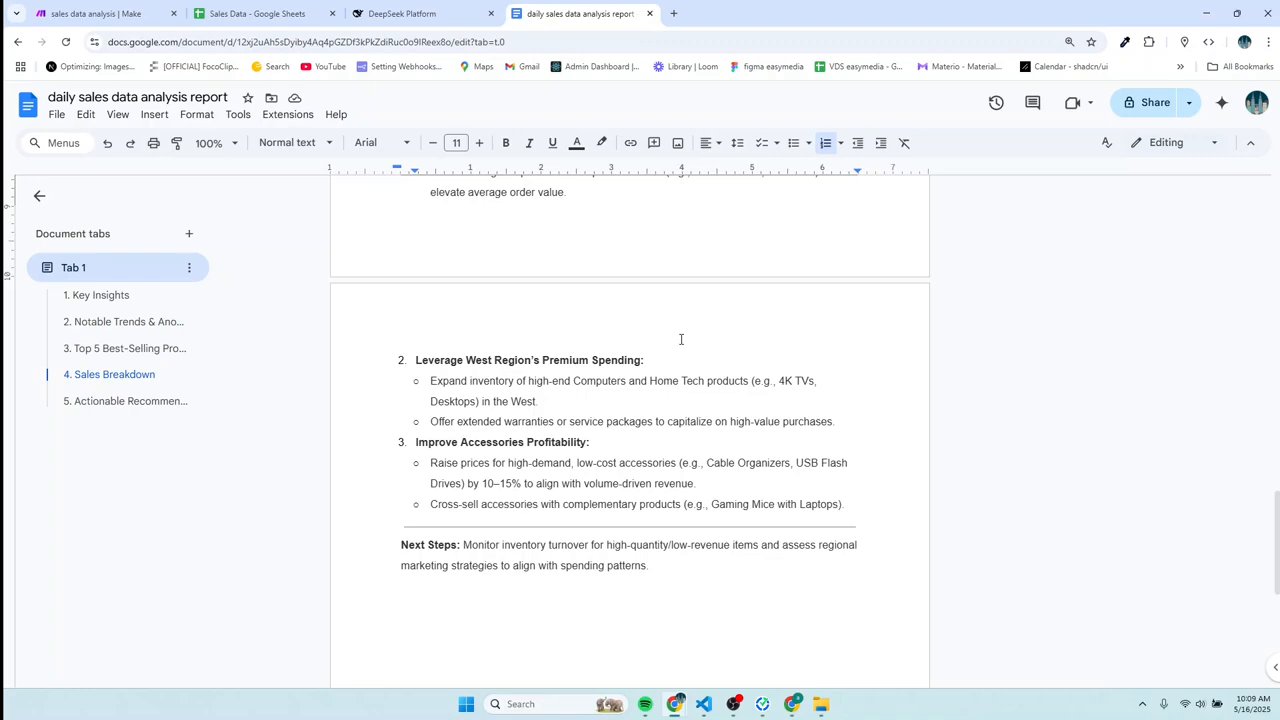
scroll(680, 339, "up", 10)
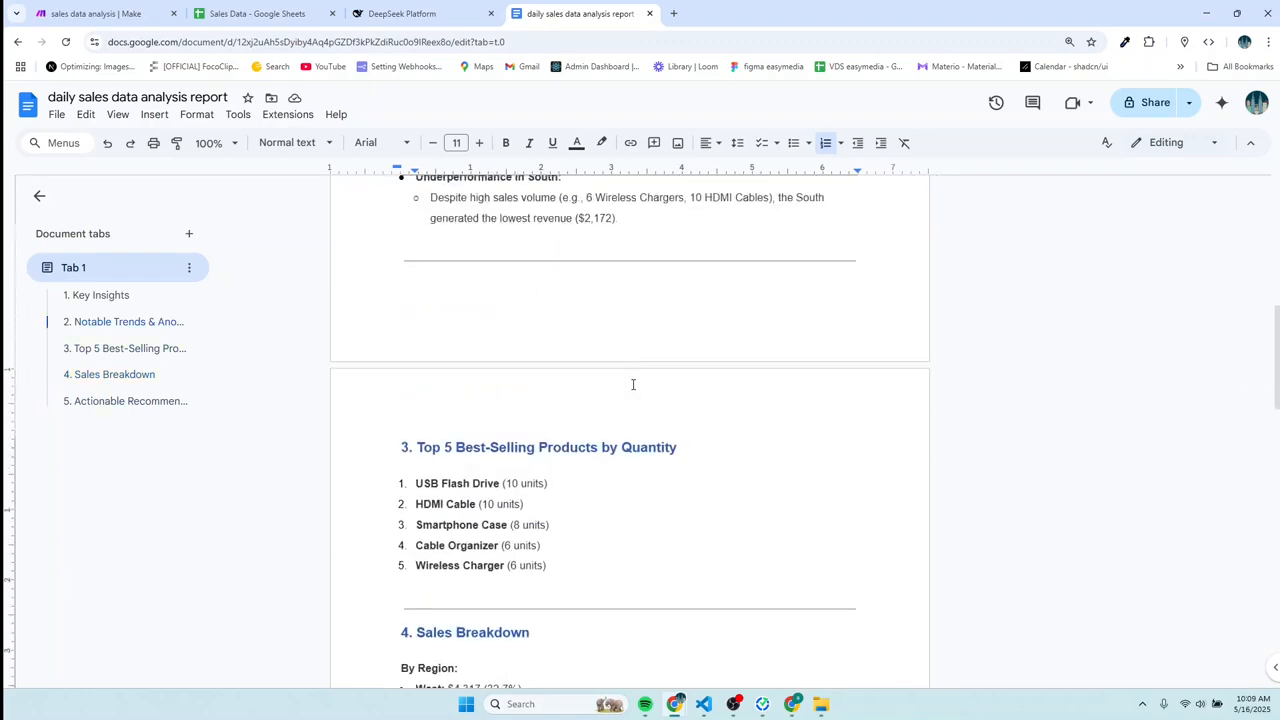
left_click(97, 17)
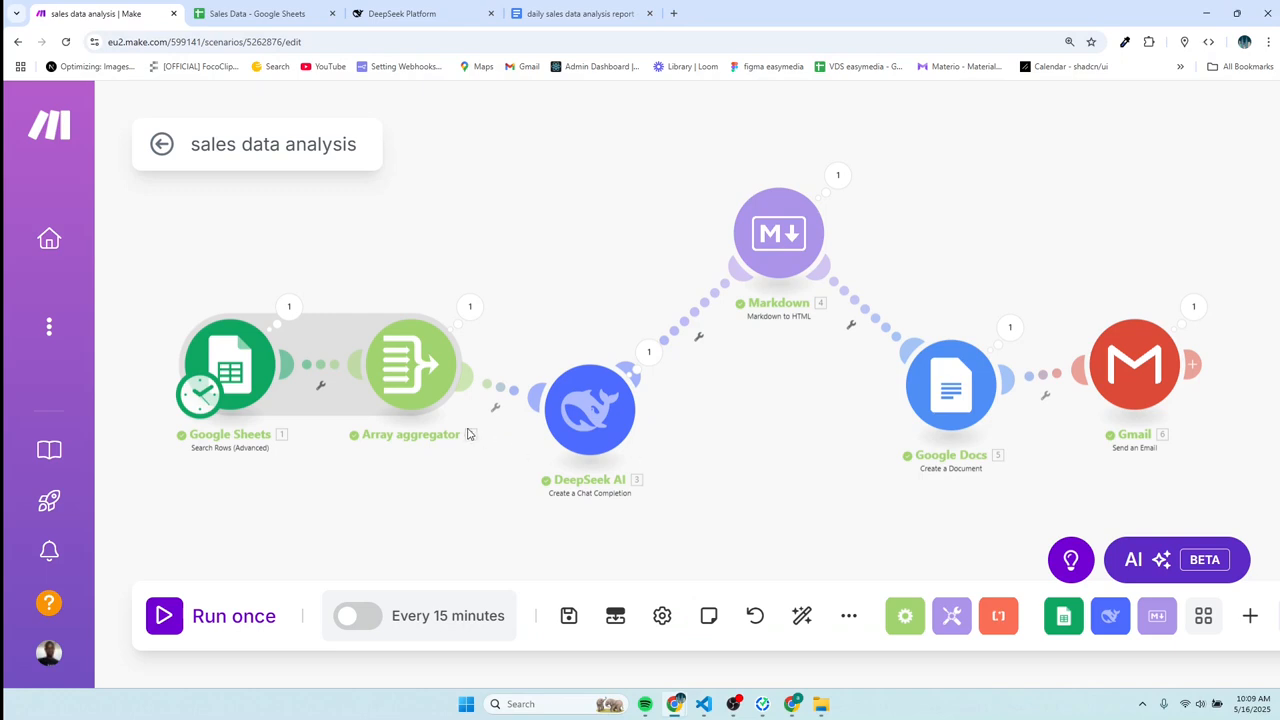
- Raise Array aggregator and Gmail, and nudge Google Sheets and Google Docs down slightly
left_click_drag(420, 367, 408, 250)
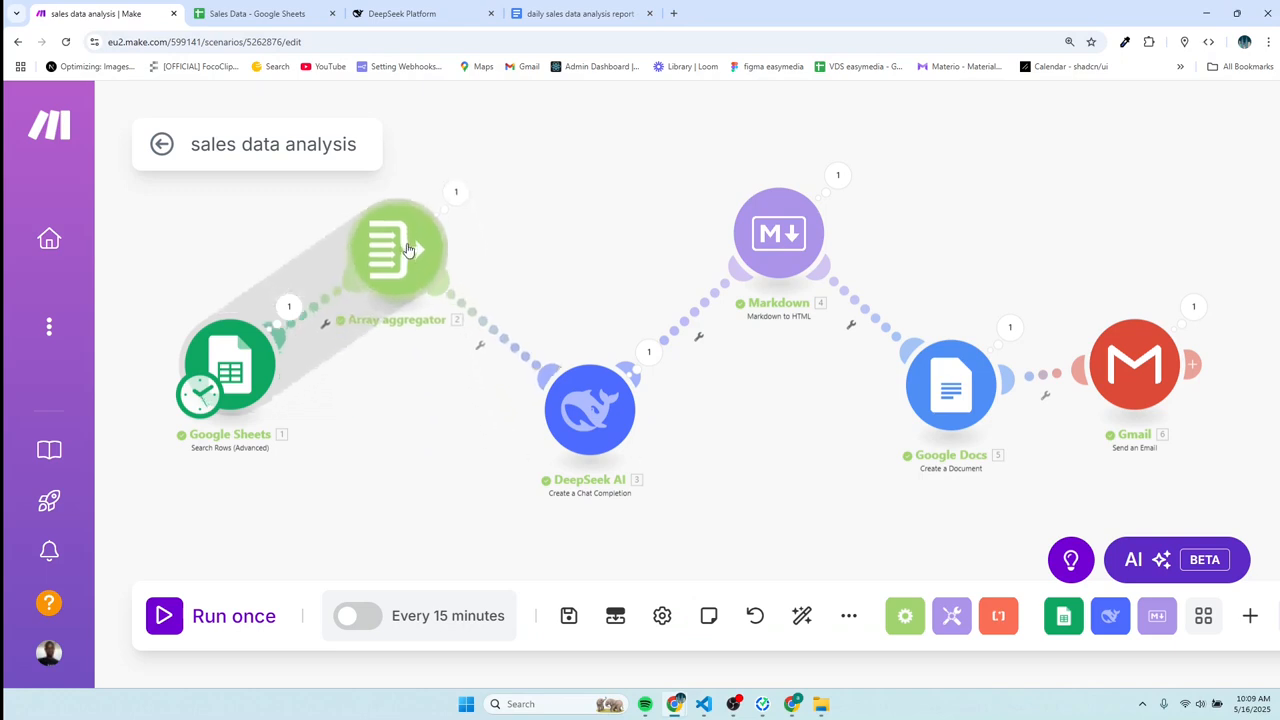
left_click_drag(1137, 370, 1125, 245)
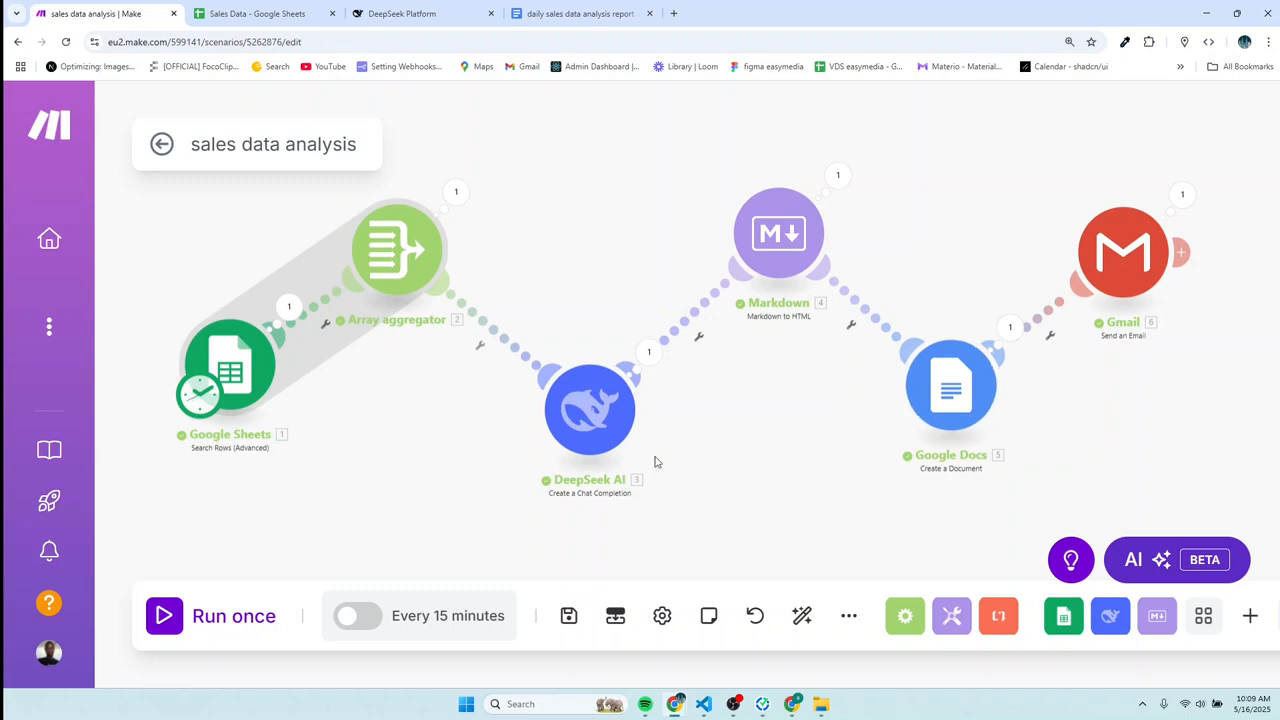
left_click_drag(228, 400, 222, 430)
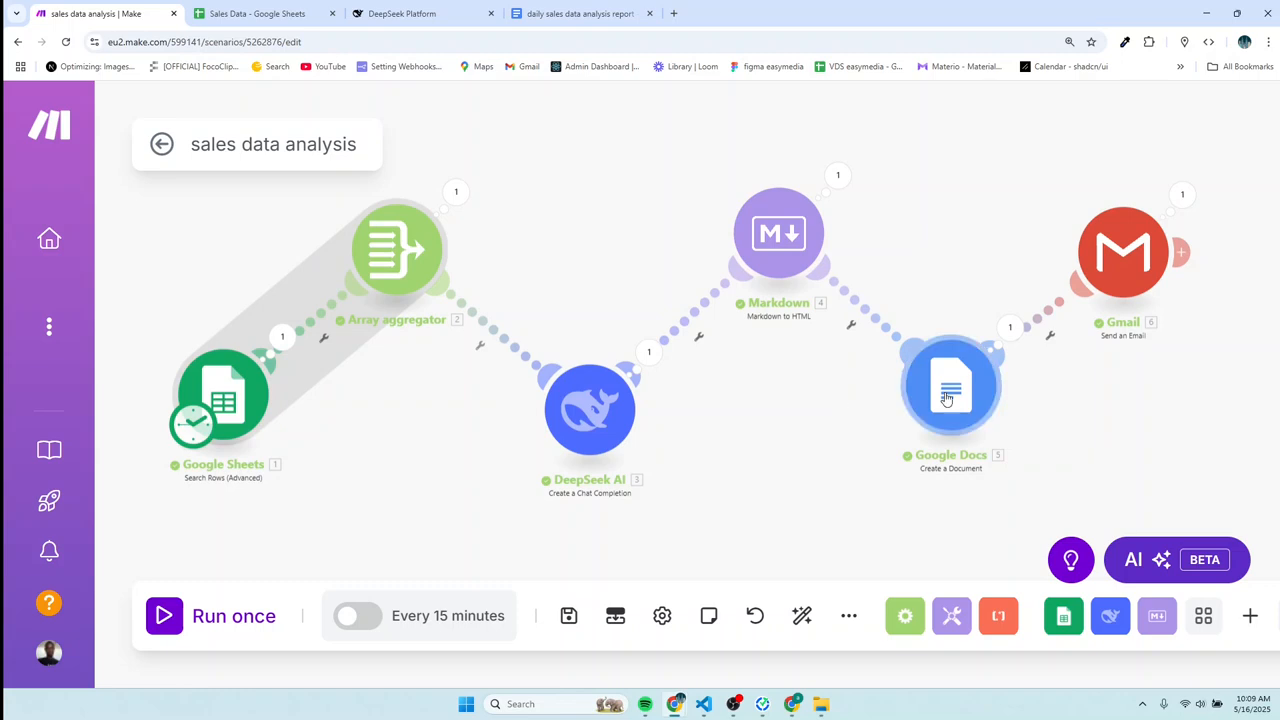
left_click_drag(976, 398, 993, 430)
left_click_drag(225, 403, 220, 424)
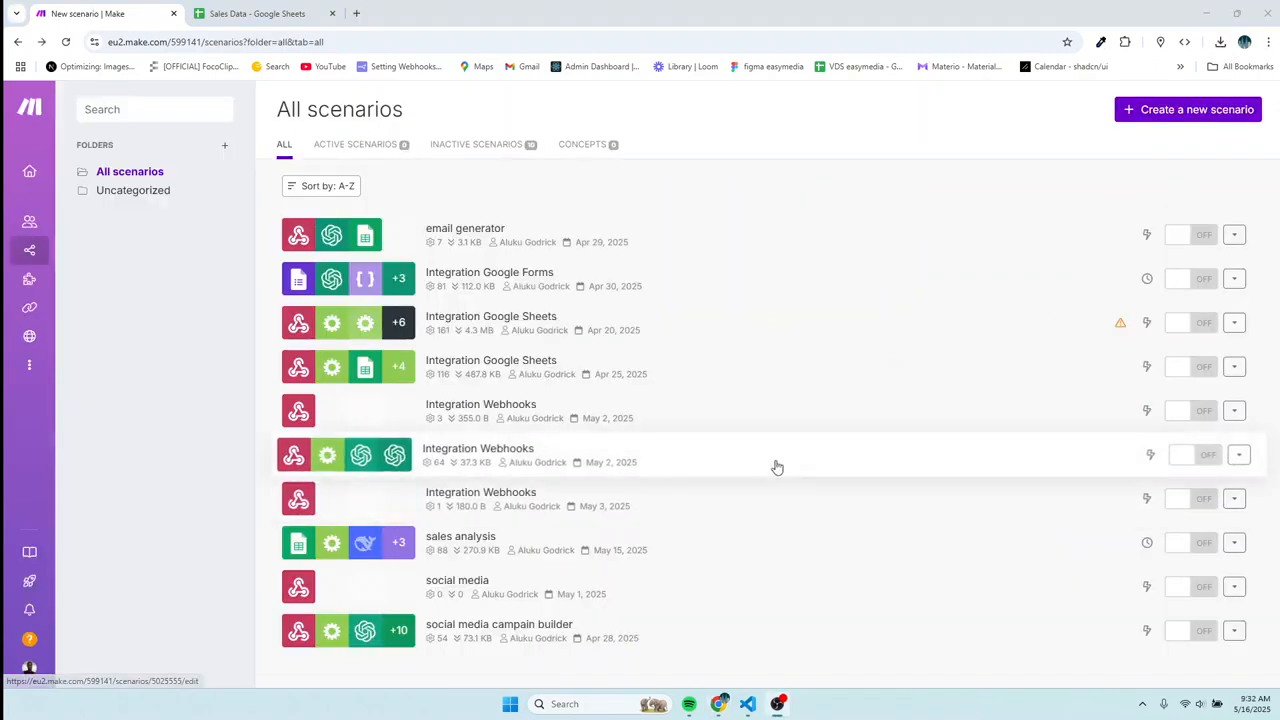
- Create a new scenario titled 'sales data analysis' and bring up the app list for its first module
left_click(1156, 117)
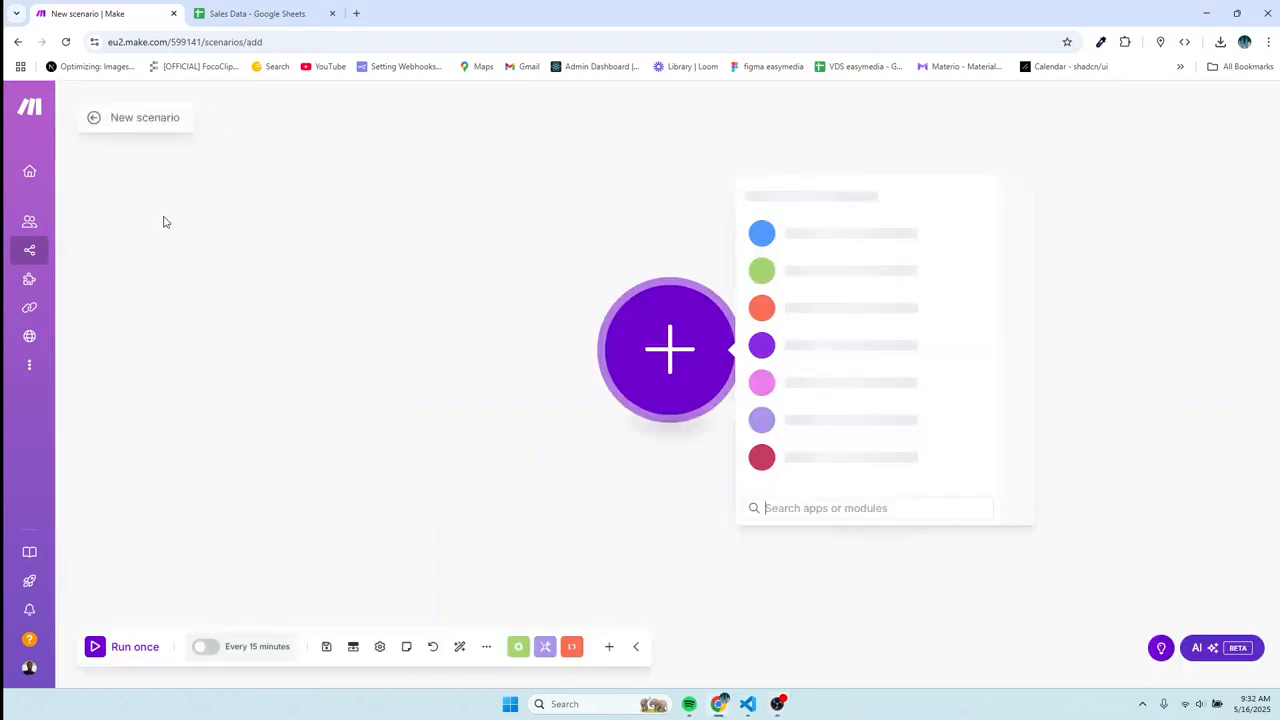
left_click_drag(173, 117, 194, 123)
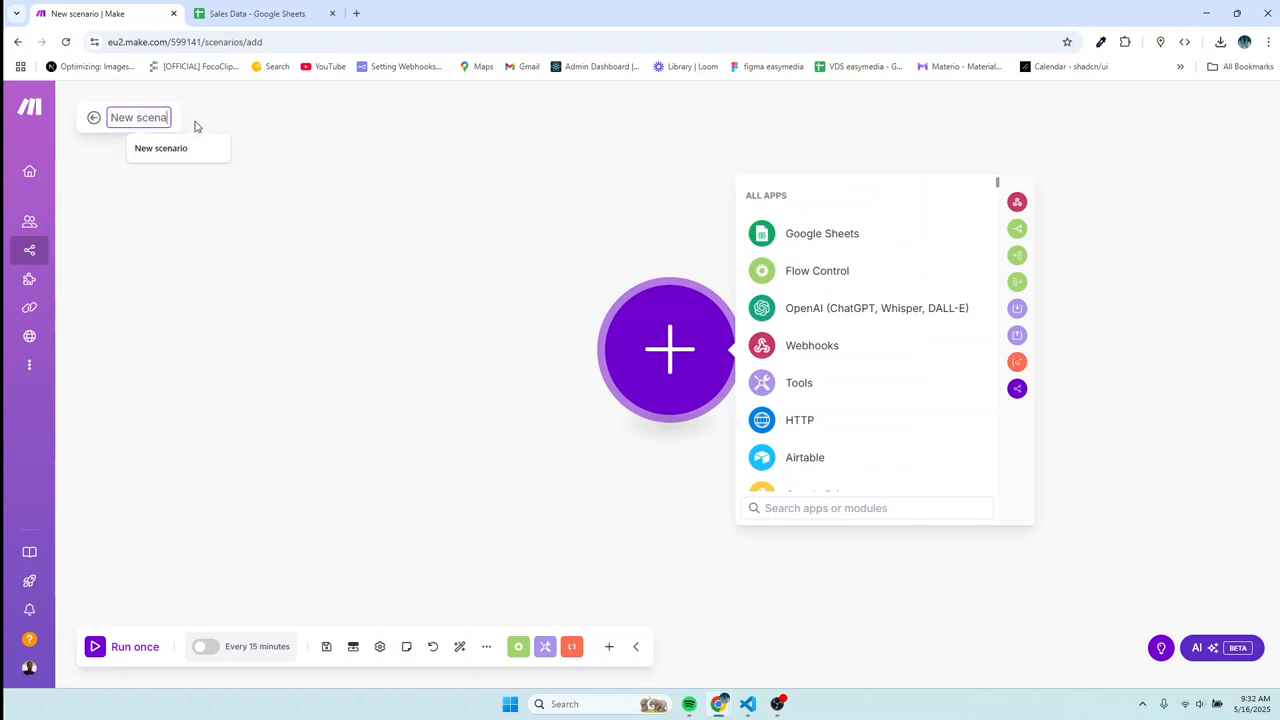
key("BackSpace")
key("BackSpace")
key("BackSpace")
key("BackSpace")
key("BackSpace")
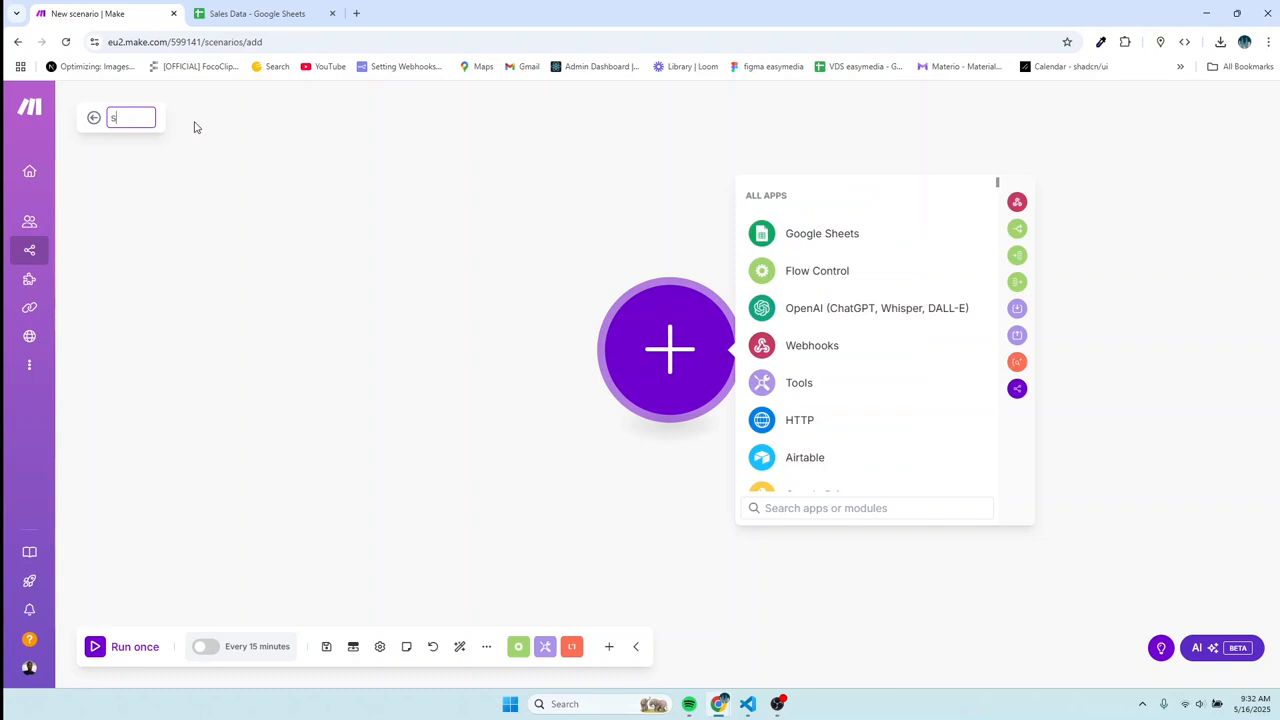
key("BackSpace")
key("BackSpace")
key("BackSpace")
type("ales data")
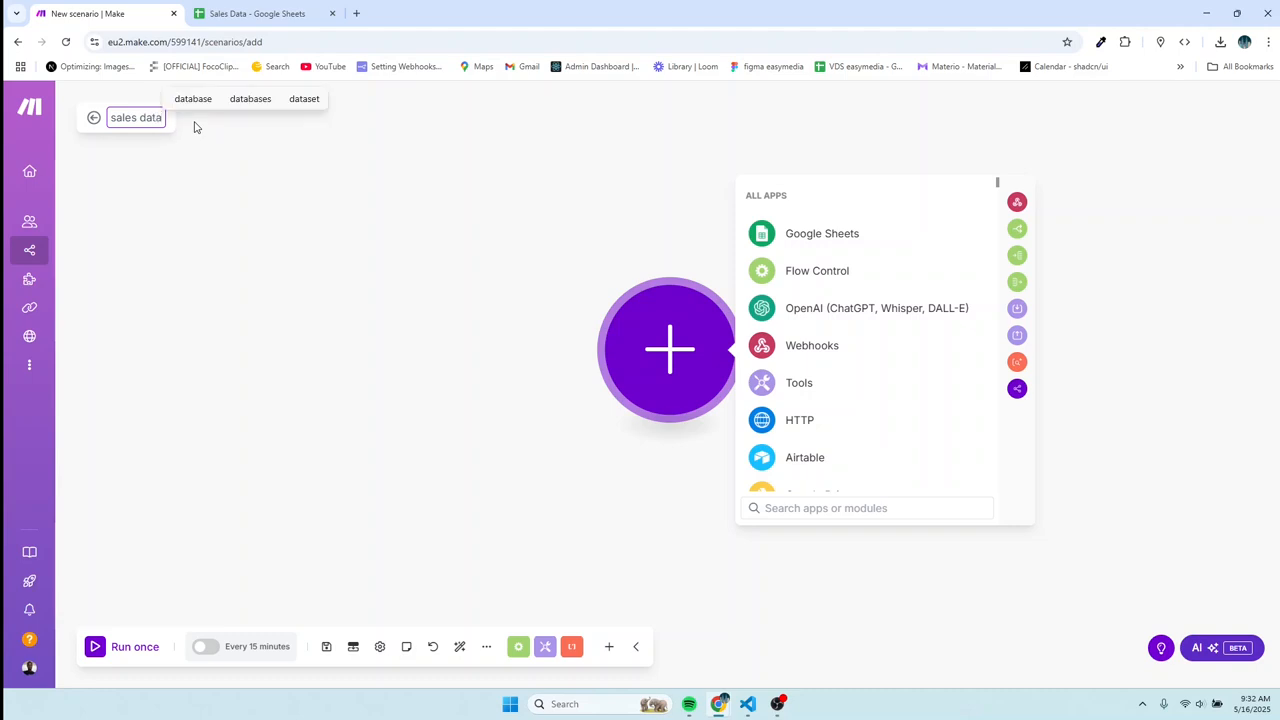
type(" ana")
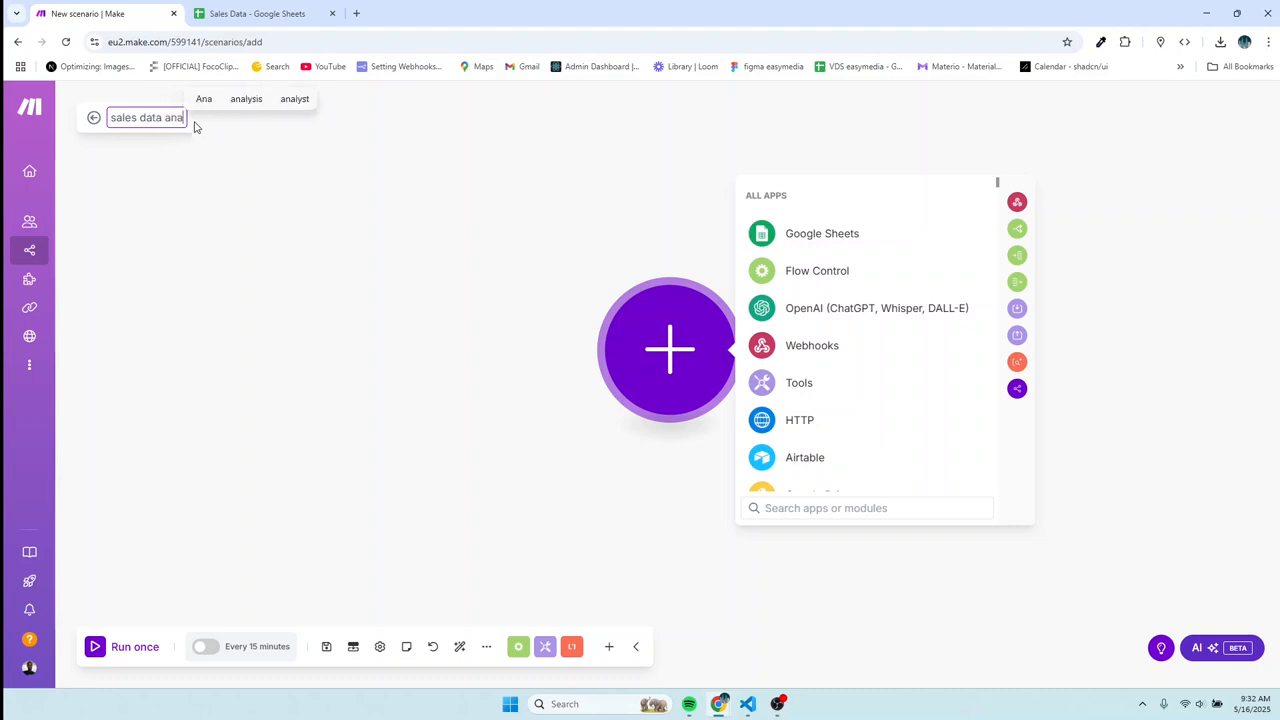
type("lysis")
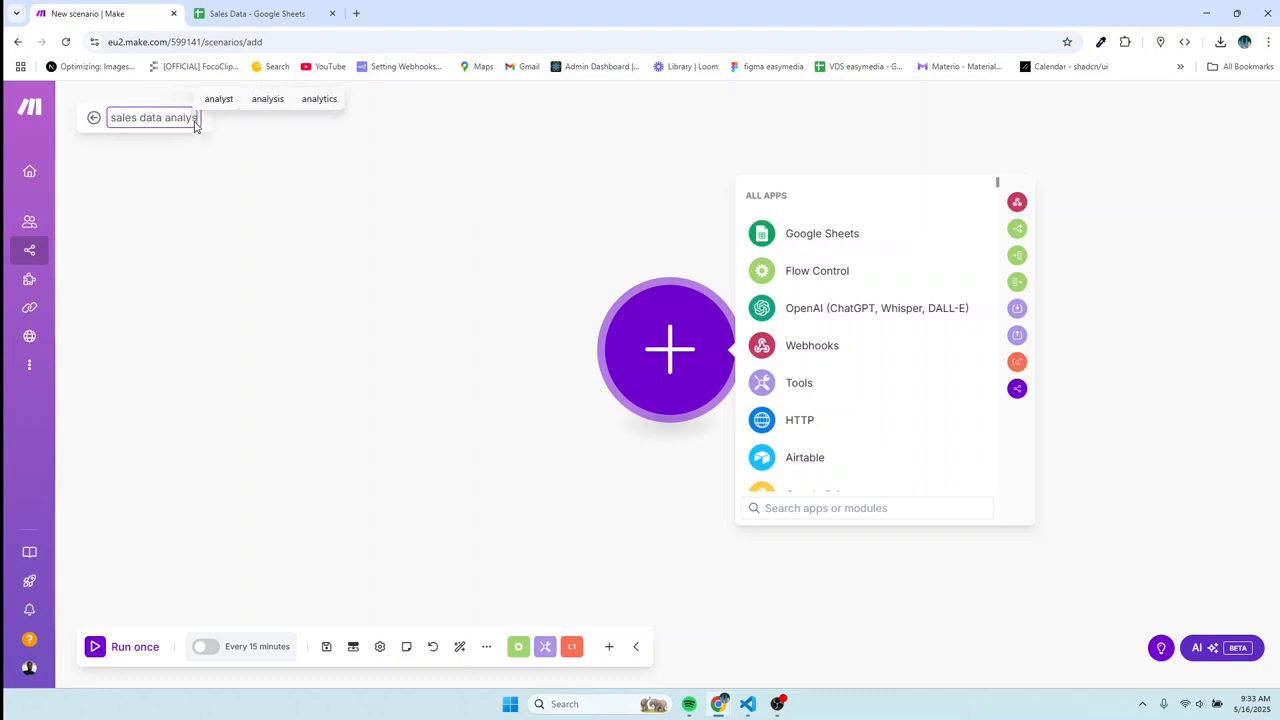
left_click(406, 377)
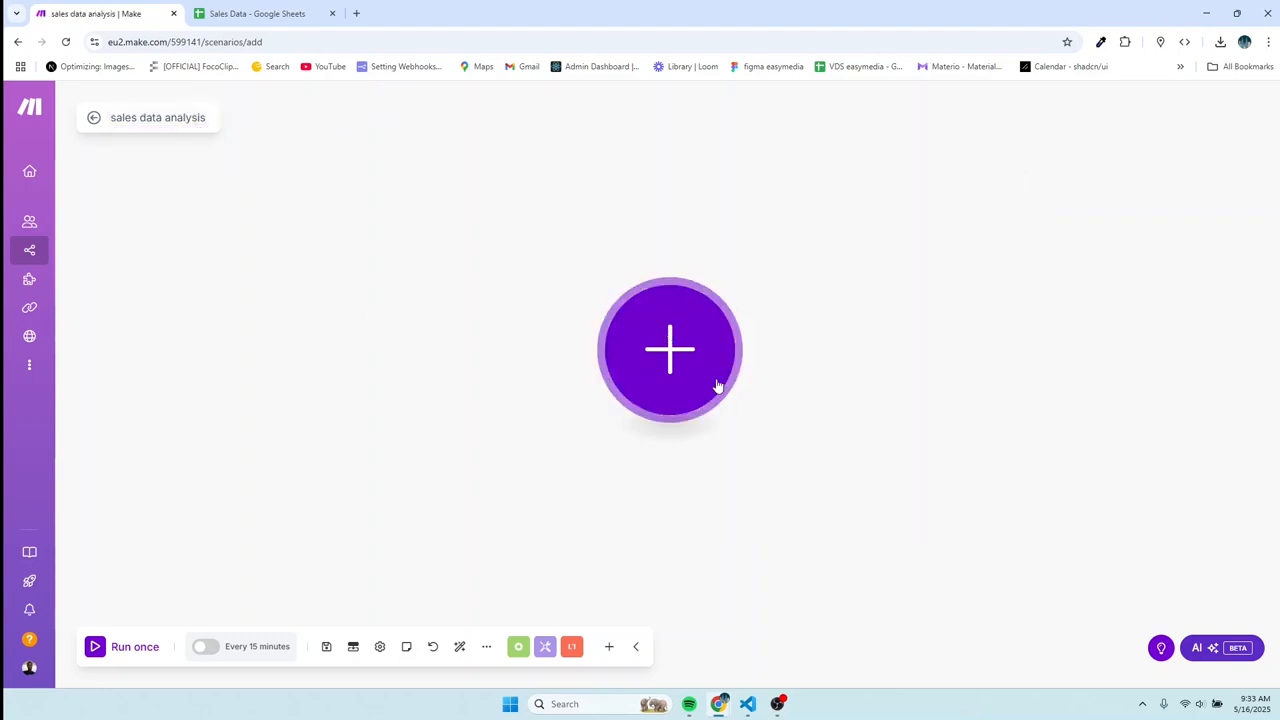
left_click(671, 352)
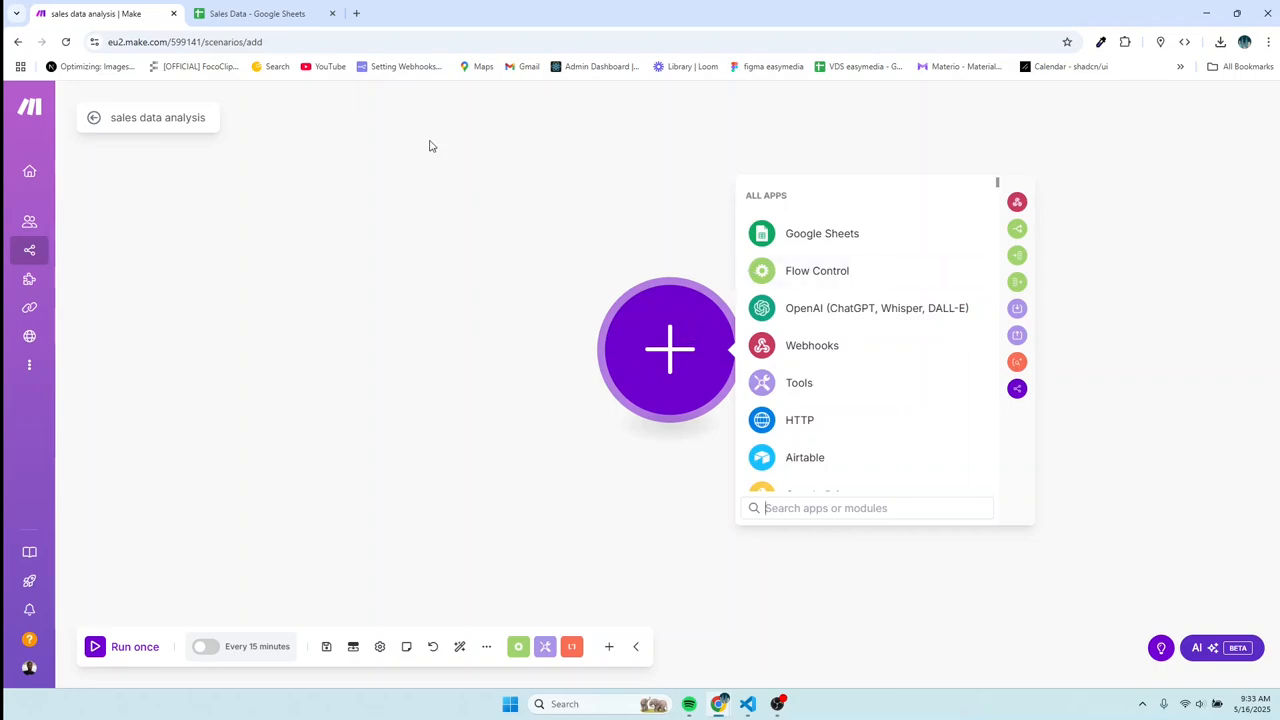
- Scroll through the Sales Data rows, OrderIDs 1001 to 1050, and back to the top
left_click(243, 14)
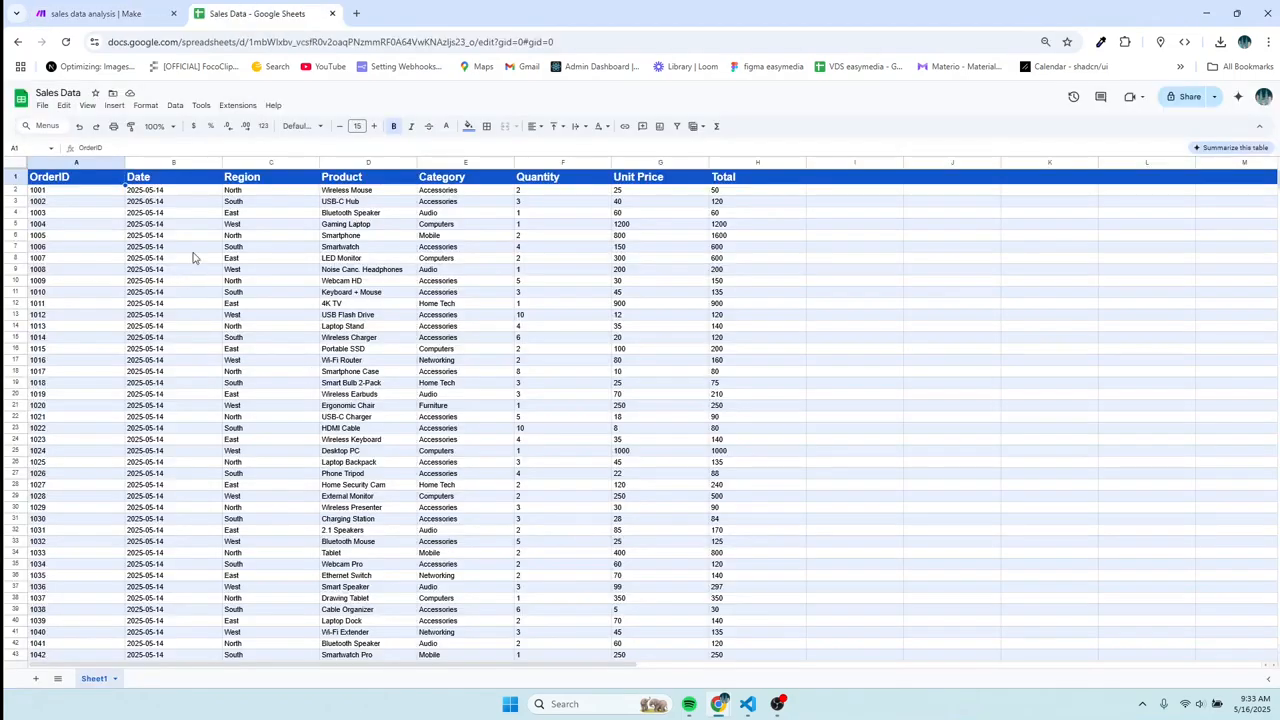
scroll(666, 417, "down", 5)
scroll(657, 446, "up", 5)
scroll(657, 452, "up", 5)
scroll(620, 465, "down", 5)
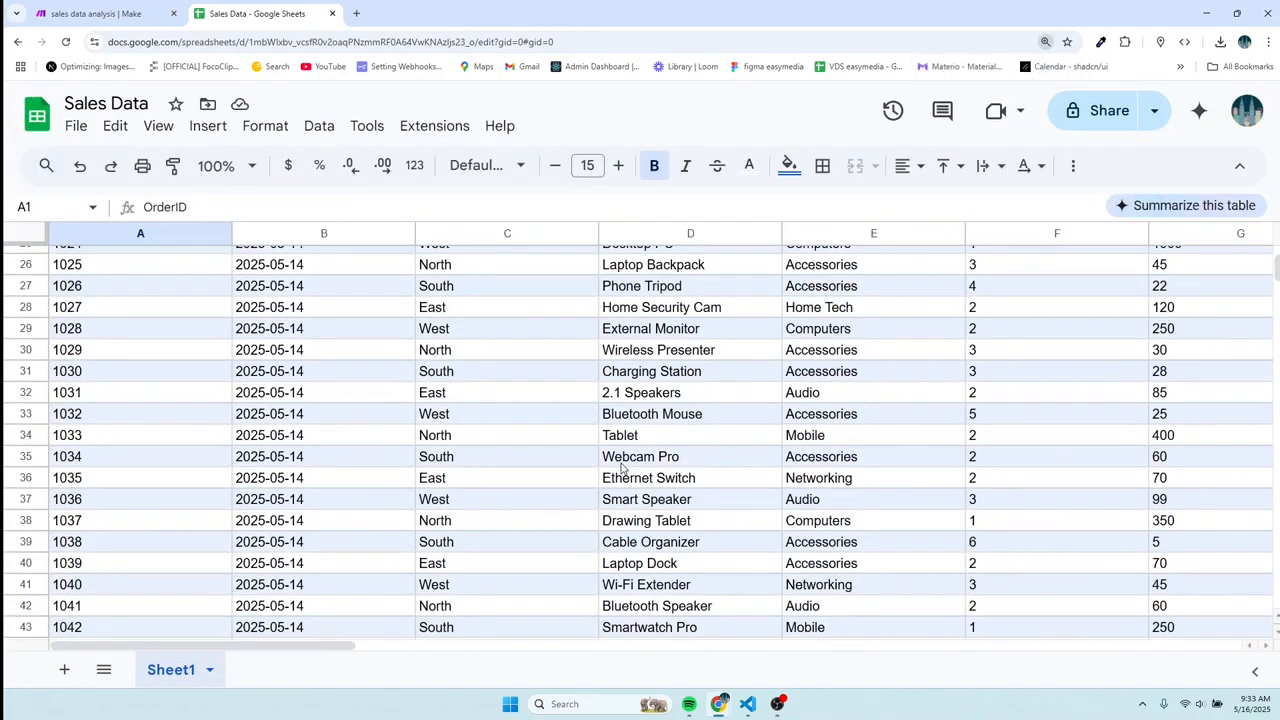
scroll(622, 467, "up", 5)
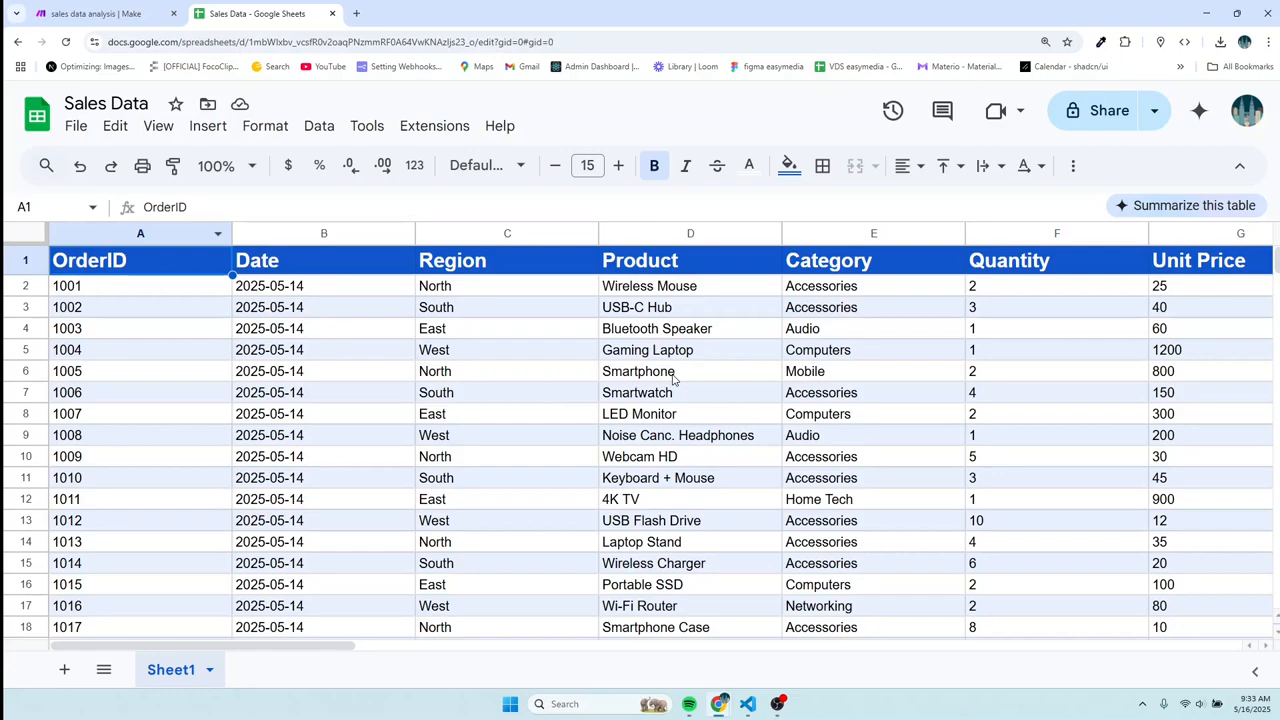
scroll(675, 335, "down", 7)
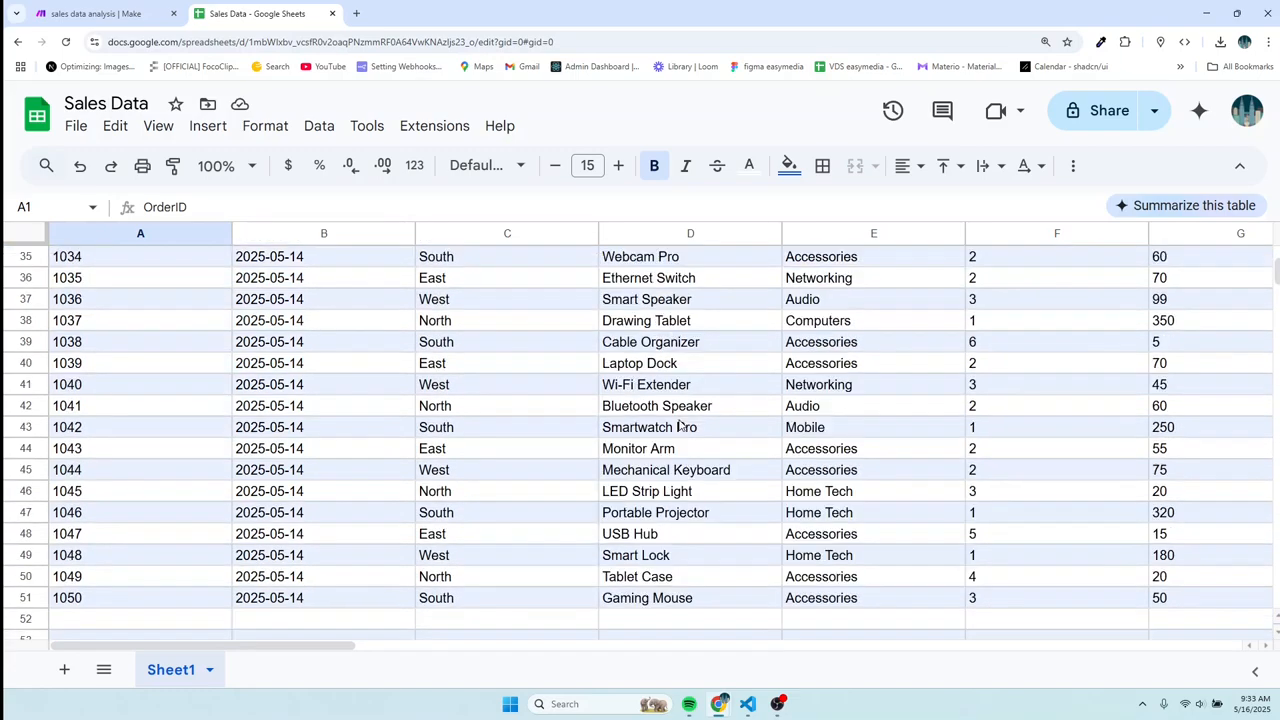
scroll(694, 374, "up", 7)
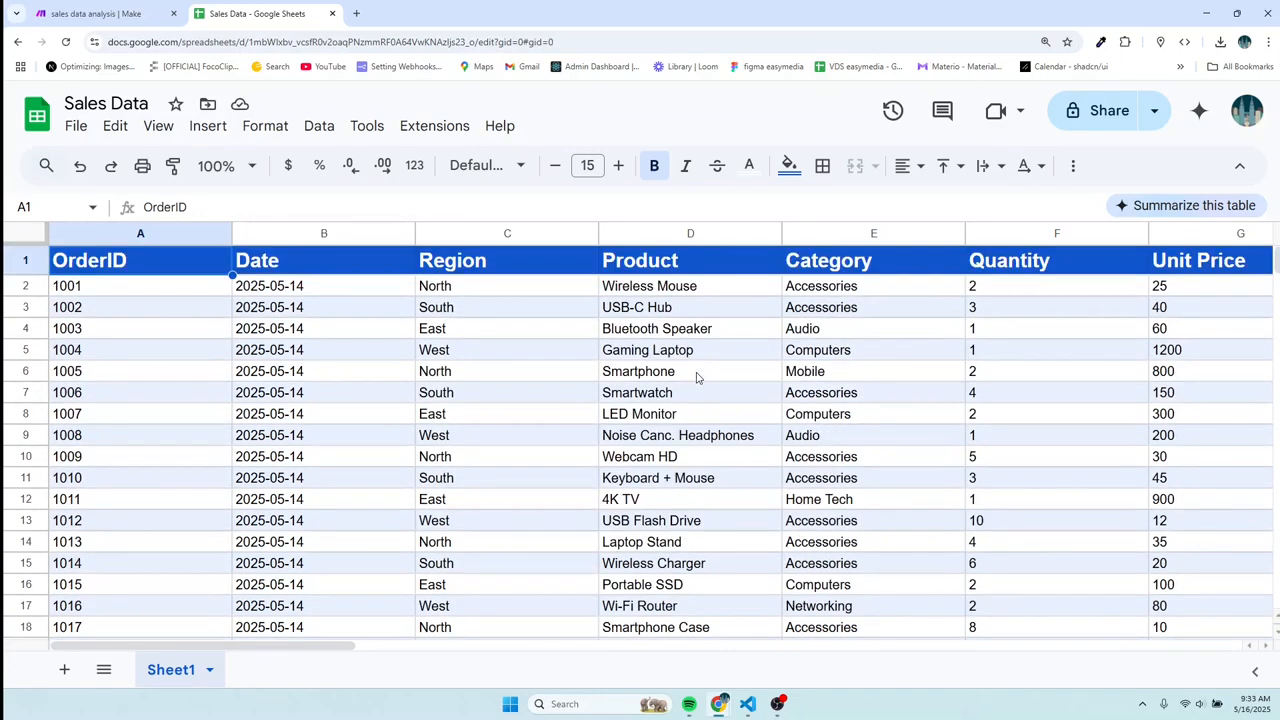
- Back in the new scenario, pick Google Sheets as the first app and scroll to Search Rows
left_click(110, 14)
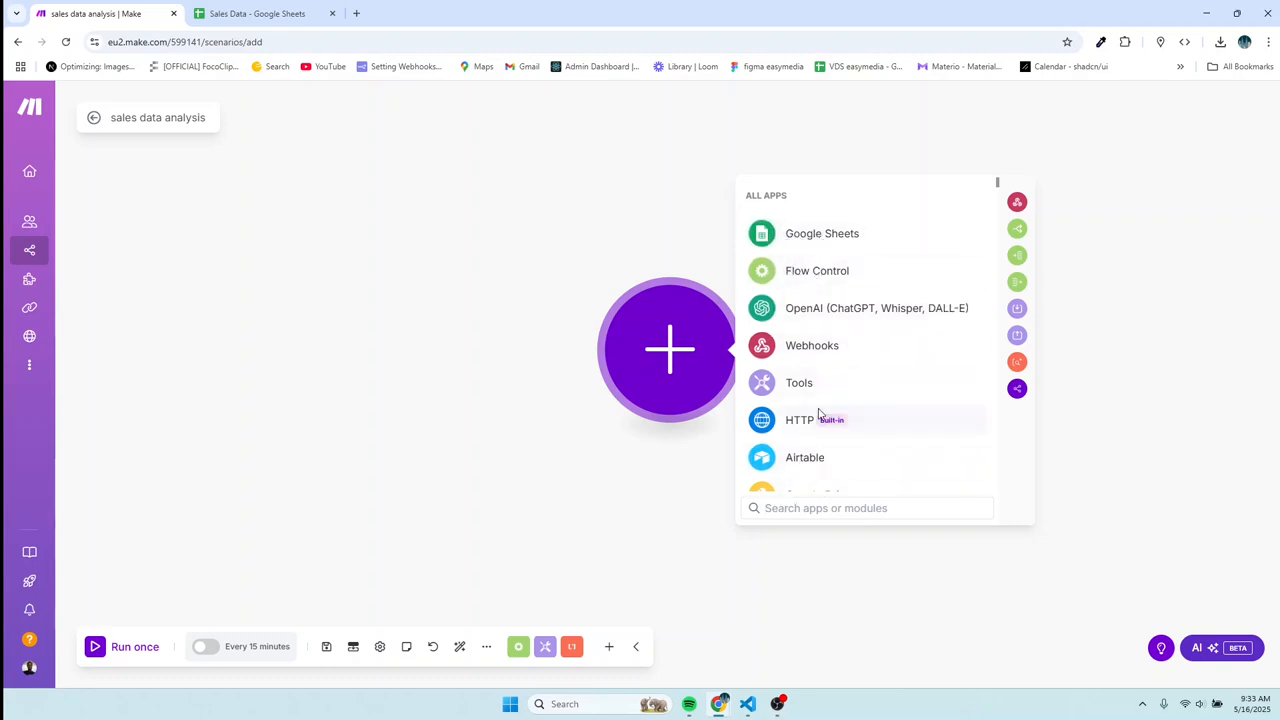
left_click(809, 241)
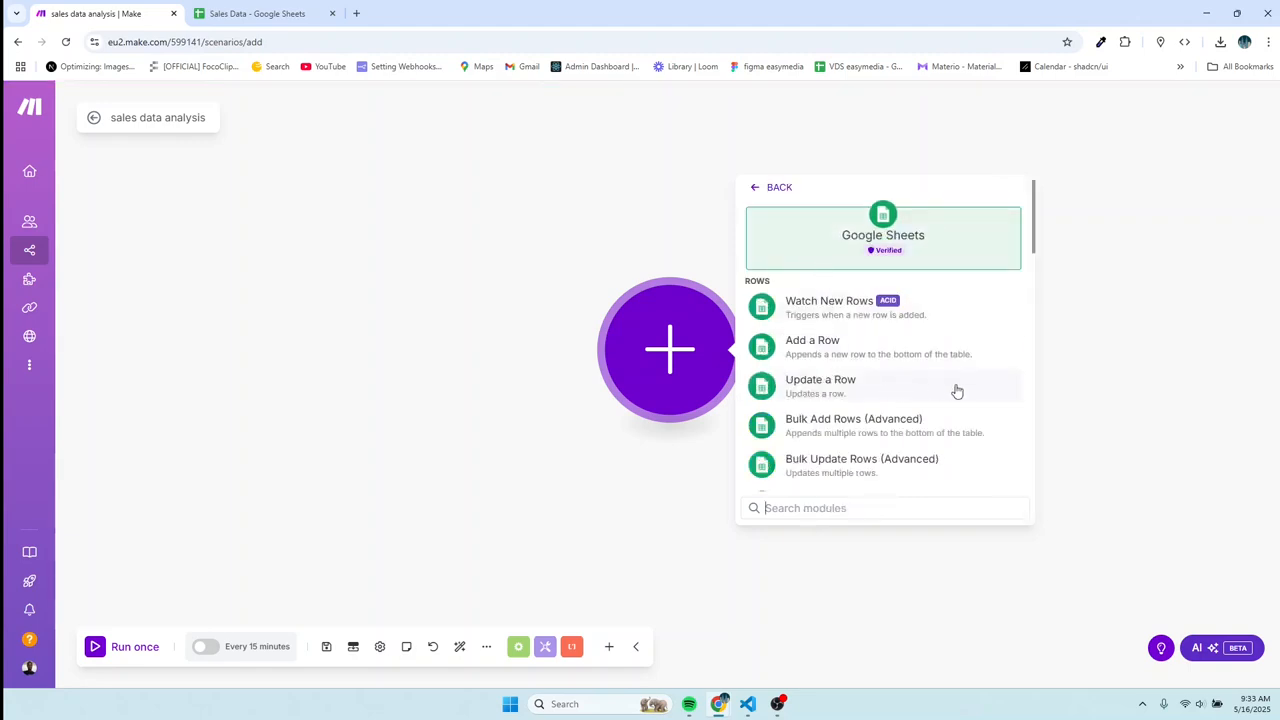
scroll(956, 391, "down", 3)
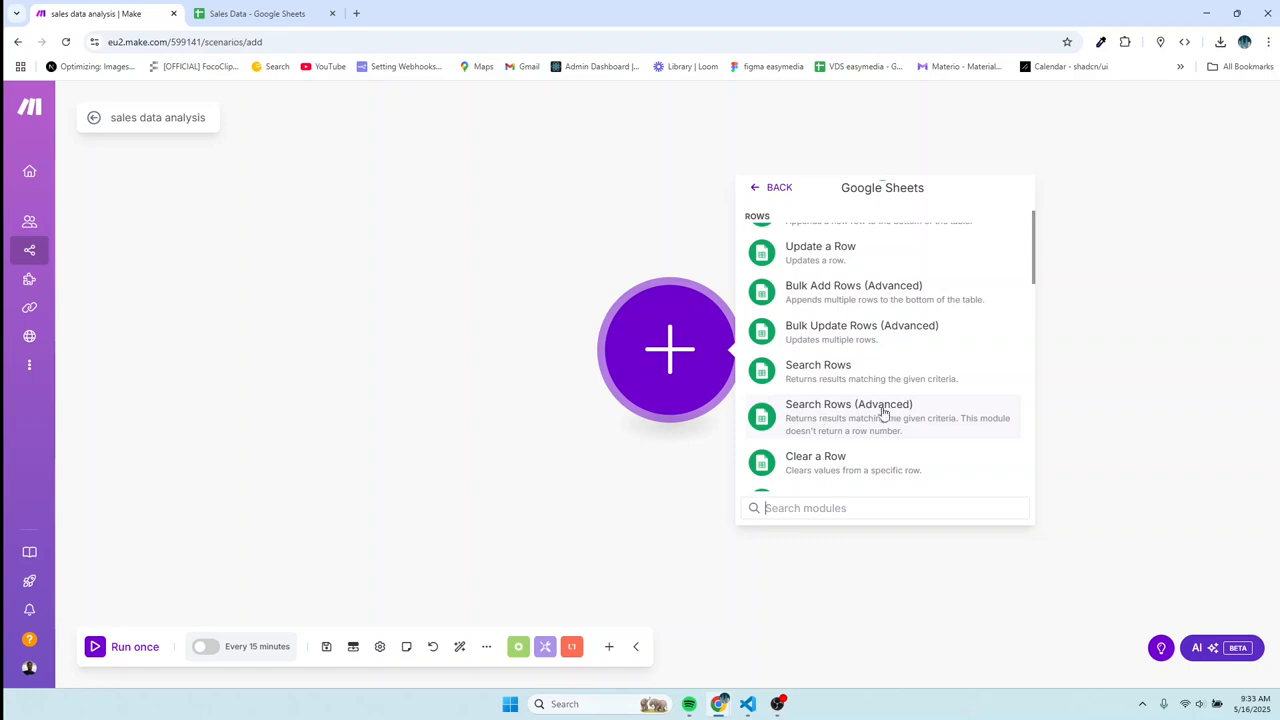
- Add the Search Rows (Advanced) module, keeping the existing Google connection
left_click(825, 420)
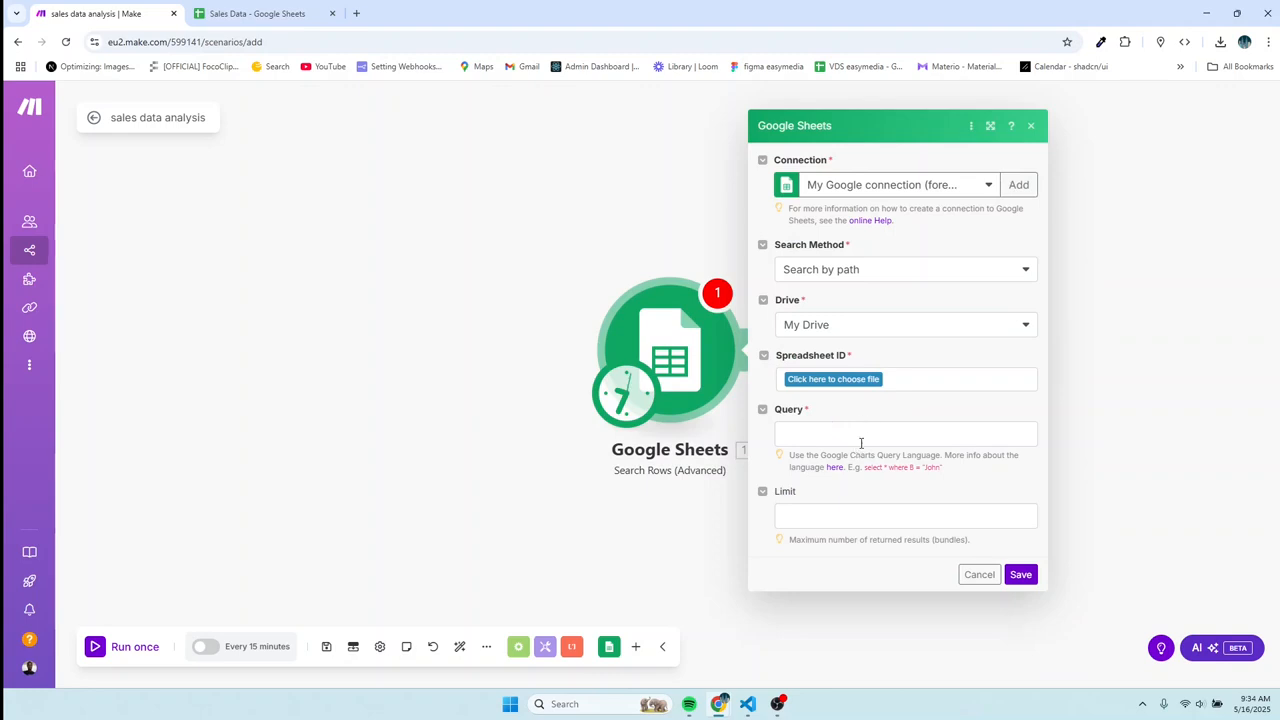
left_click(988, 190)
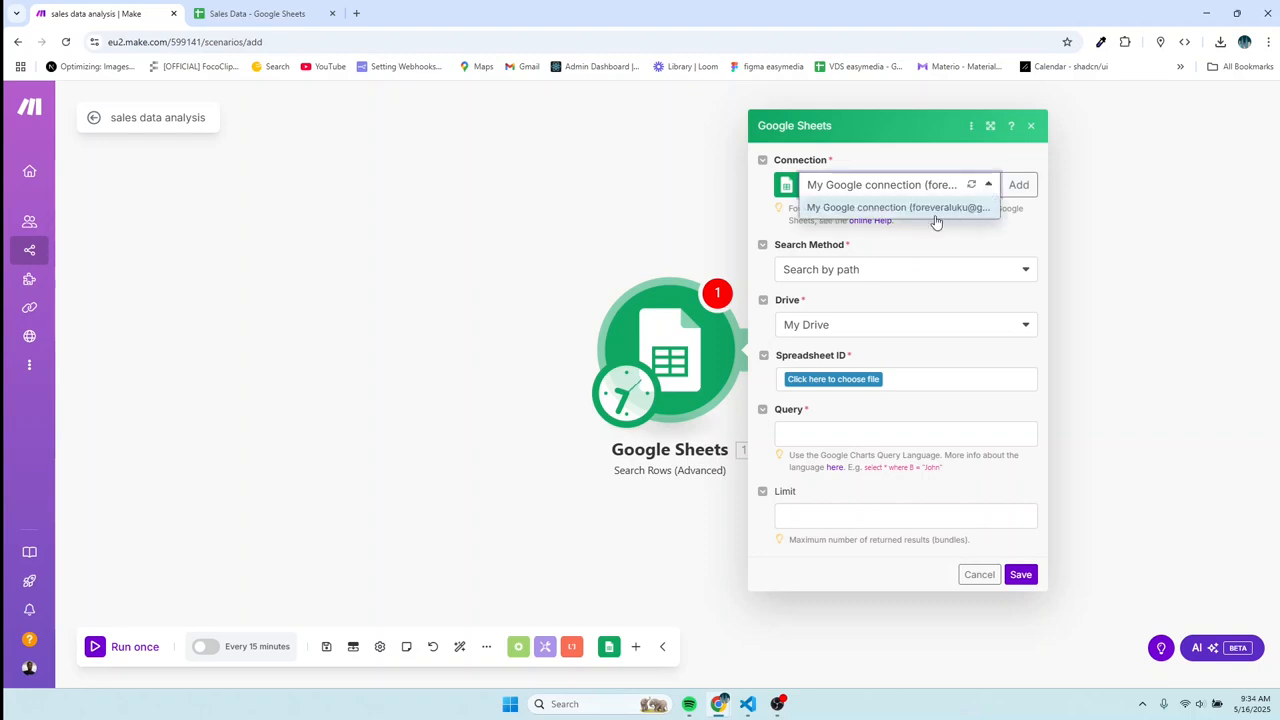
left_click(986, 184)
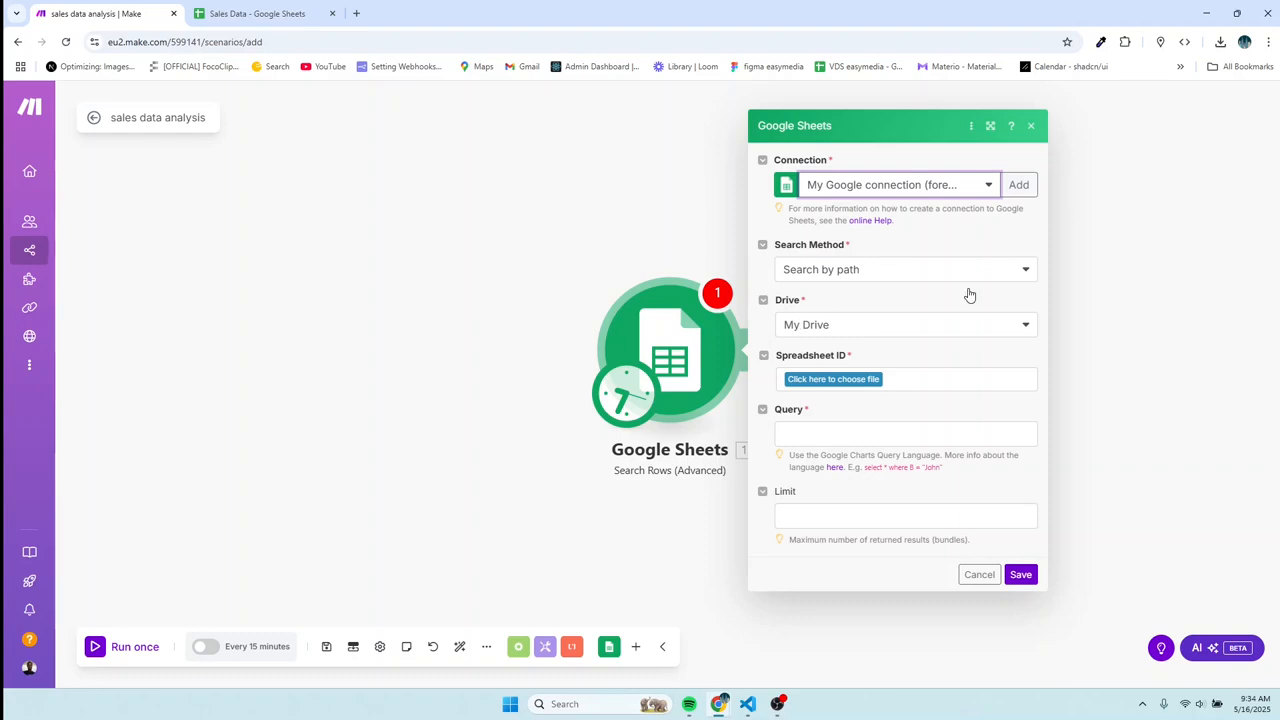
- Set the Spreadsheet ID to the Sales Data file, found by searching 'Sales' in My Drive
left_click(846, 379)
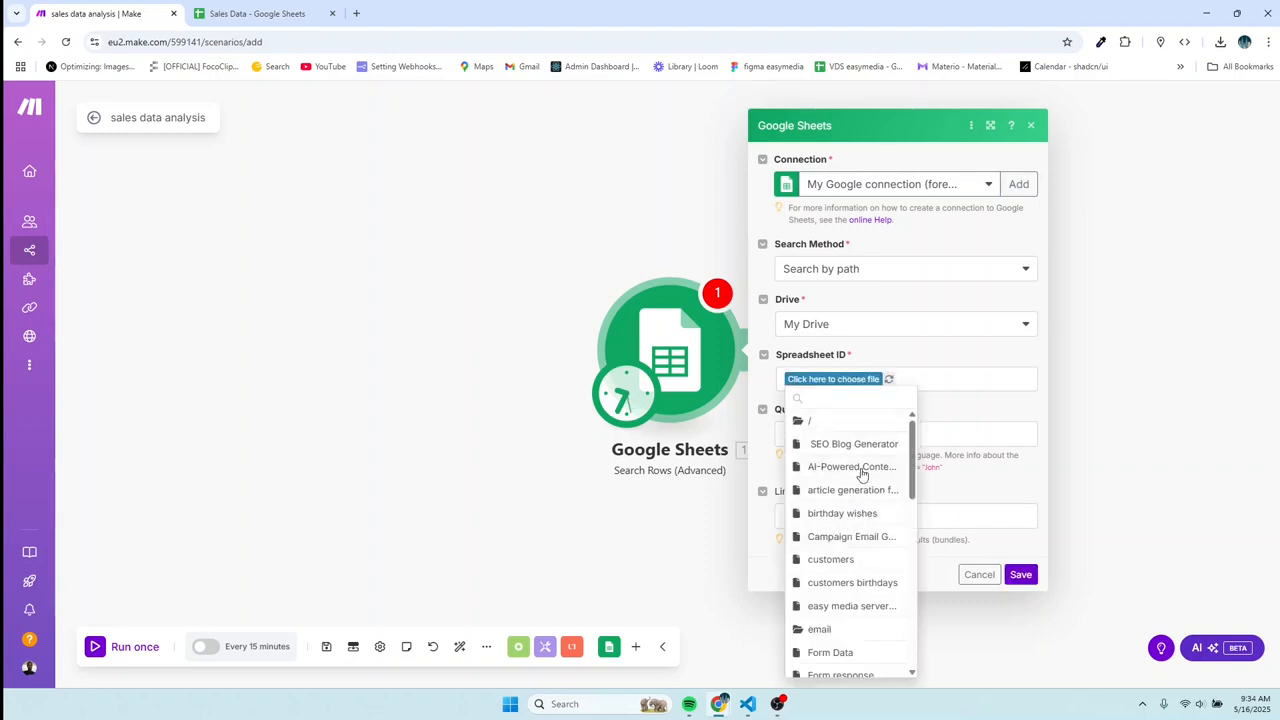
scroll(863, 471, "down", 3)
scroll(863, 471, "up", 3)
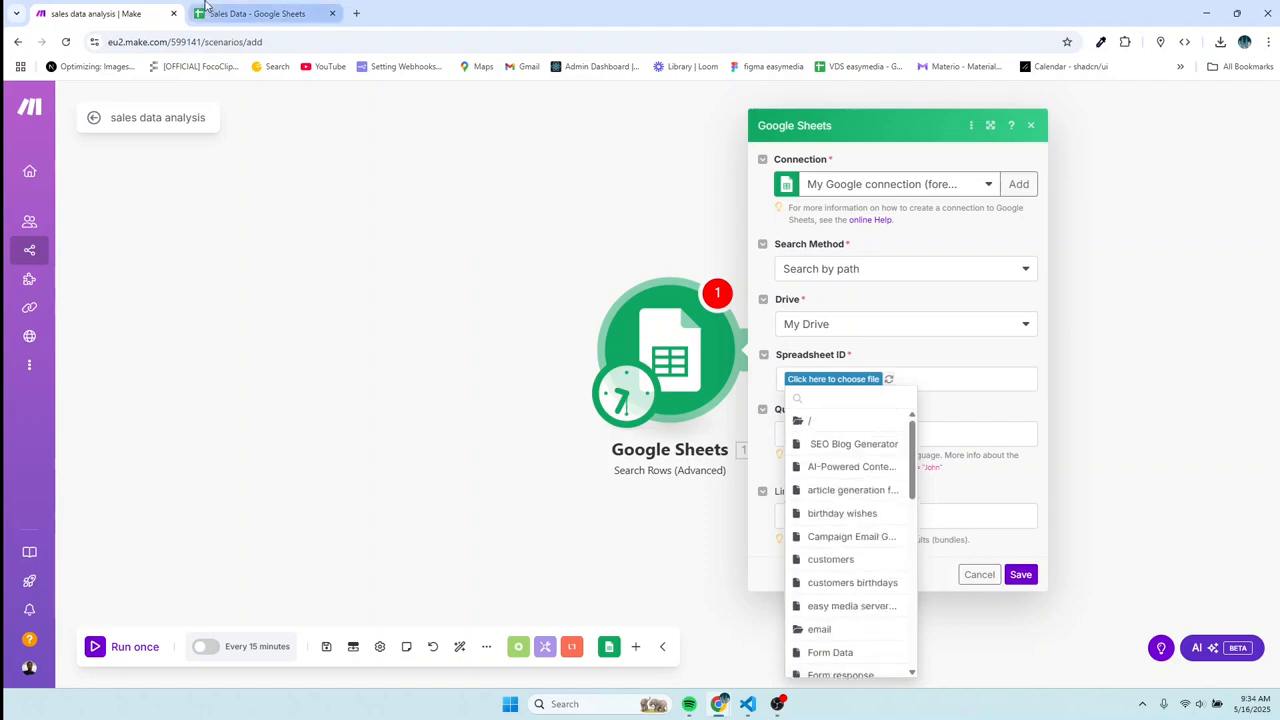
left_click(257, 13)
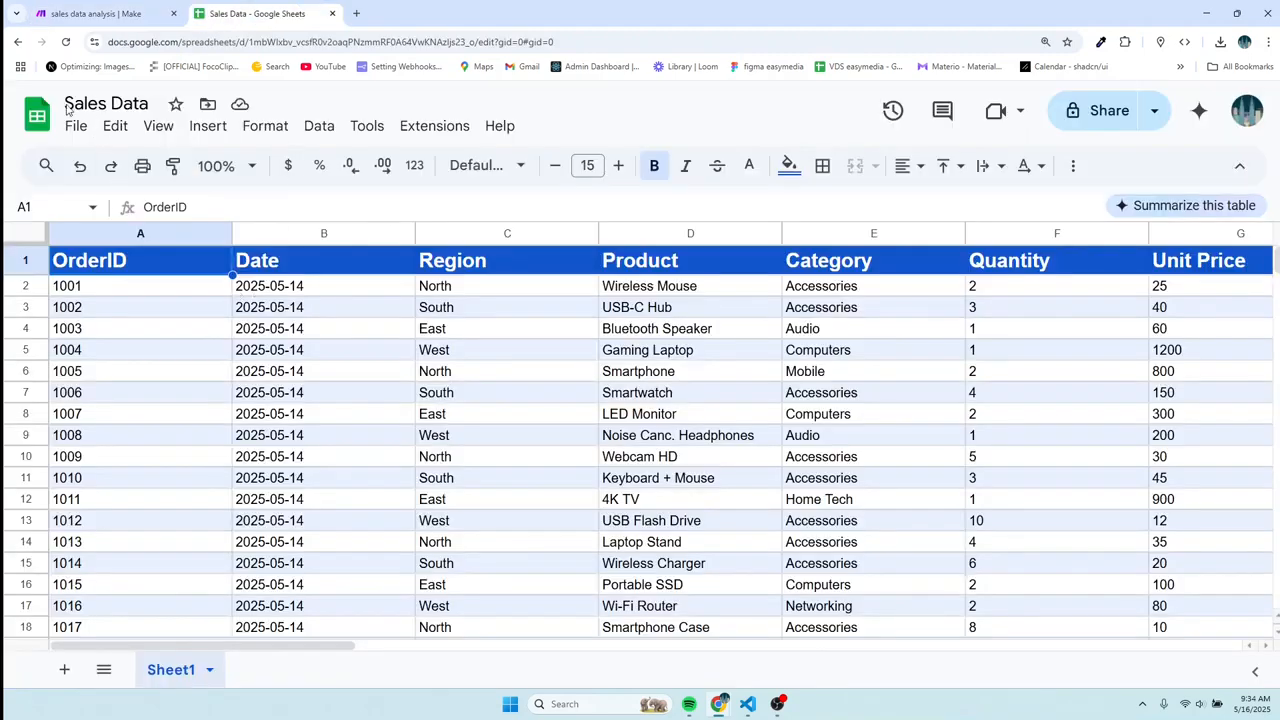
left_click(92, 13)
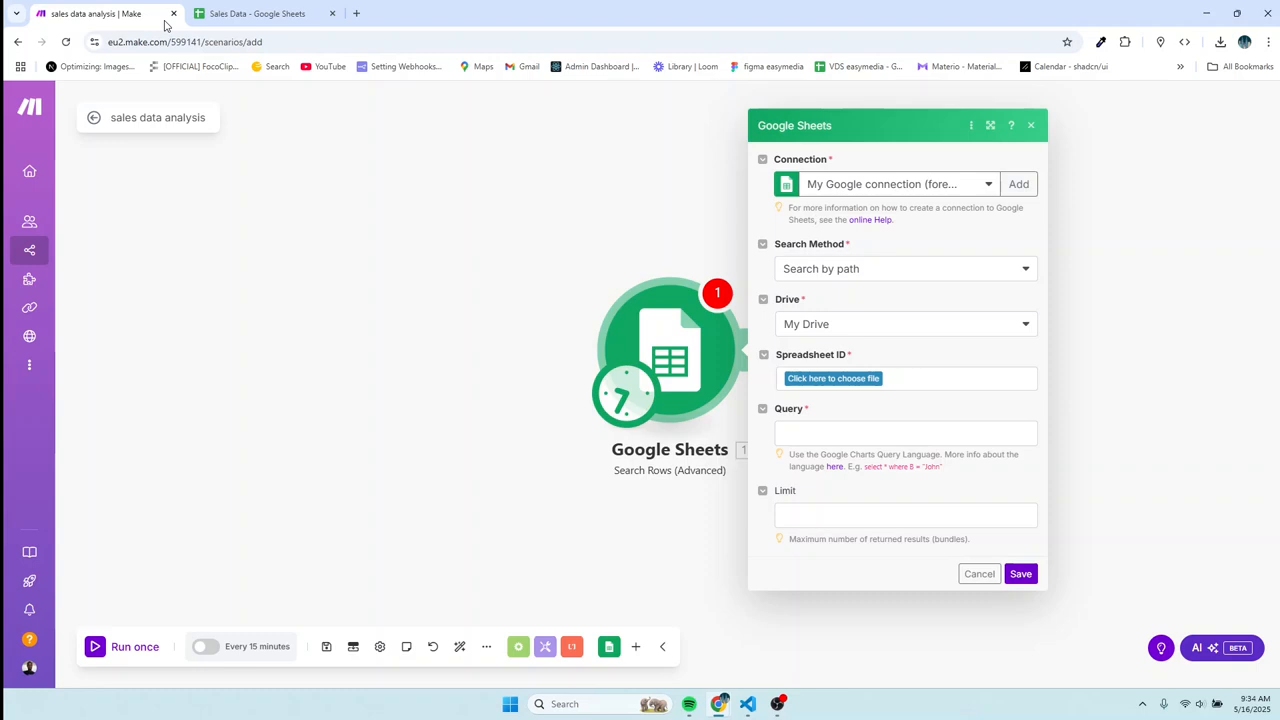
left_click(845, 378)
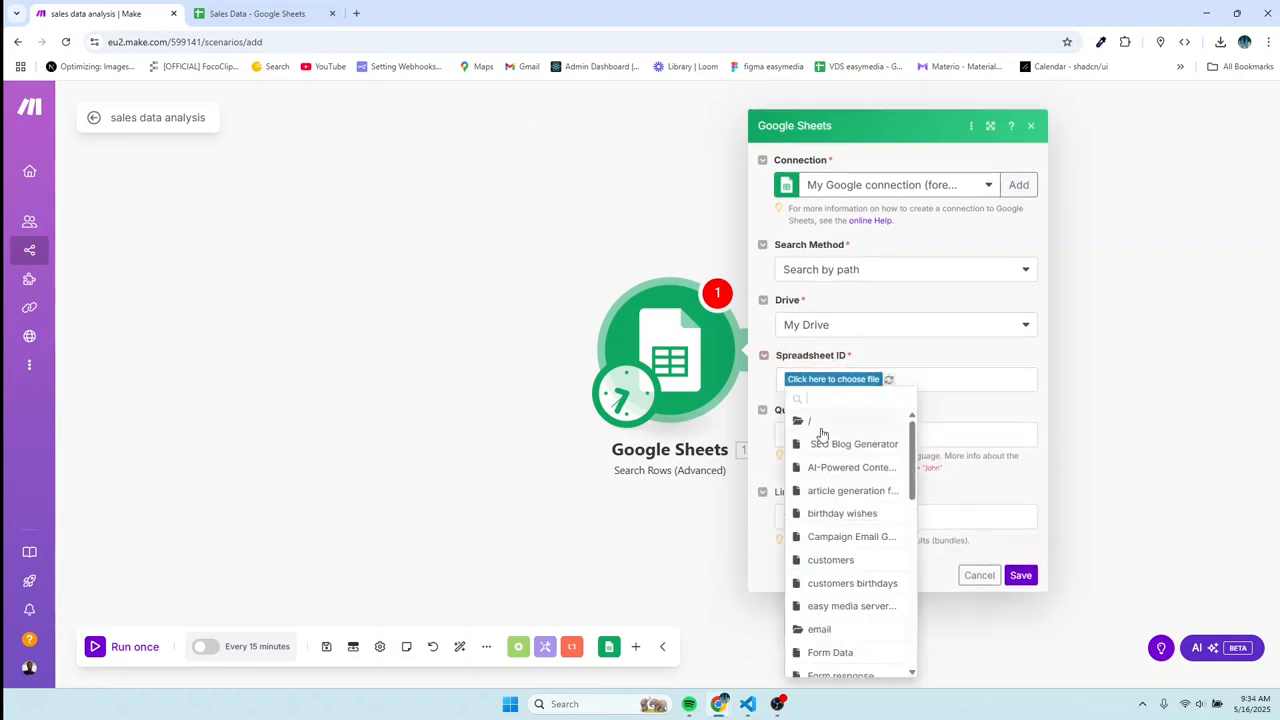
type("Slaes")
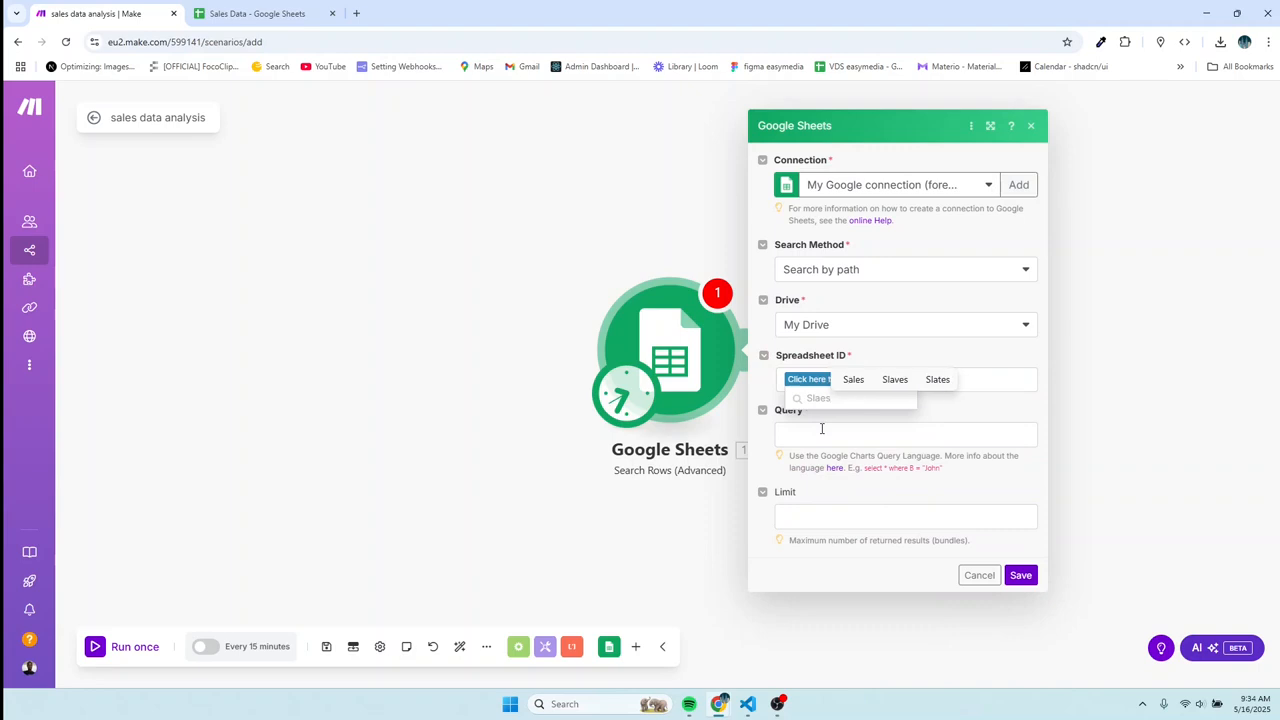
left_click(853, 379)
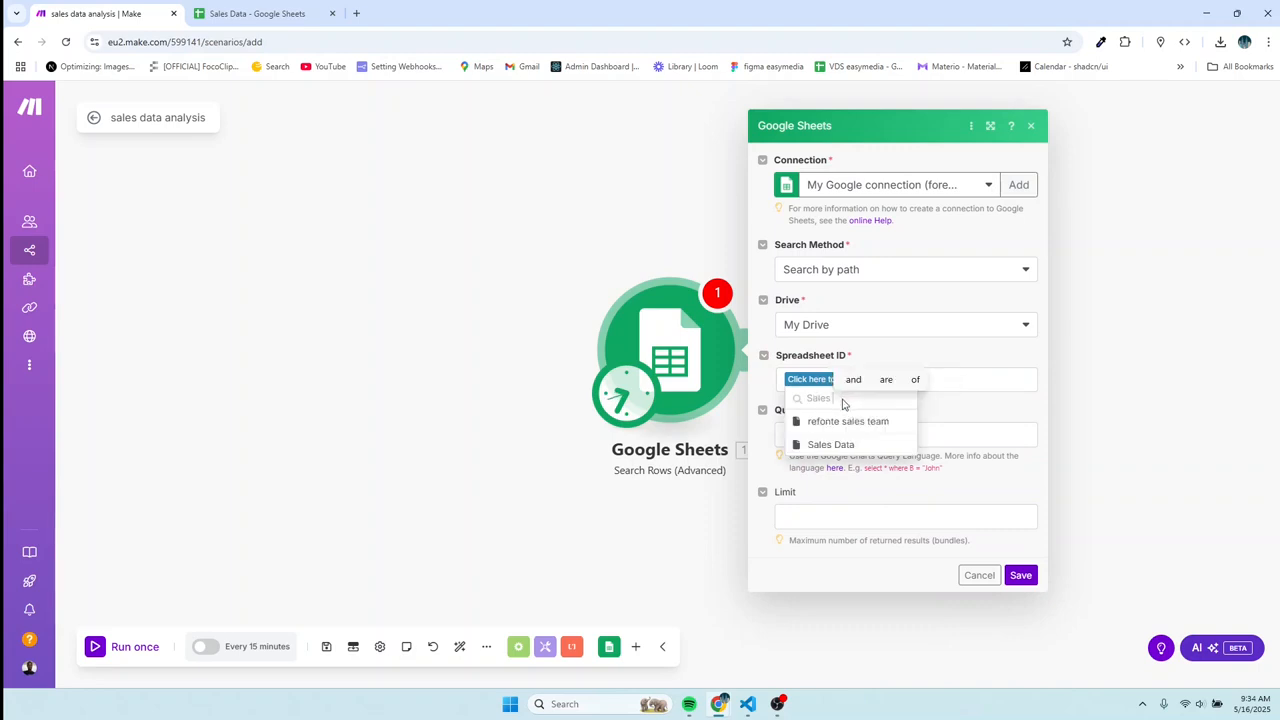
left_click(830, 445)
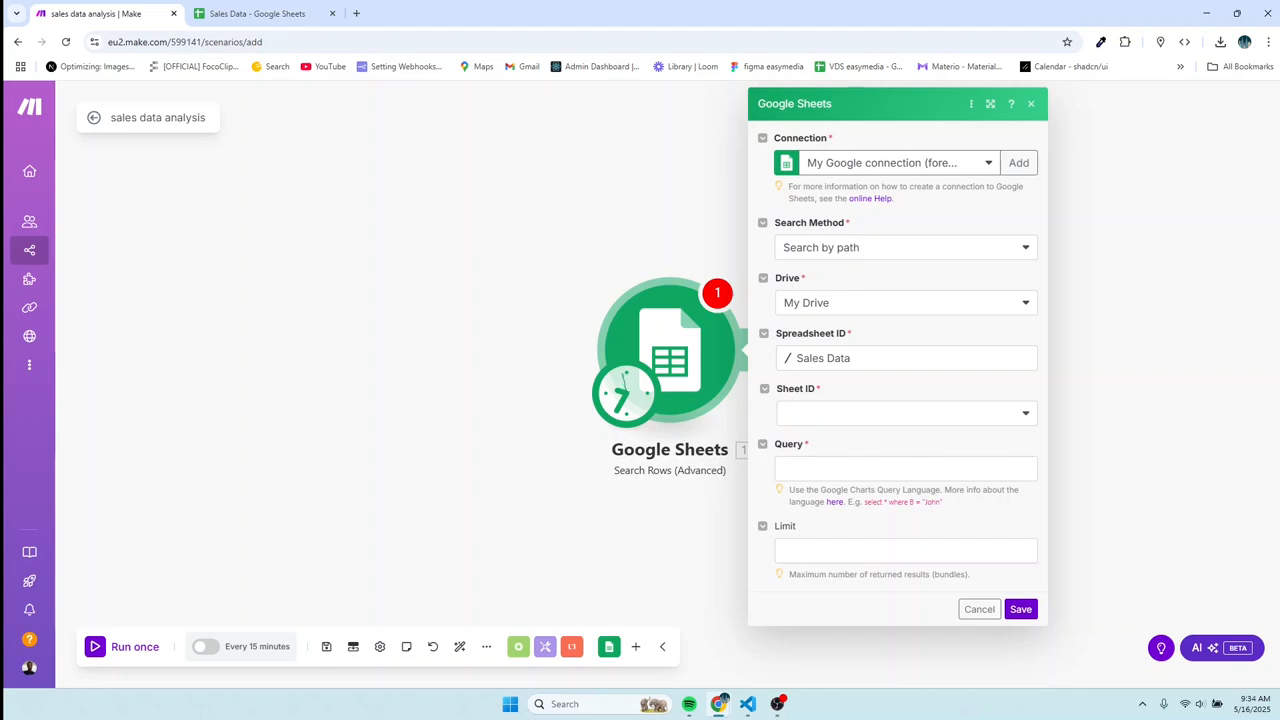
- Set the Search Rows (Advanced) module to query SELECT * on Sheet1 and save it
key("super+d")
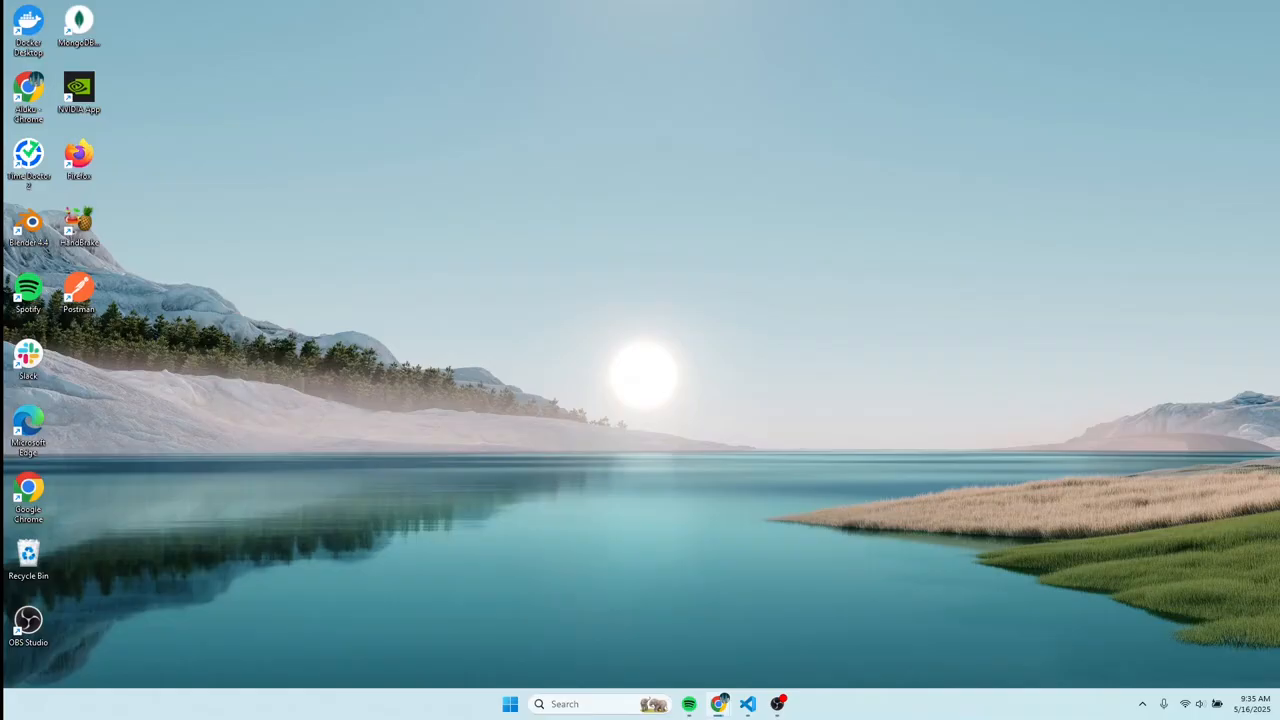
key("super+d")
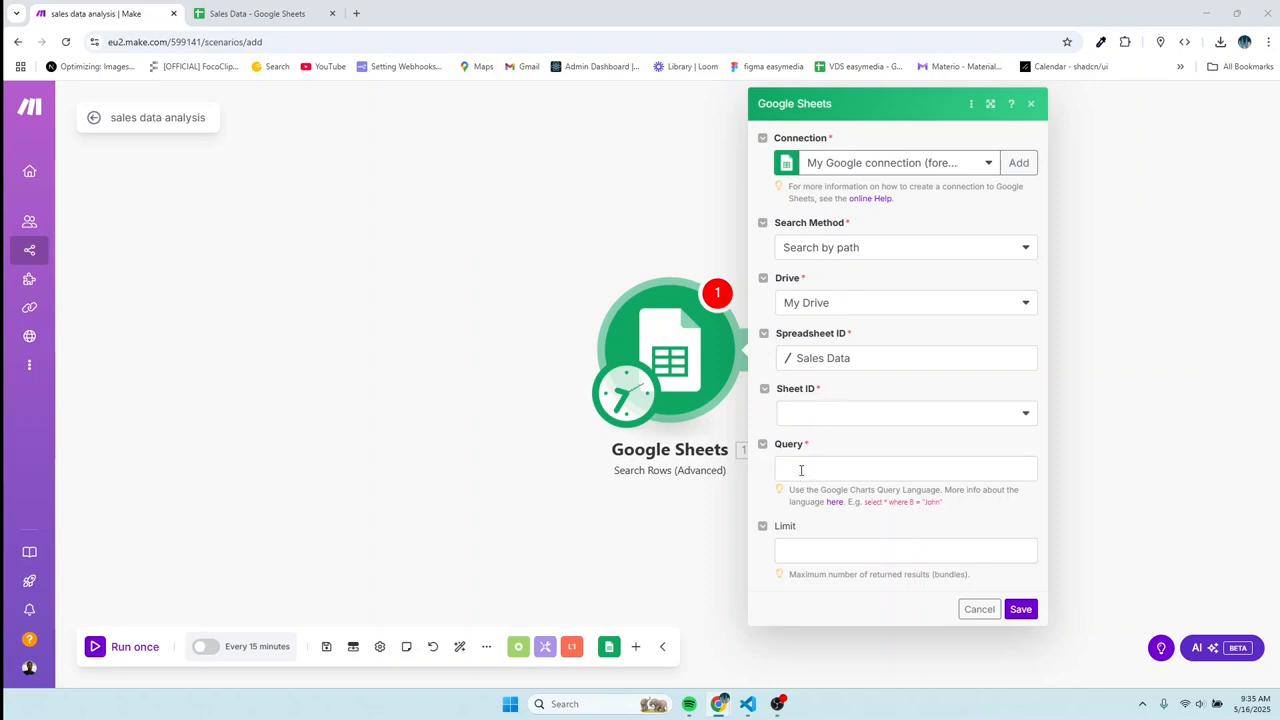
left_click(801, 470)
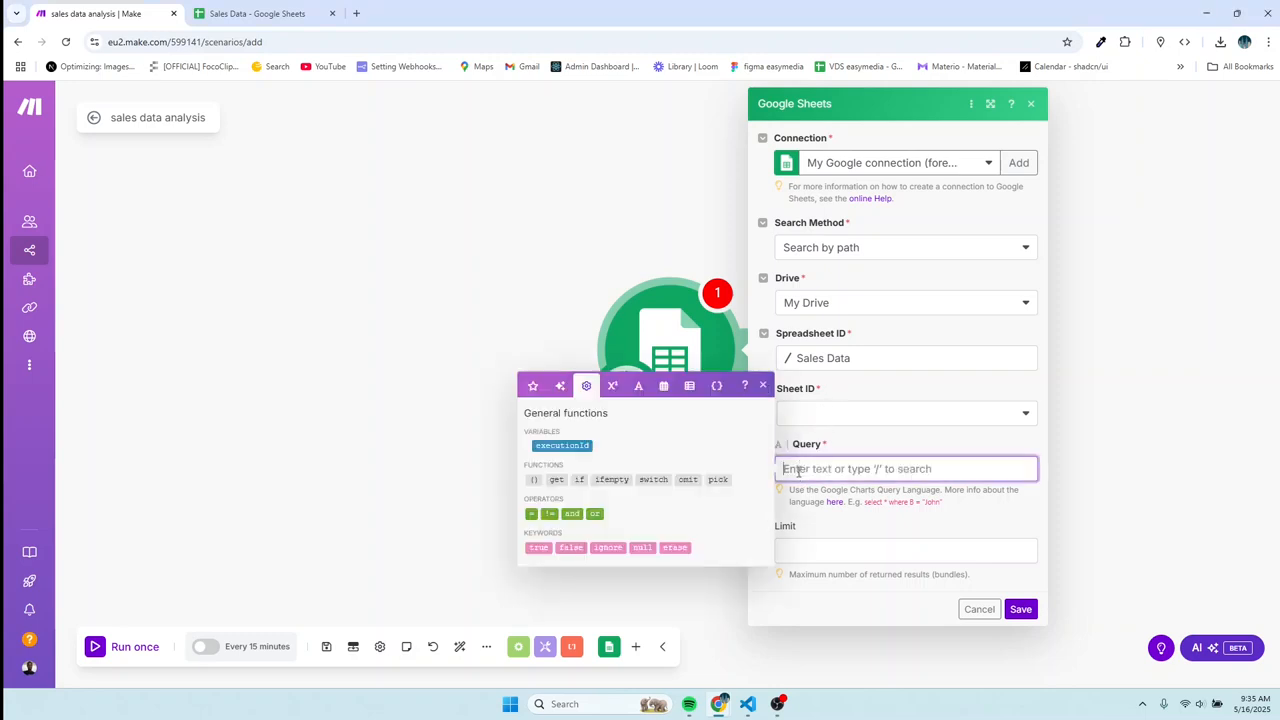
type("SELECT *")
left_click(822, 430)
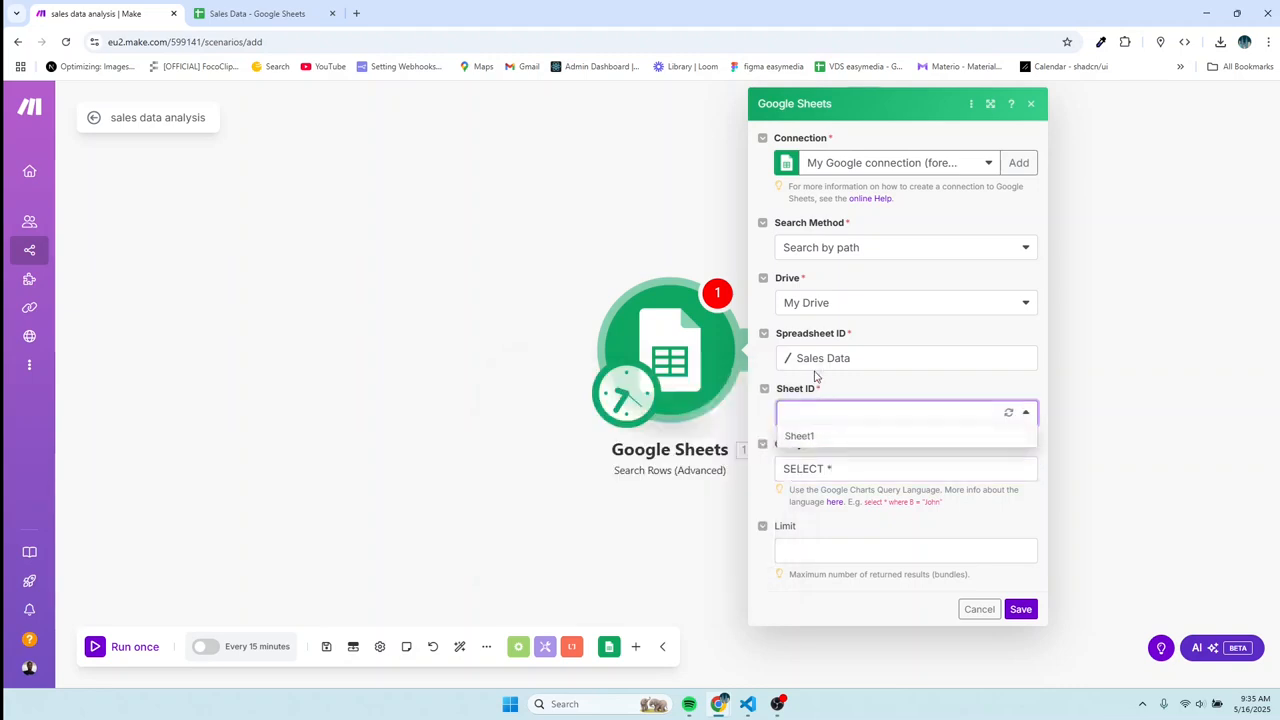
left_click(245, 18)
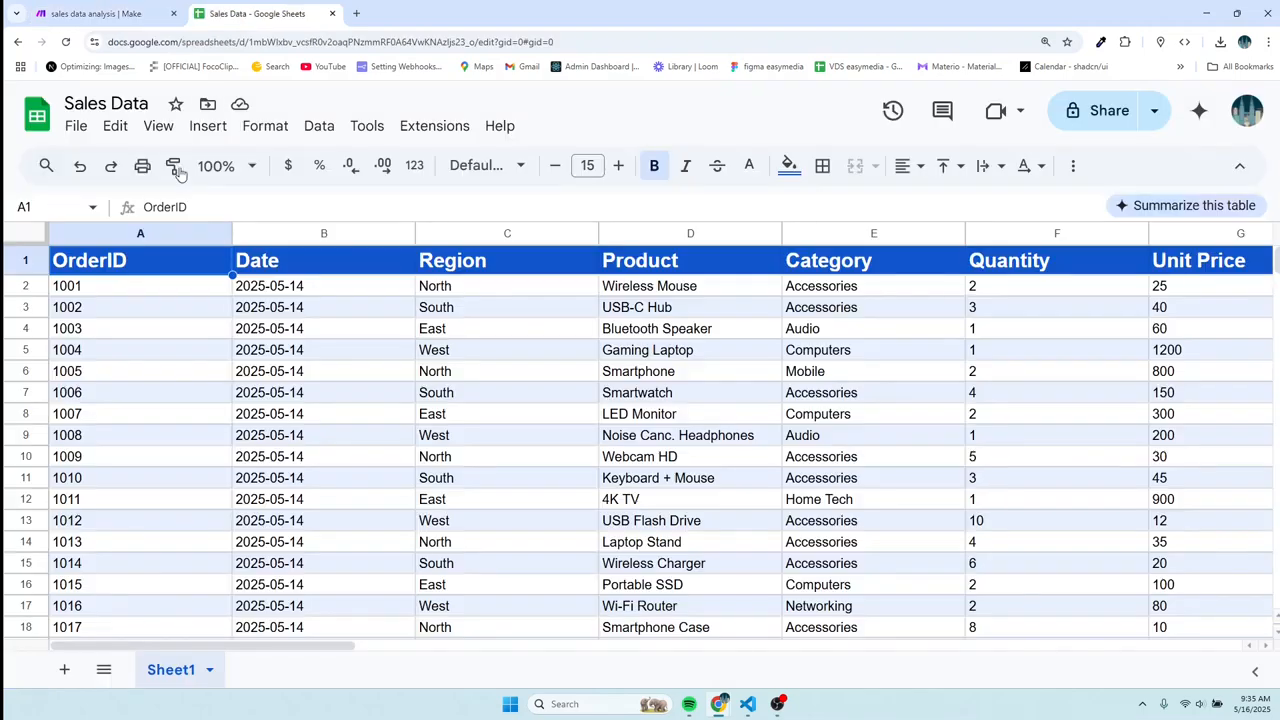
scroll(208, 340, "down", 5)
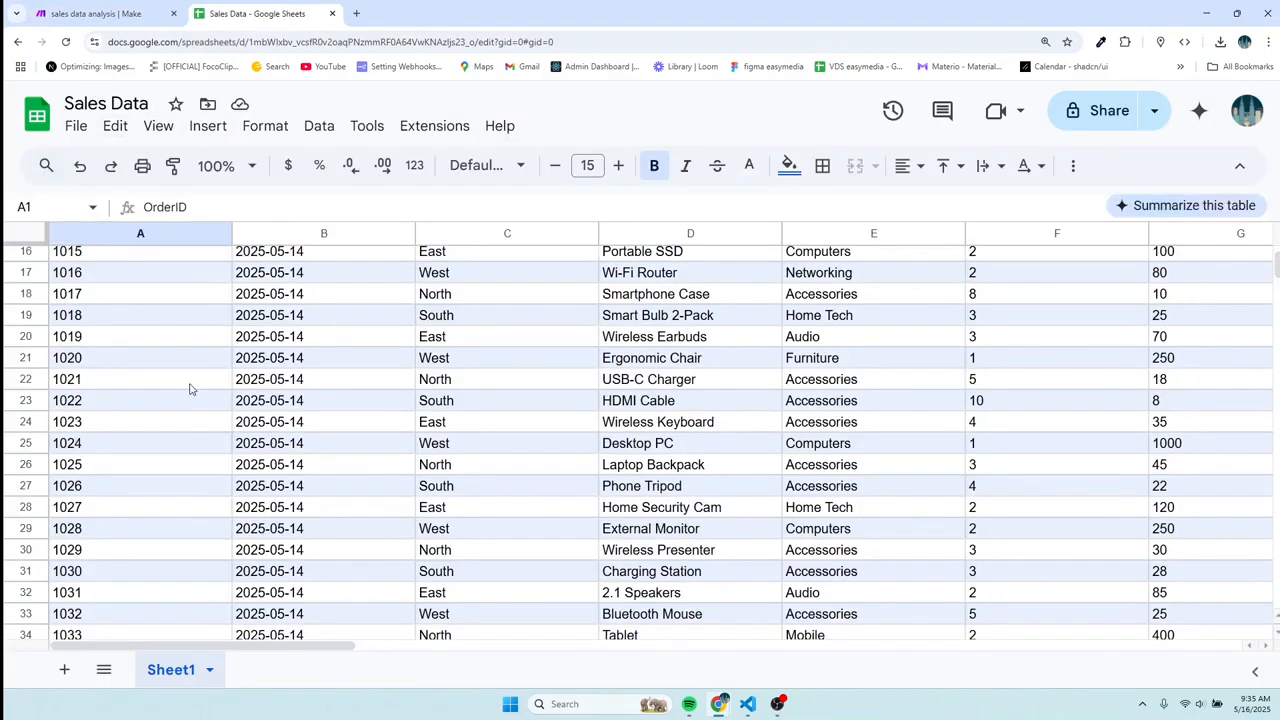
scroll(185, 370, "up", 4)
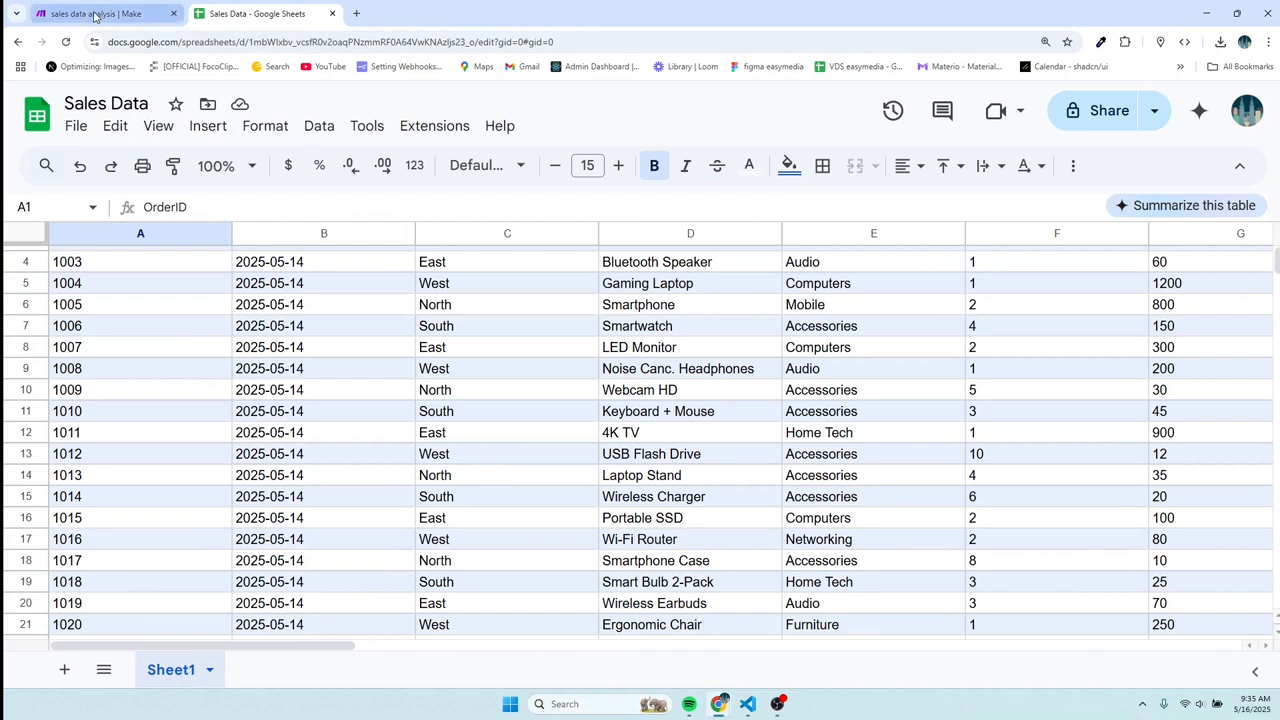
left_click(97, 14)
left_click(831, 415)
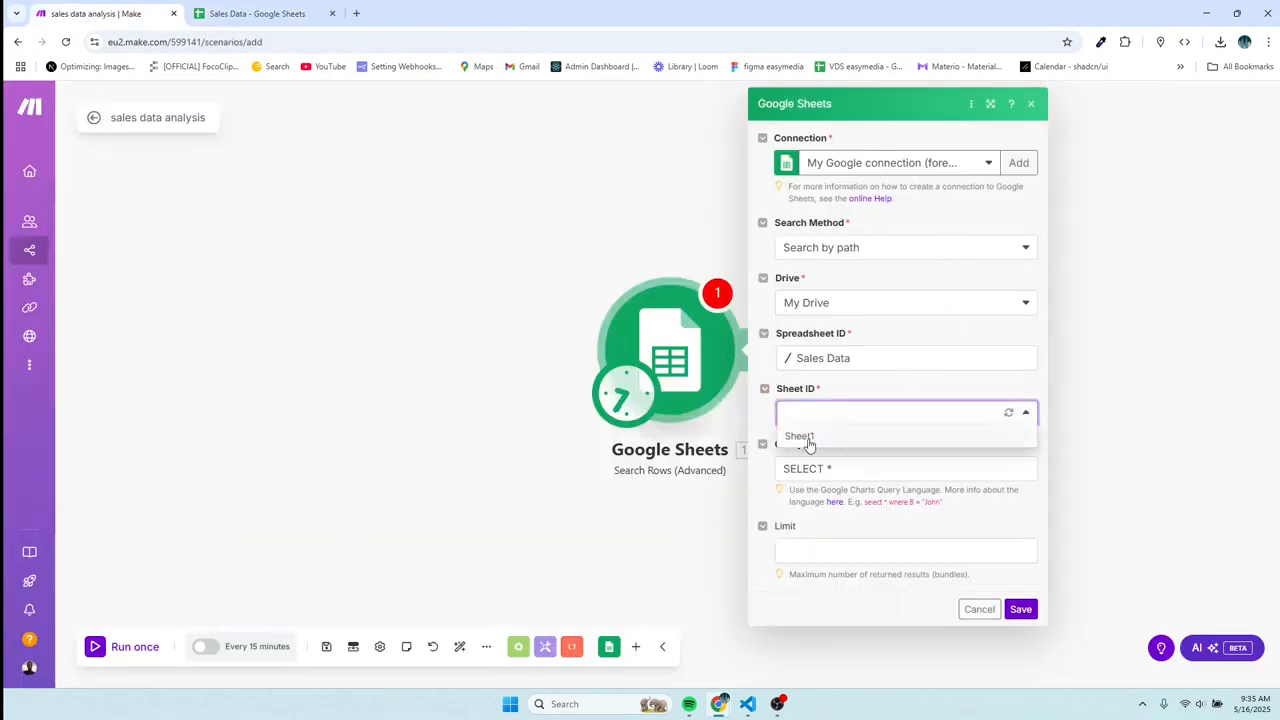
left_click(809, 440)
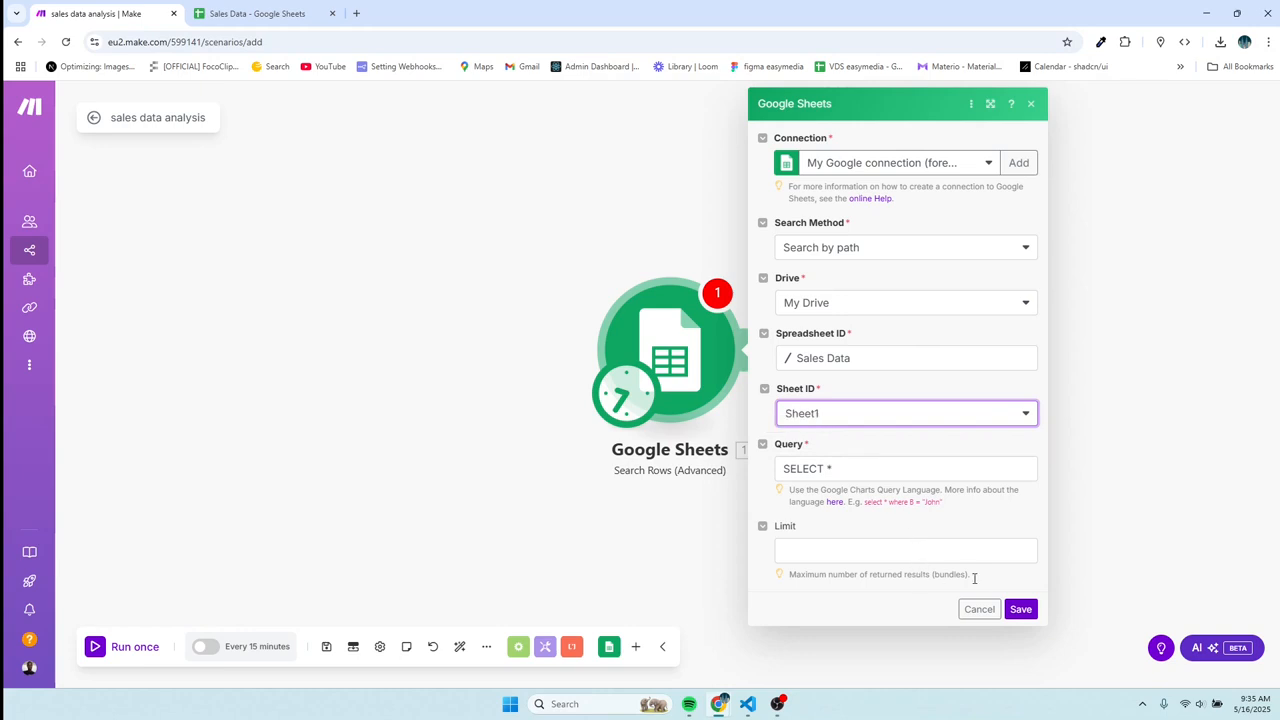
left_click(1020, 609)
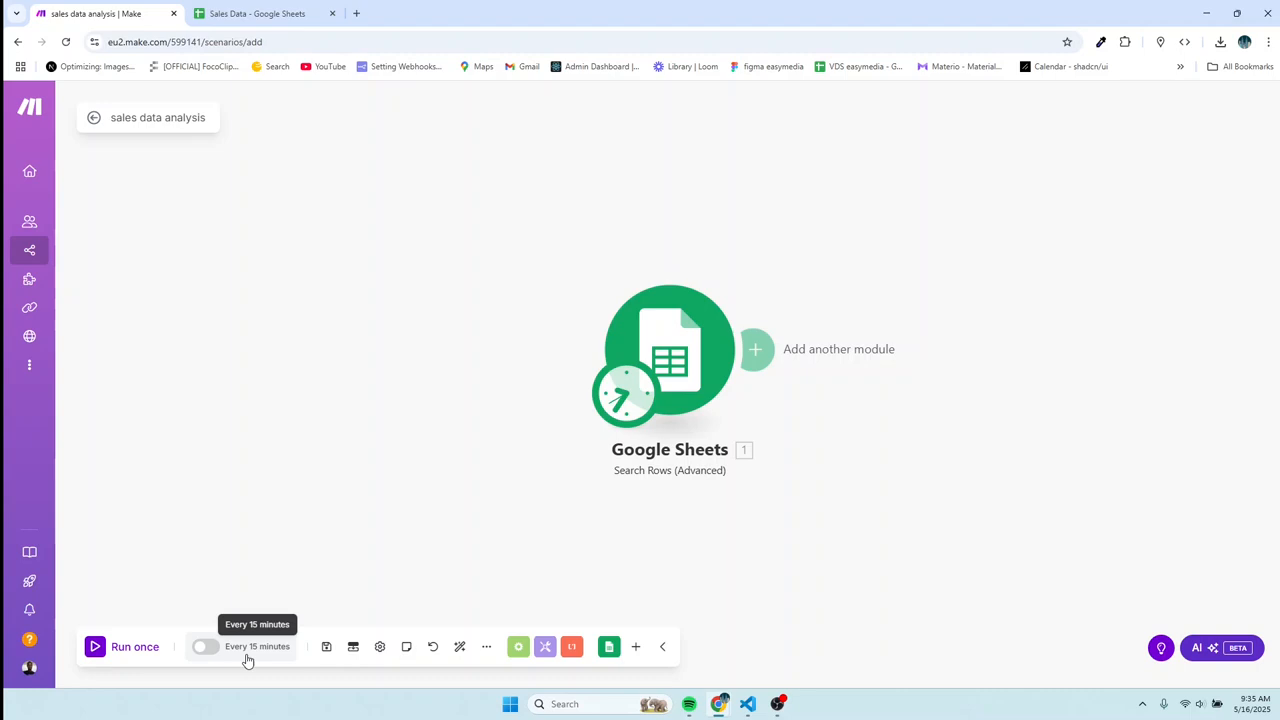
- Run only the Google Sheets module once
right_click(670, 348)
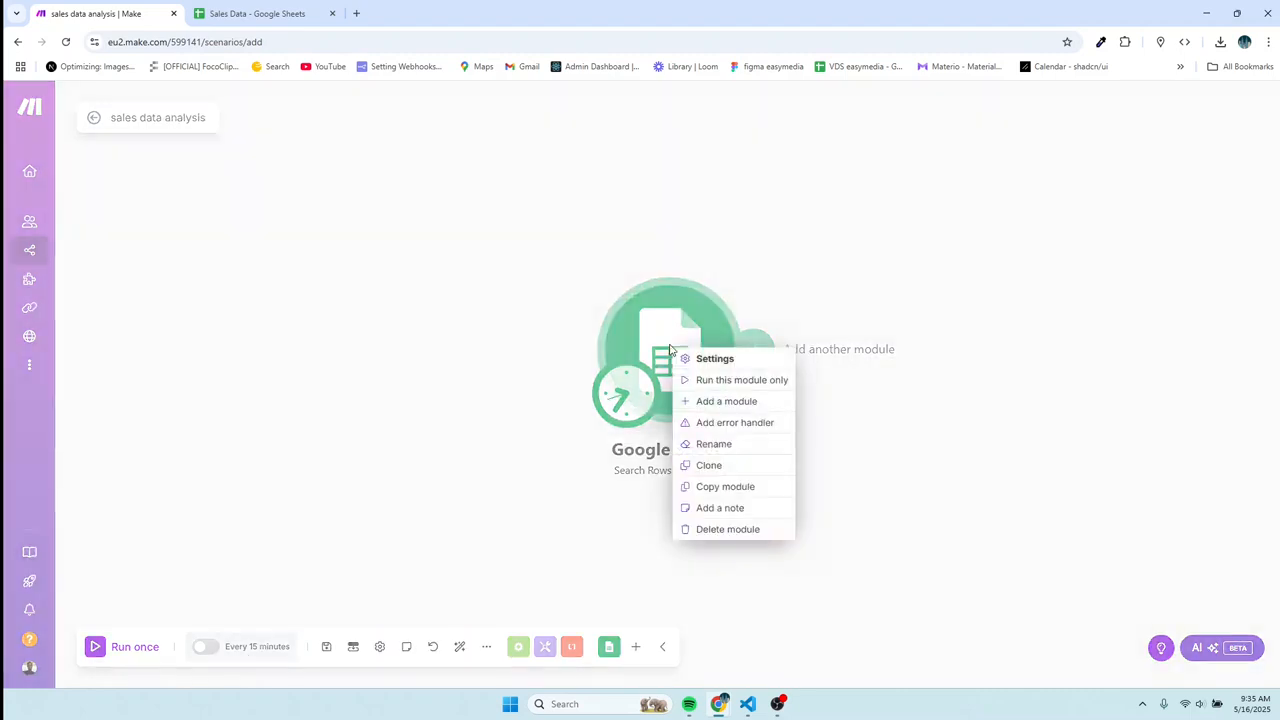
left_click(705, 380)
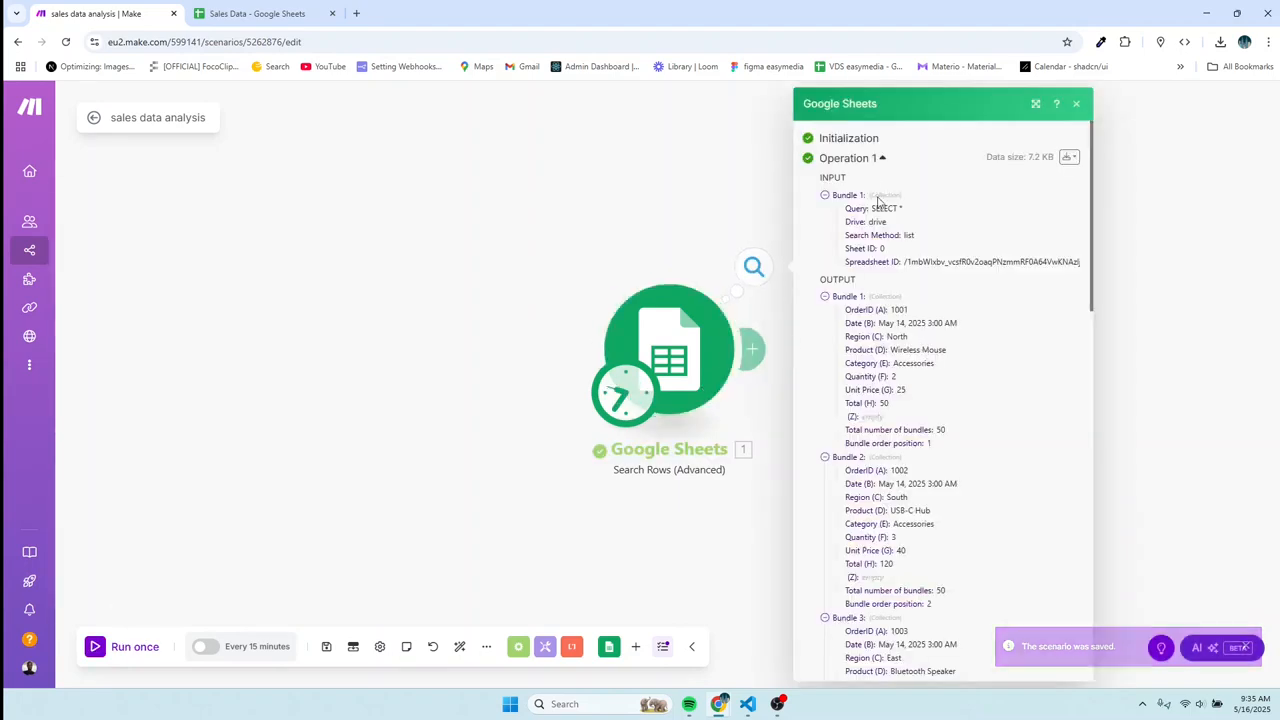
scroll(880, 232, "down", 2)
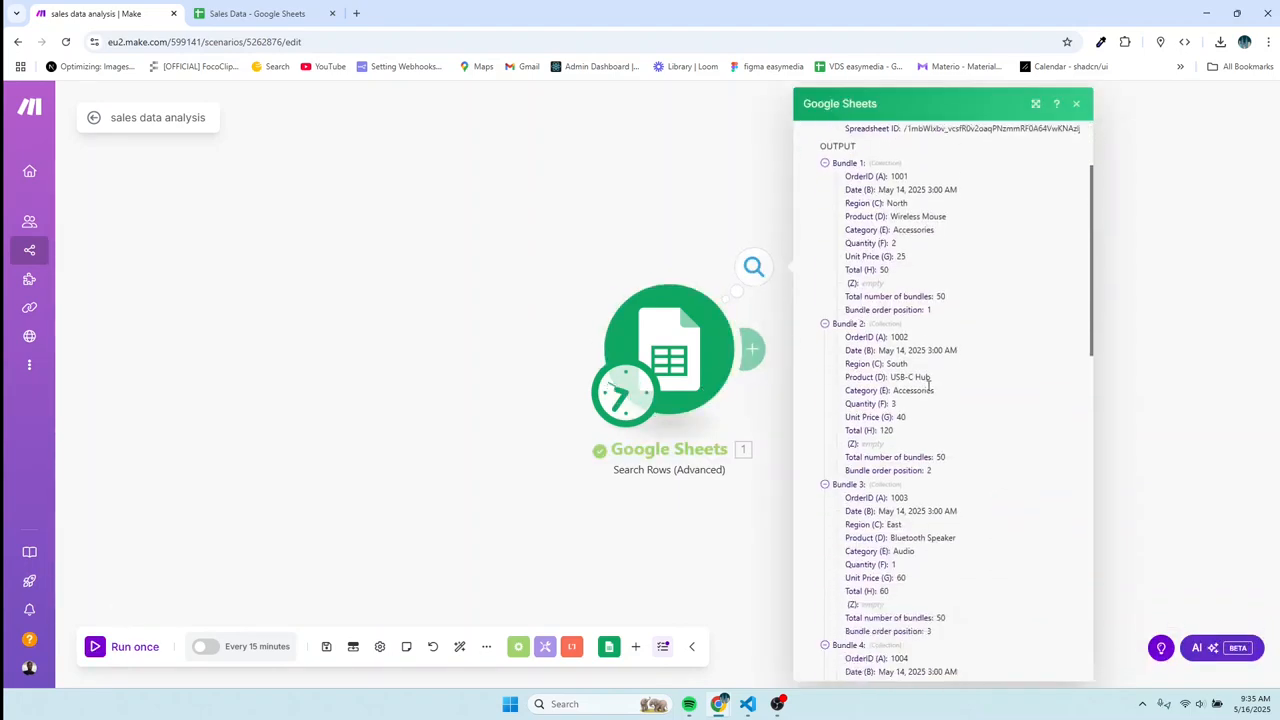
scroll(926, 383, "up", 2)
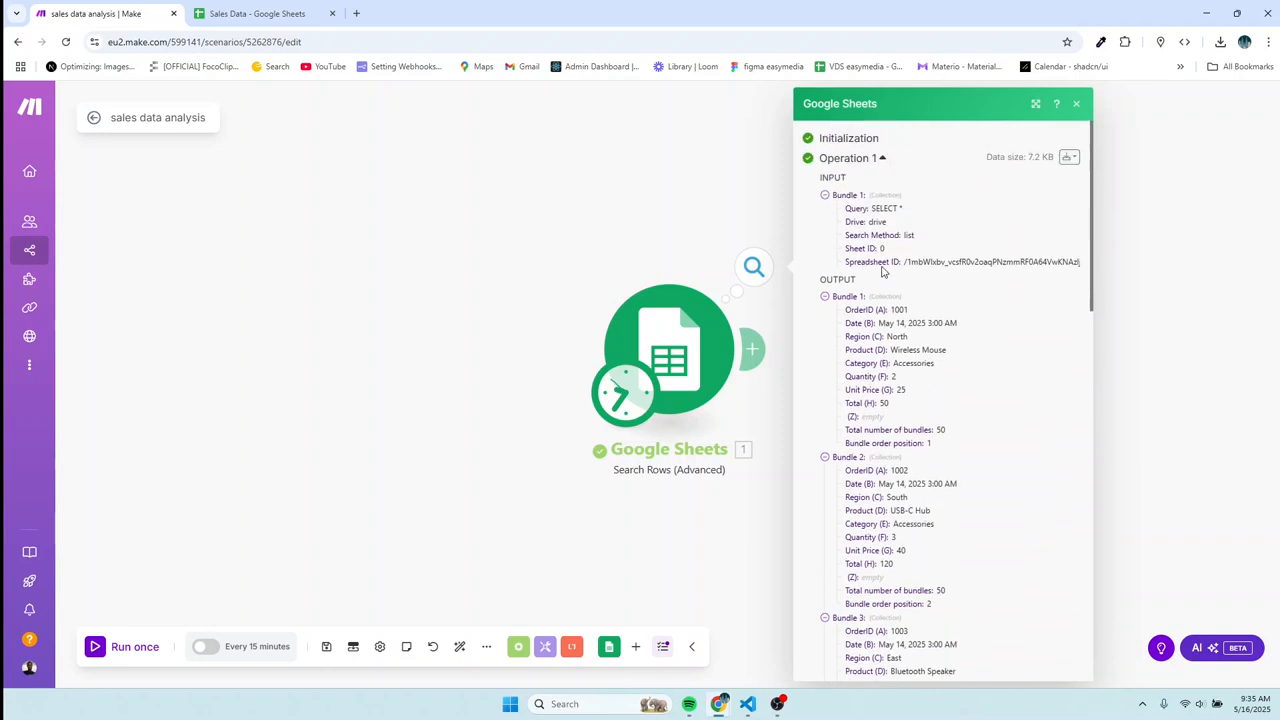
- Collapse the first five output bundles and scroll through the 50 returned sales-row bundles
left_click(828, 299)
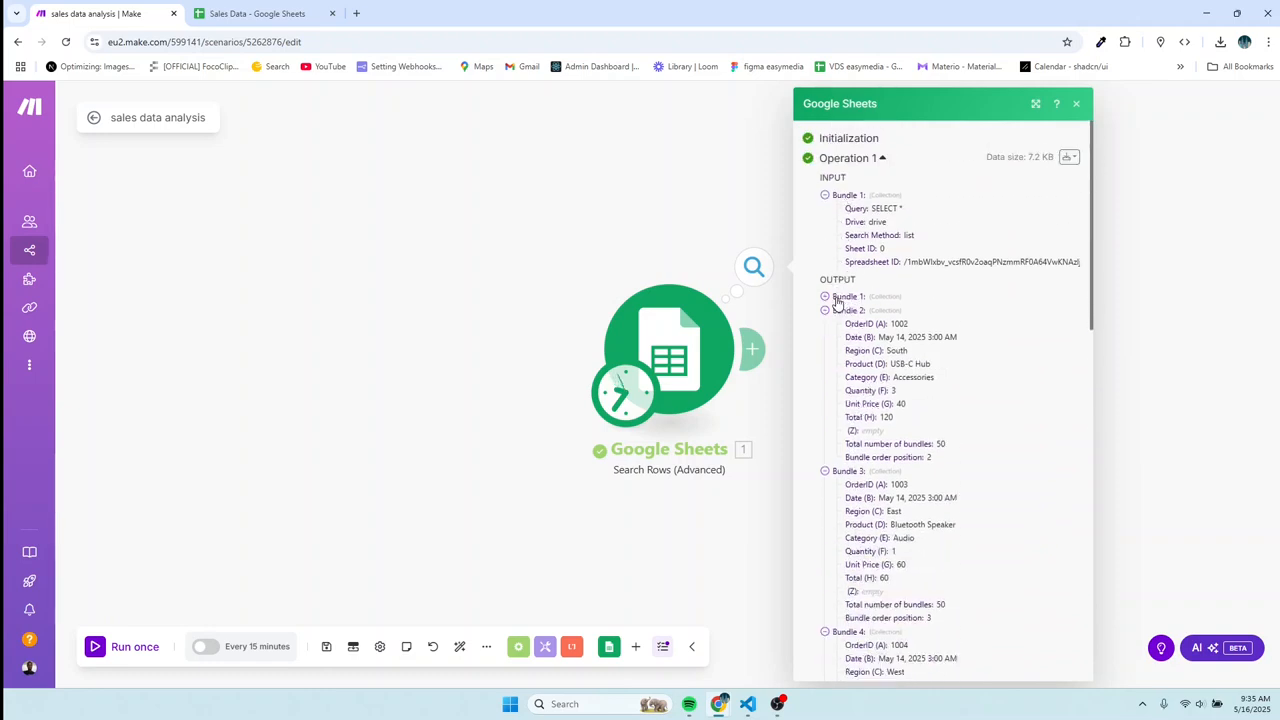
left_click(846, 312)
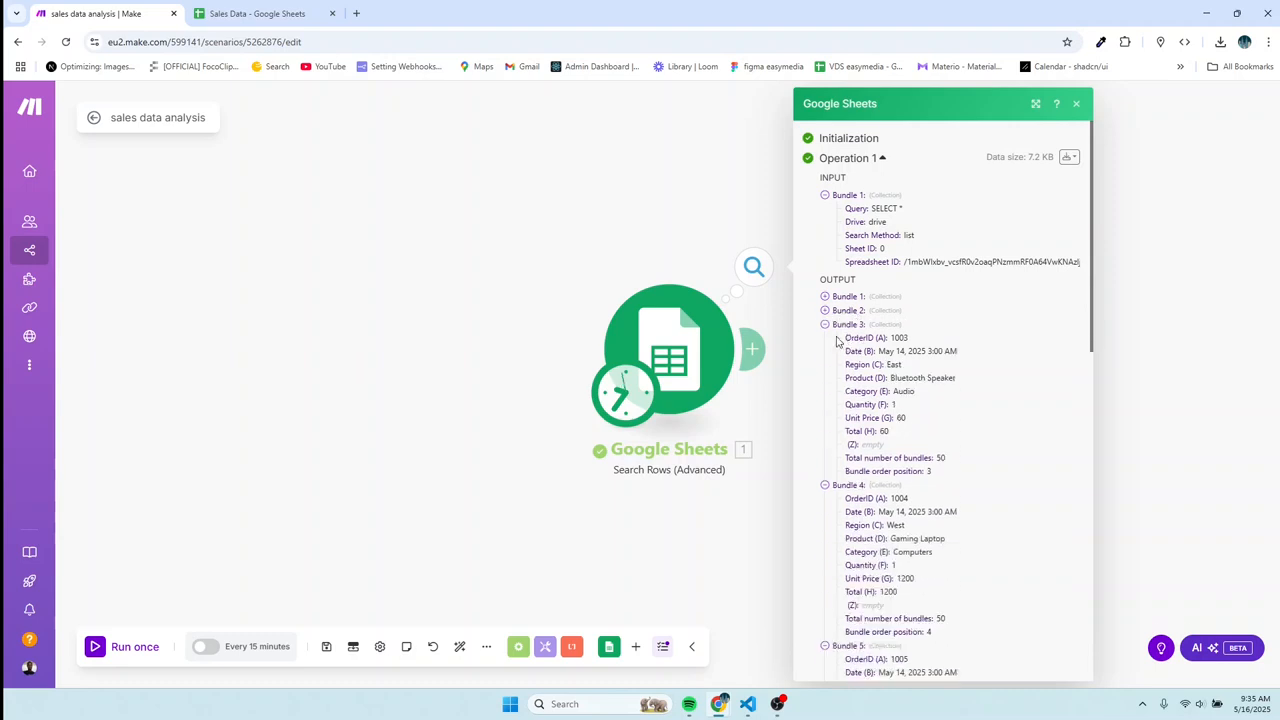
left_click(838, 326)
left_click(838, 340)
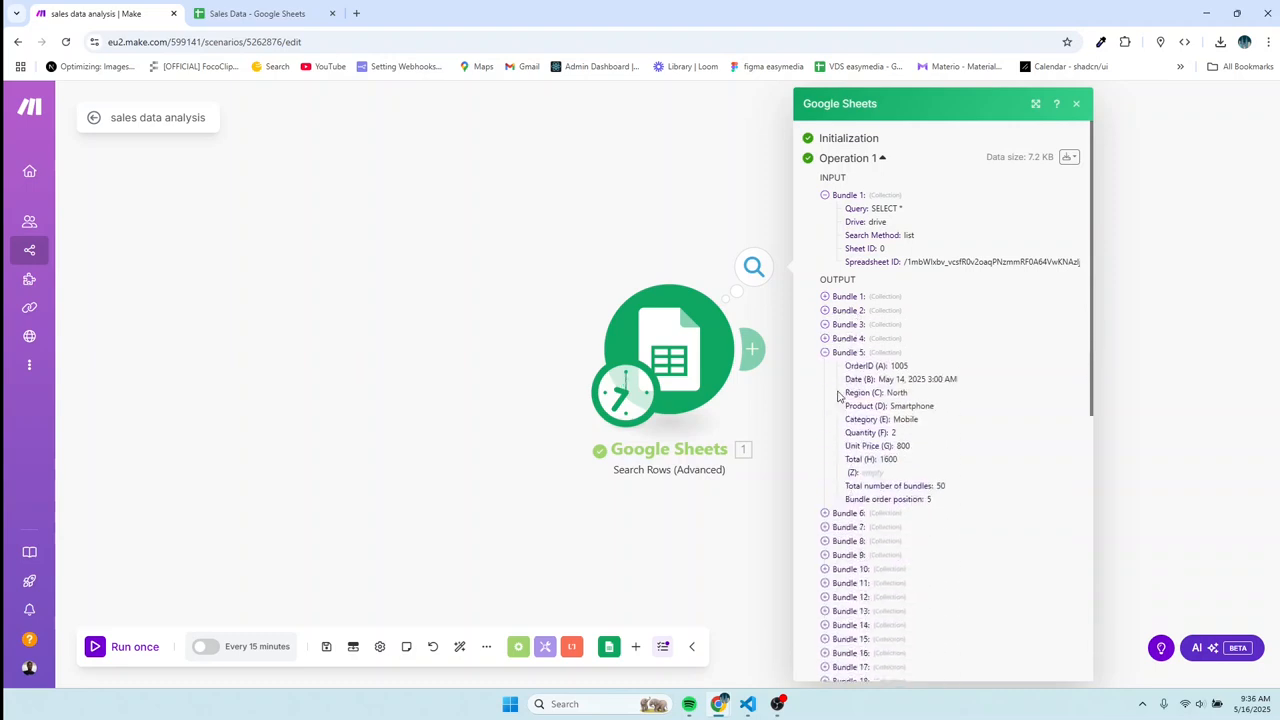
left_click(838, 355)
scroll(897, 412, "down", 4)
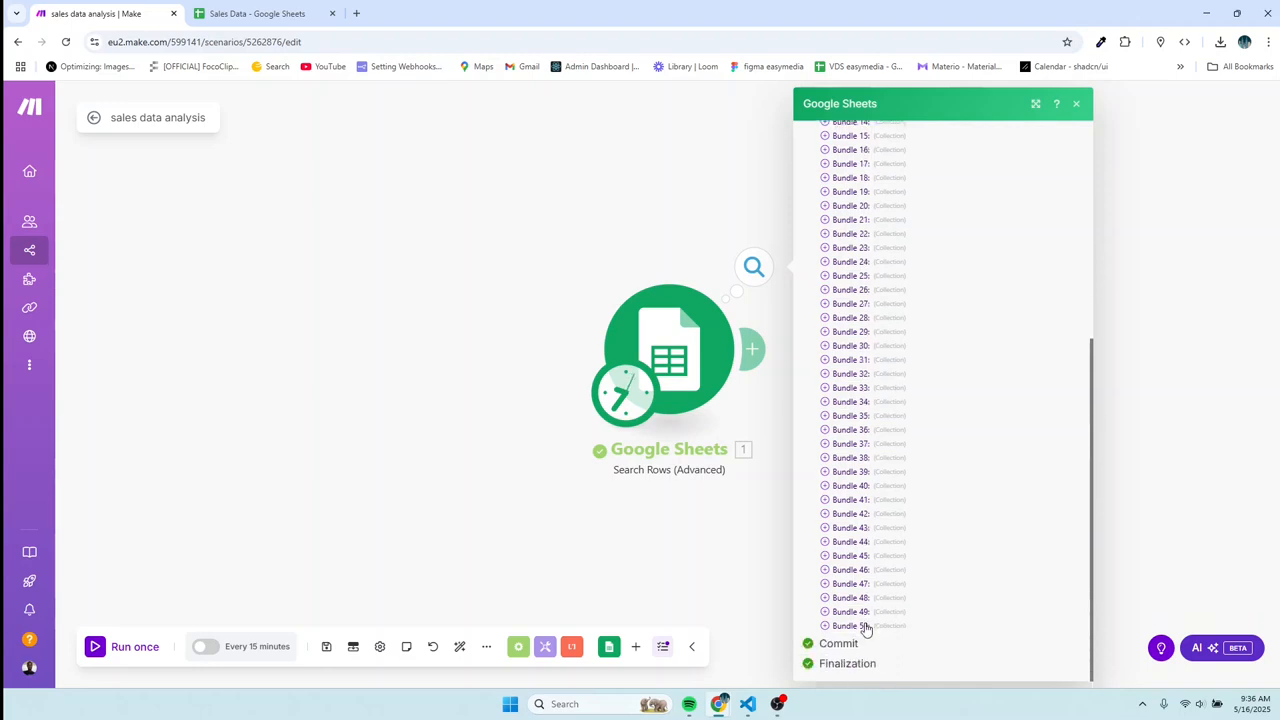
scroll(886, 603, "up", 5)
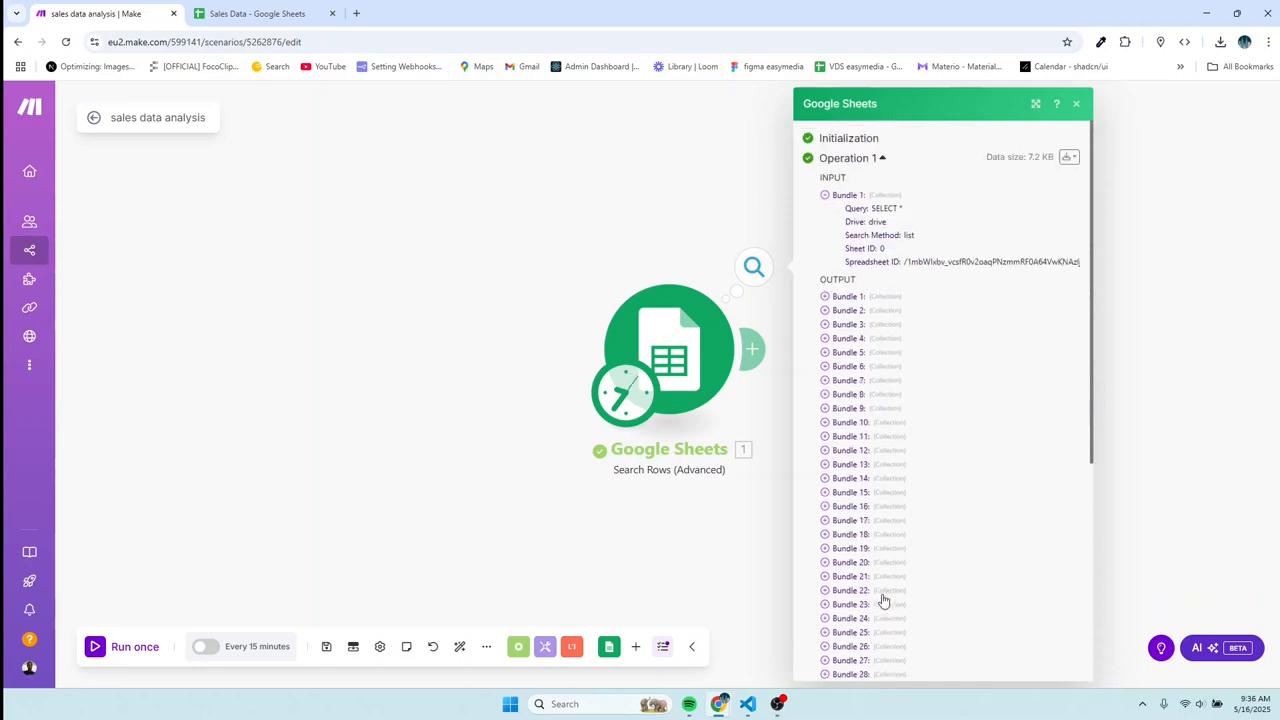
scroll(852, 320, "down", 5)
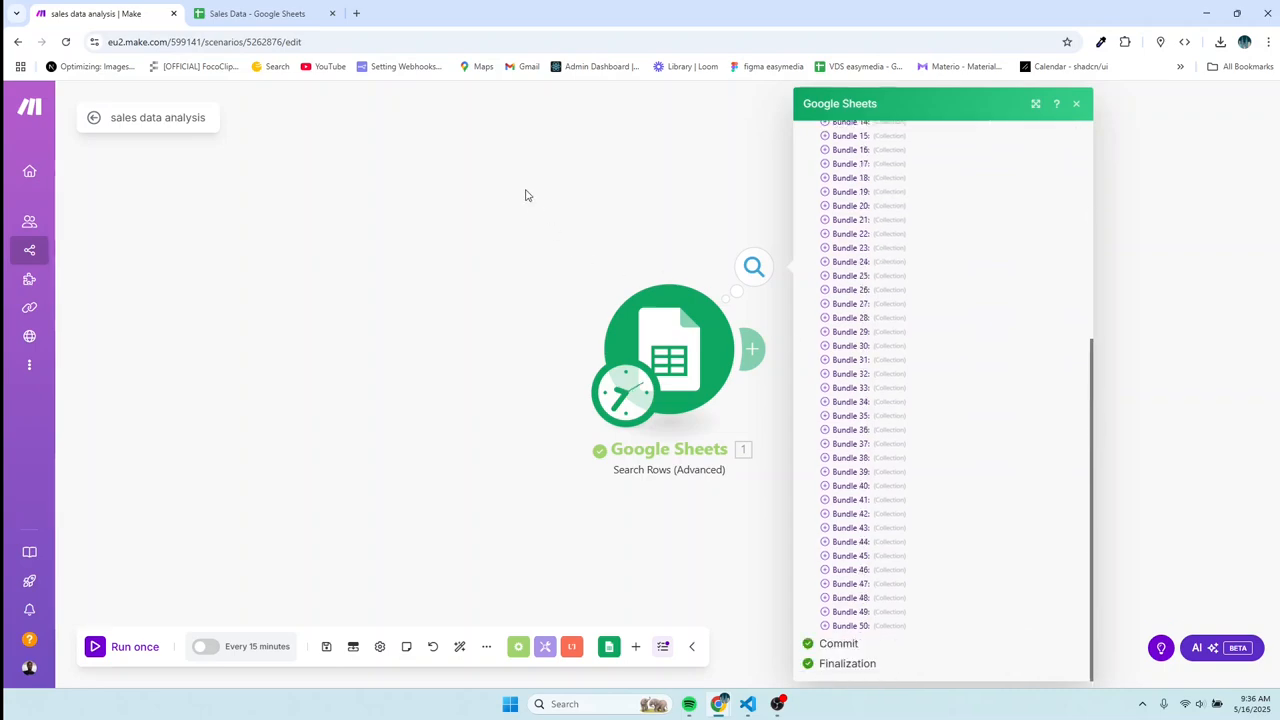
left_click(278, 16)
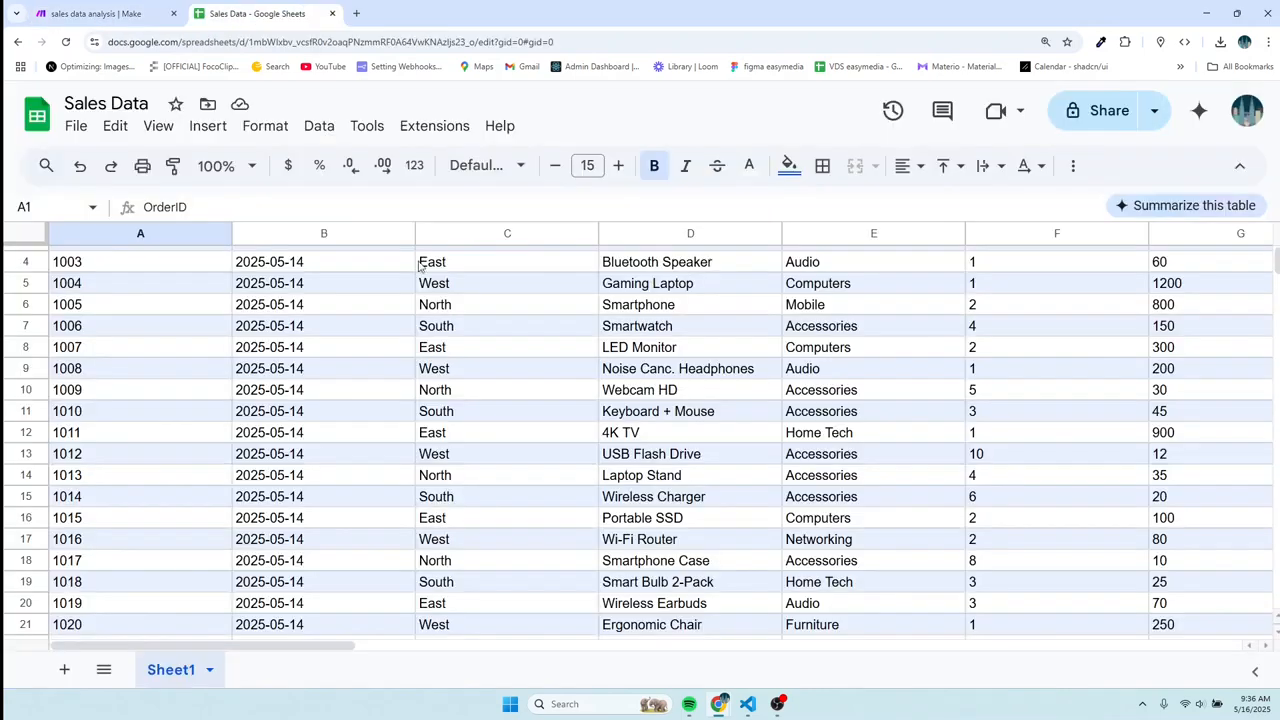
scroll(545, 350, "down", 2)
key("ctrl+minus")
key("ctrl+minus")
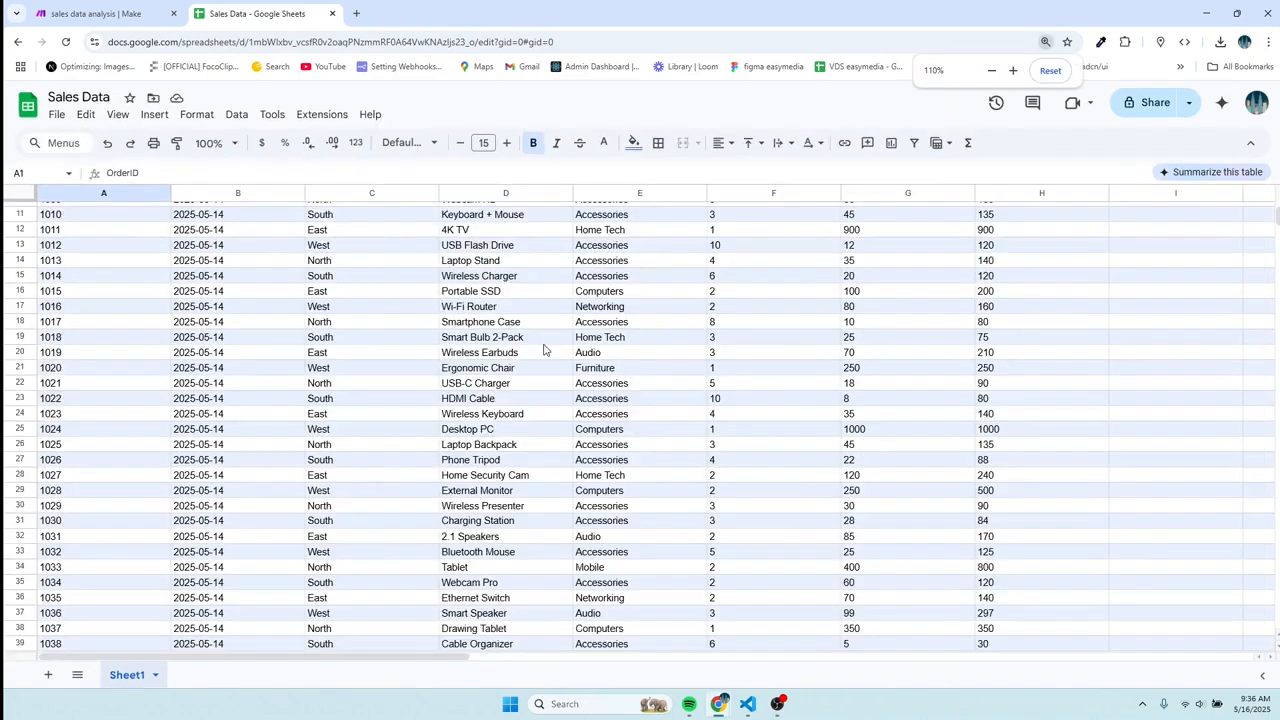
scroll(545, 350, "down", 9)
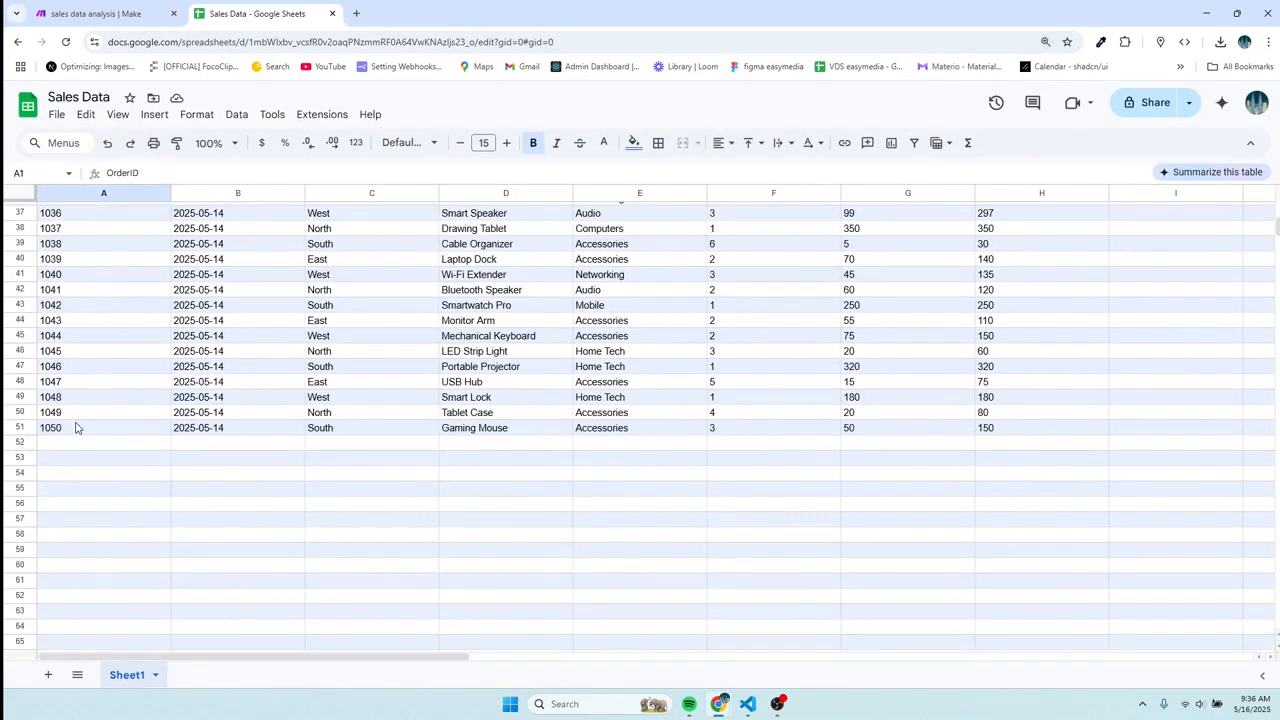
scroll(78, 427, "up", 12)
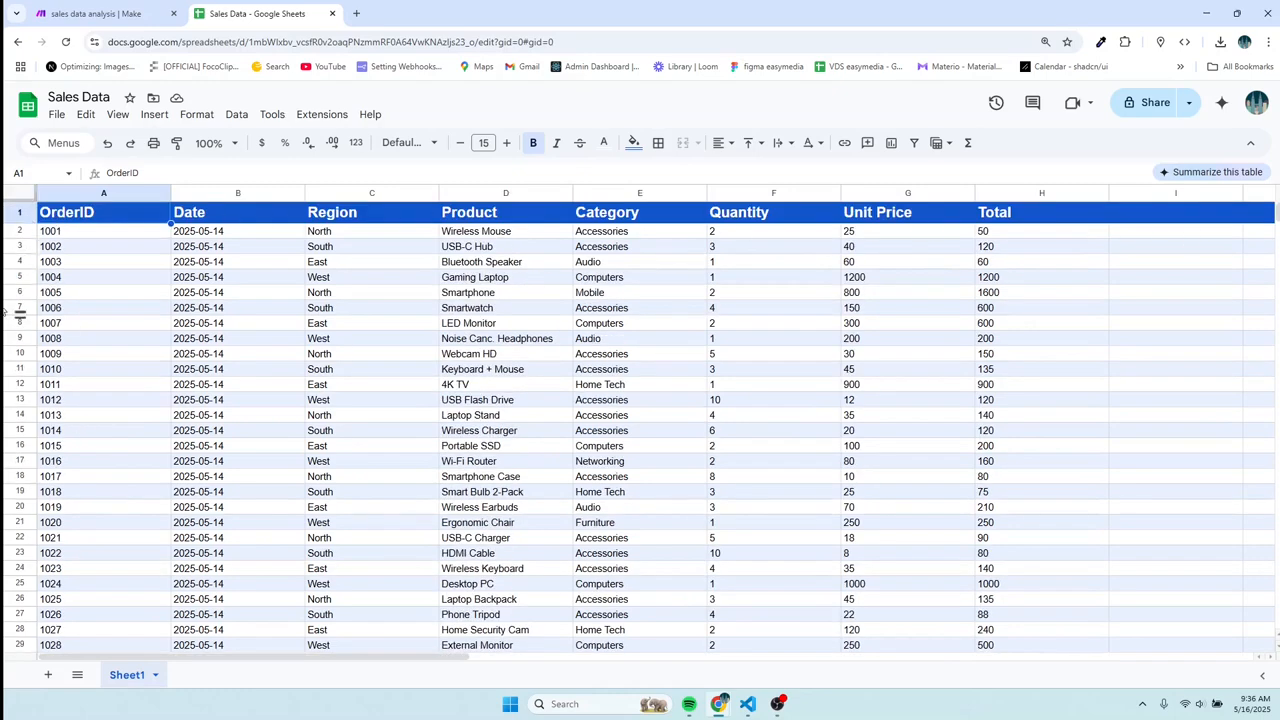
left_click(118, 13)
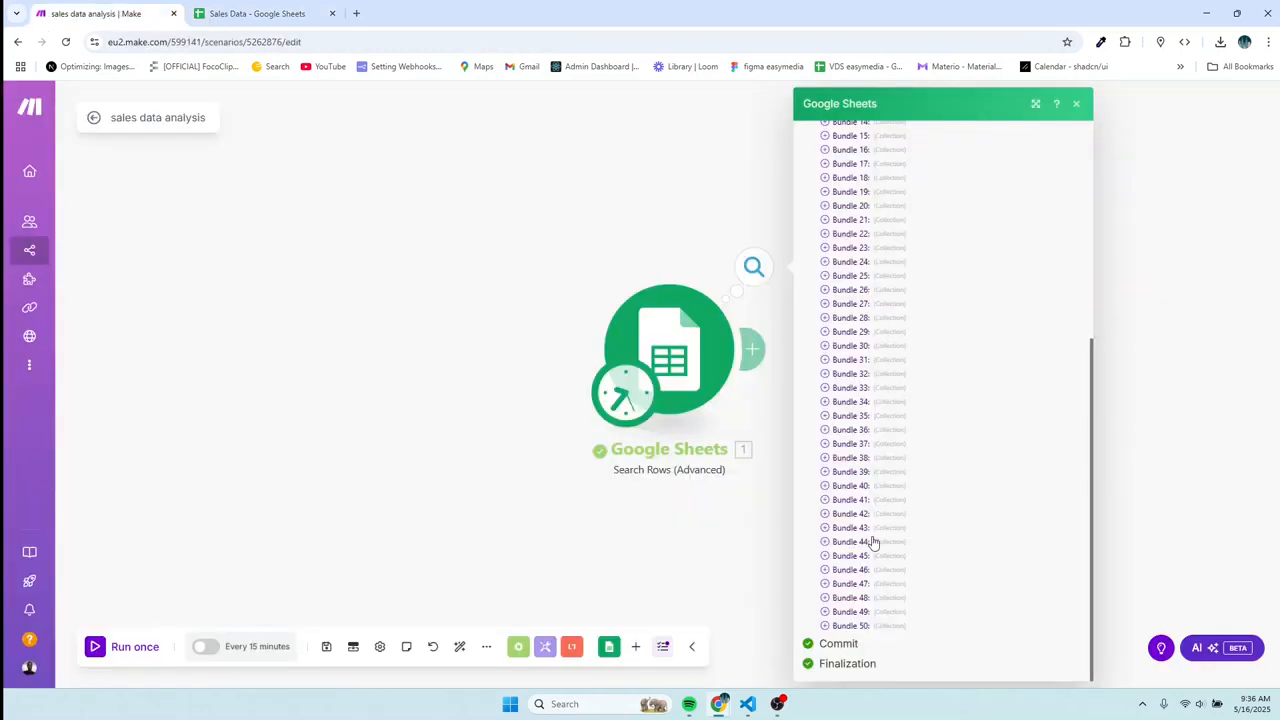
- Close the Google Sheets output details and switch to the Sales Data spreadsheet tab
scroll(894, 437, "up", 5)
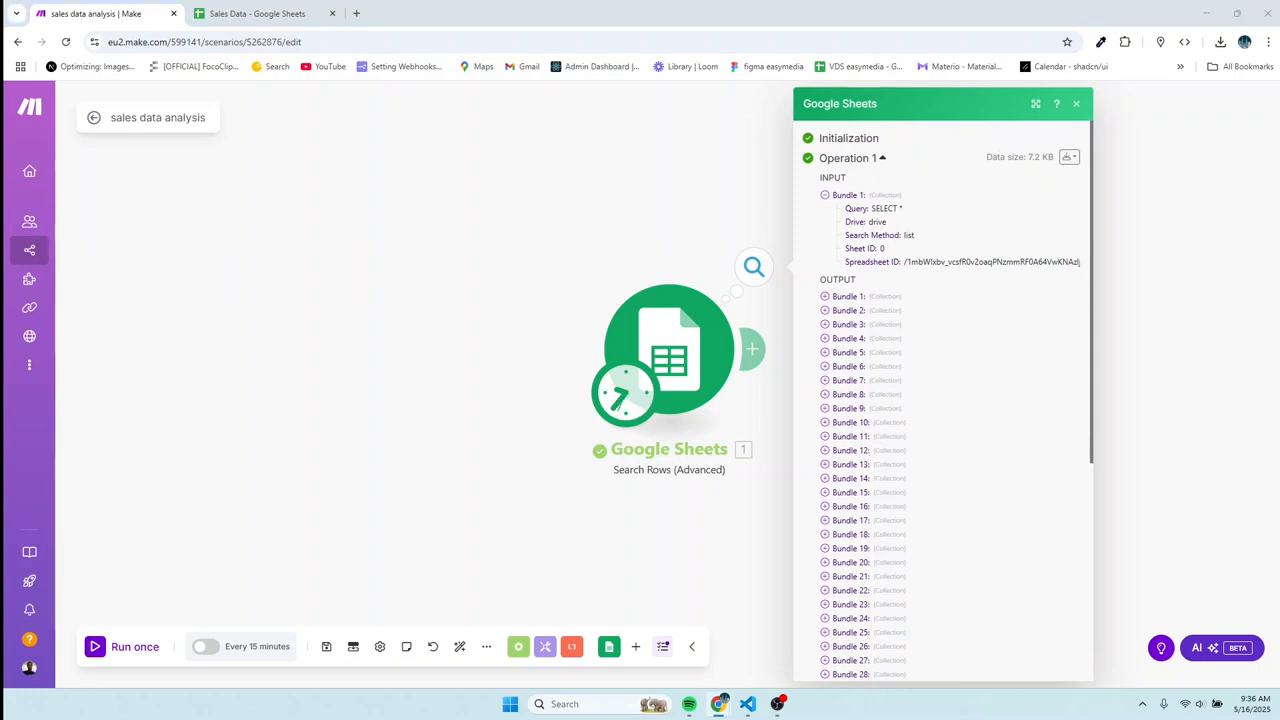
left_click(403, 348)
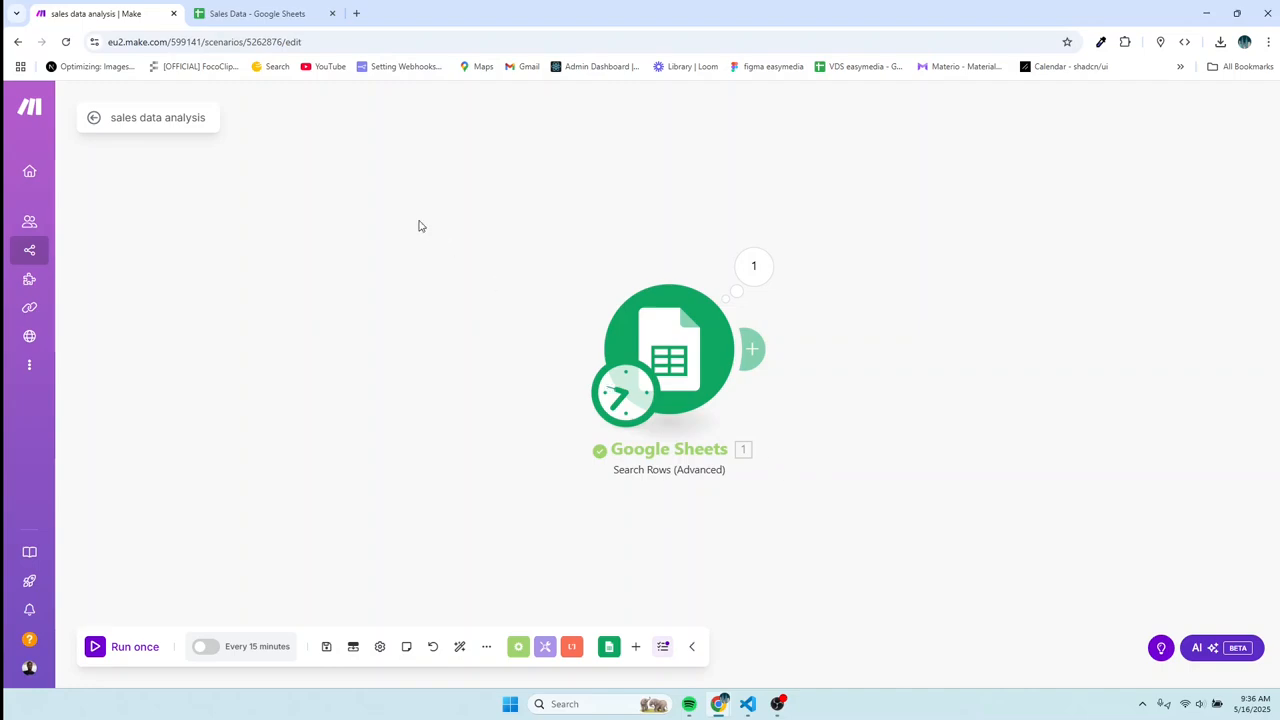
left_click(257, 14)
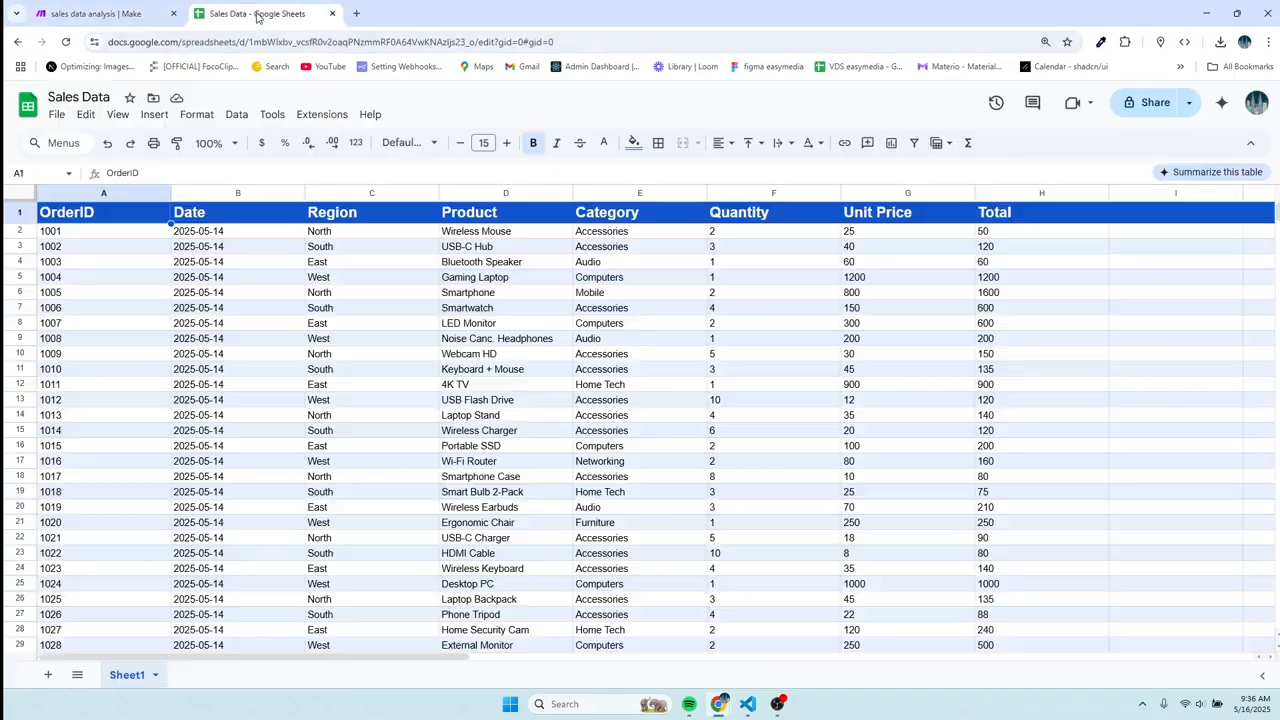
- Look over the Sales Data order rows, scrolling toward order 1050 and back up
left_click(100, 14)
left_click(257, 14)
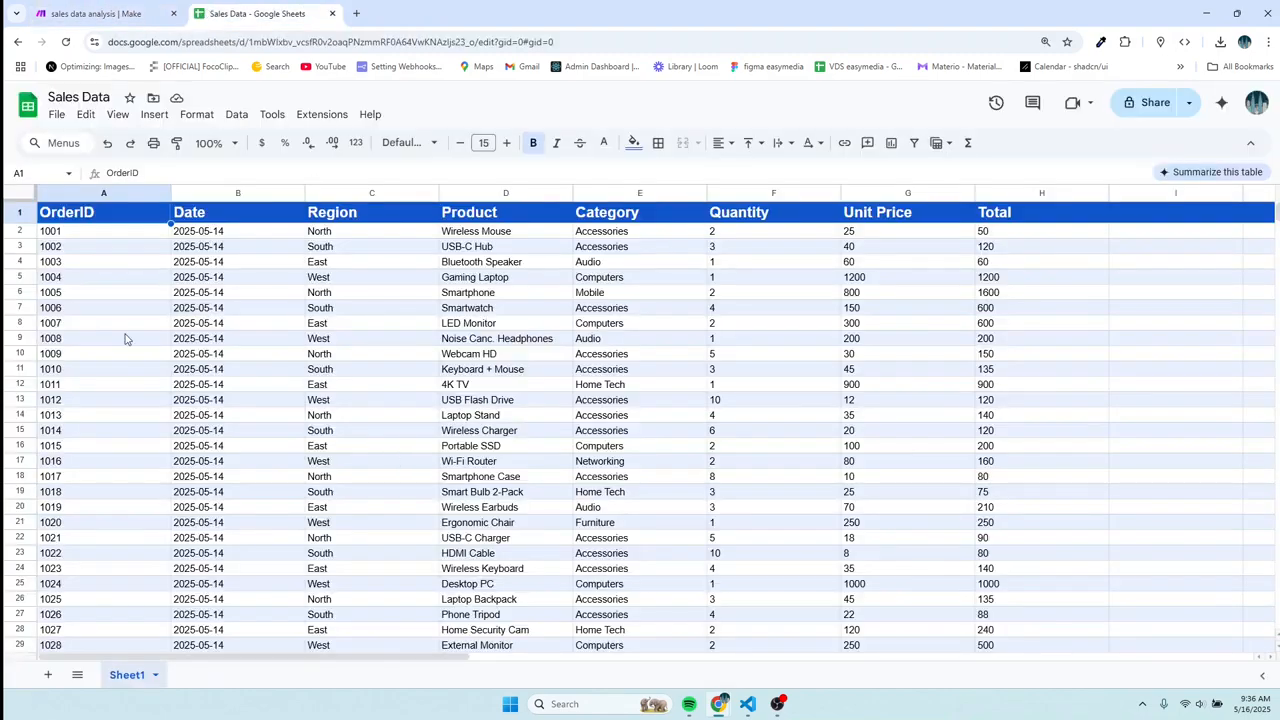
scroll(111, 491, "down", 5)
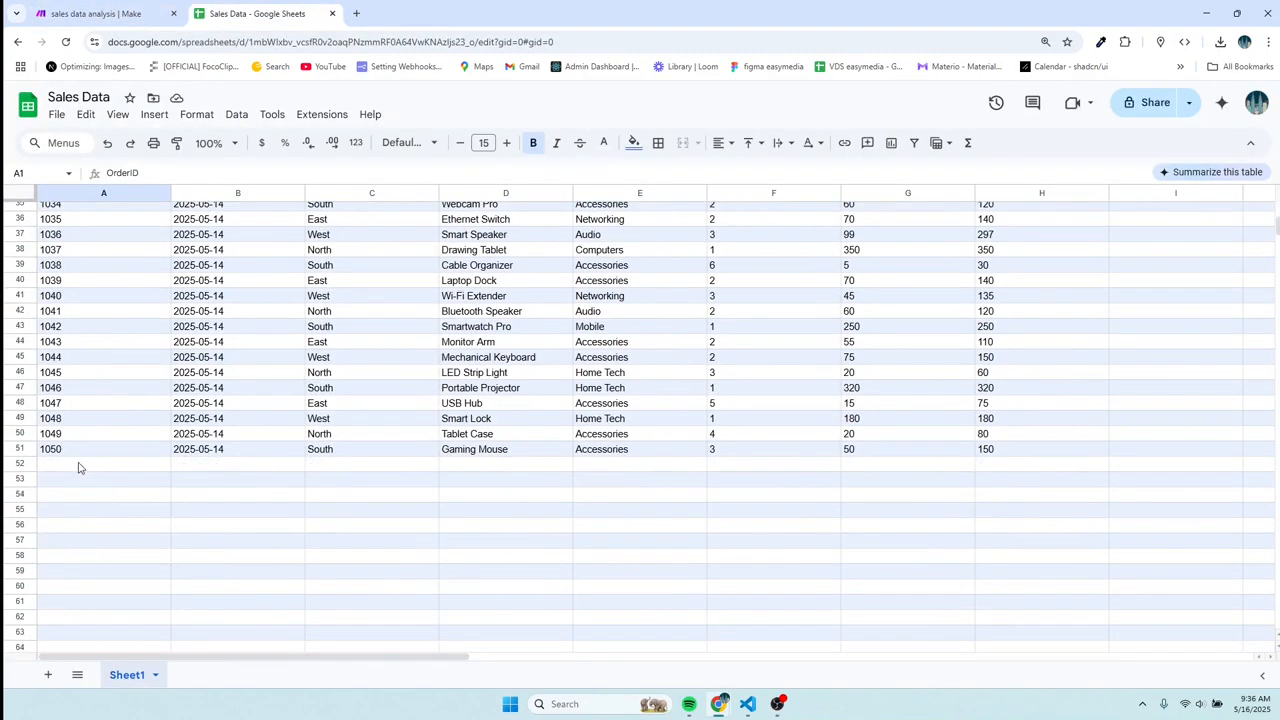
scroll(64, 455, "up", 5)
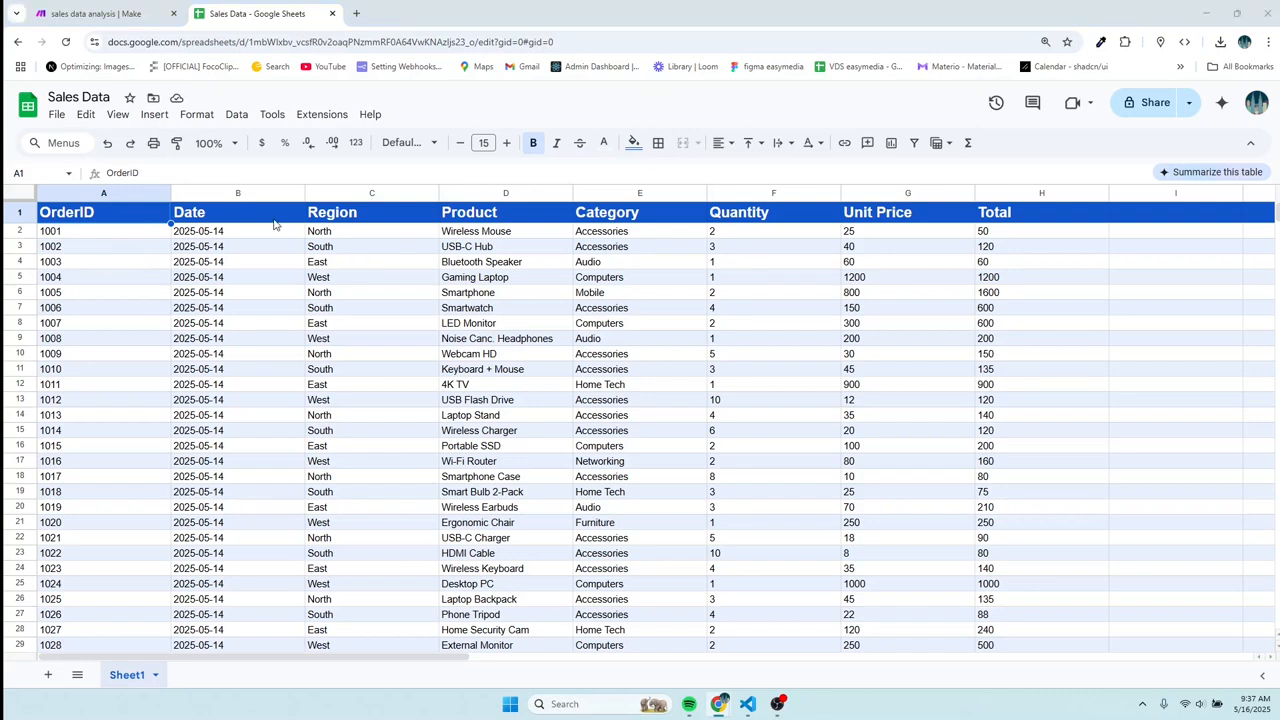
- Add a Flow Control Array aggregator after Google Sheets, found by searching 'arra'
left_click(117, 20)
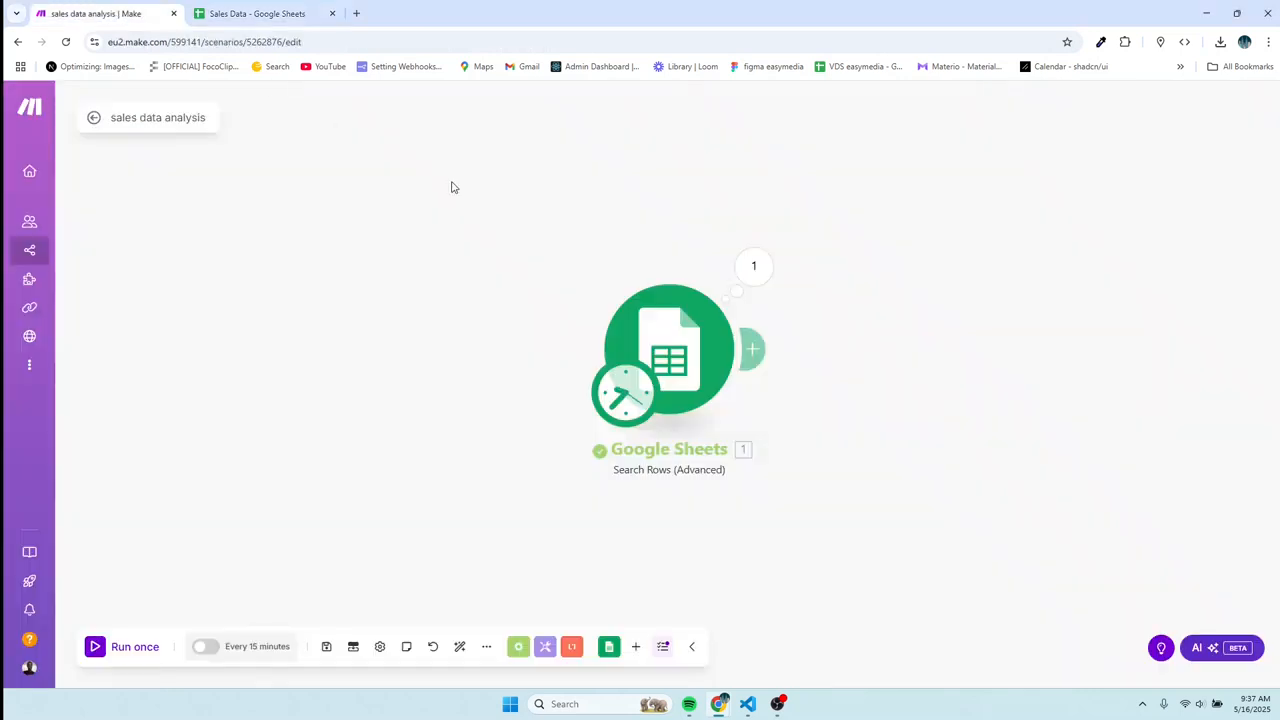
left_click(765, 355)
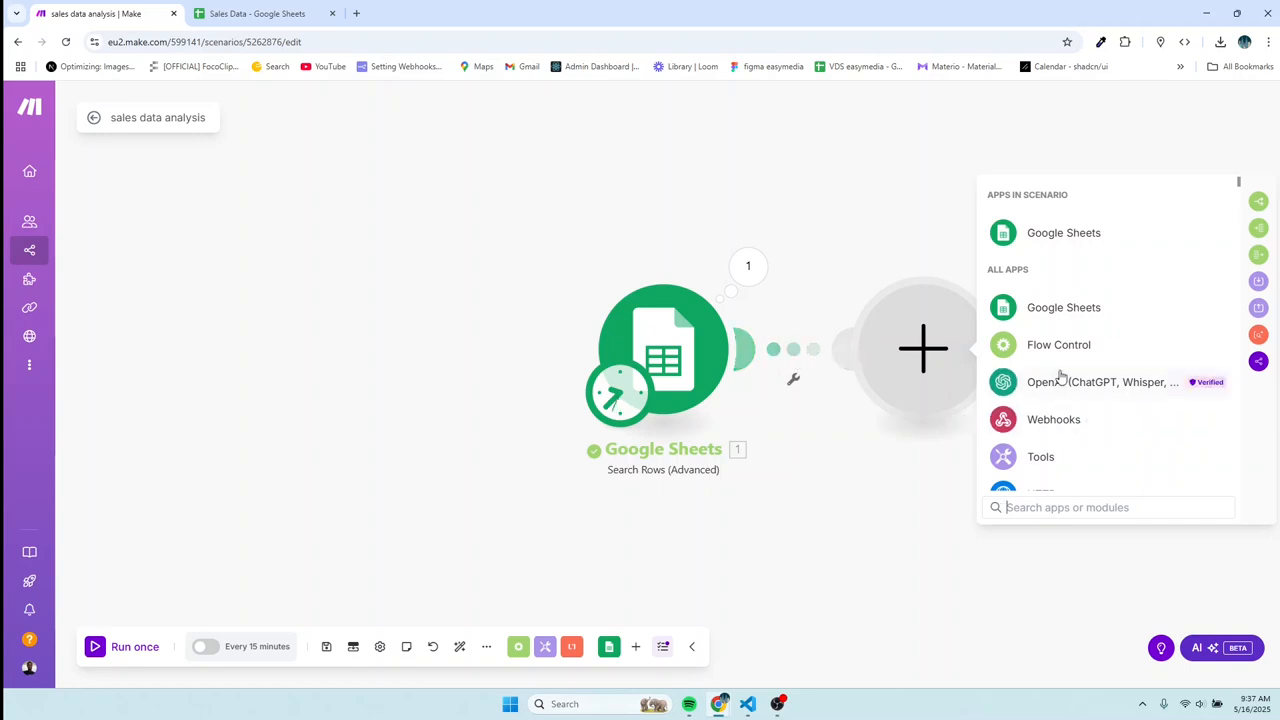
scroll(1062, 376, "down", 3)
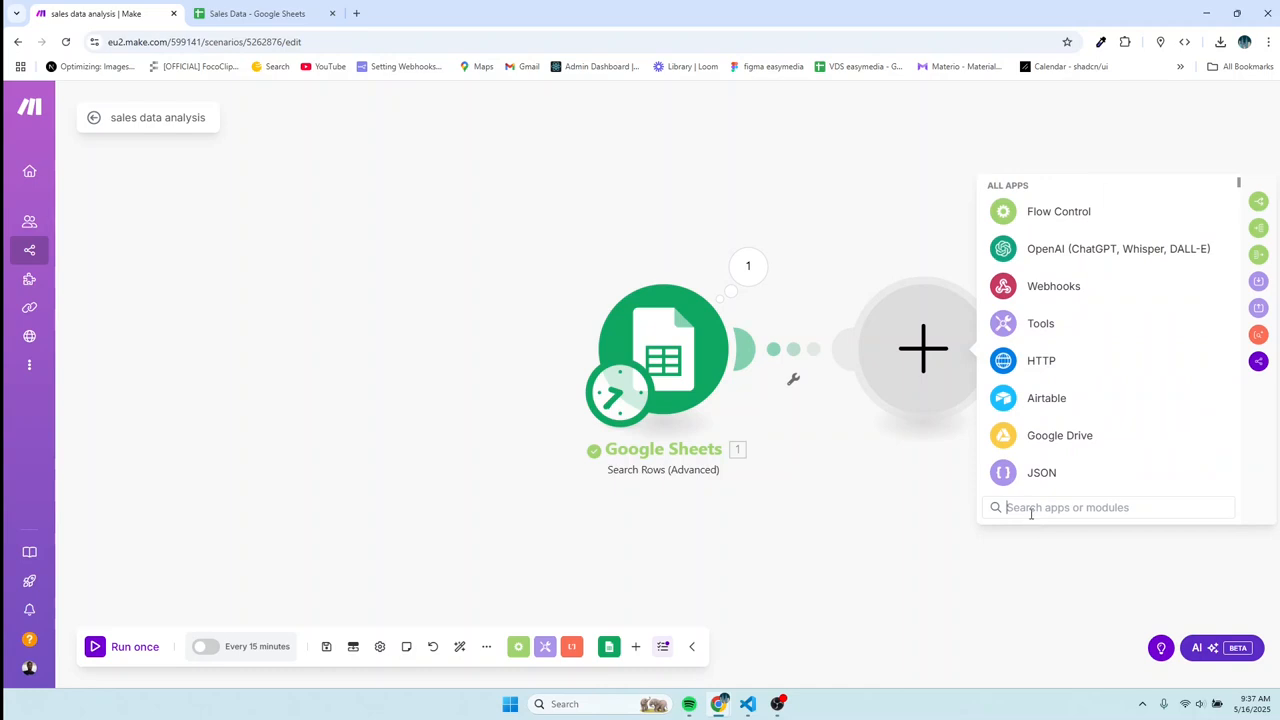
type("arra")
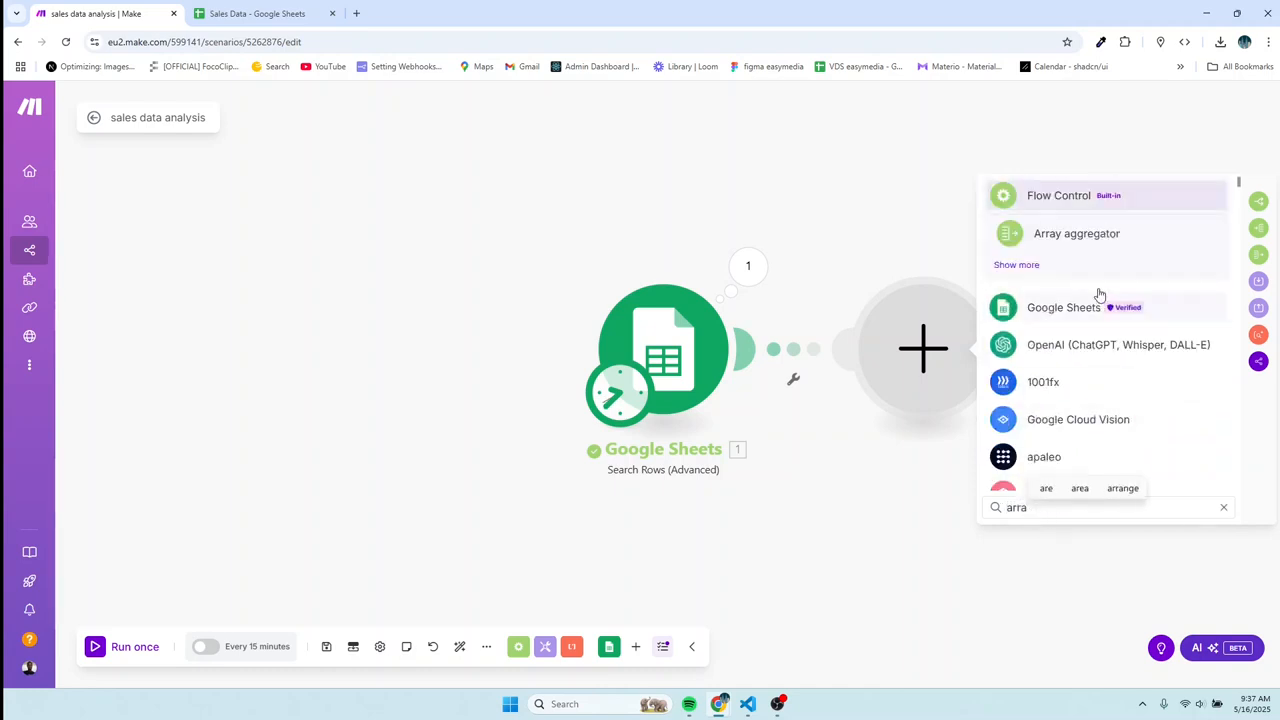
left_click(1070, 238)
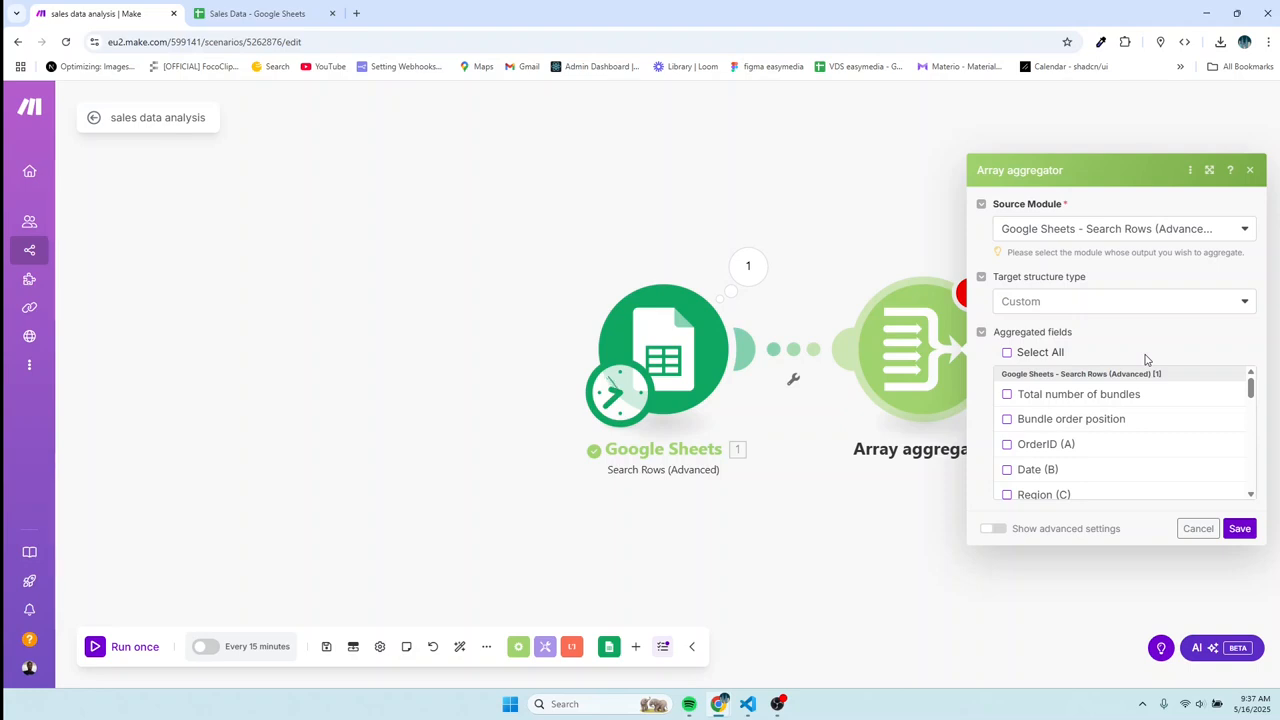
- Compare the Sales Data spreadsheet columns with the Array aggregator's field list
scroll(1117, 455, "down", 1)
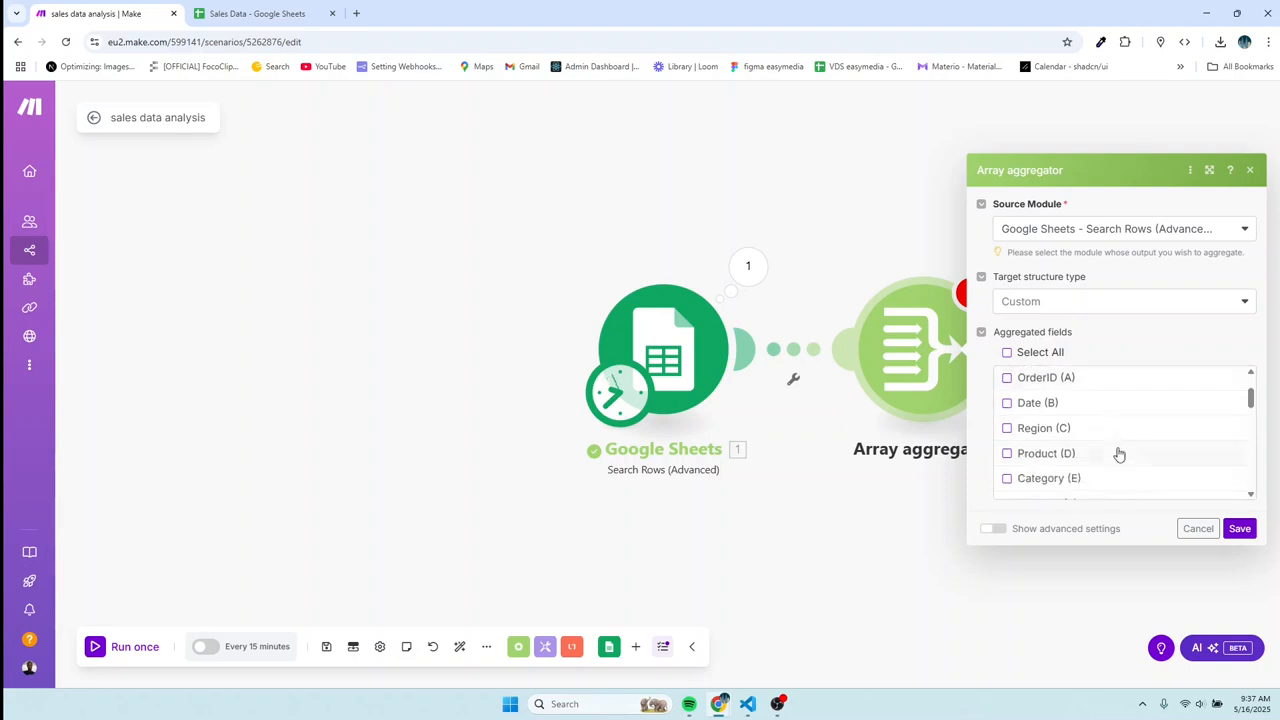
scroll(1119, 455, "down", 3)
scroll(1119, 455, "up", 4)
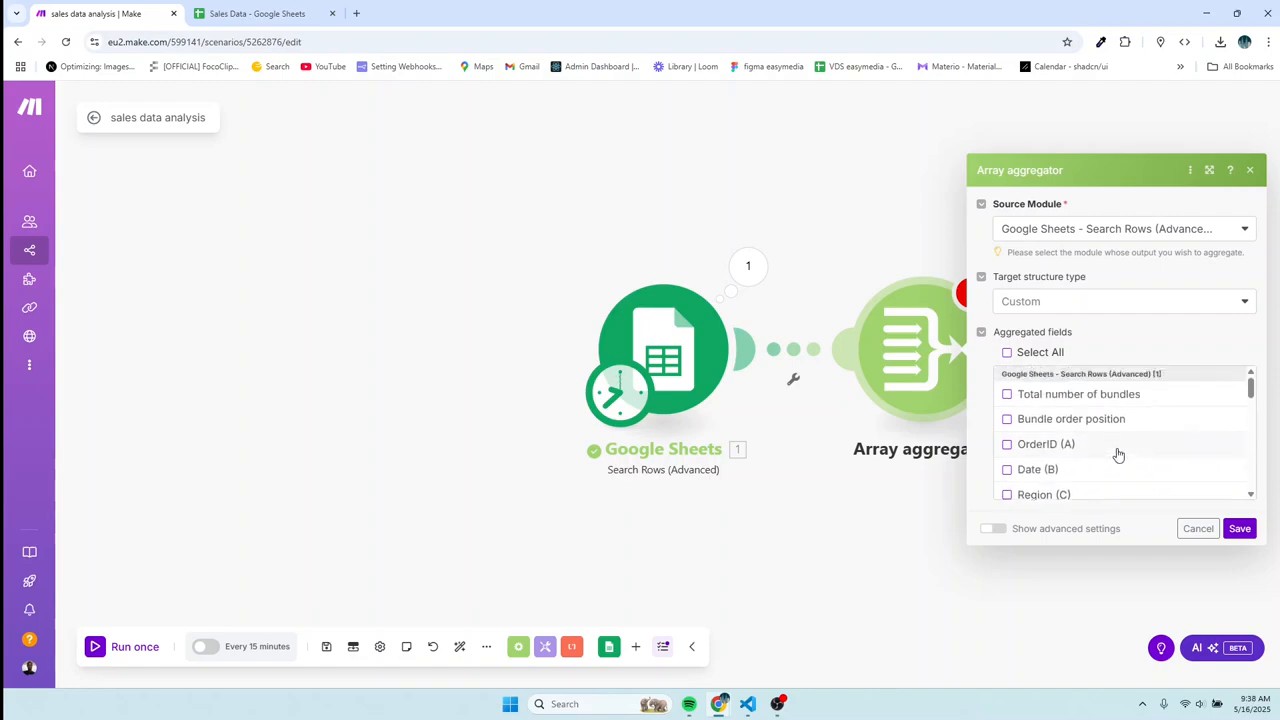
left_click(239, 20)
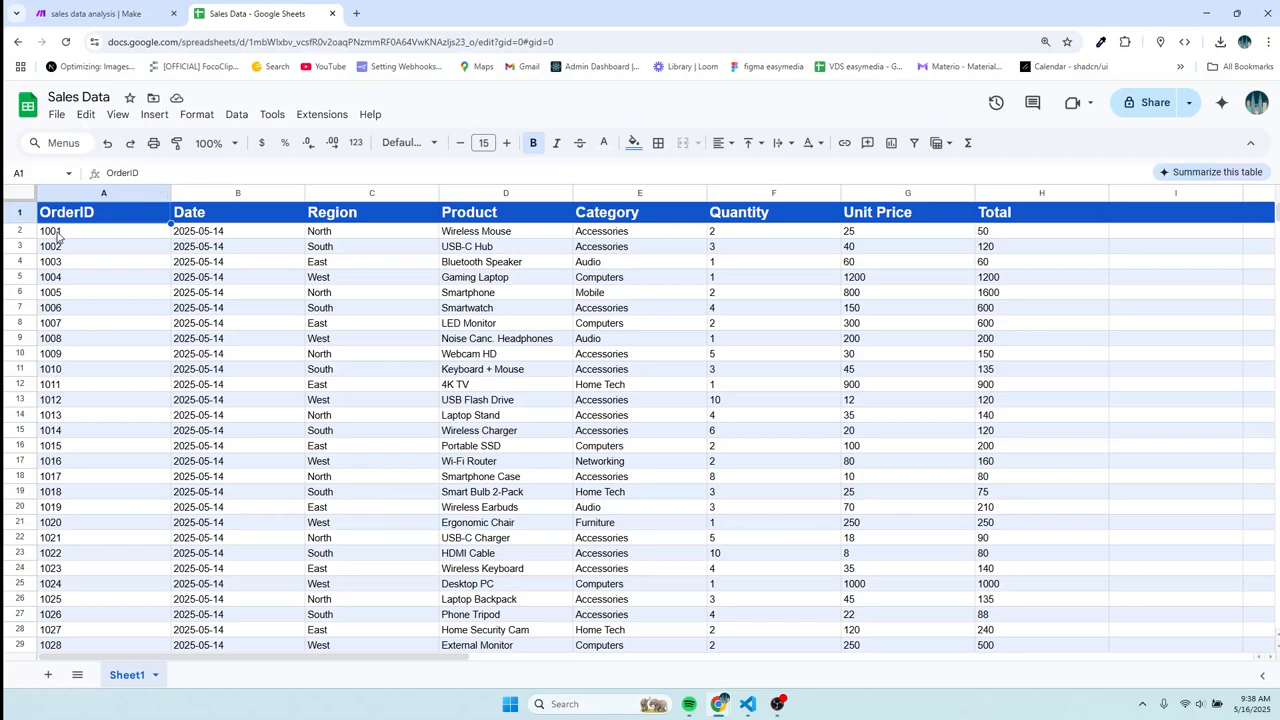
scroll(136, 224, "down", 1)
scroll(134, 220, "up", 1)
scroll(800, 375, "down", 3)
scroll(800, 375, "down", 5)
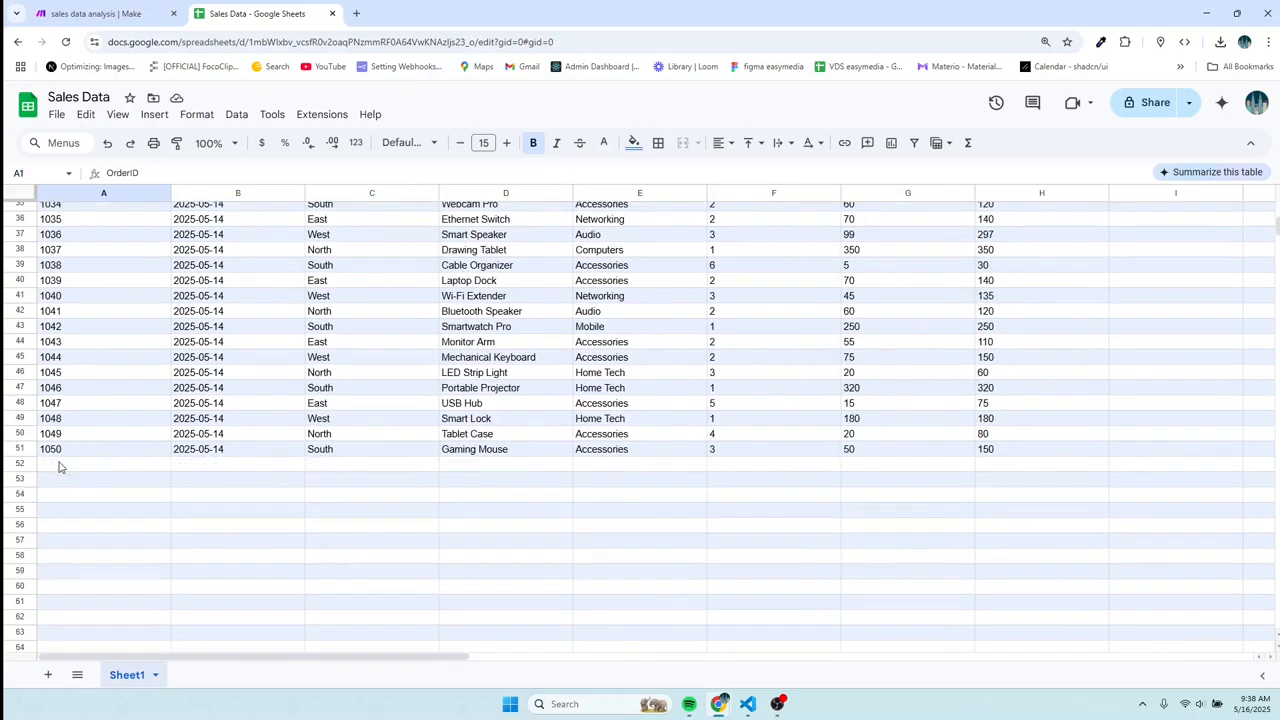
left_click(118, 13)
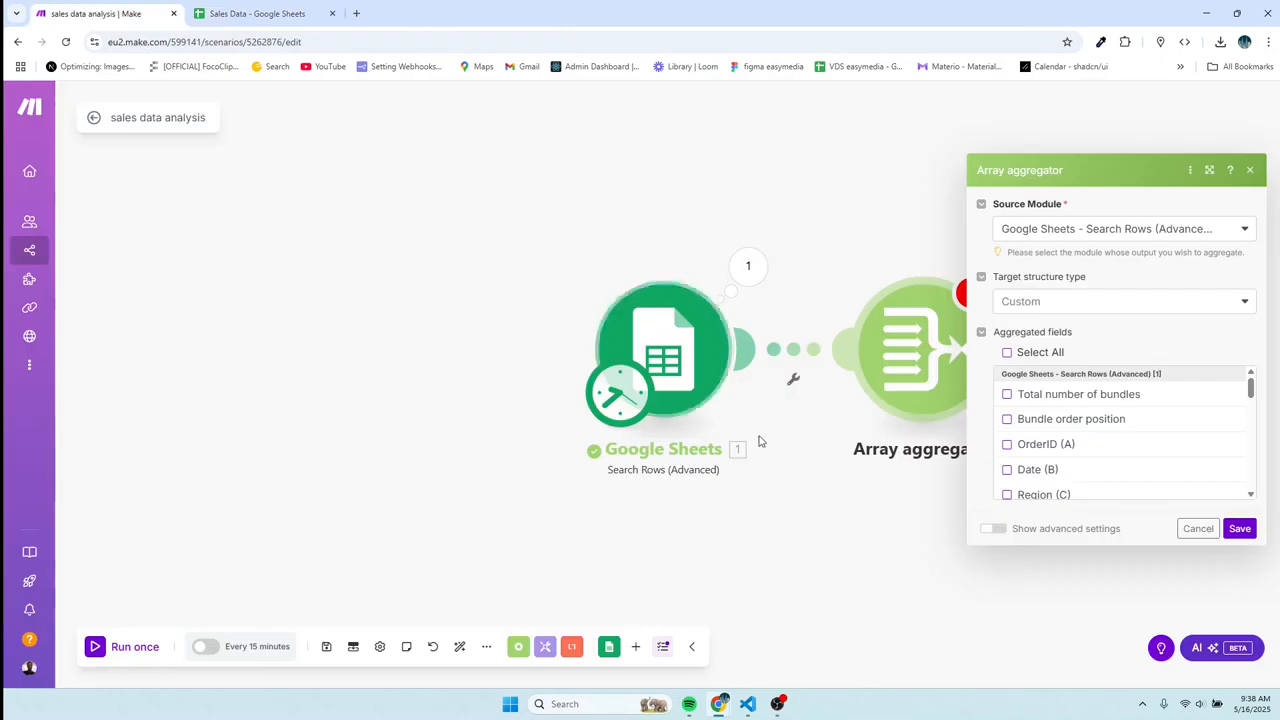
scroll(1125, 437, "down", 2)
scroll(1126, 437, "up", 3)
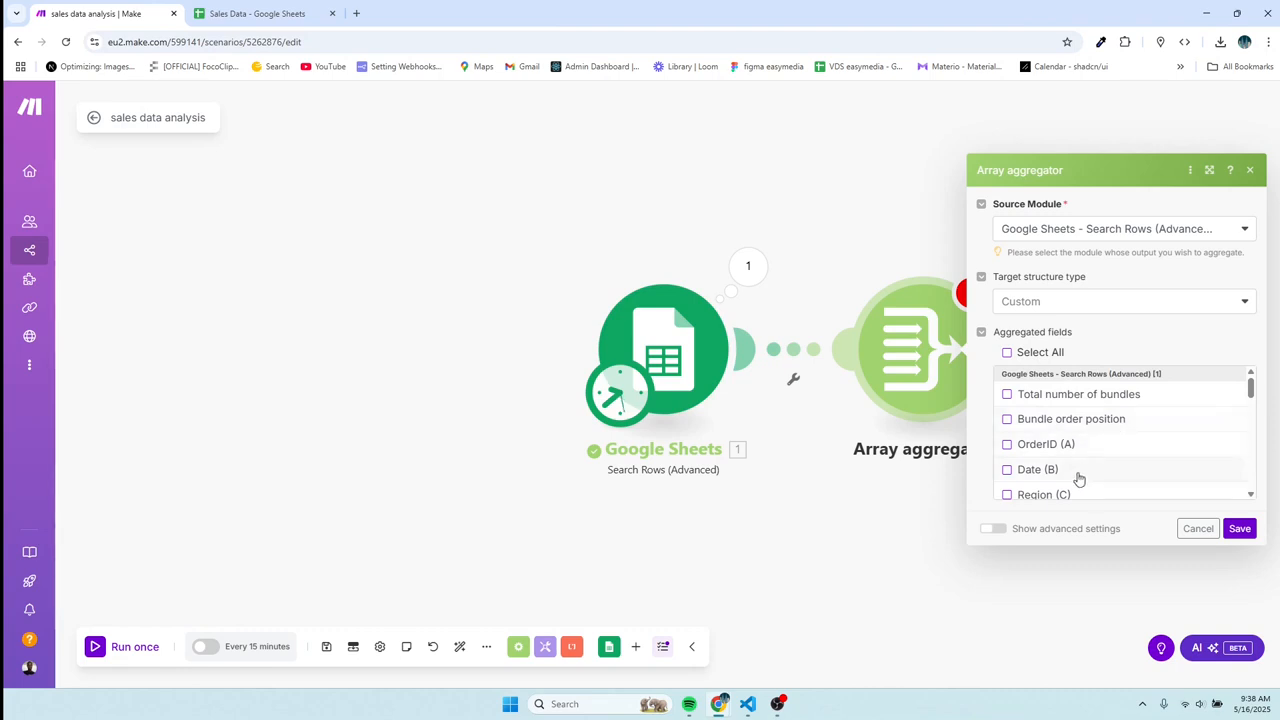
scroll(1074, 468, "down", 2)
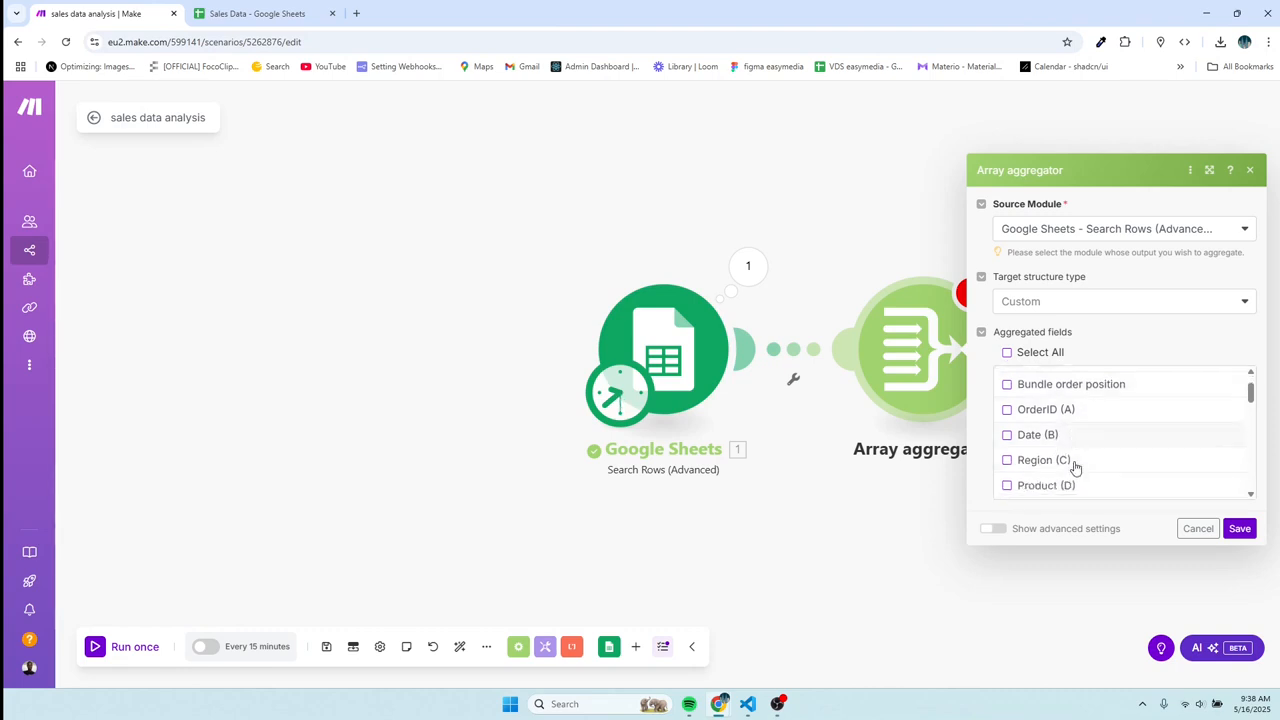
scroll(1078, 455, "down", 2)
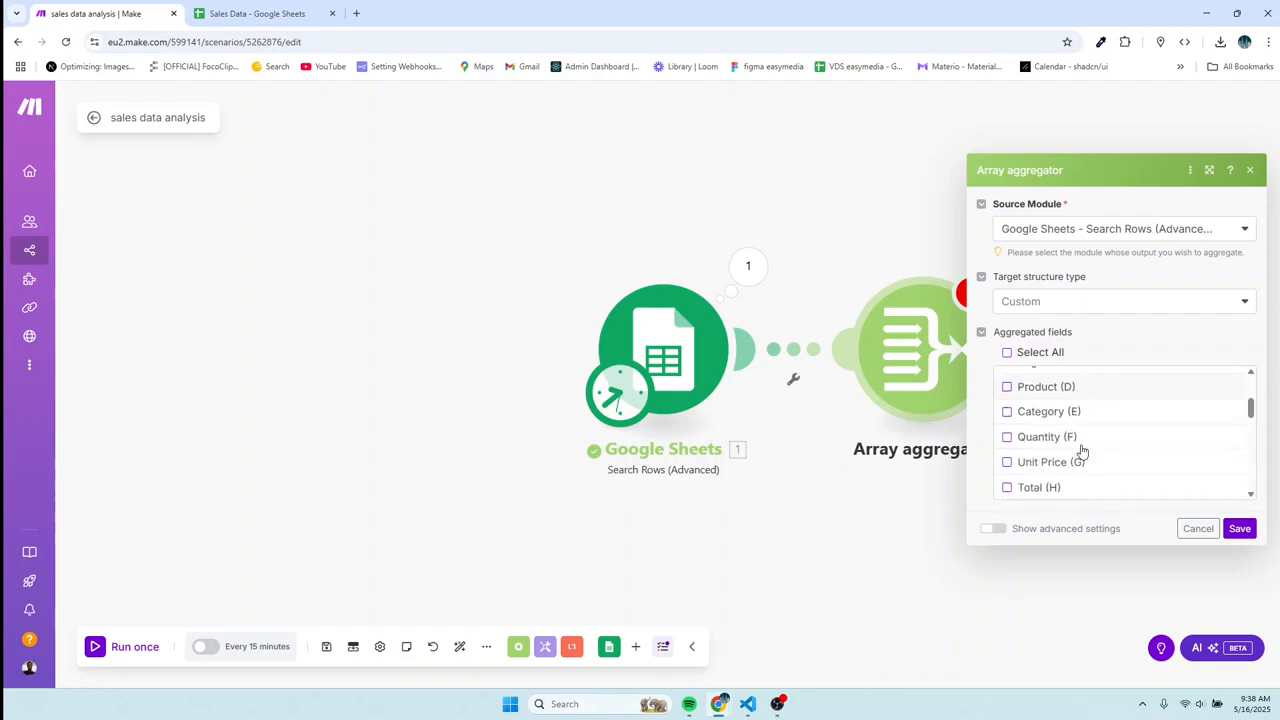
left_click(268, 18)
scroll(360, 300, "up", 3)
scroll(312, 345, "up", 5)
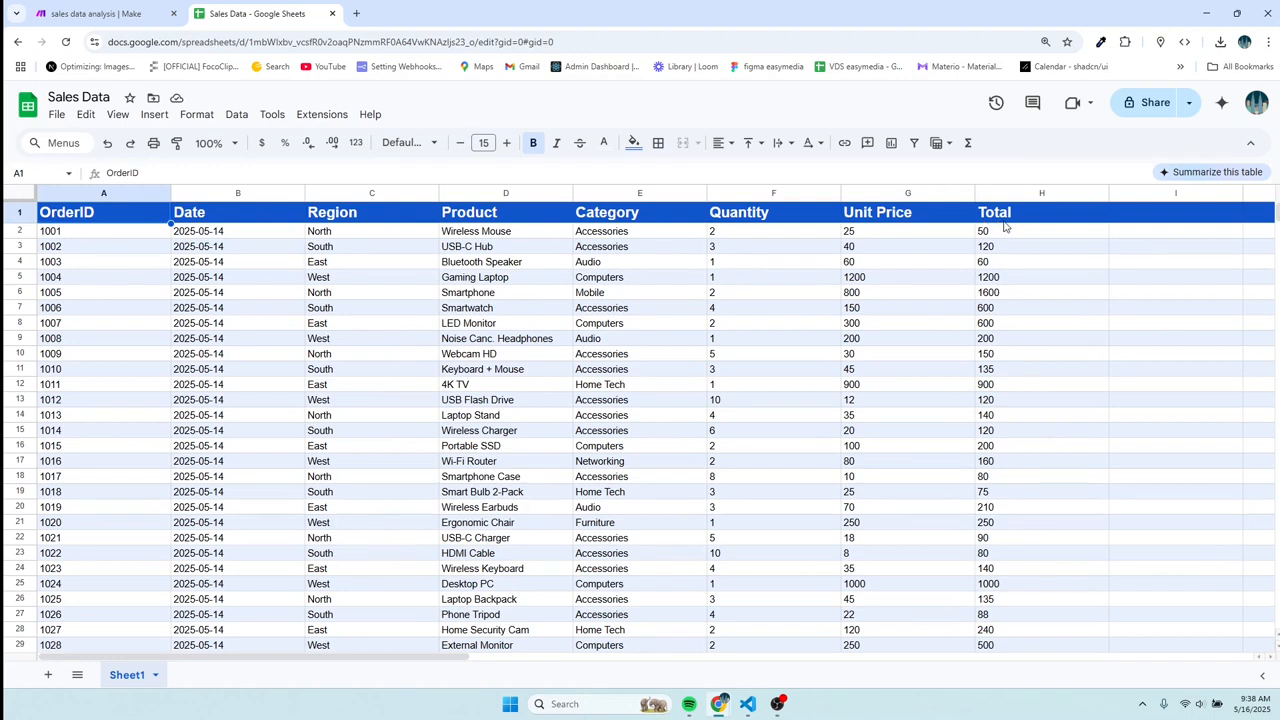
left_click(88, 14)
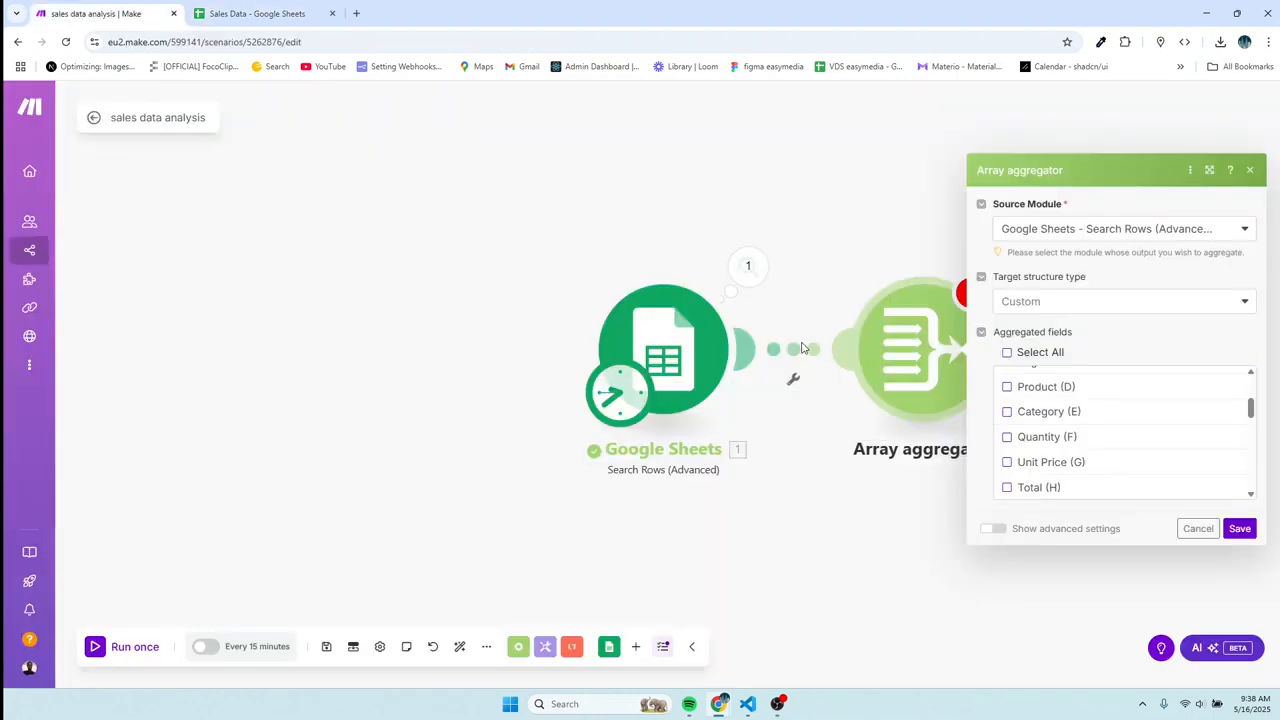
scroll(1147, 445, "up", 3)
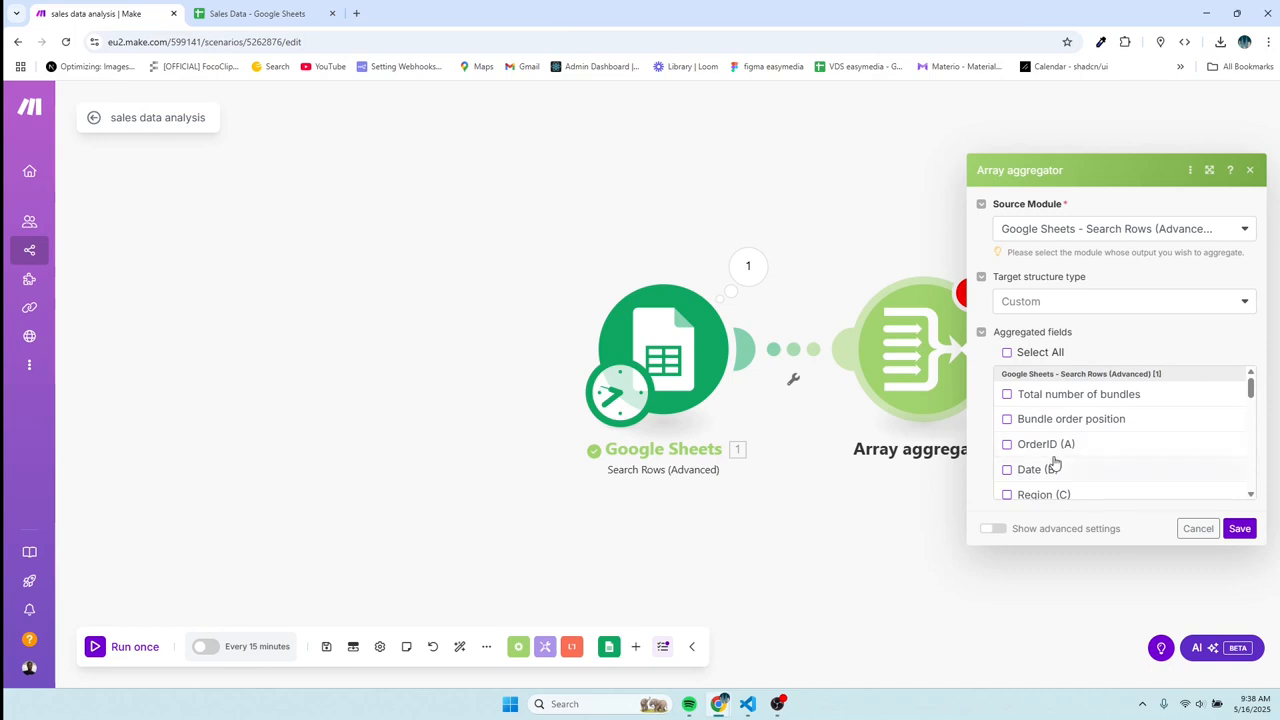
- Tick OrderID, Date, Region, Product, Category, Quantity and Unit Price as aggregated fields, then save
left_click(1007, 444)
left_click(1007, 470)
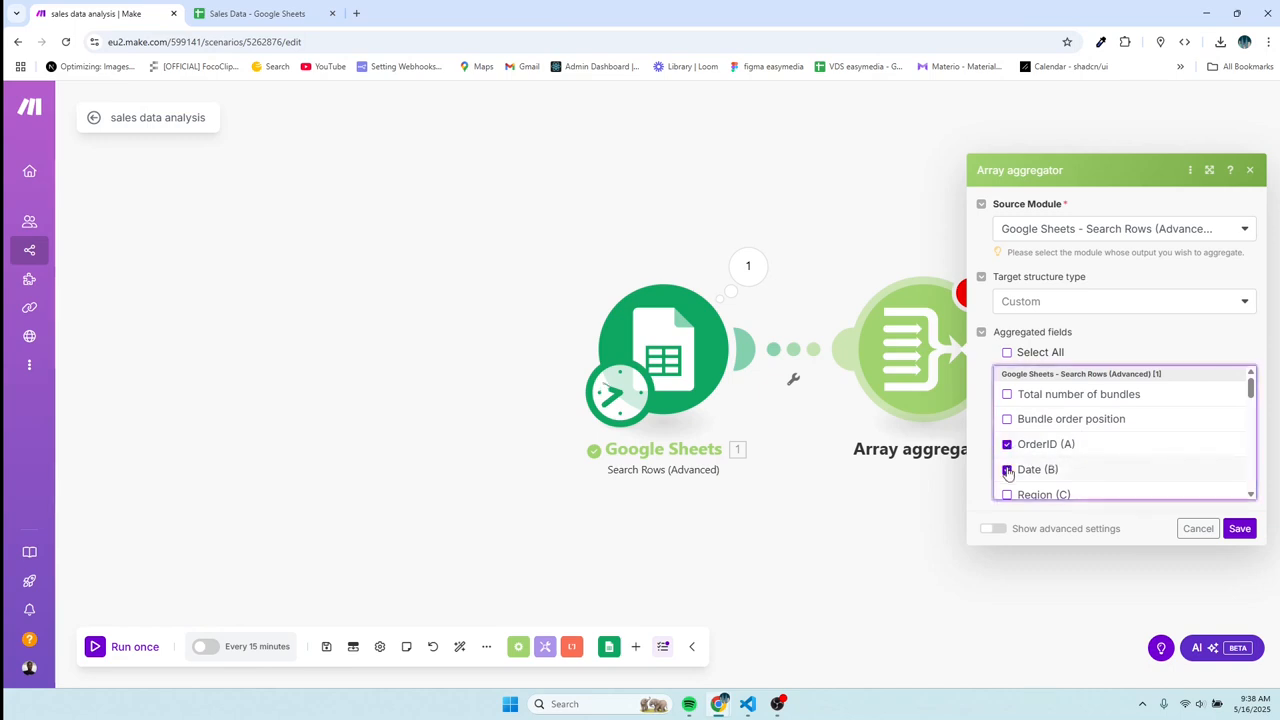
scroll(1050, 458, "down", 1)
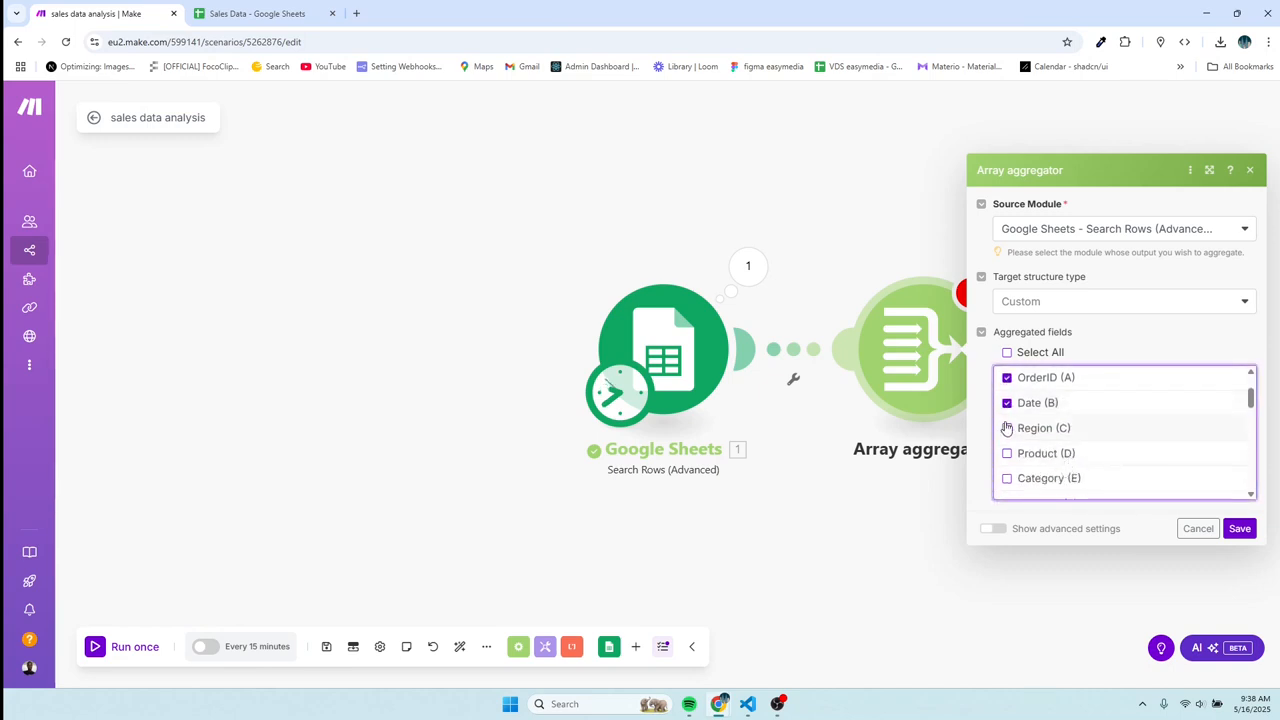
left_click(1007, 428)
left_click(1007, 453)
left_click(1008, 479)
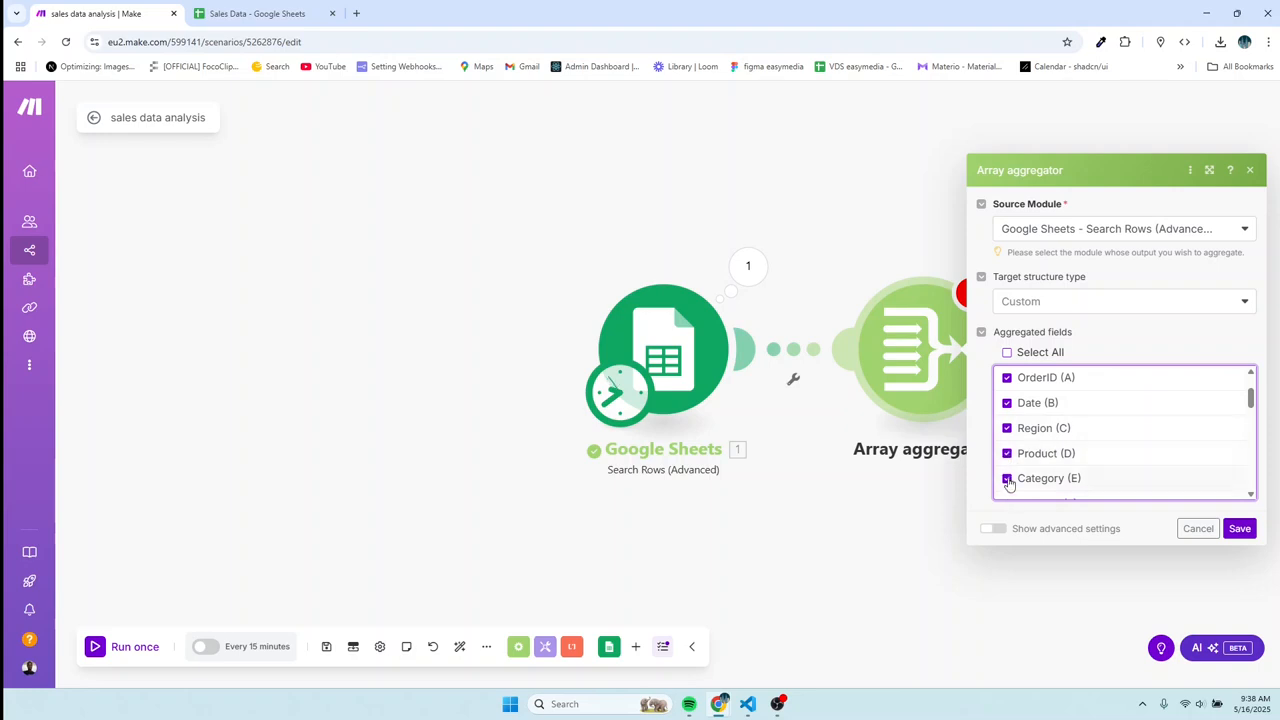
scroll(1106, 457, "down", 3)
scroll(1106, 457, "up", 2)
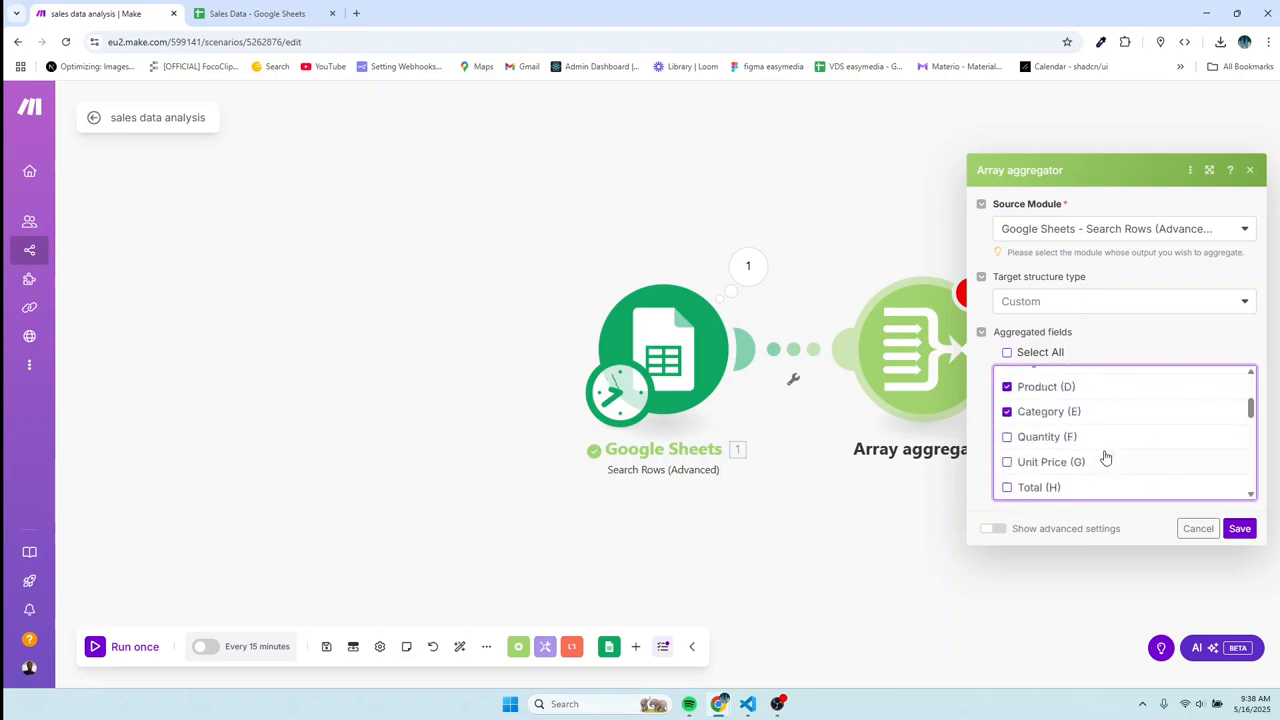
left_click(1007, 437)
left_click(1007, 462)
scroll(1077, 449, "down", 1)
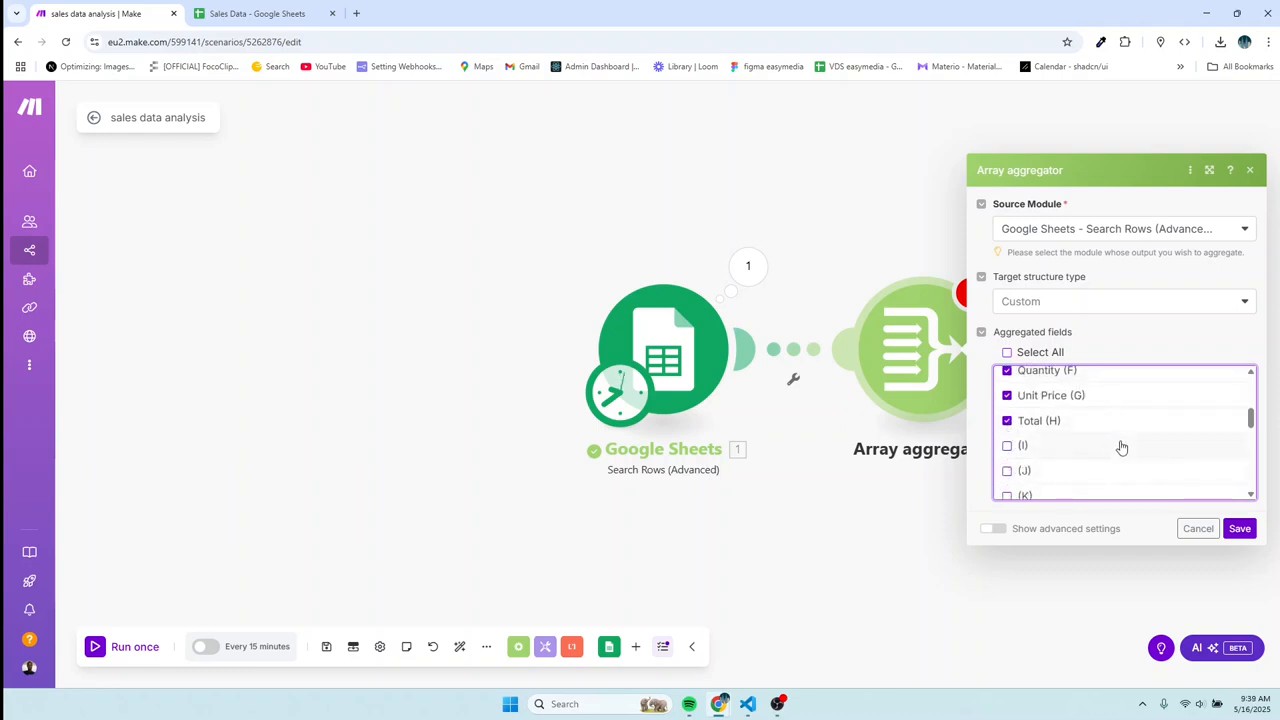
scroll(1121, 448, "up", 2)
left_click(1239, 528)
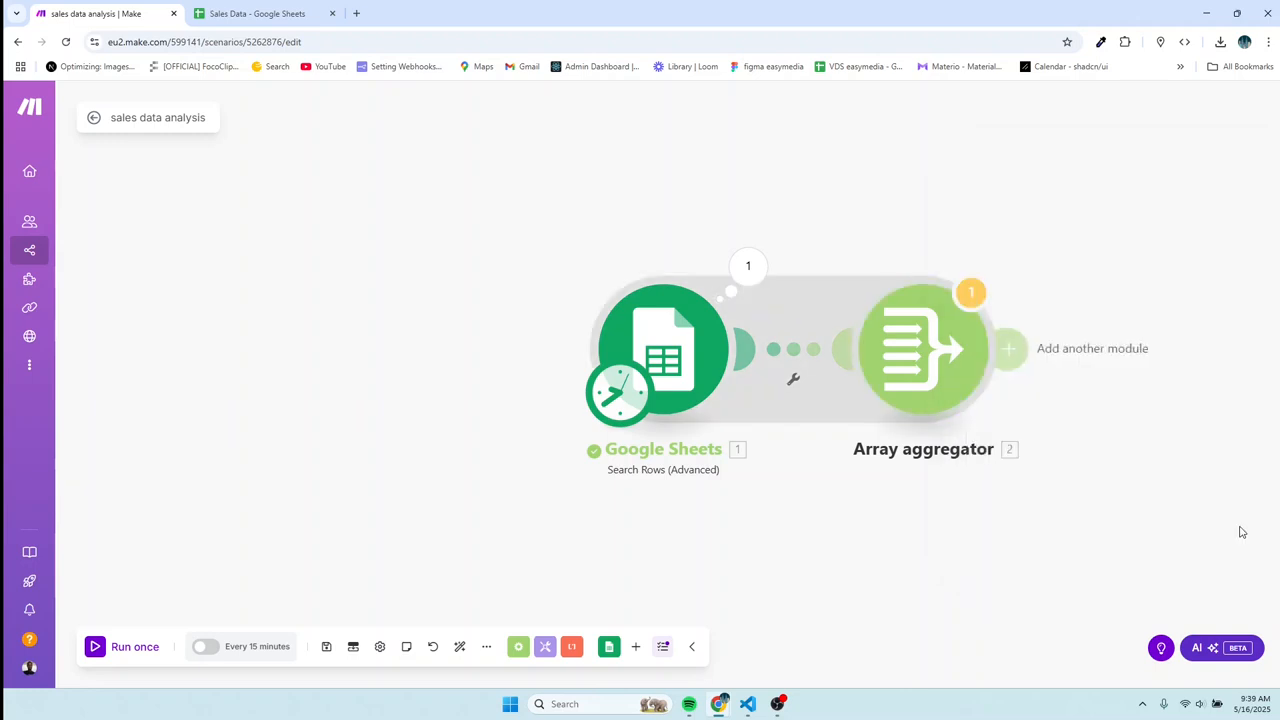
- Run the scenario, cancel the transformer warning, and add a module after Array aggregator
left_click_drag(537, 263, 155, 296)
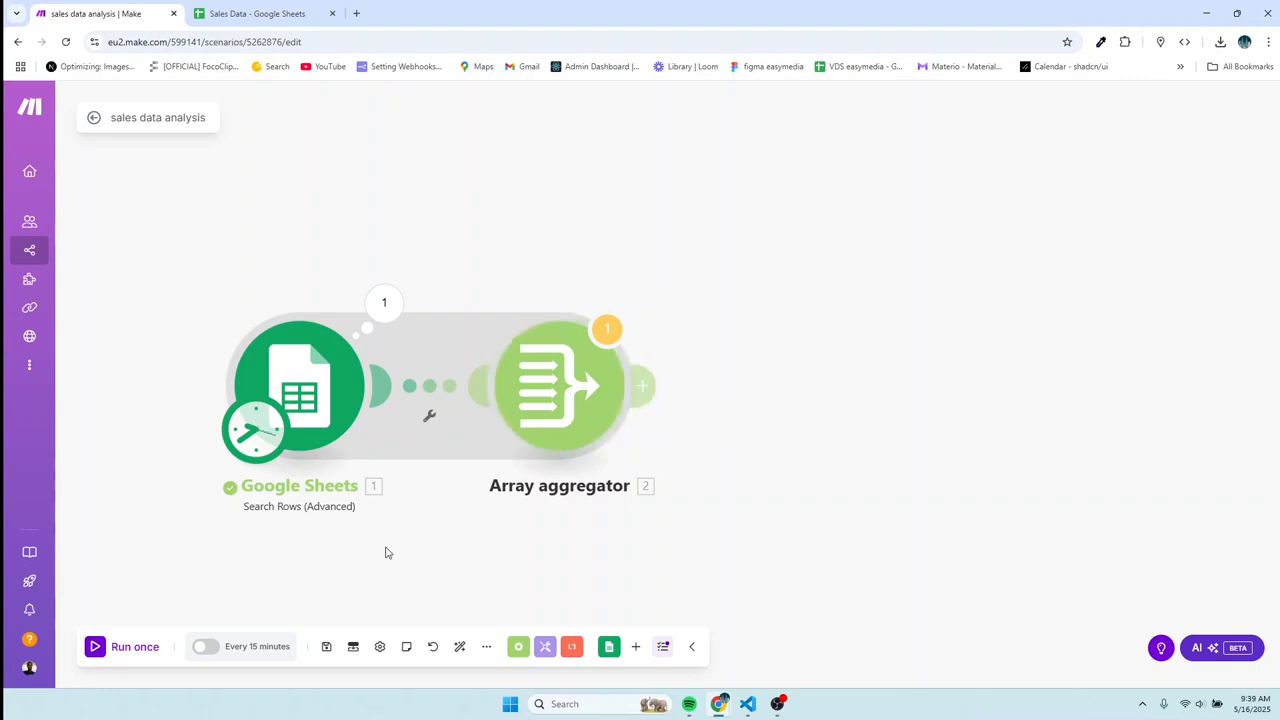
left_click(137, 649)
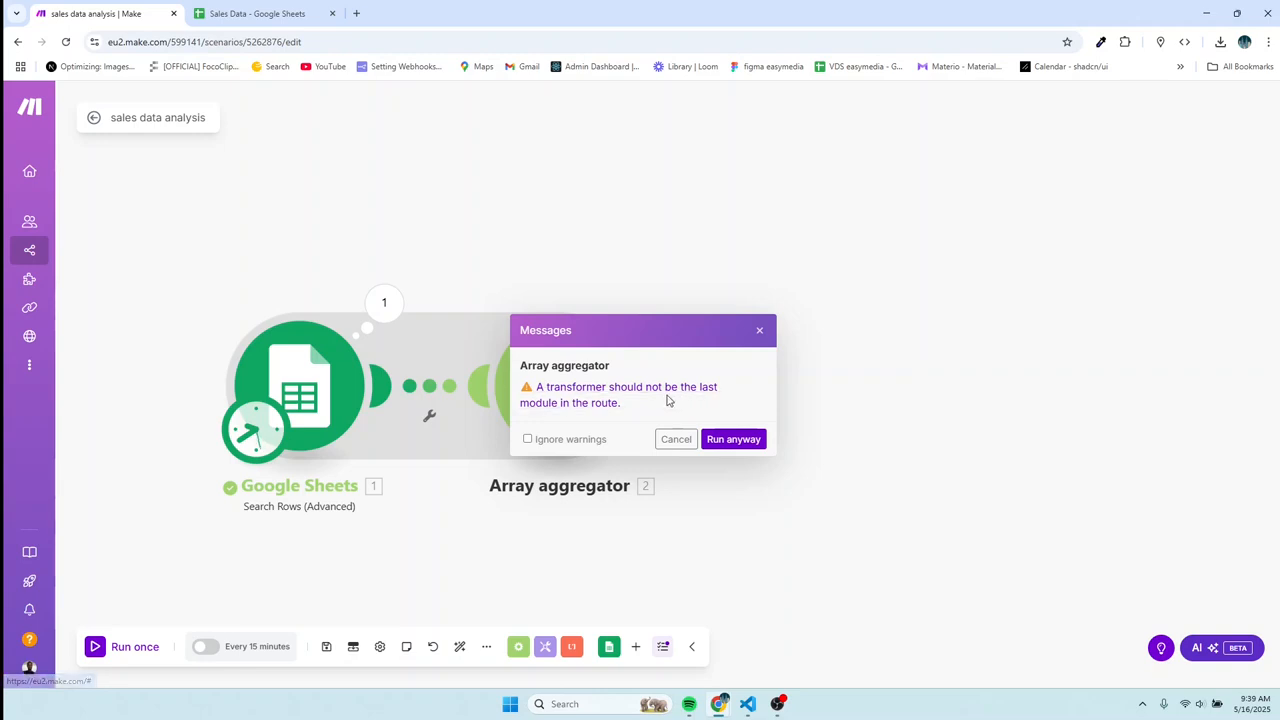
left_click(583, 409)
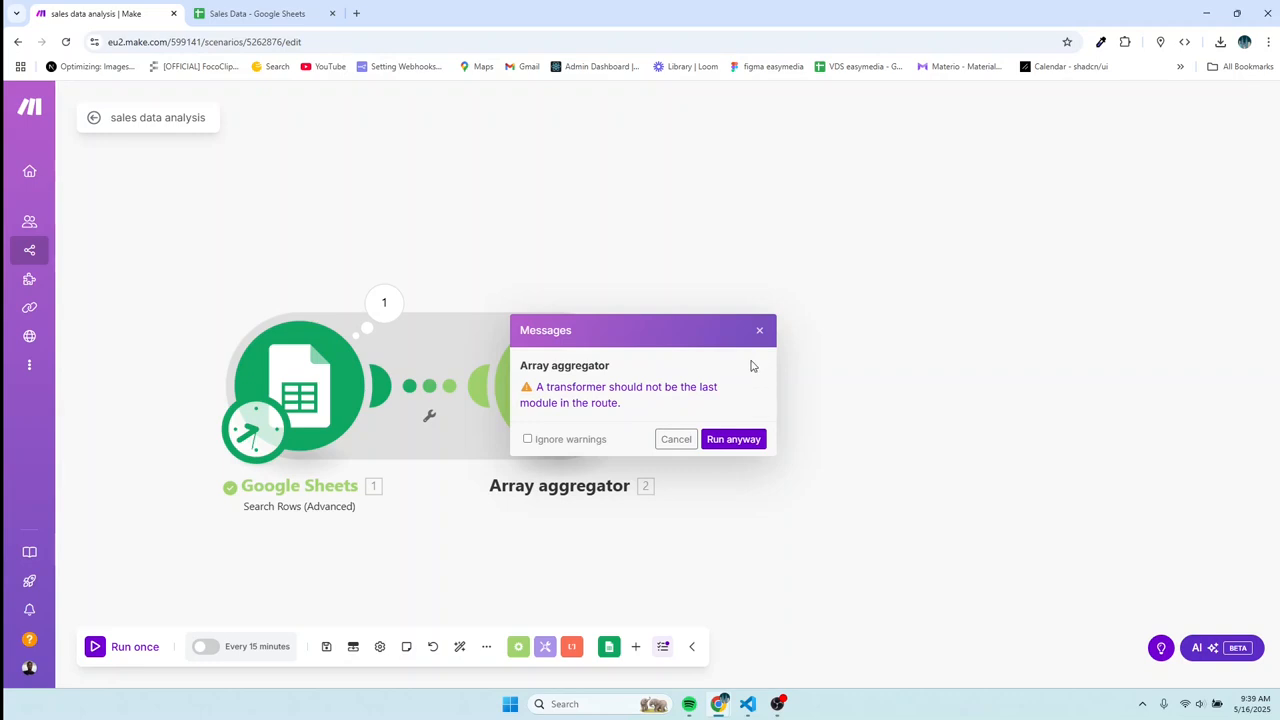
left_click(676, 439)
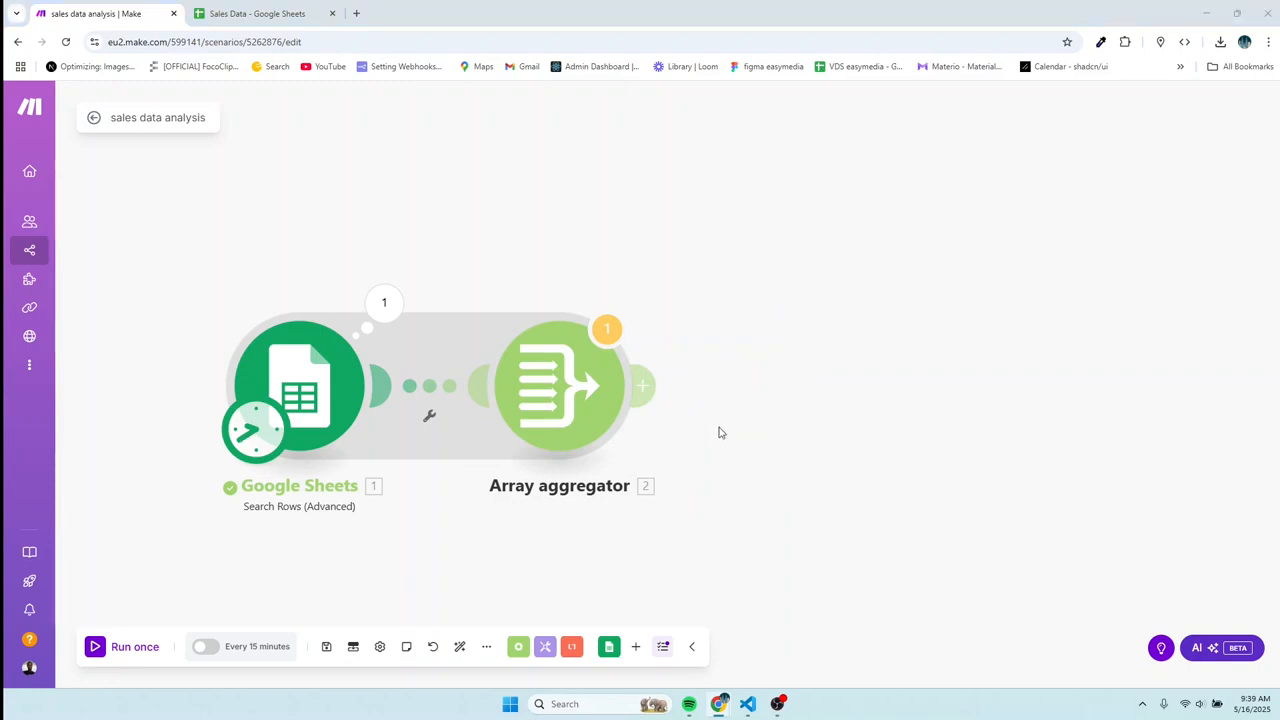
left_click(651, 387)
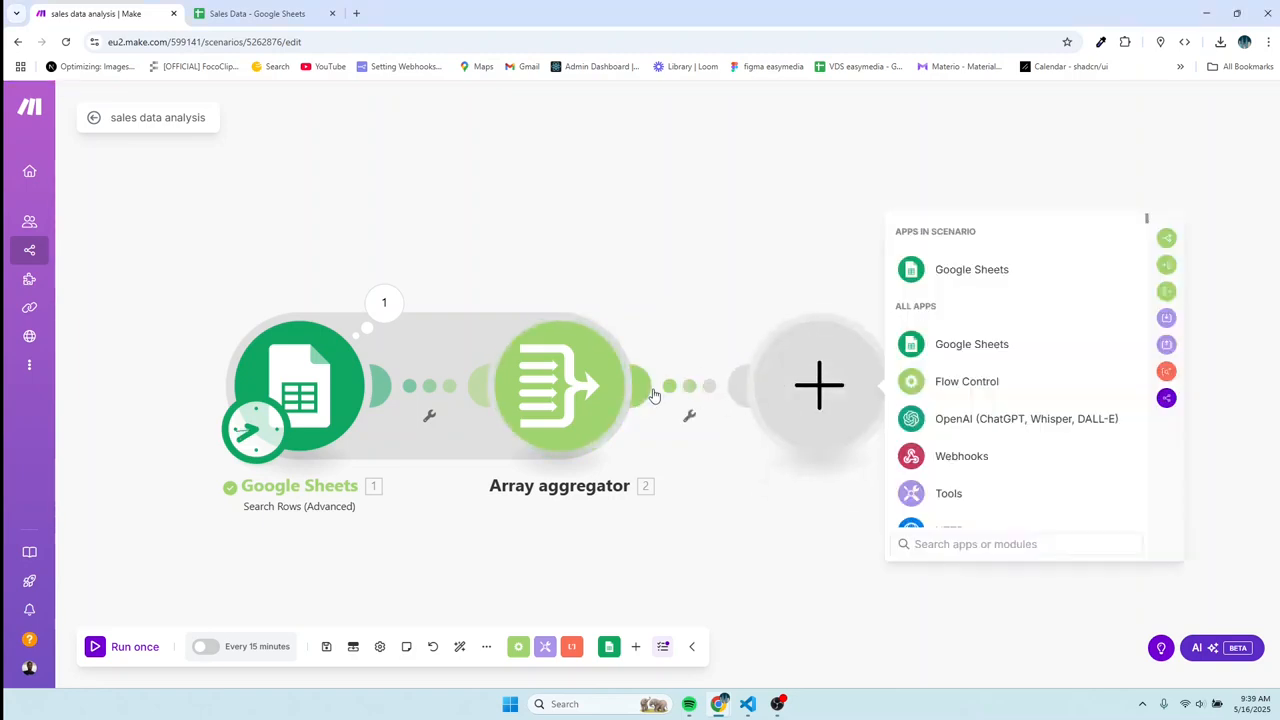
- Add DeepSeek AI's Create a Chat Completion as the third module, found by searching 'dee'
left_click(935, 546)
type("dee")
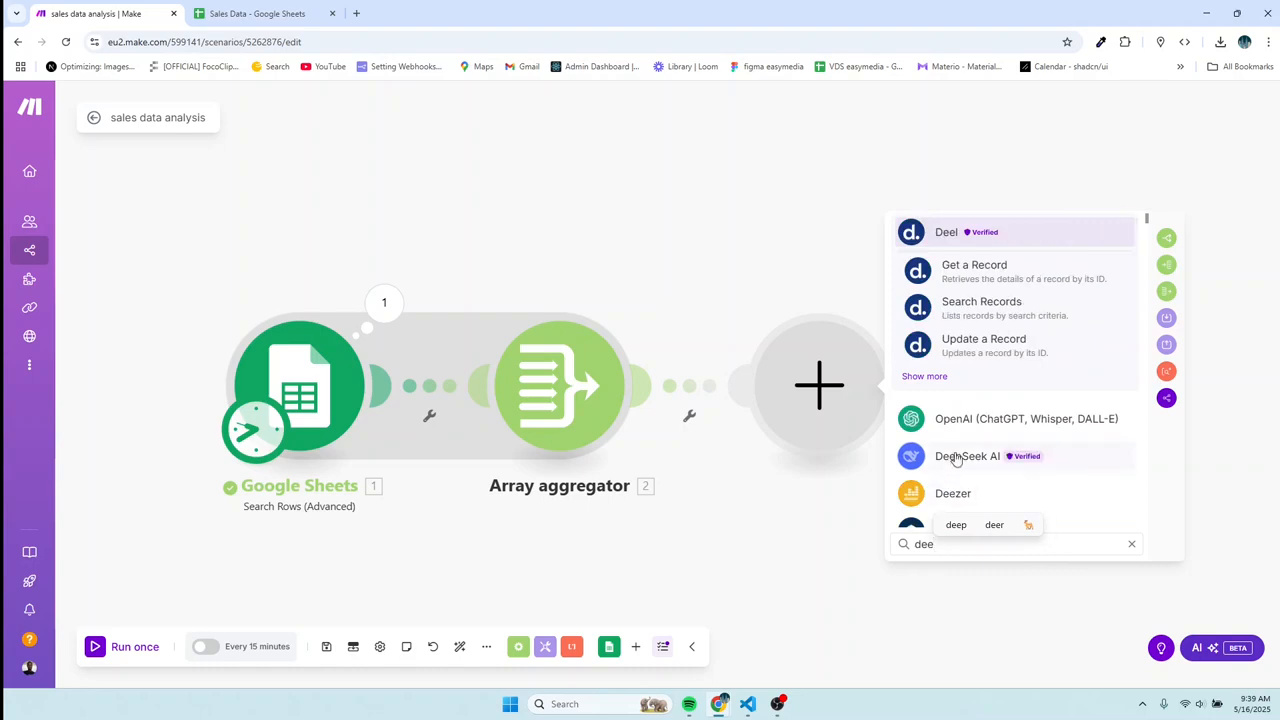
left_click(961, 457)
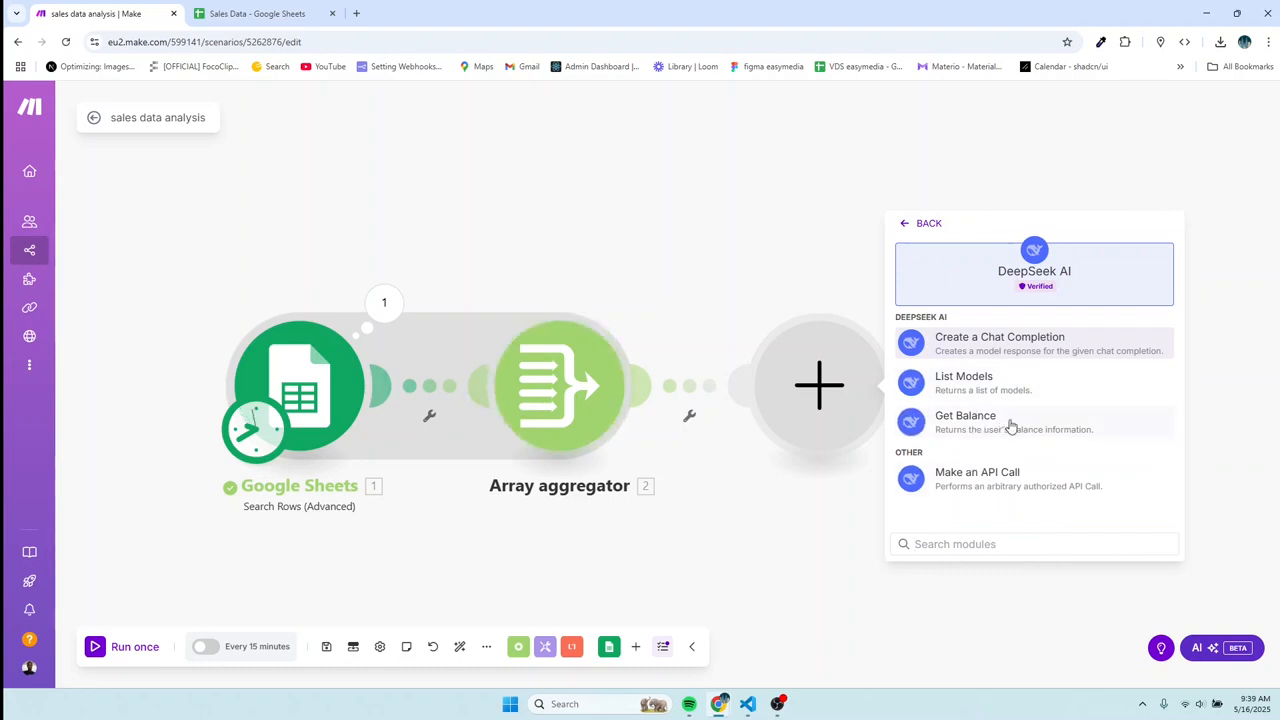
left_click(1008, 339)
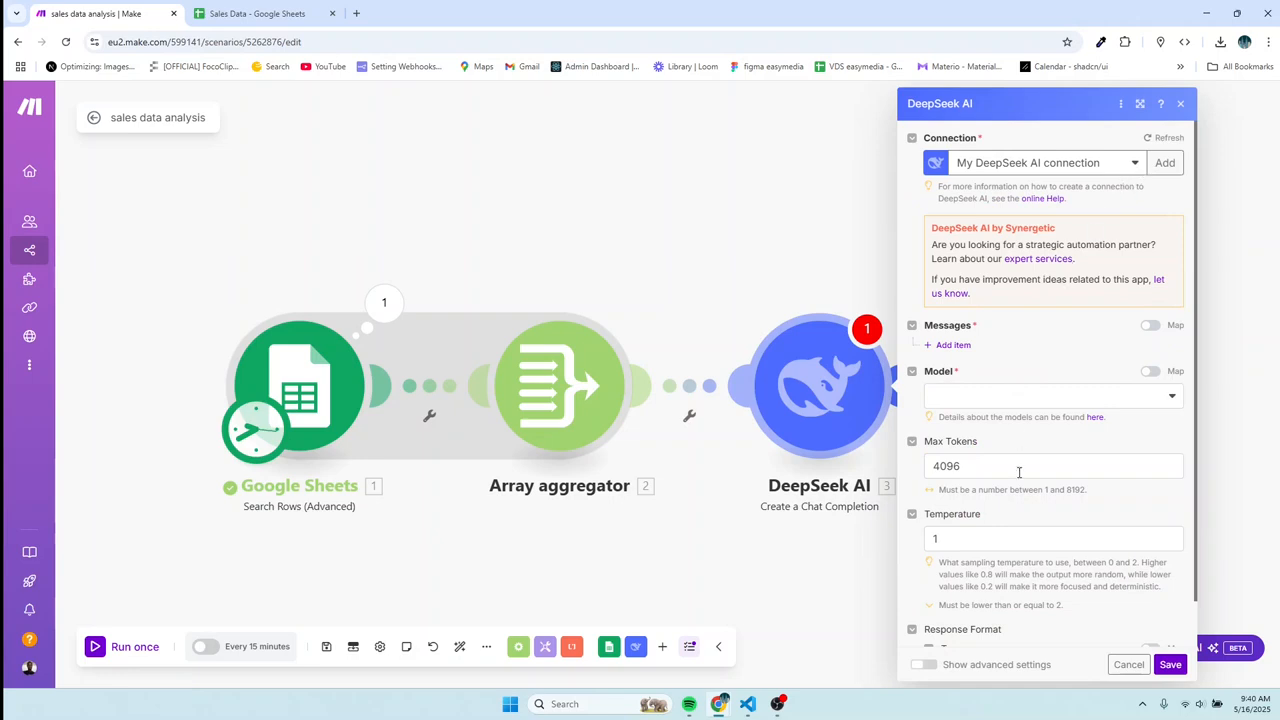
scroll(1019, 472, "down", 1)
scroll(1019, 477, "up", 1)
- Load deepseek.com in a new browser tab
left_click(356, 13)
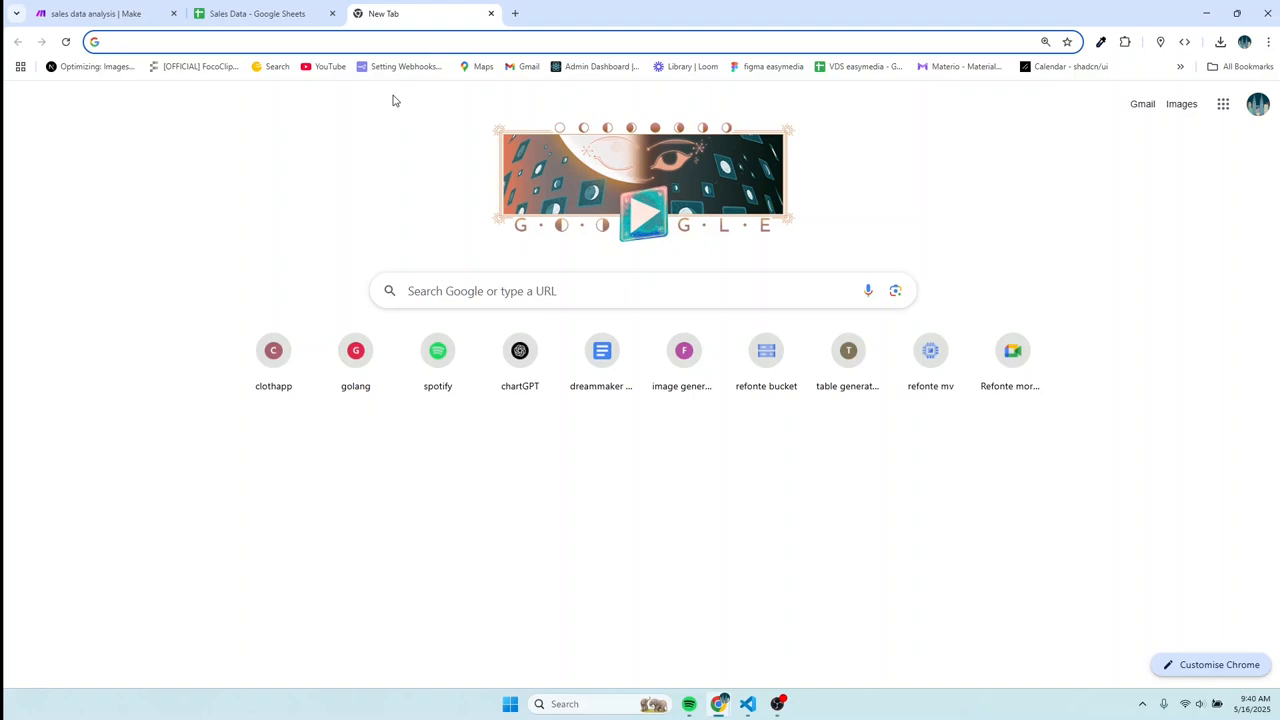
type("deep")
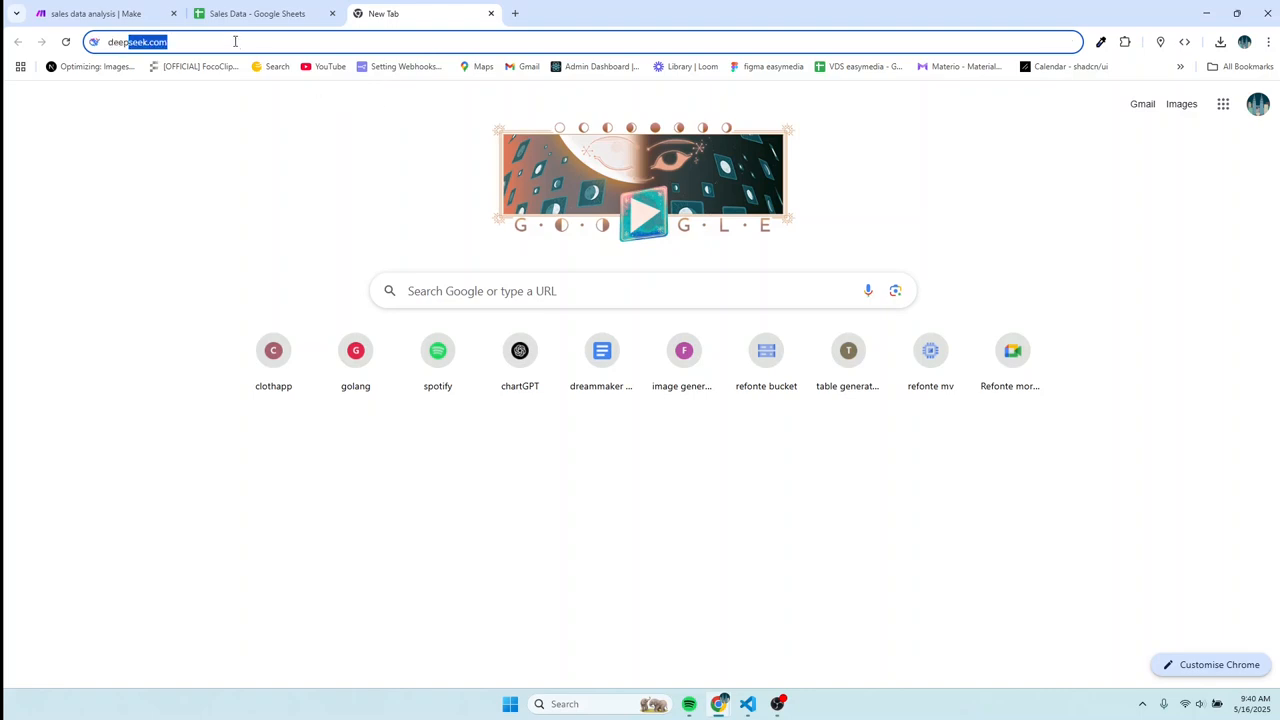
left_click(235, 41)
key("Return")
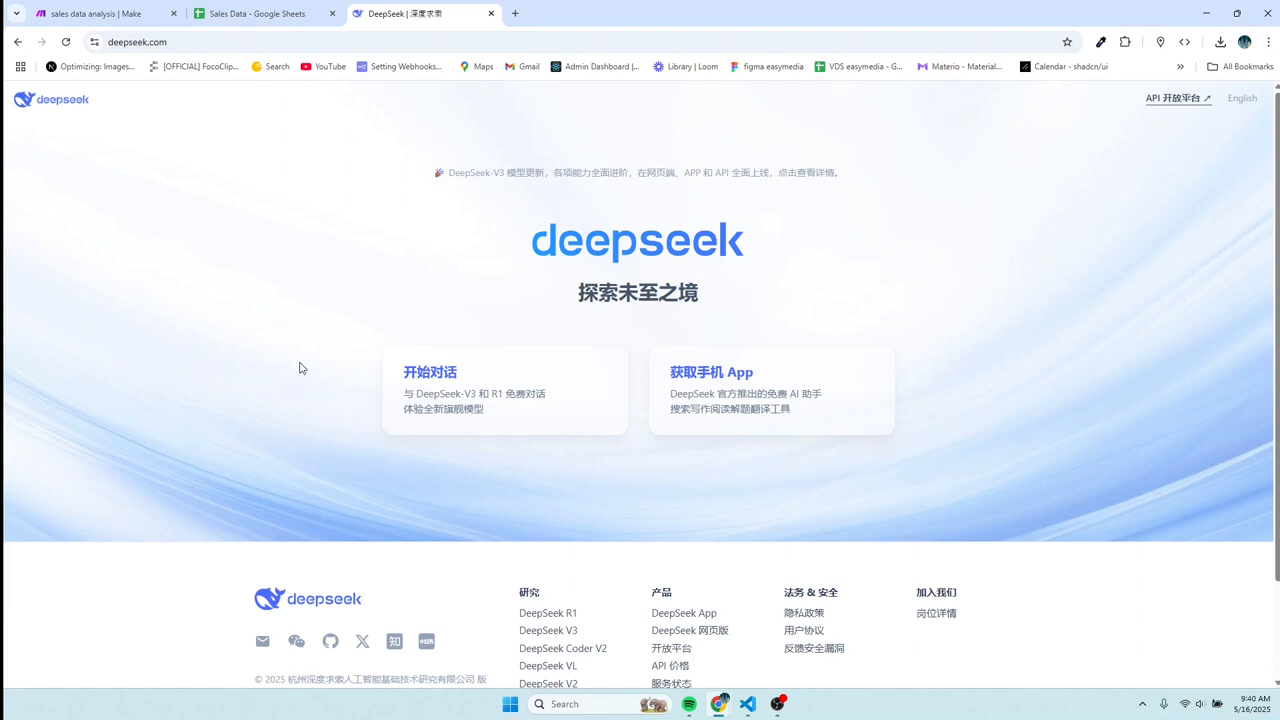
scroll(299, 368, "down", 1)
- Search Google for 'deepseek login' from the address bar
left_click(191, 40)
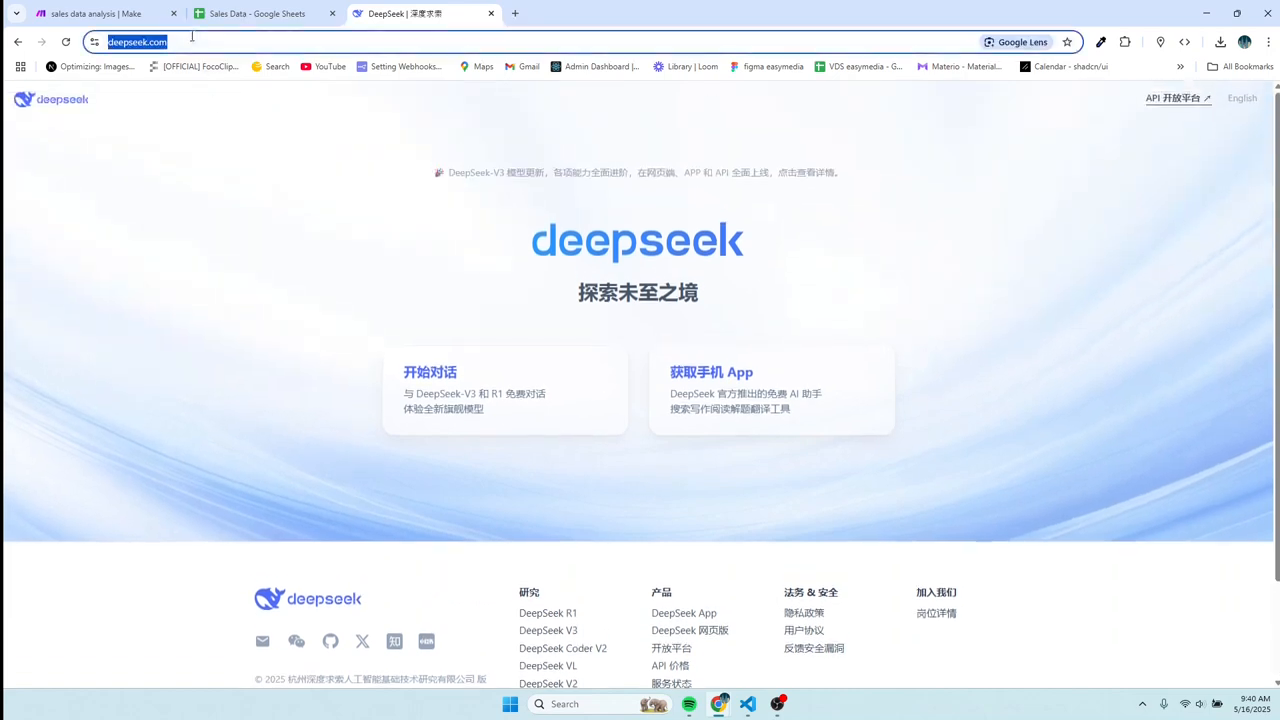
key("BackSpace")
type("dee")
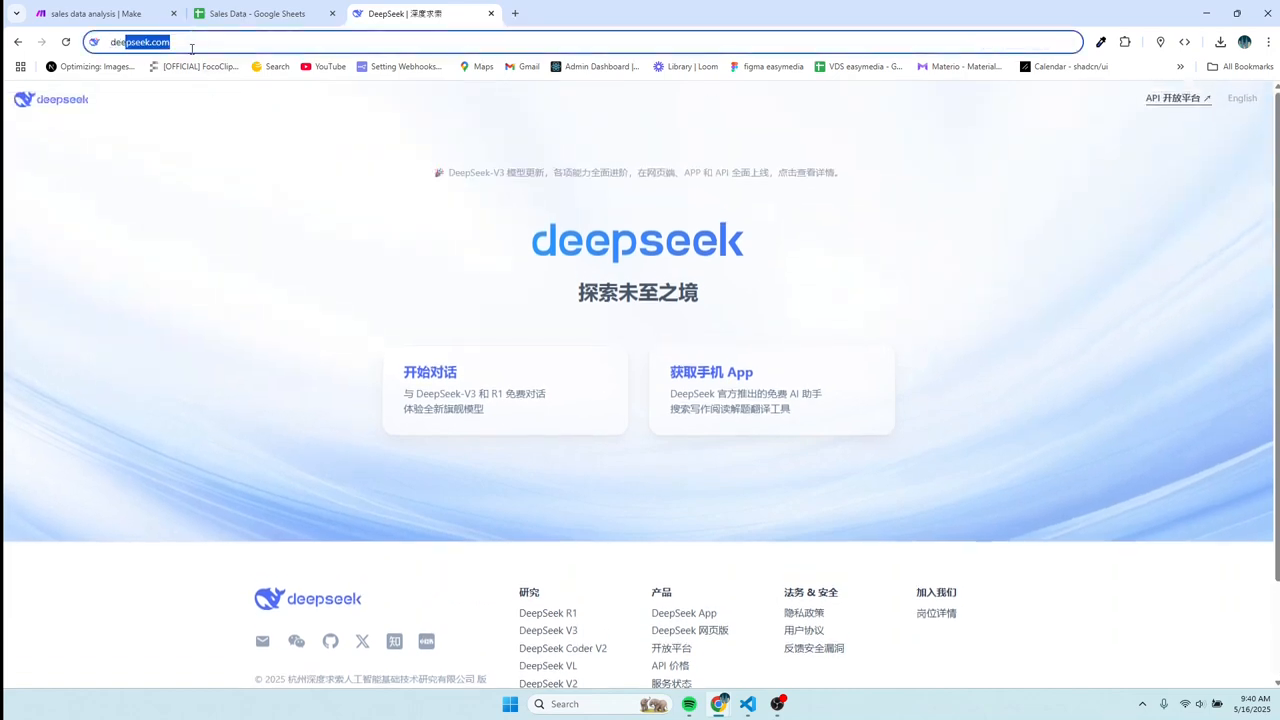
type("p")
key("Right")
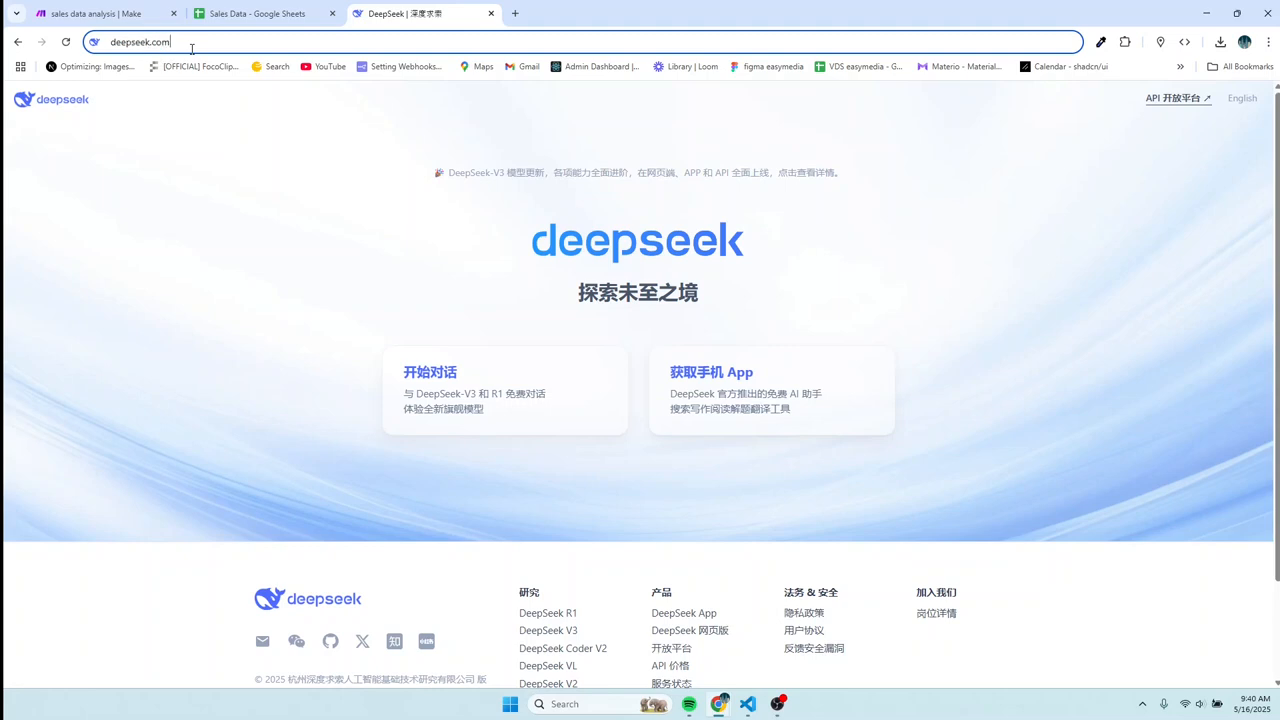
key("BackSpace")
key("BackSpace")
key("BackSpace")
key("BackSpace")
type("login")
key("Return")
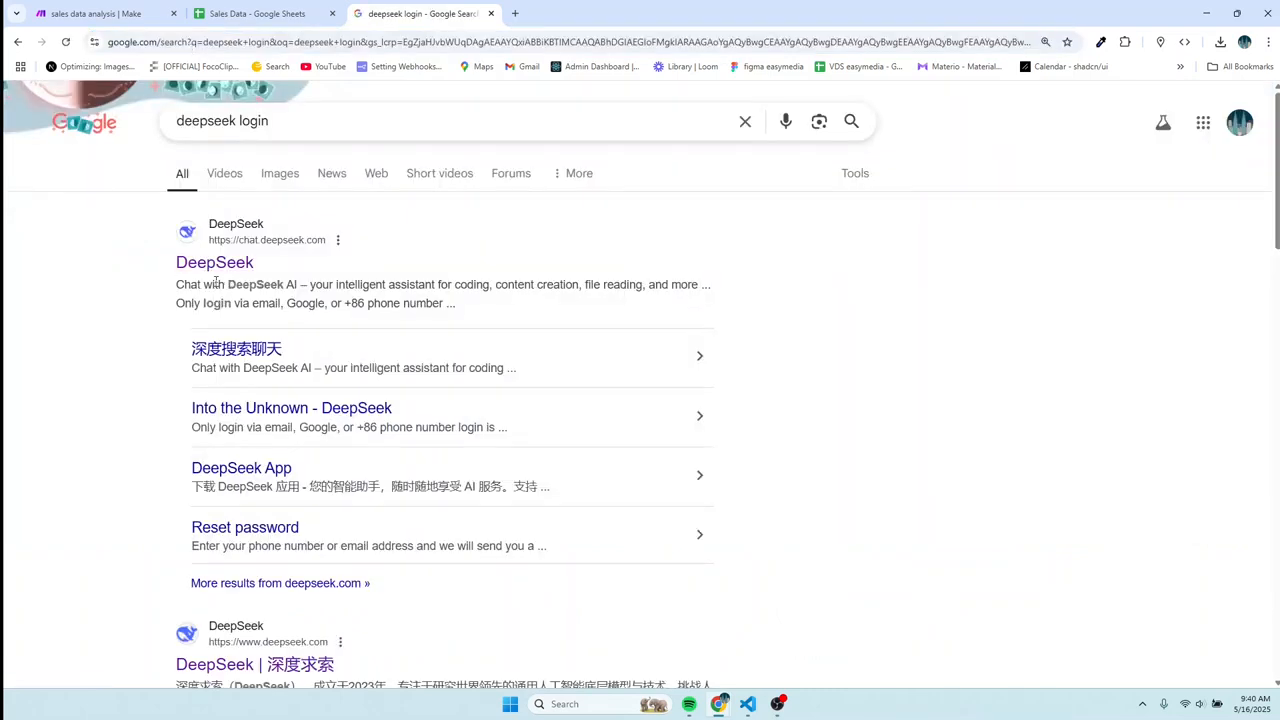
- Open the DeepSeek chat site and view the account's Profile settings, then close them
left_click(215, 272)
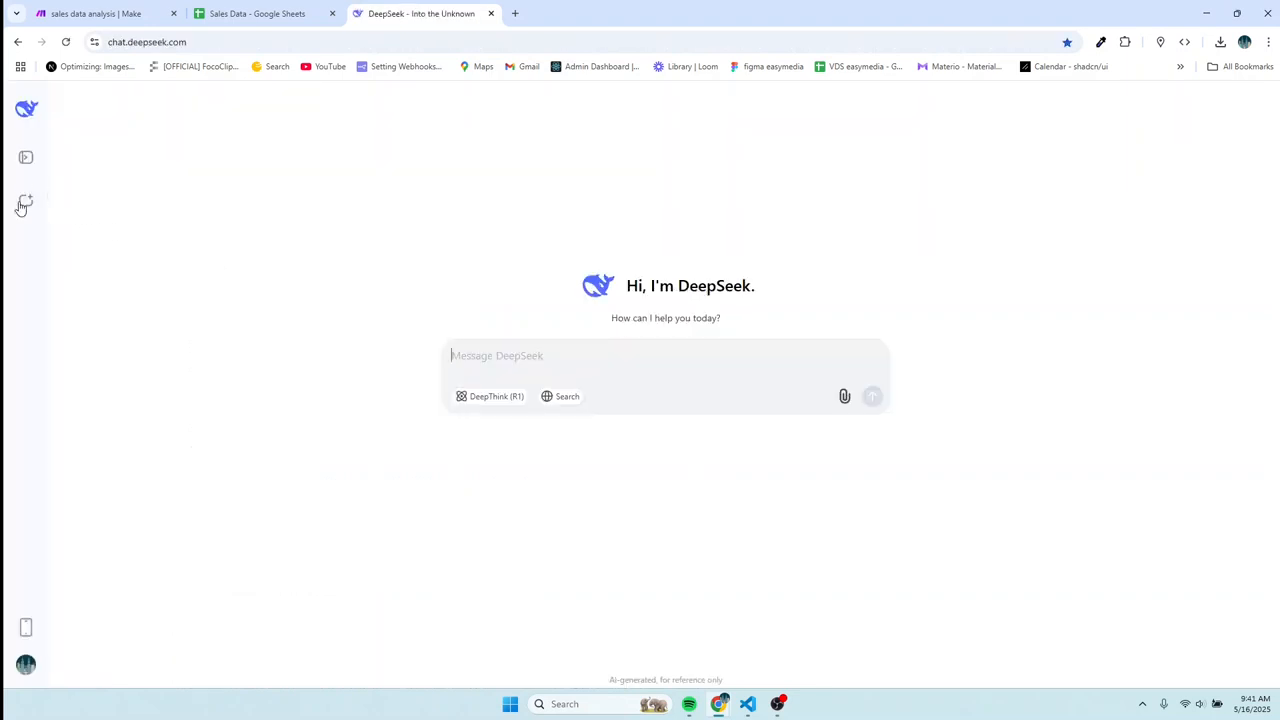
left_click(25, 666)
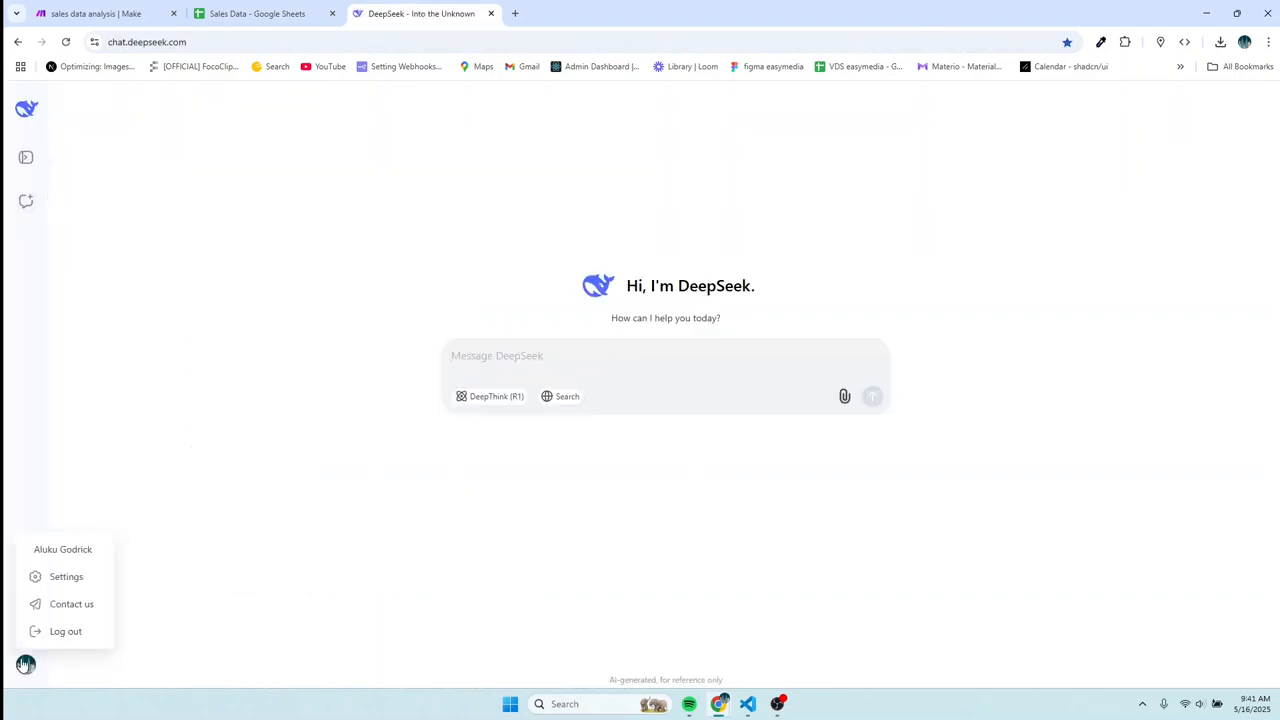
left_click(70, 577)
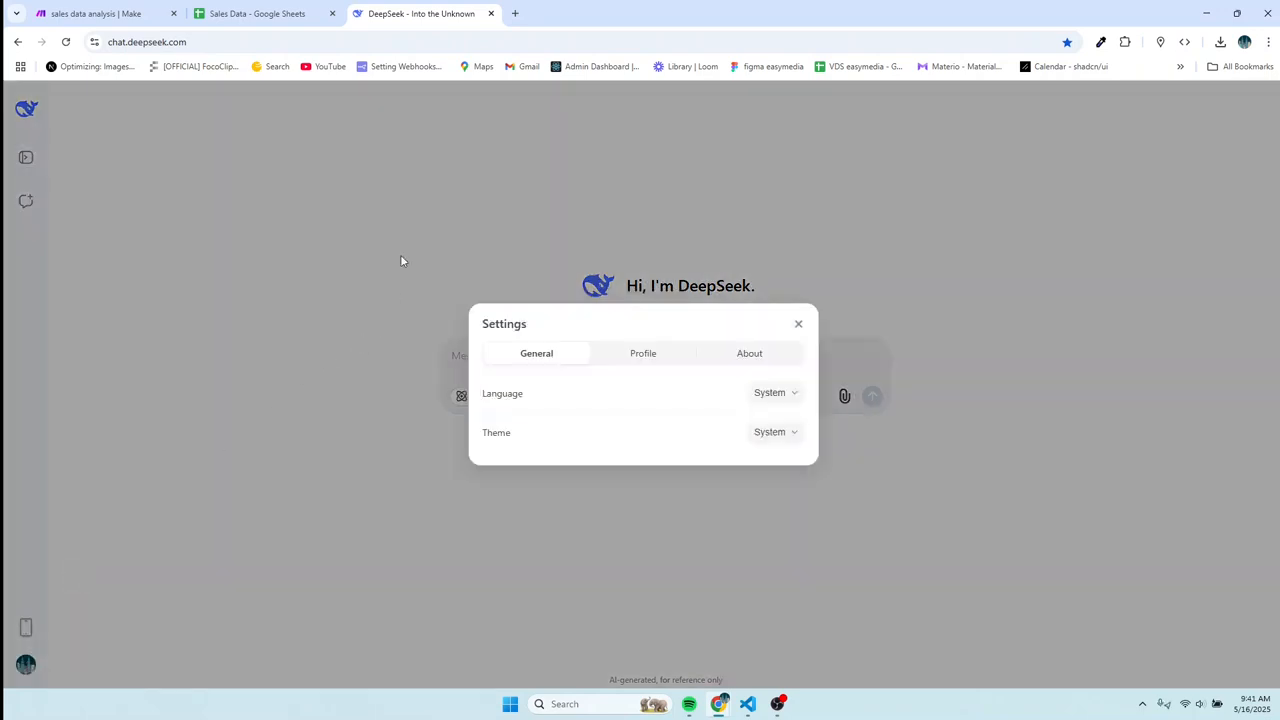
left_click(642, 357)
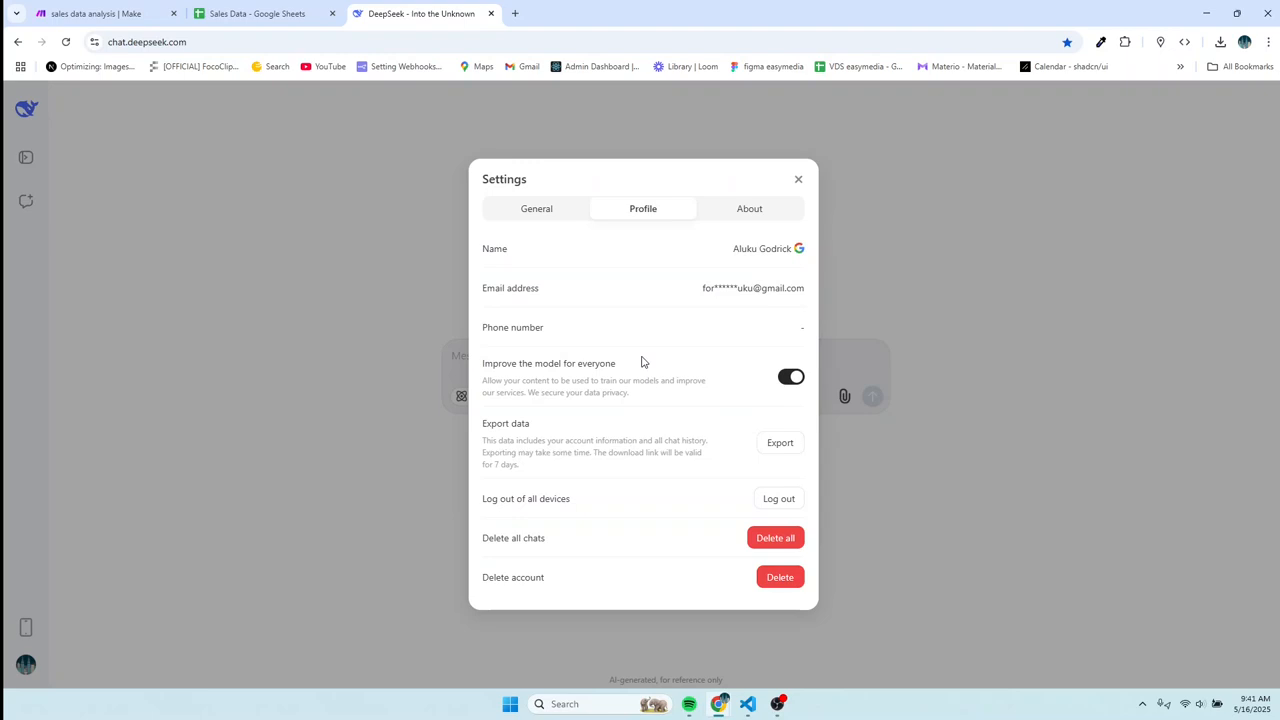
left_click(797, 181)
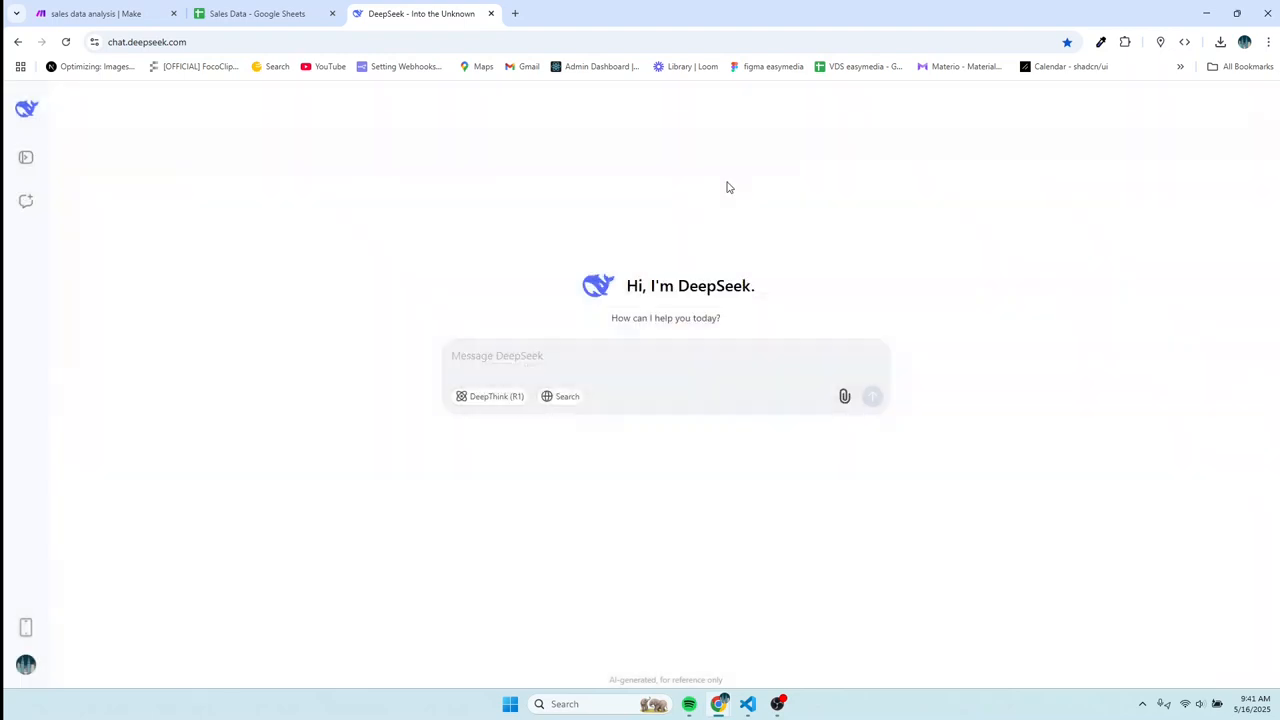
- Go back to the search results and open the 深度搜索聊天 chat sitelink
left_click(271, 43)
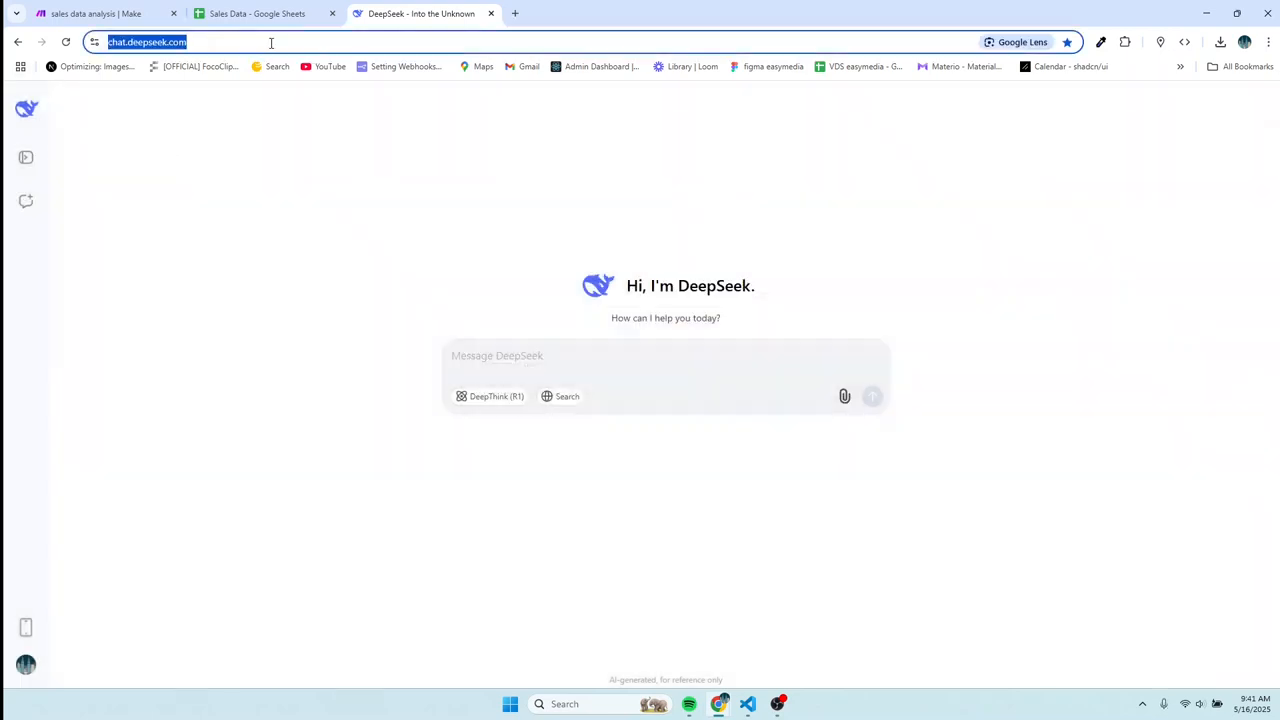
left_click(18, 42)
scroll(308, 483, "down", 3)
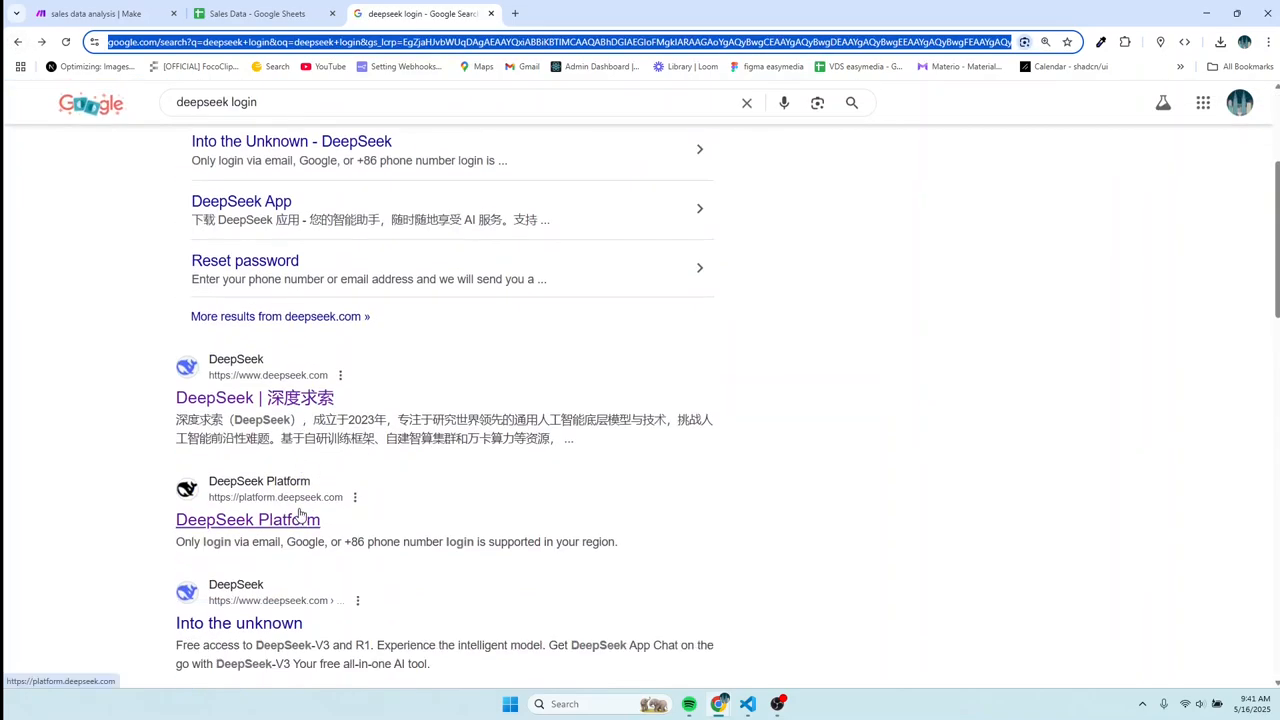
scroll(295, 518, "down", 2)
scroll(424, 510, "up", 5)
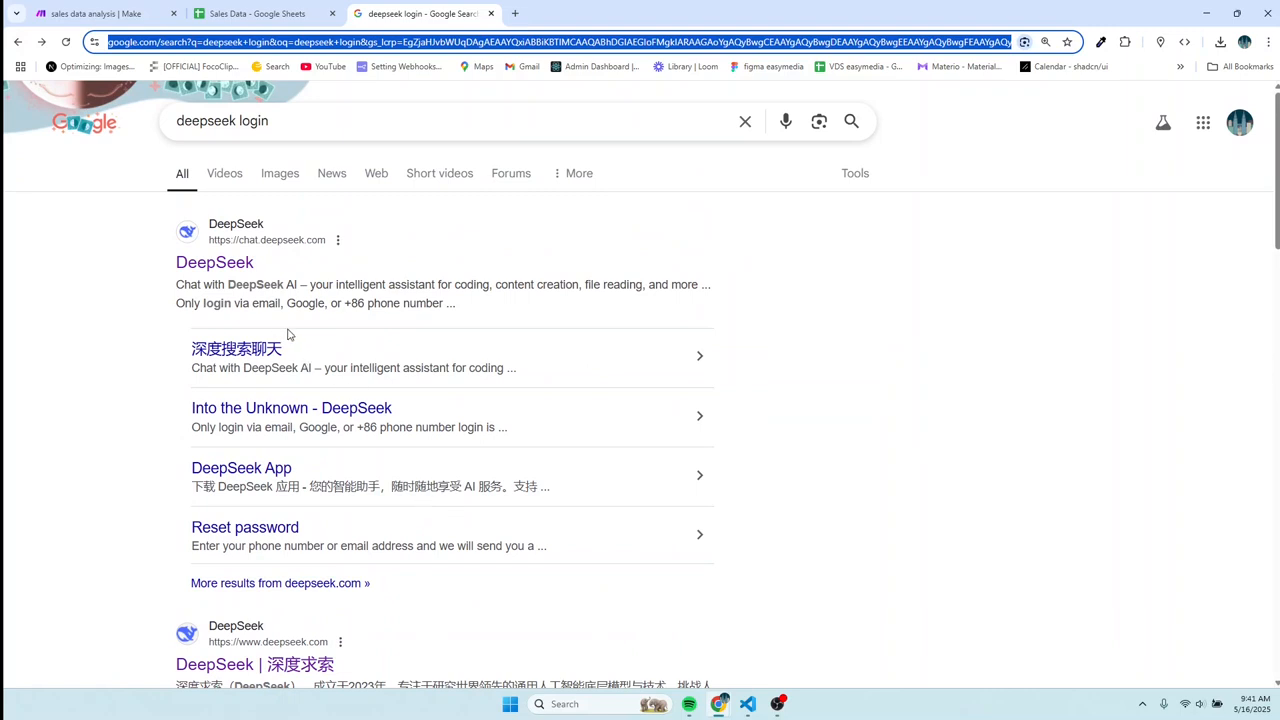
left_click(257, 353)
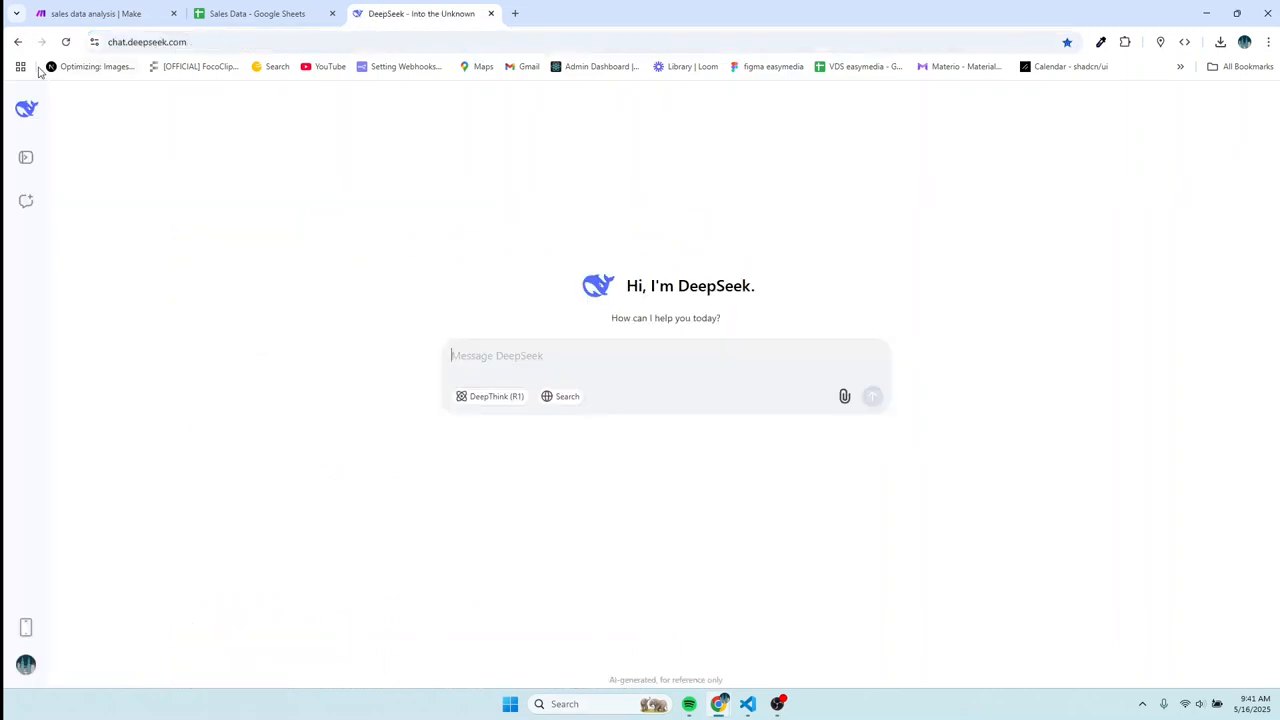
- Change the Google query from 'login' to 'profile' and open the DeepSeek Platform usage page
left_click(18, 42)
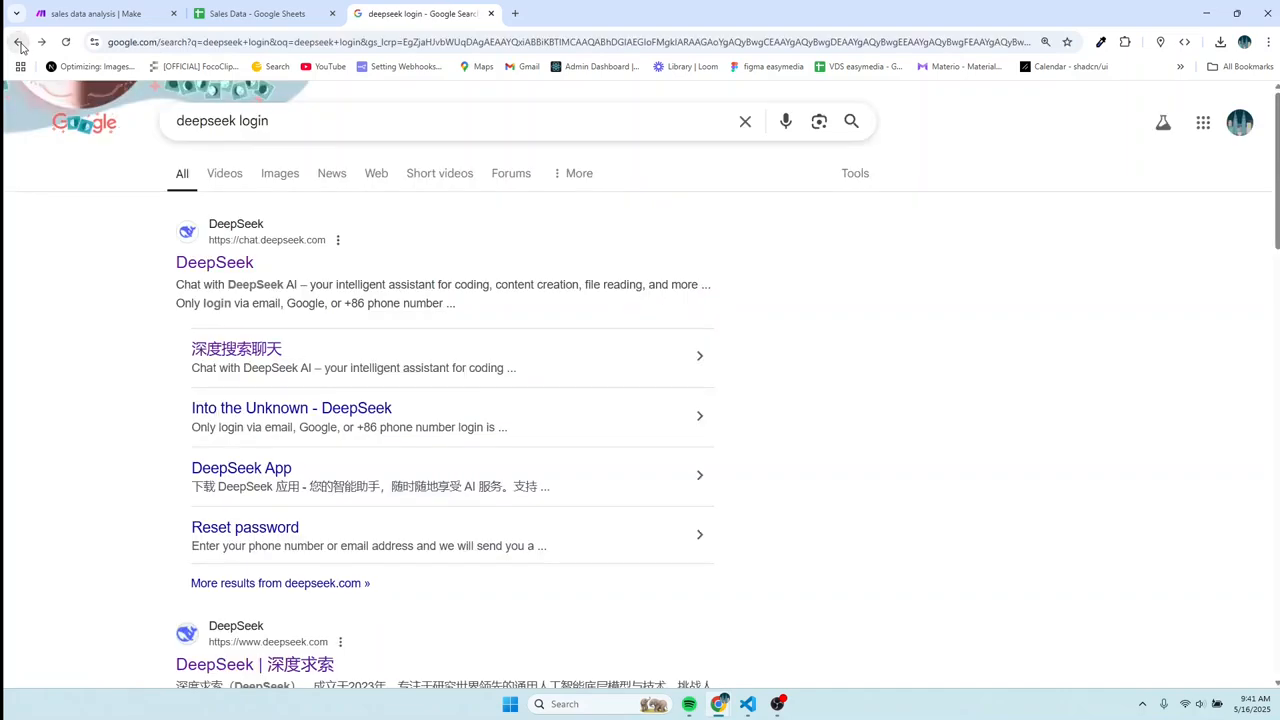
left_click(292, 122)
double_click(260, 123)
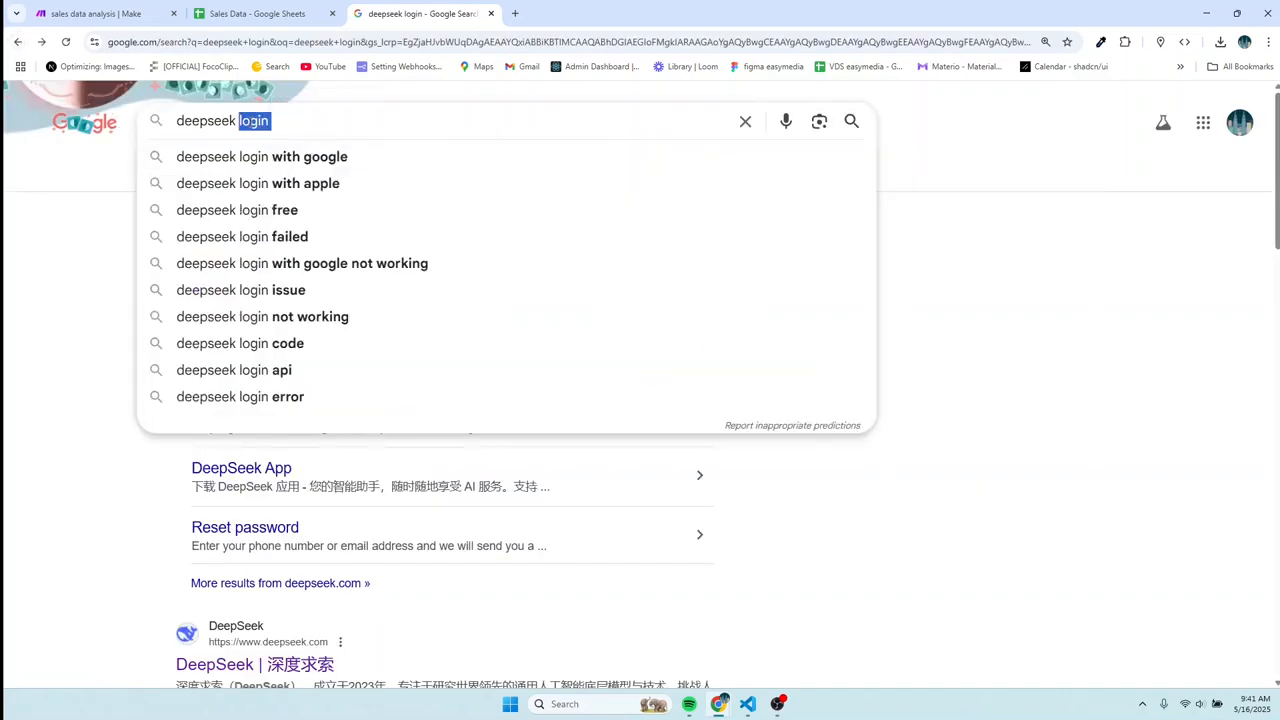
type("profile")
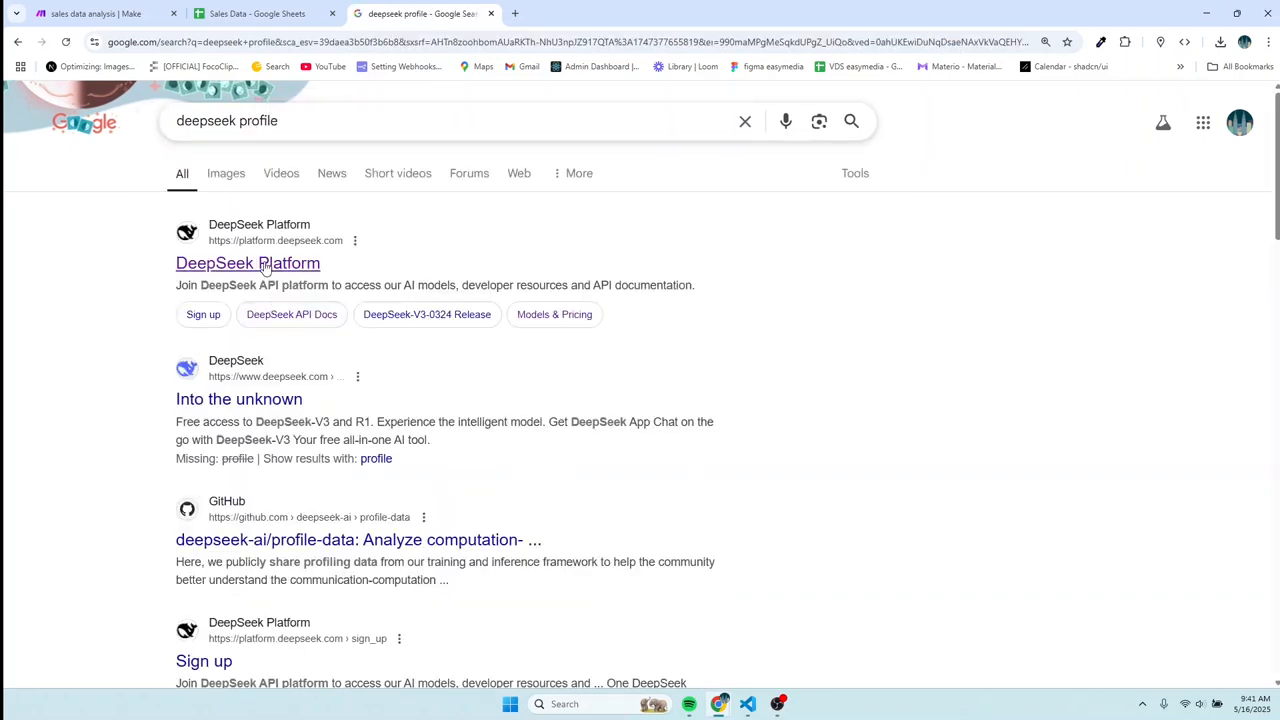
left_click(265, 266)
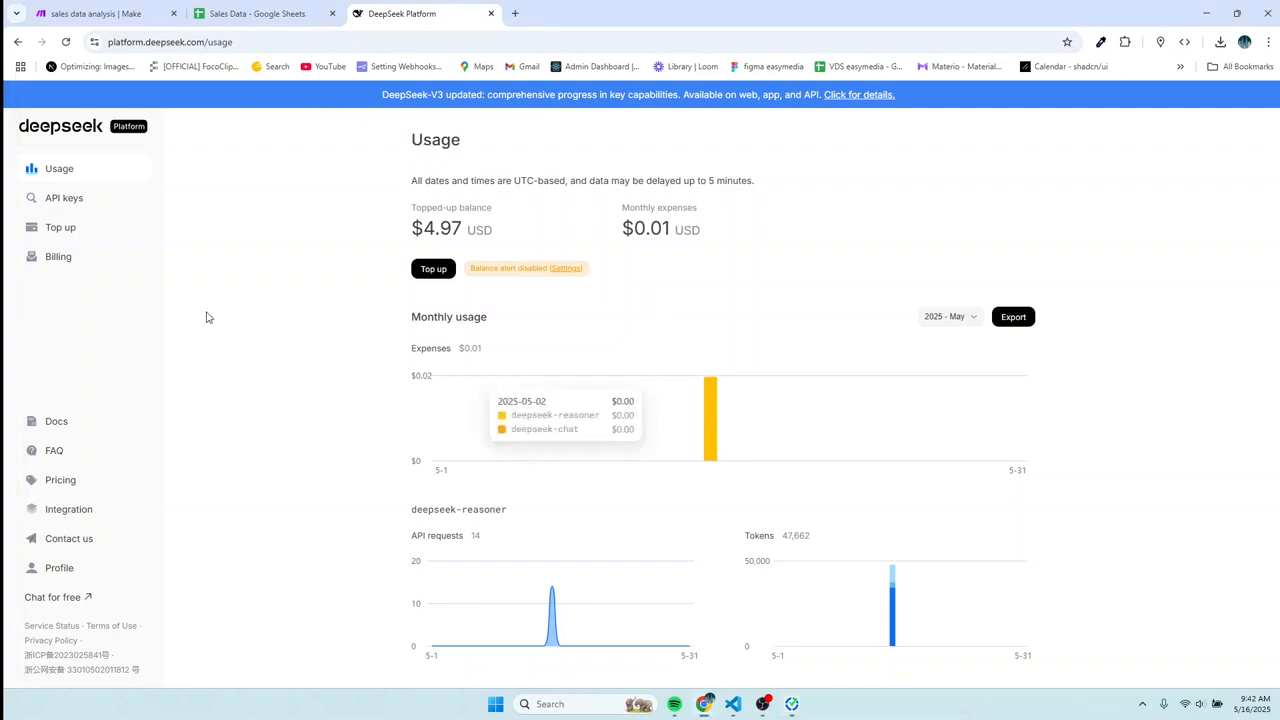
- Check DeepSeek's API keys list, cancel creating a new key, and return to Make
left_click(63, 201)
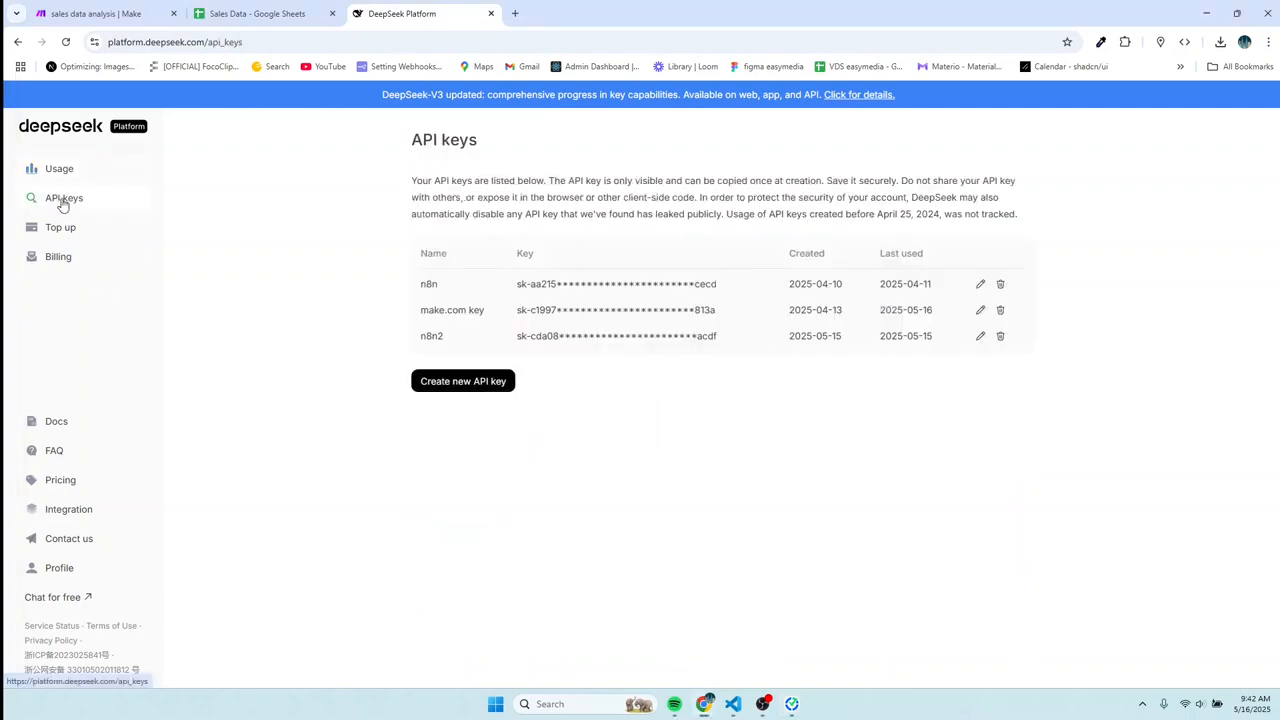
left_click(484, 390)
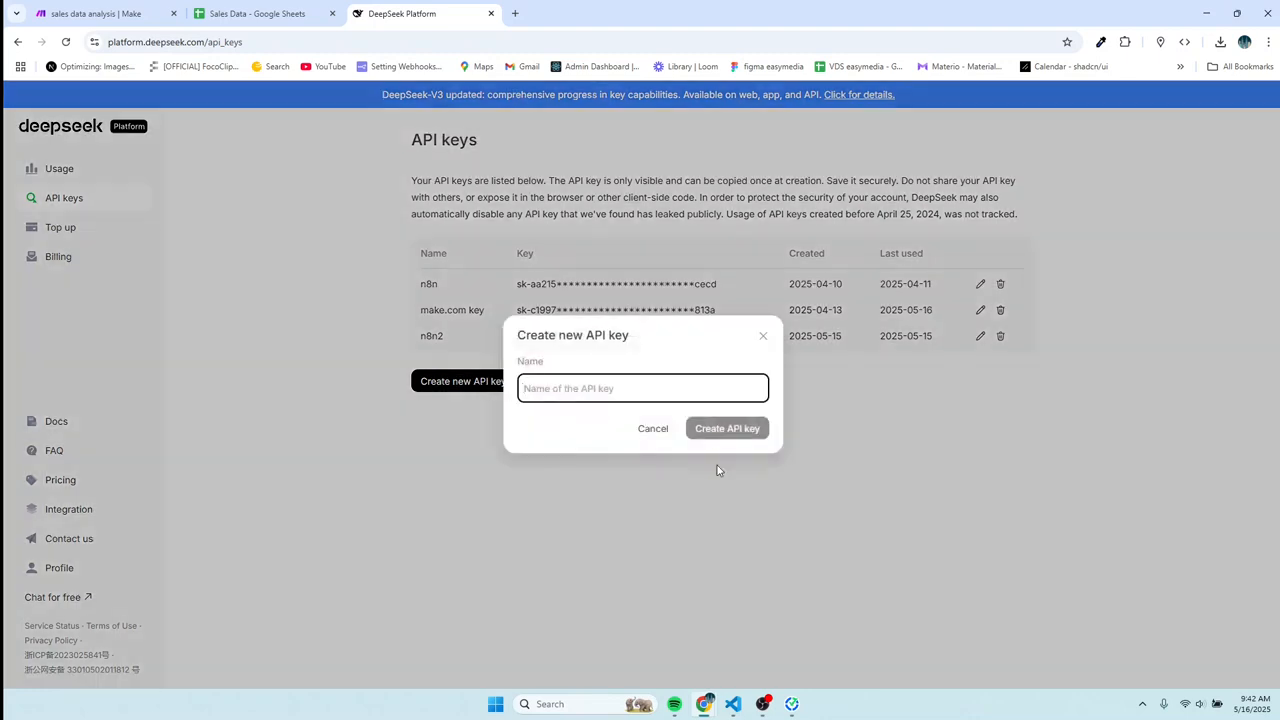
left_click(764, 336)
left_click(96, 14)
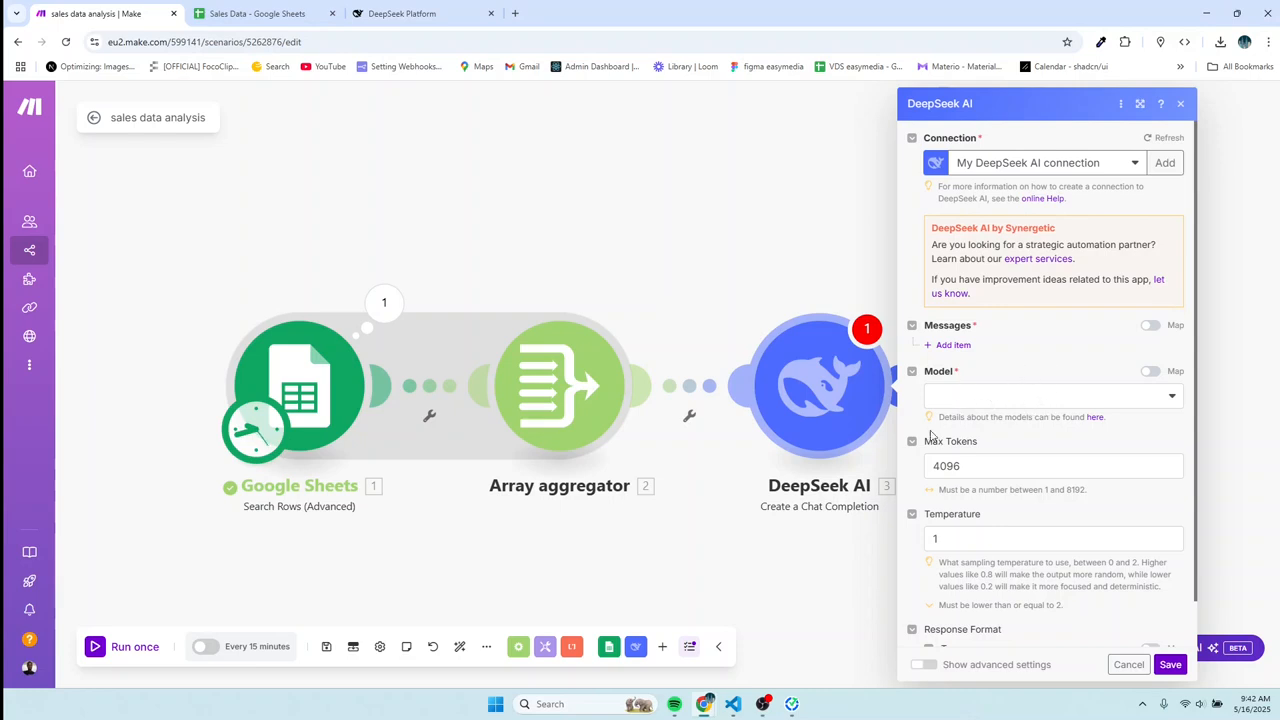
left_click(1012, 404)
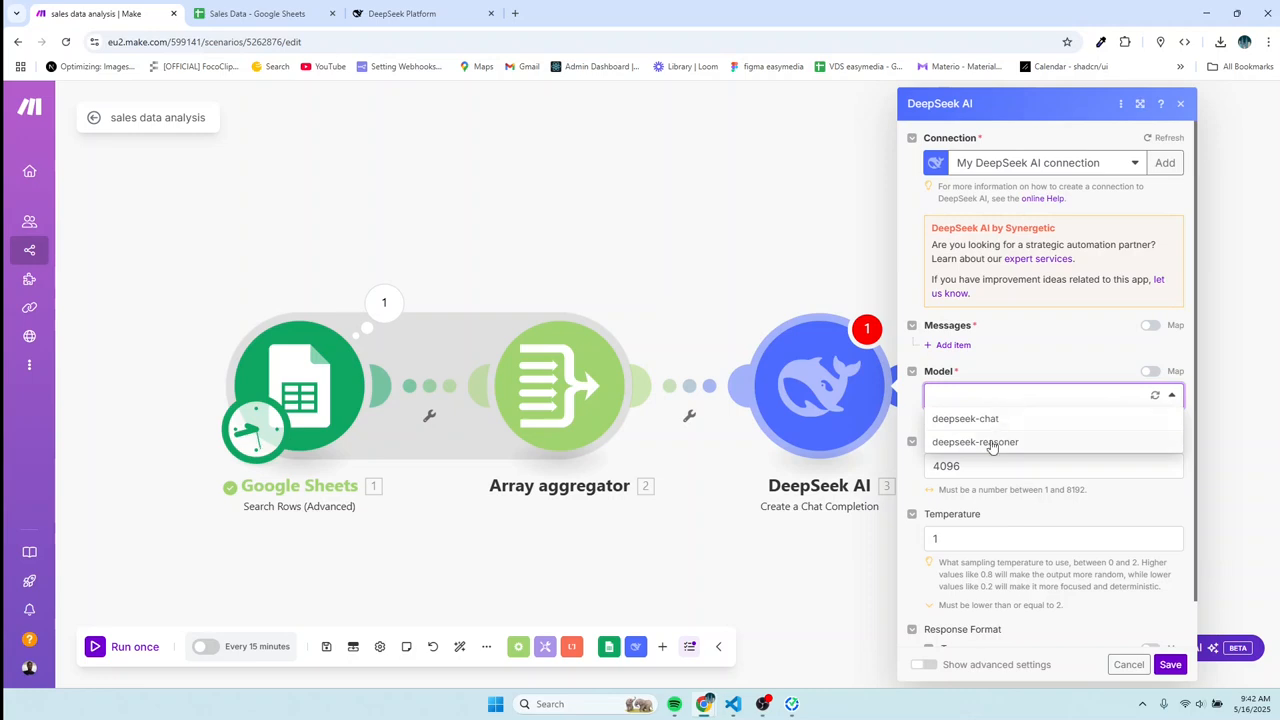
left_click(992, 443)
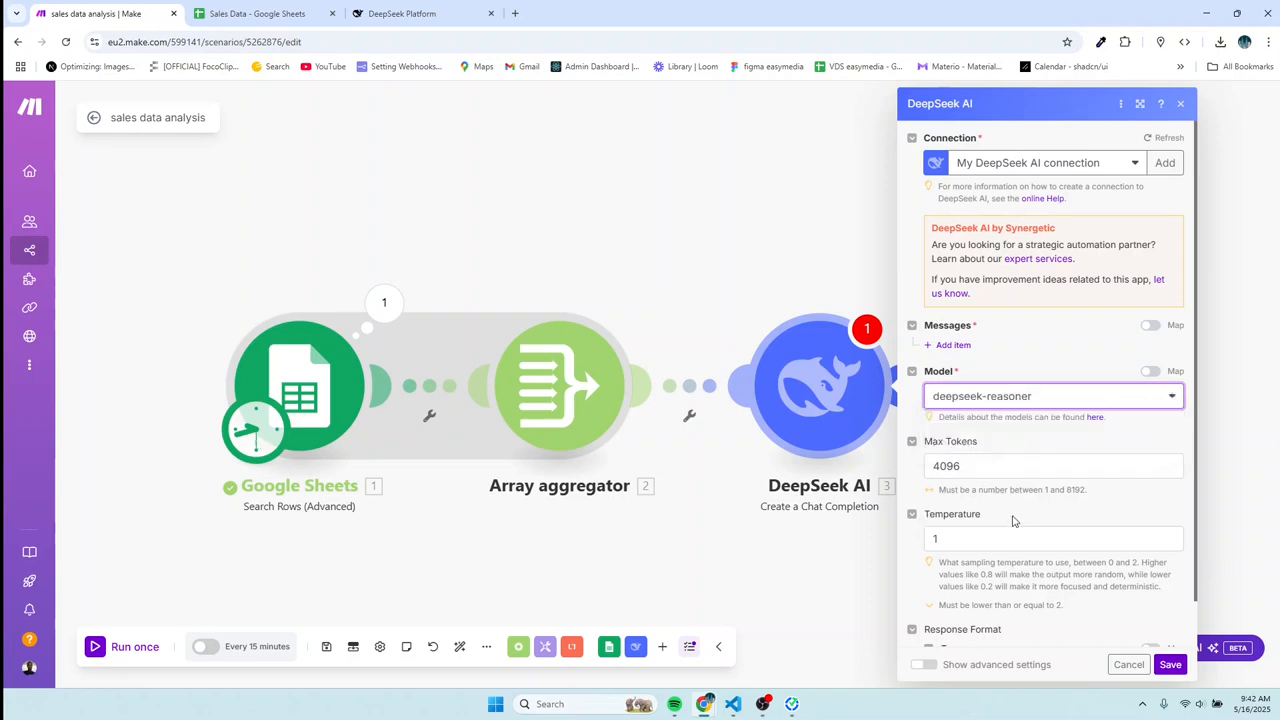
scroll(1013, 518, "down", 1)
scroll(1013, 518, "up", 1)
scroll(975, 441, "down", 1)
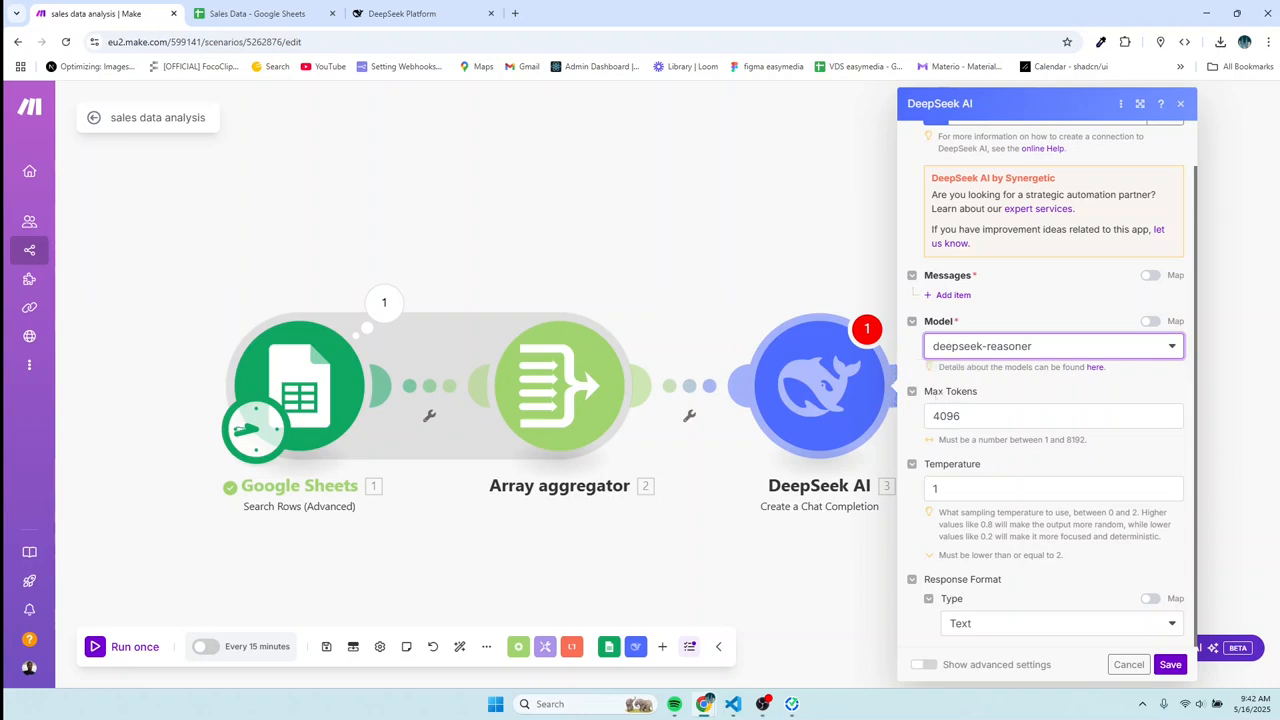
- Add a System-role message and paste the professional business-analyst prompt as its content
left_click(946, 297)
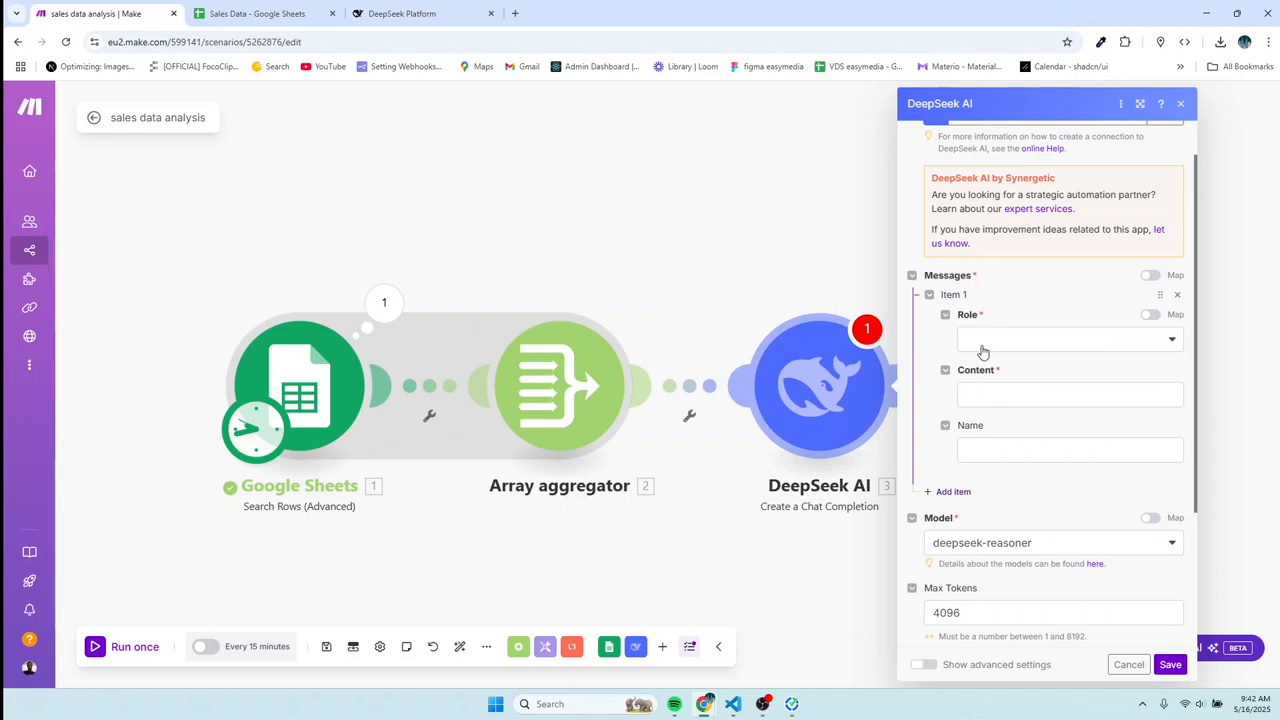
left_click(982, 348)
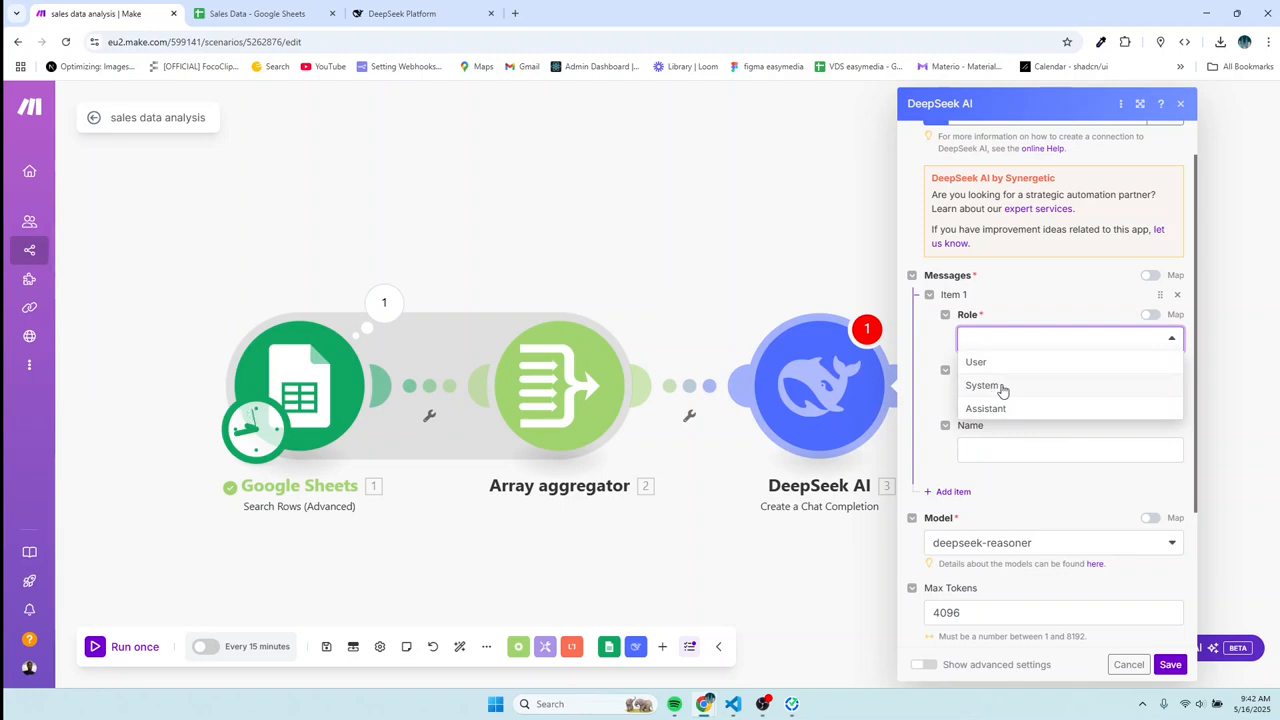
left_click(1001, 388)
left_click(1002, 392)
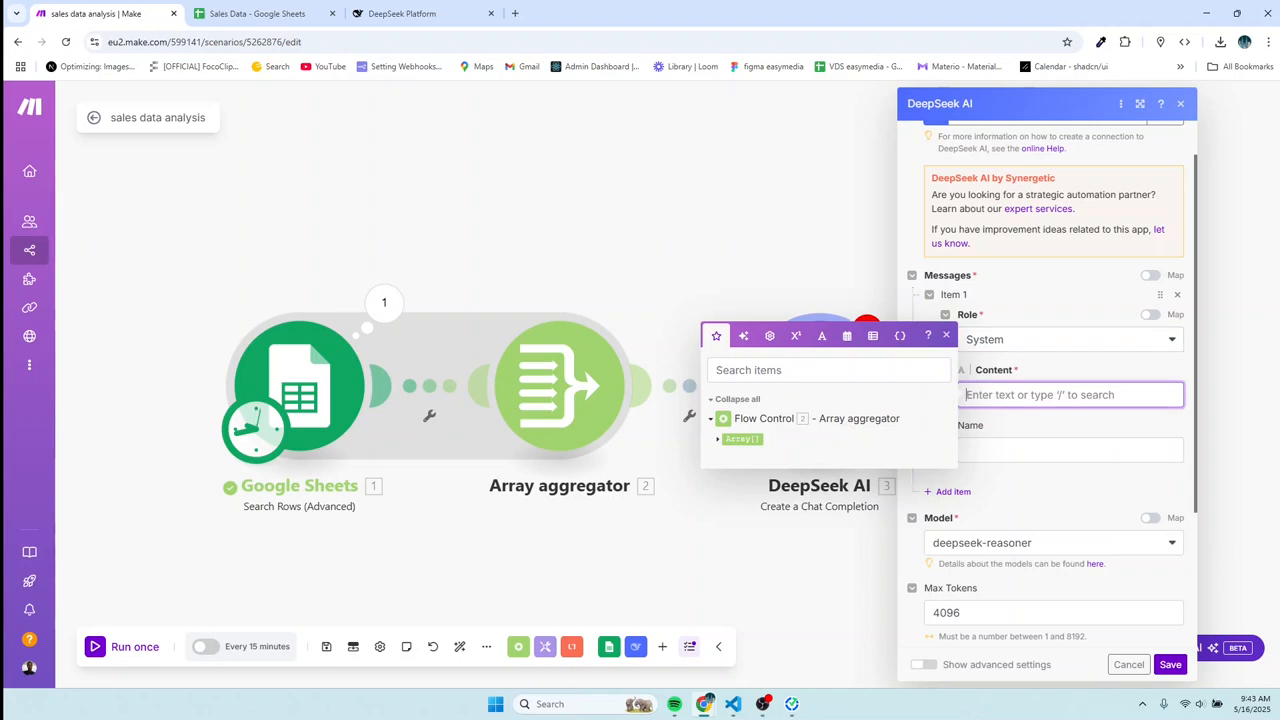
key("alt+Tab")
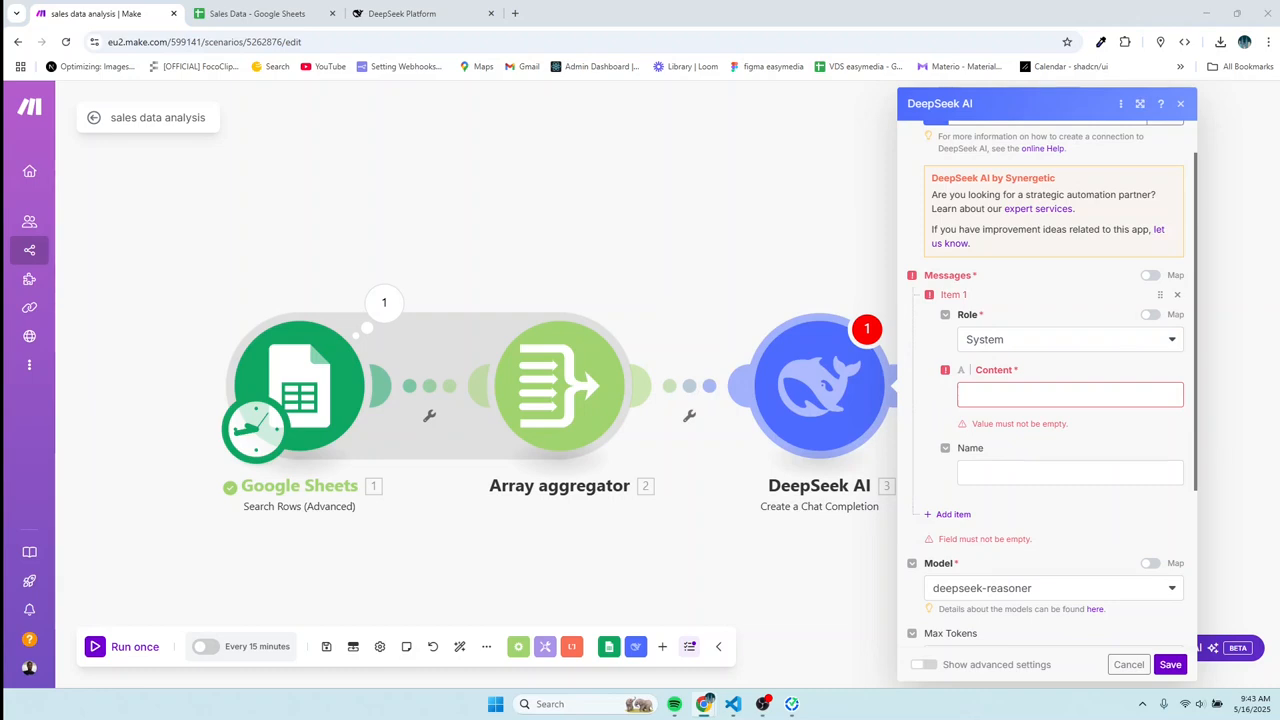
left_click(985, 397)
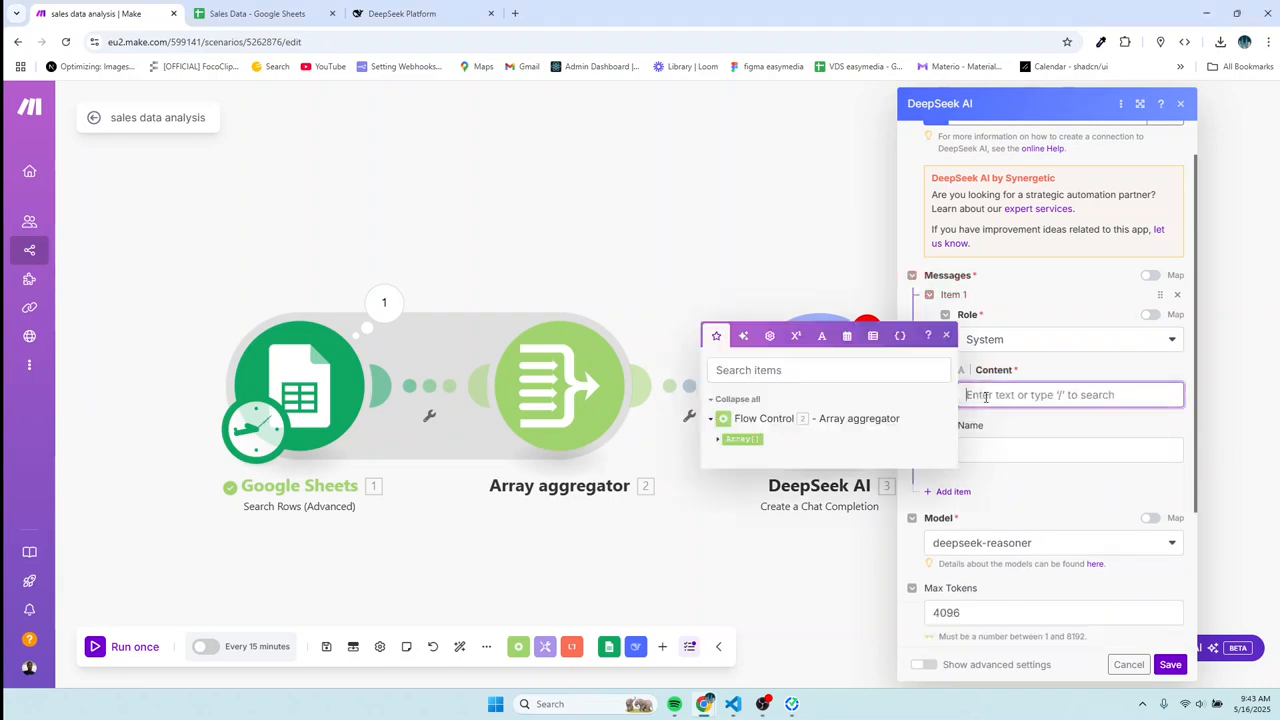
type("You are a professional business analyst. Analyze the JSON sales data provided by the user. Generate a clear, concise report focusing on key insights, trends, anomalies, and actionable business recommendations. Do not include any chart data or URLs — charts will be generated separately.")
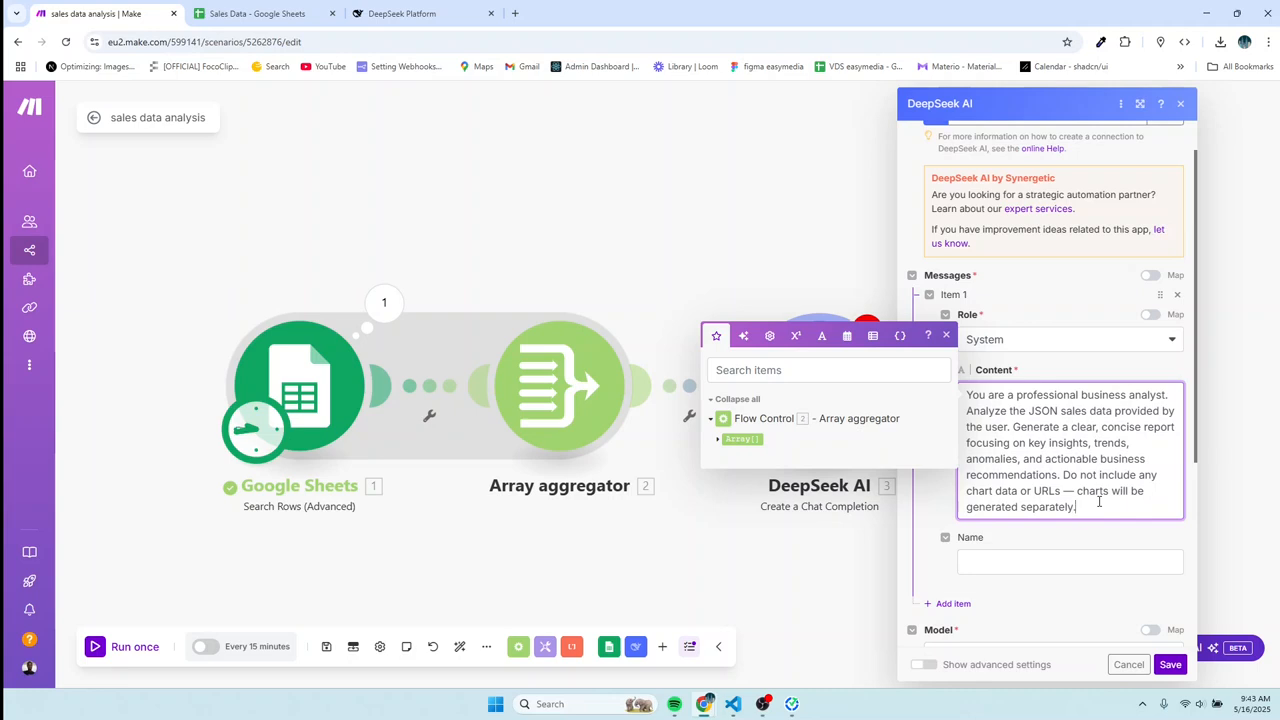
left_click_drag(1095, 507, 968, 397)
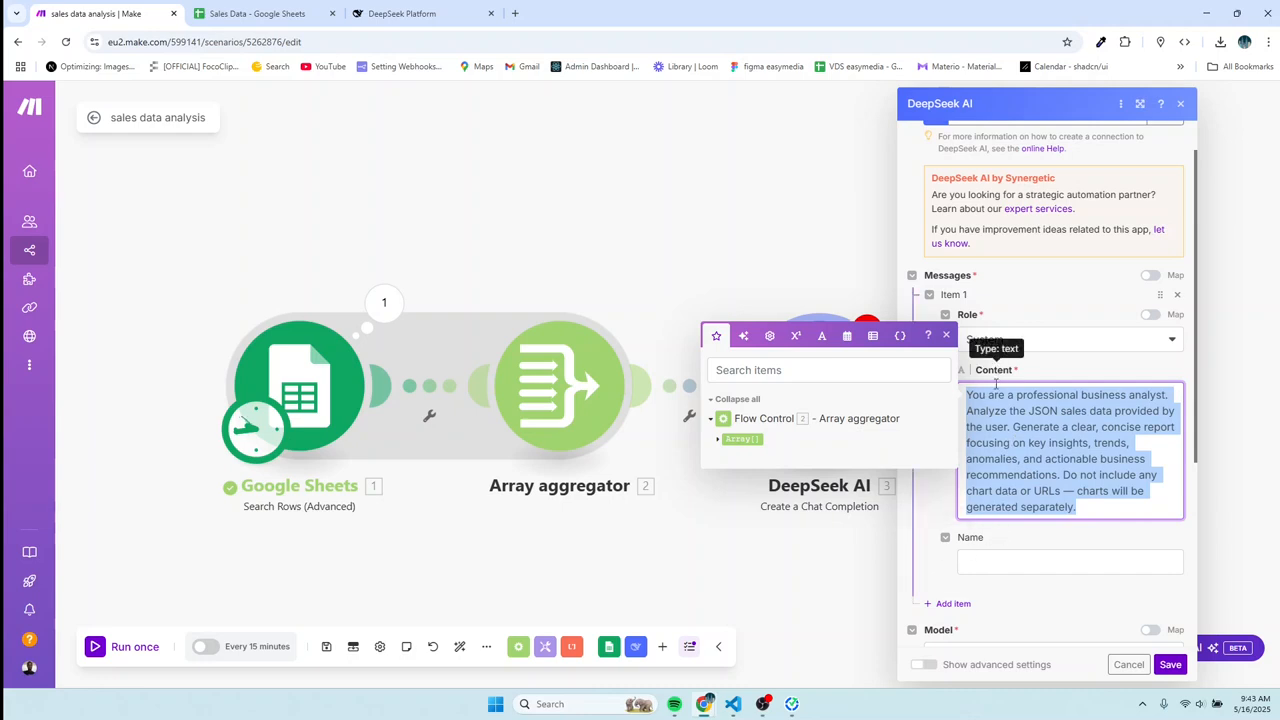
scroll(1028, 579, "down", 2)
- Add a second, User-role message and paste the sales-analysis prompt into its content
left_click(953, 470)
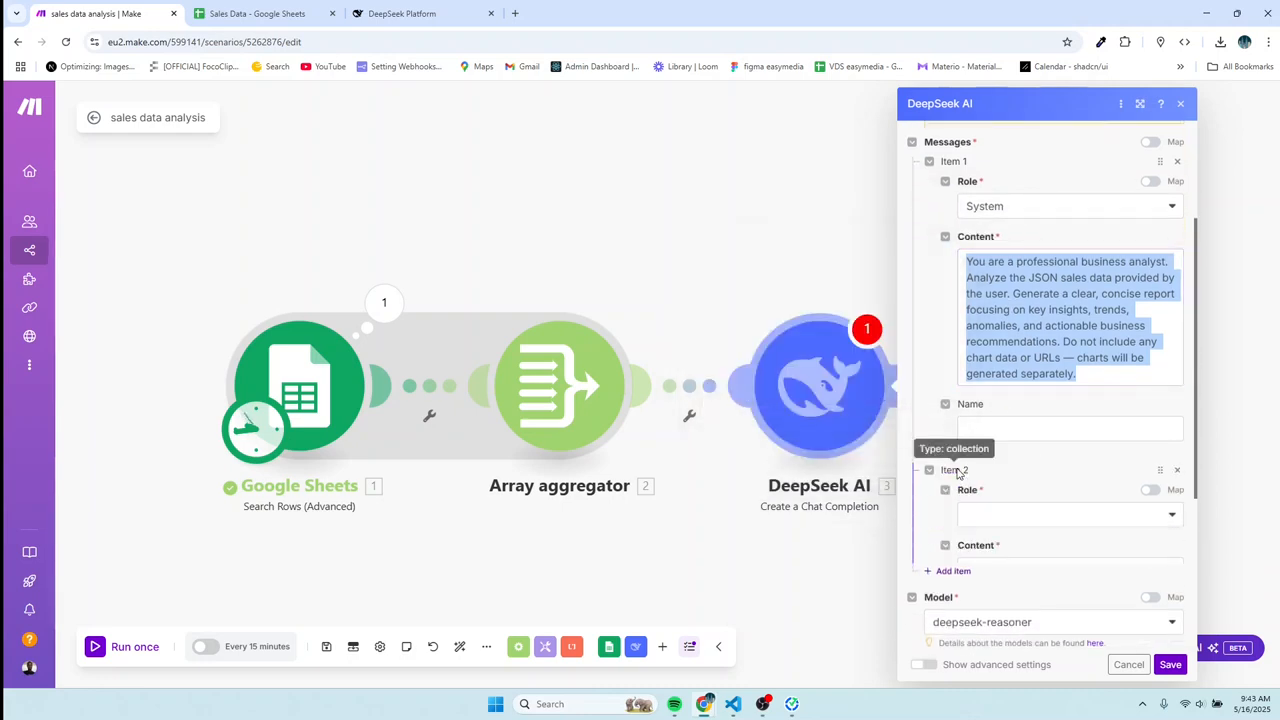
left_click(1005, 514)
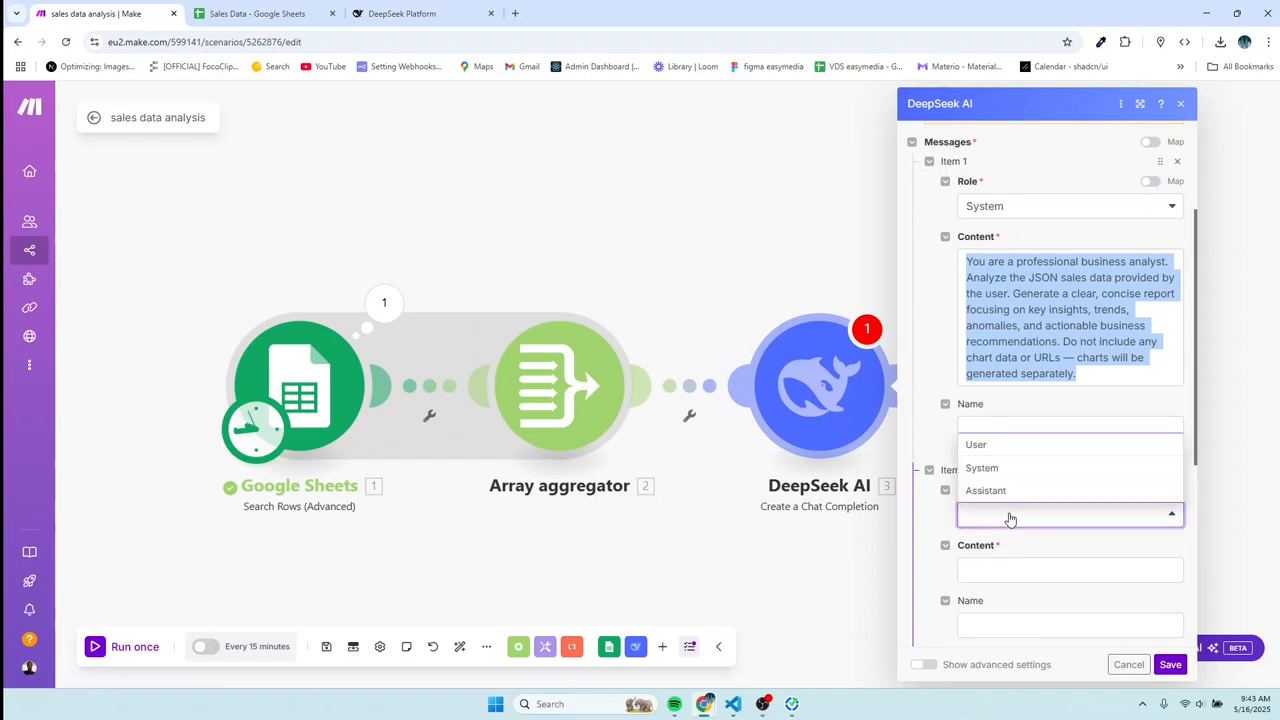
left_click(980, 446)
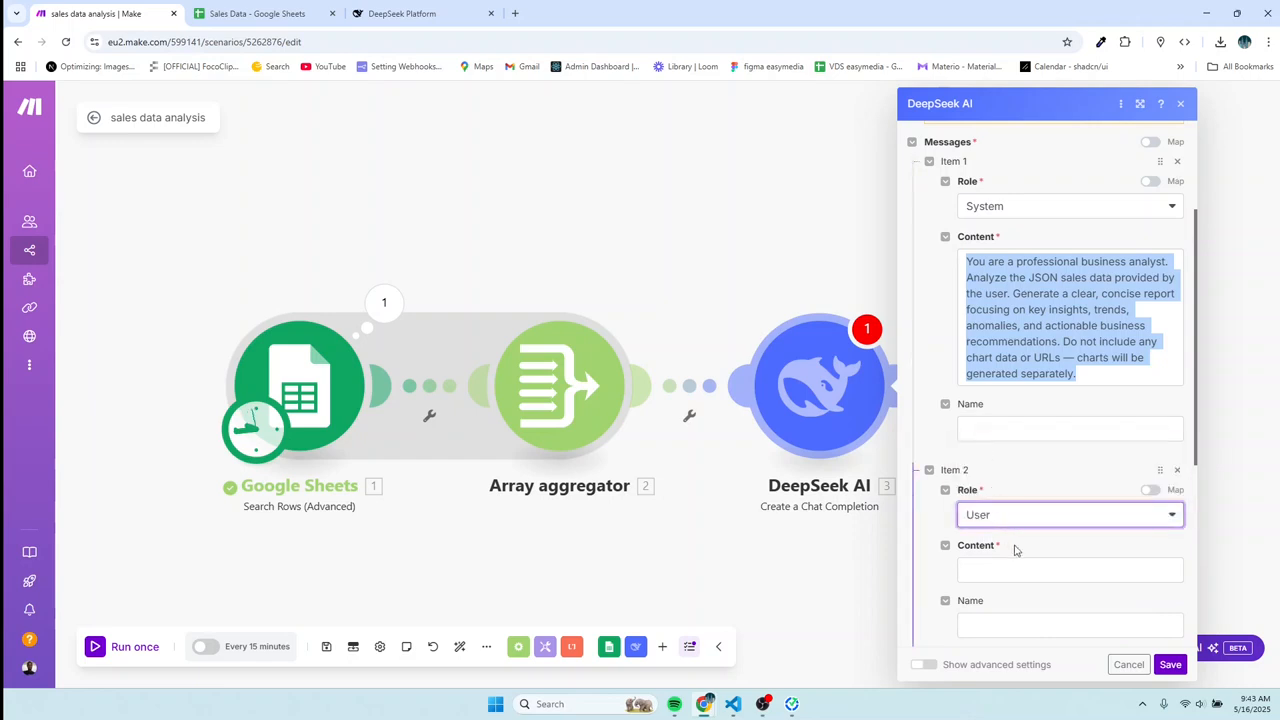
scroll(1016, 548, "down", 3)
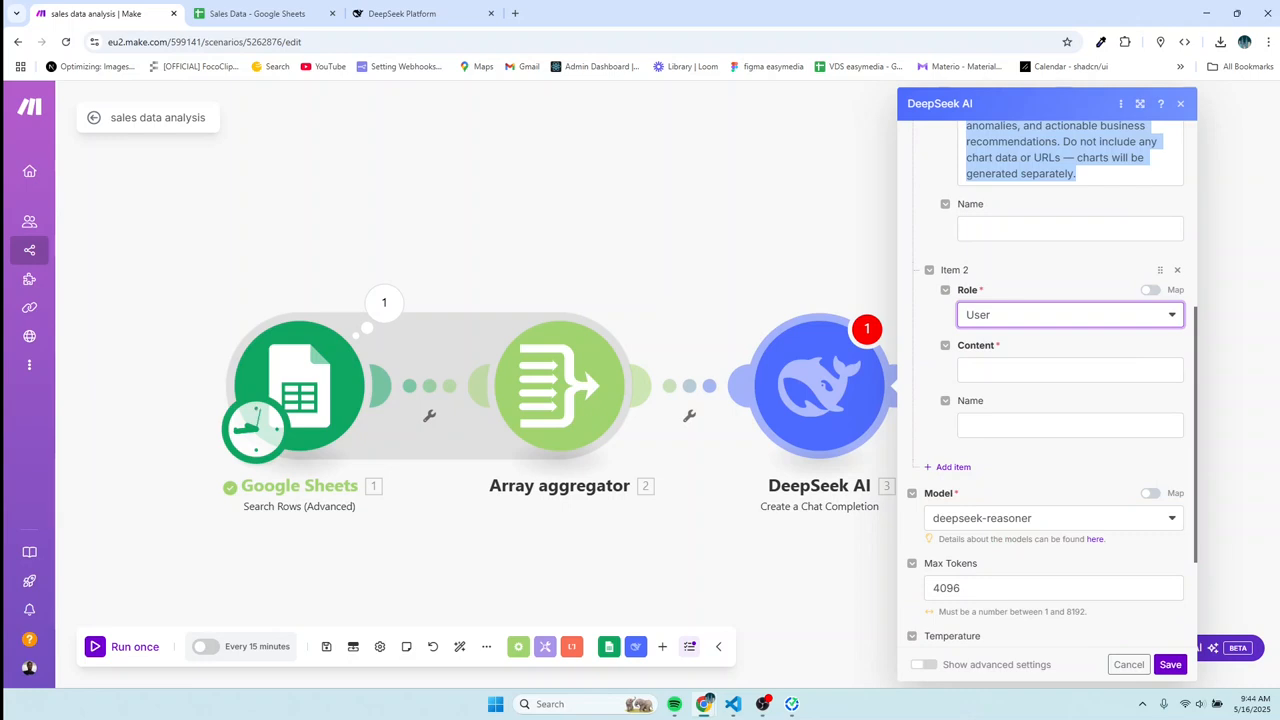
key("alt+Tab")
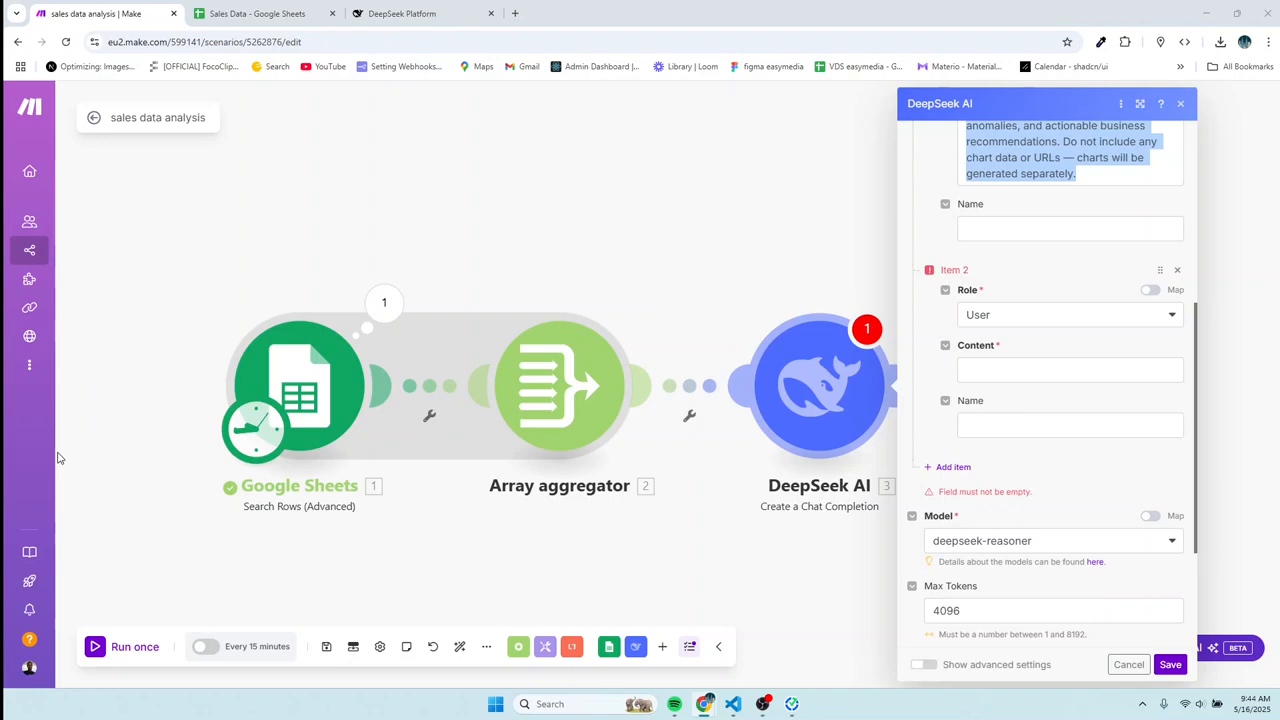
left_click(975, 368)
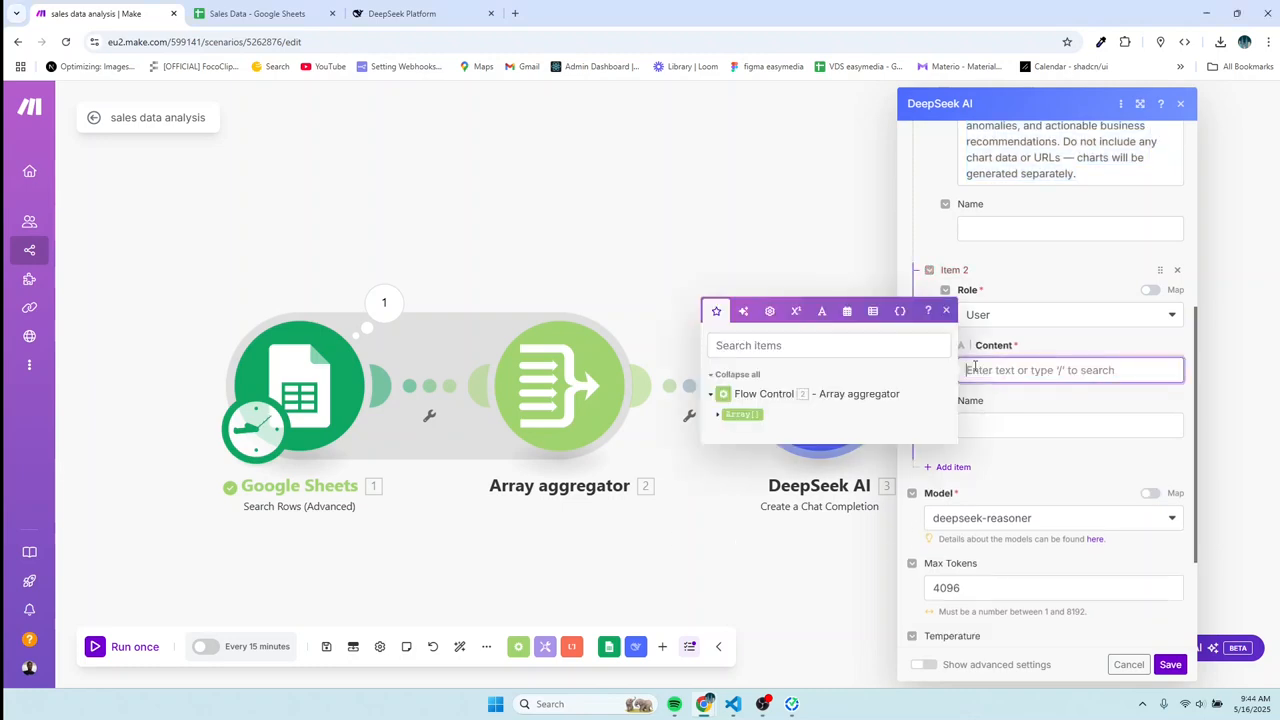
type("Here is today's sales data in JSON format:\\n\\n{{7.array}}\\n\\nPlease provide:\\n1. Key insights from the sales data.\\n2. Any notable trends or anomalies.\\n3. The top 5 best-selling products by quantity.\\n4. A breakdown of sales by region and by product category.\\n5. Three actionable business recommendations based on this data.")
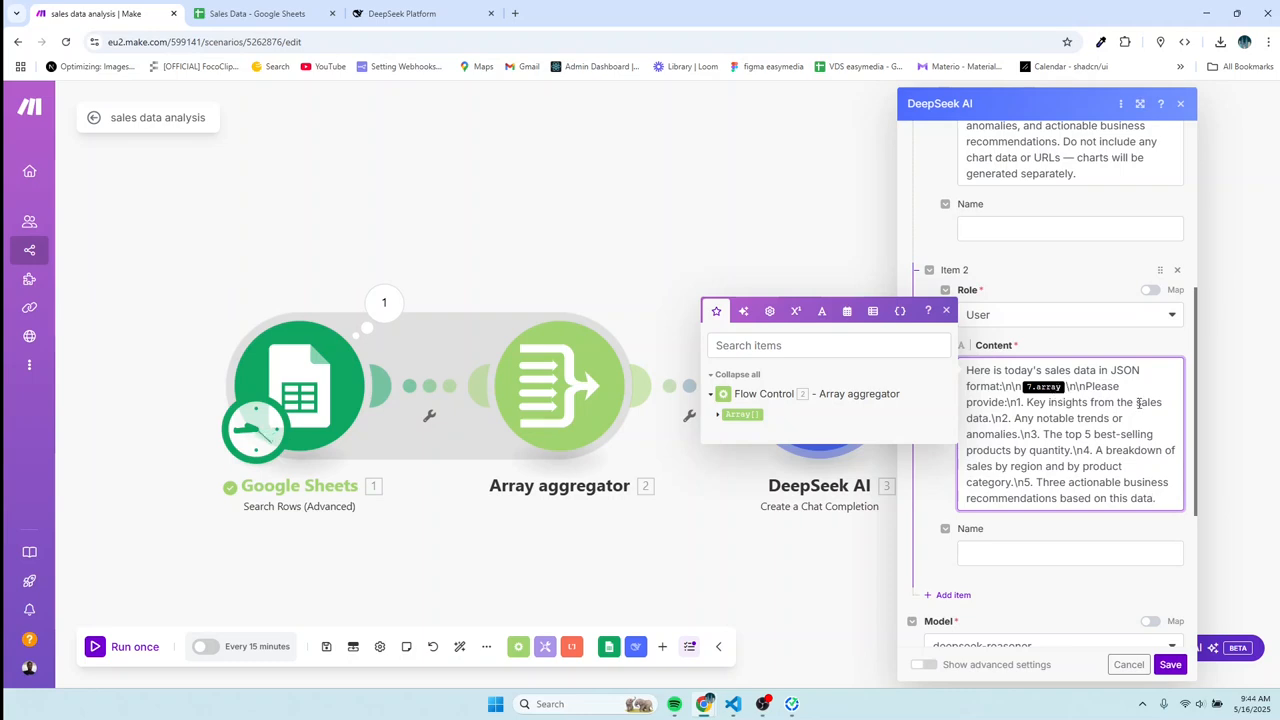
- Replace the 7.array placeholder with the aggregator's Array item and save the DeepSeek settings
key("BackSpace")
left_click_drag(742, 414, 745, 414)
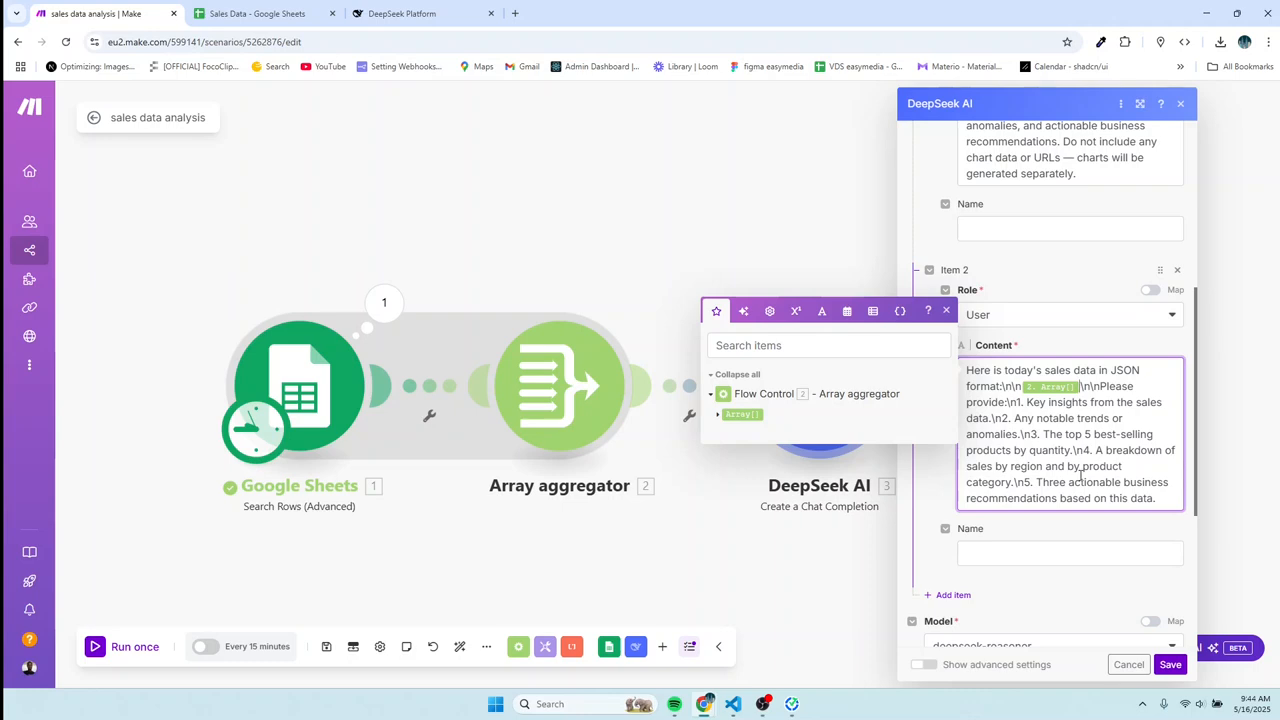
scroll(1080, 475, "down", 1)
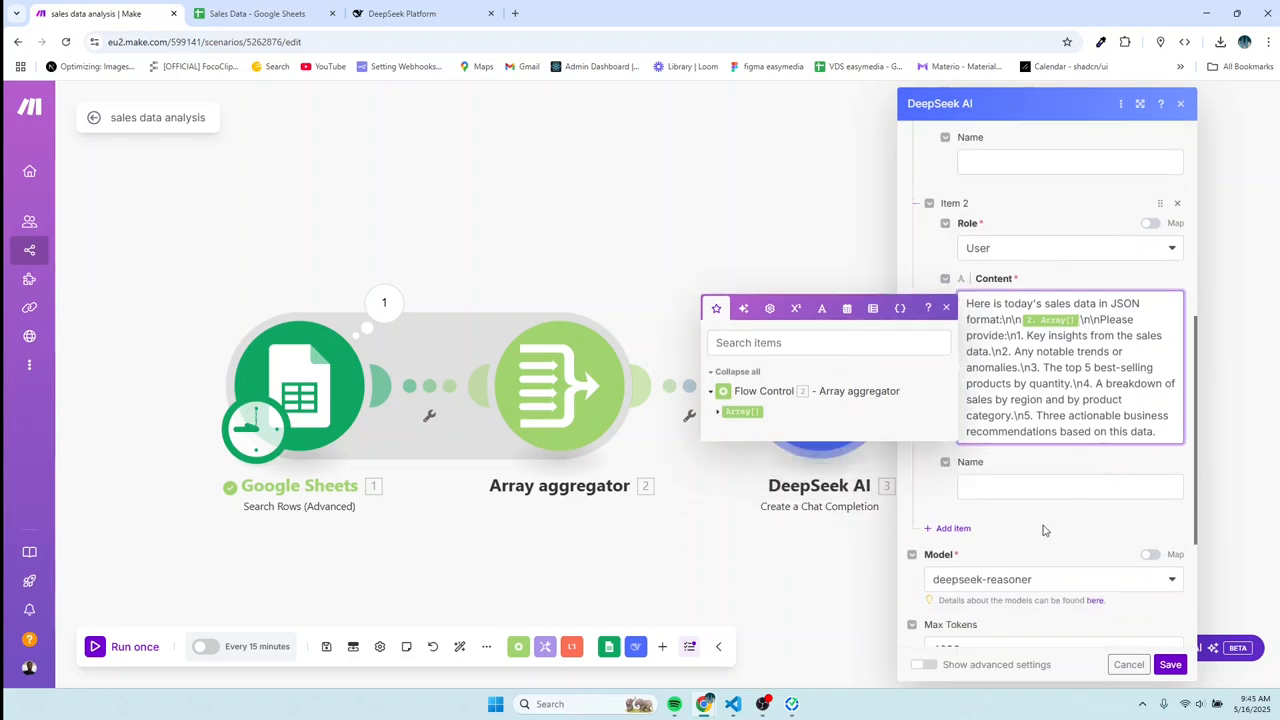
scroll(1012, 557, "down", 1)
scroll(1012, 557, "down", 1)
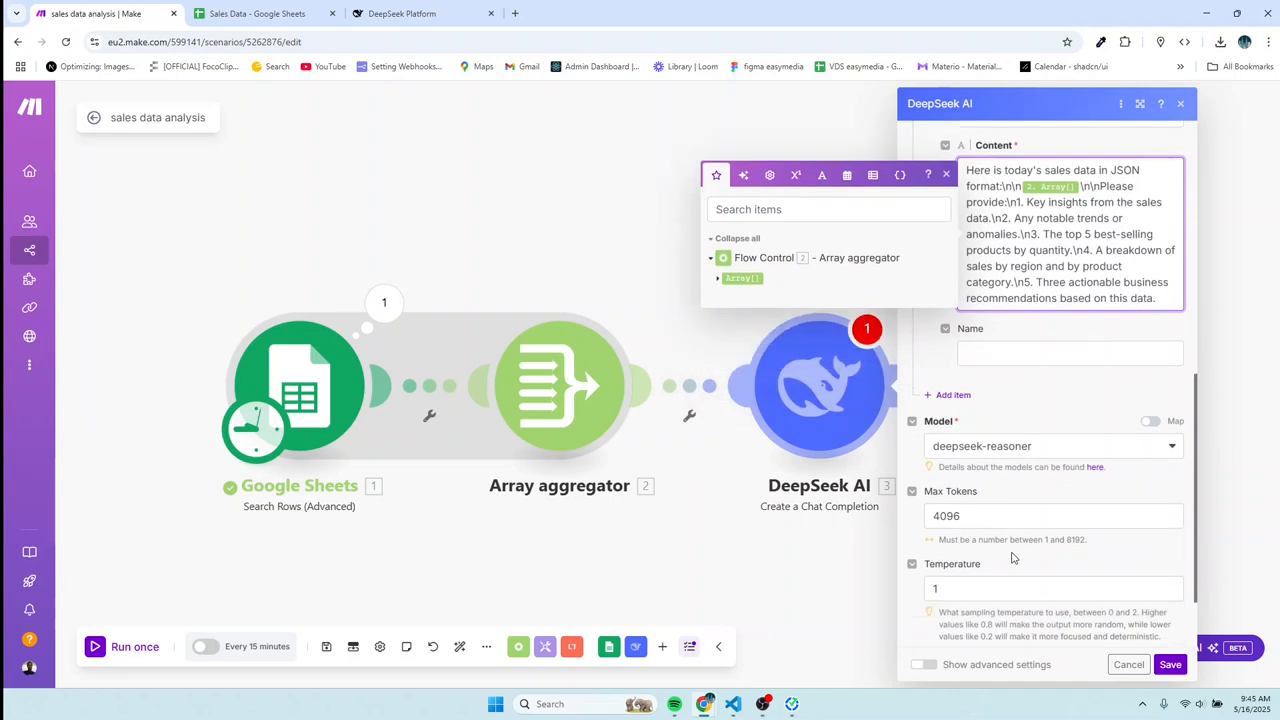
scroll(1012, 556, "up", 2)
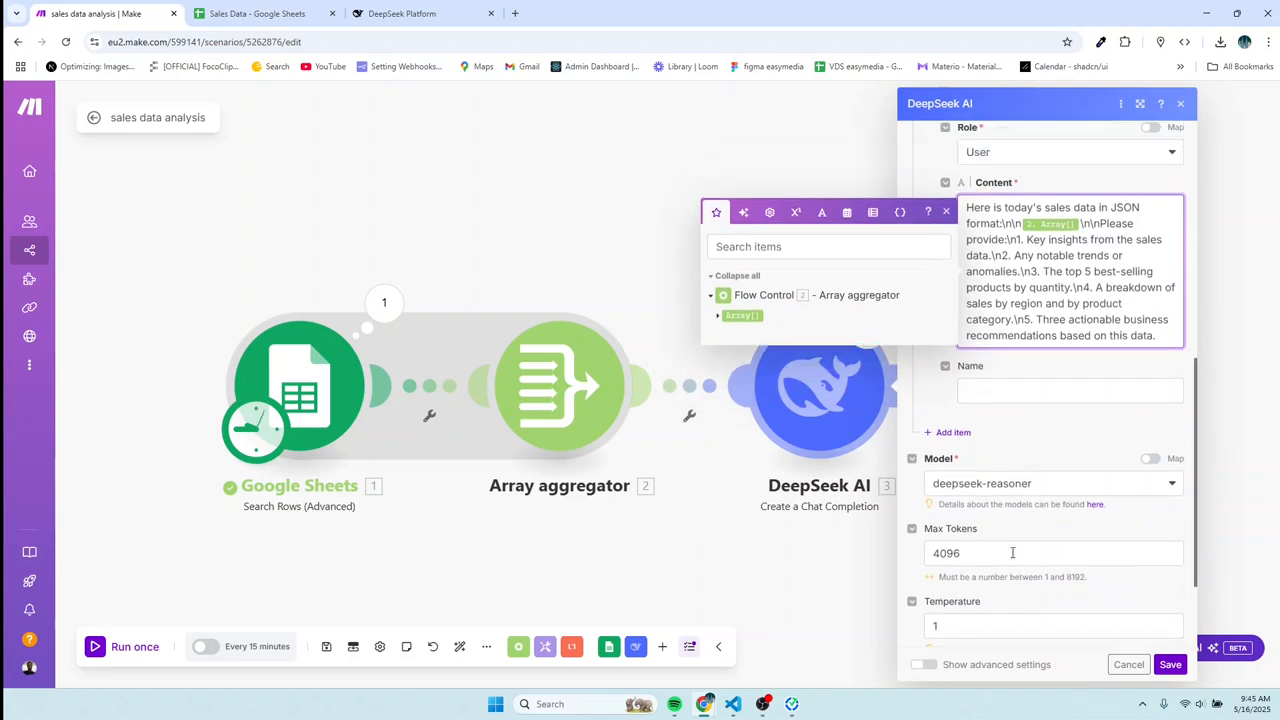
scroll(1004, 551, "down", 3)
scroll(1002, 550, "down", 1)
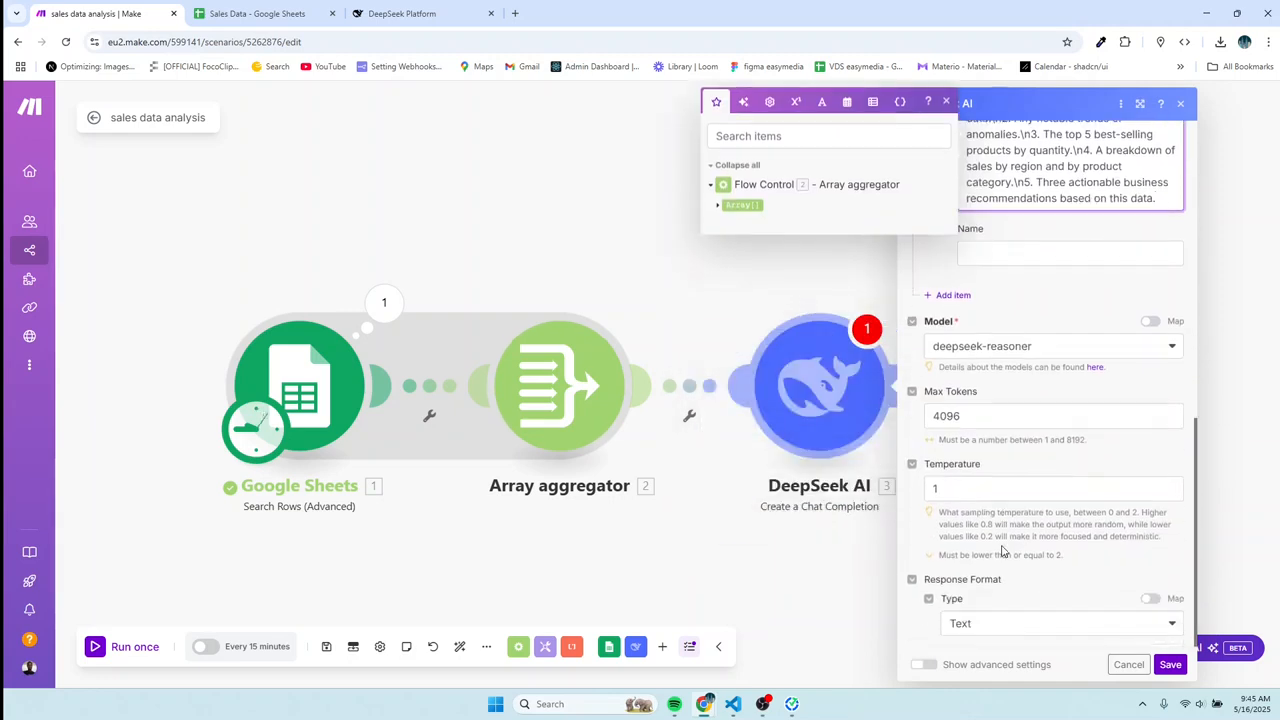
scroll(1115, 591, "up", 3)
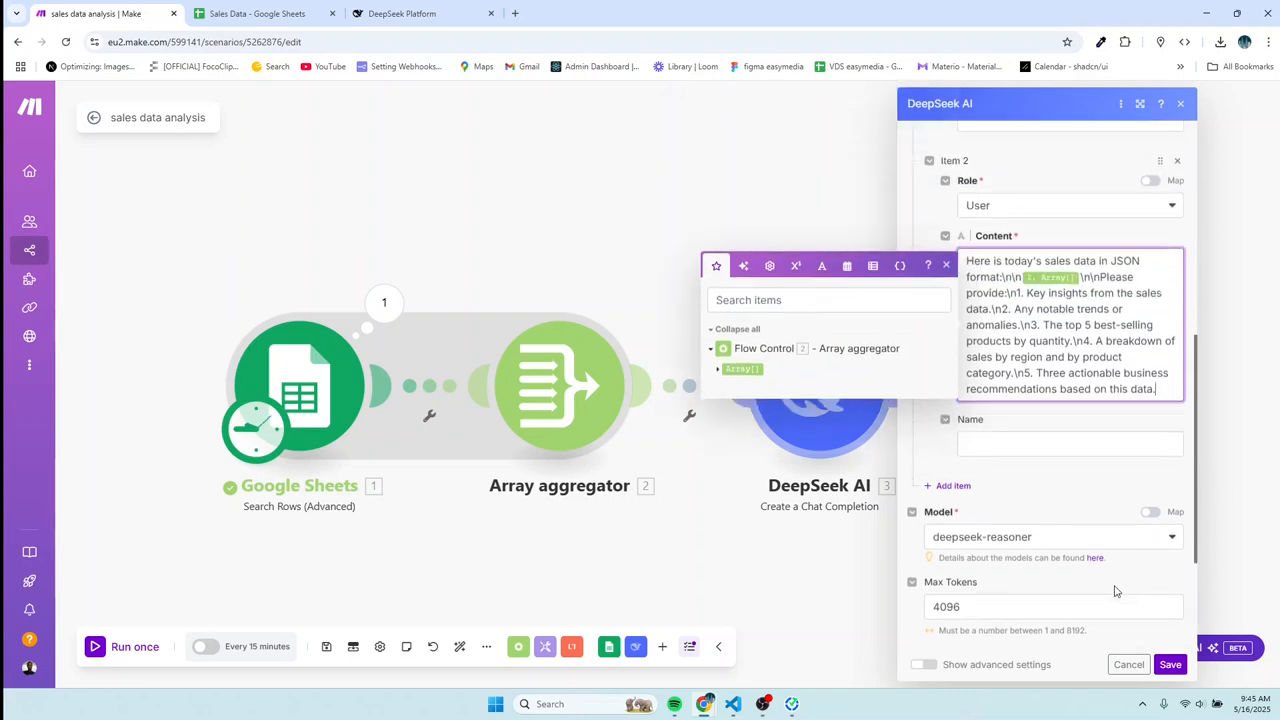
scroll(1115, 591, "down", 3)
left_click(1169, 666)
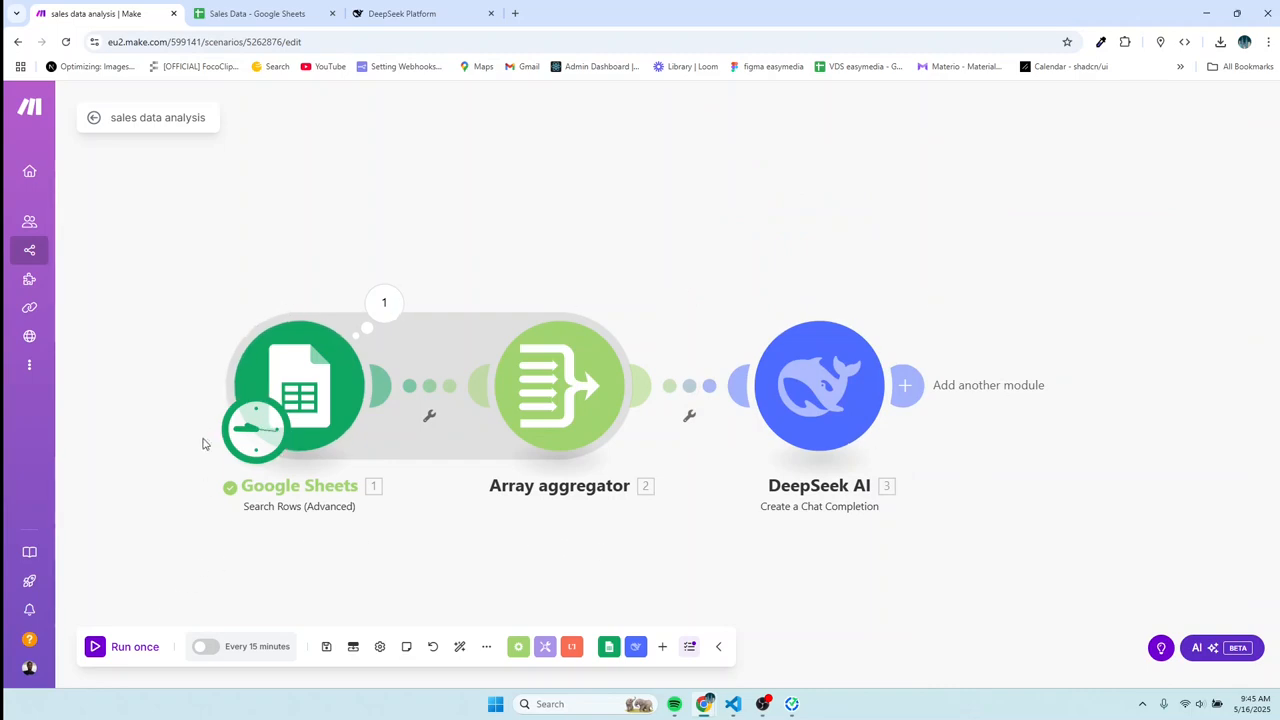
- Run the scenario once, with DeepSeek AI returning 1 bundle after Sheets and the aggregator
left_click(130, 652)
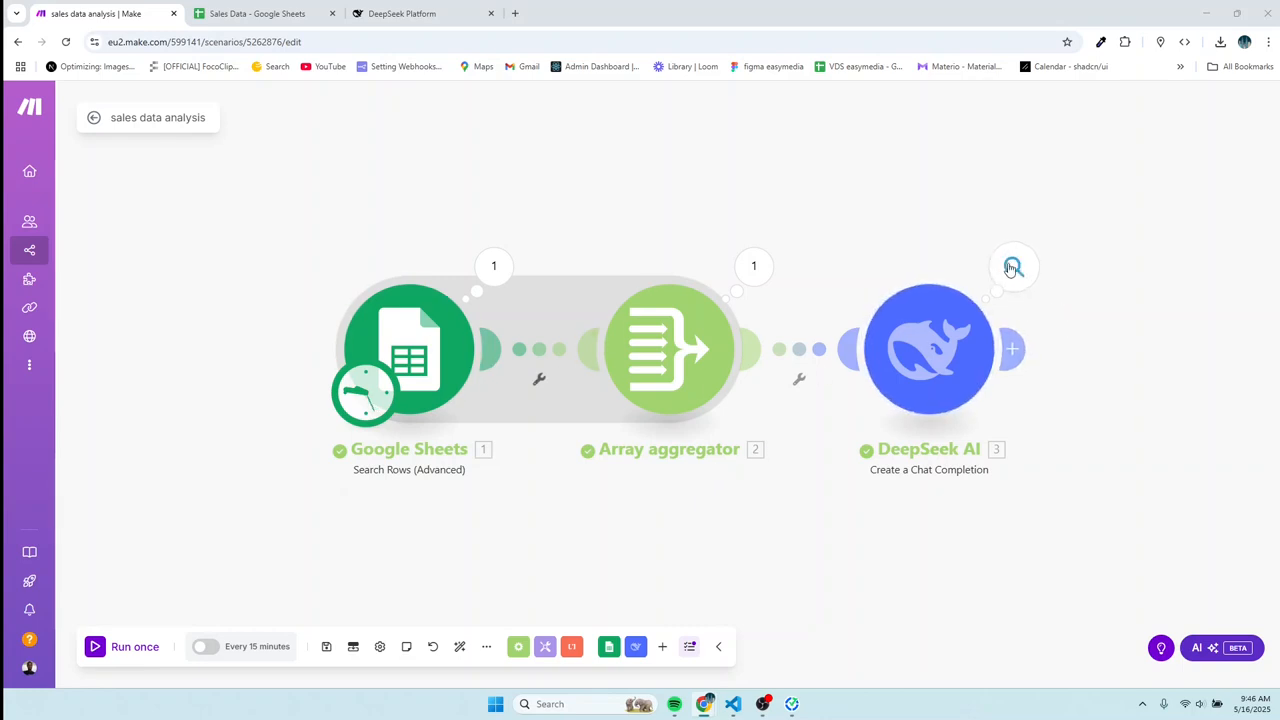
- Open DeepSeek AI's run output, expand the Result and zoom in on the report
left_click(1012, 268)
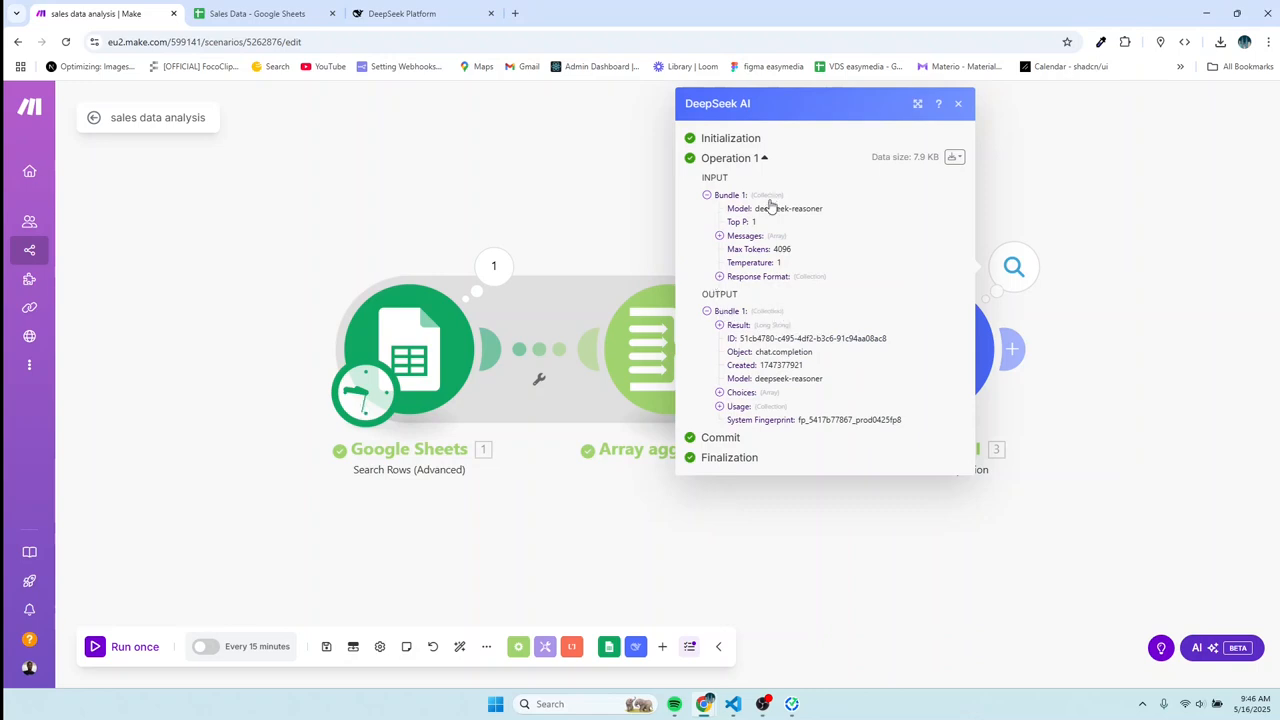
left_click(765, 327)
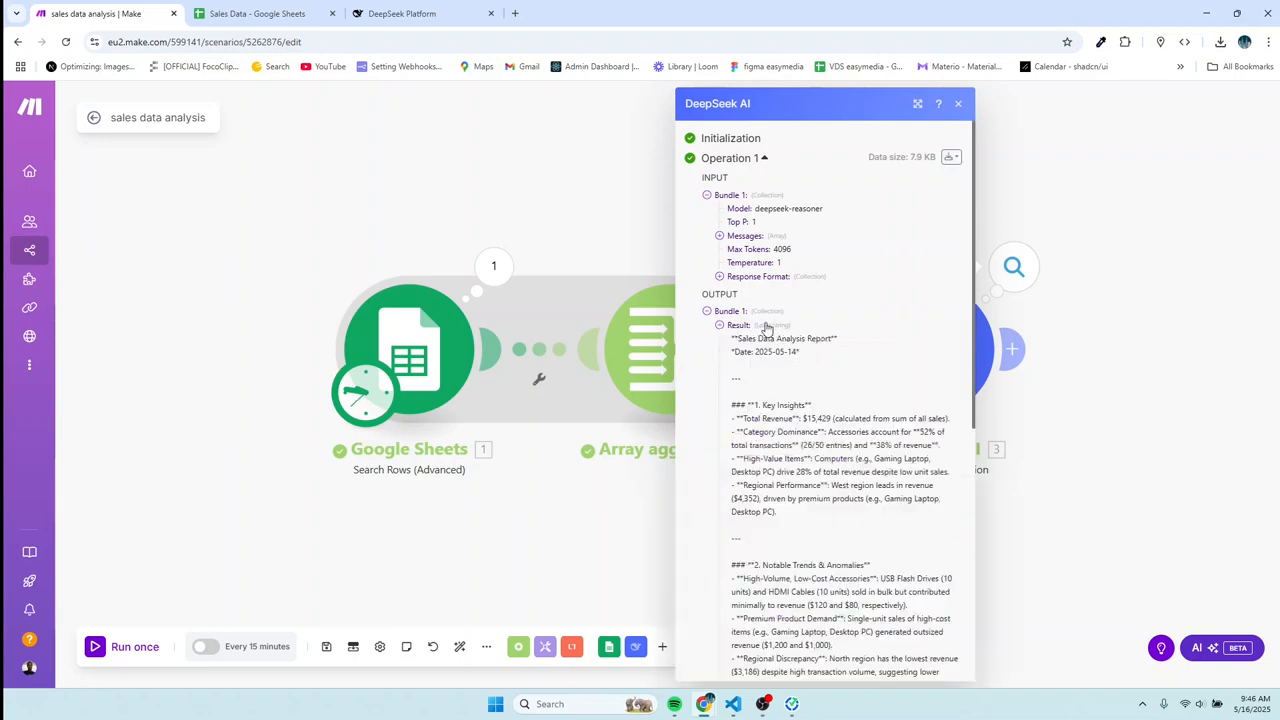
scroll(829, 436, "down", 4)
scroll(828, 441, "up", 2)
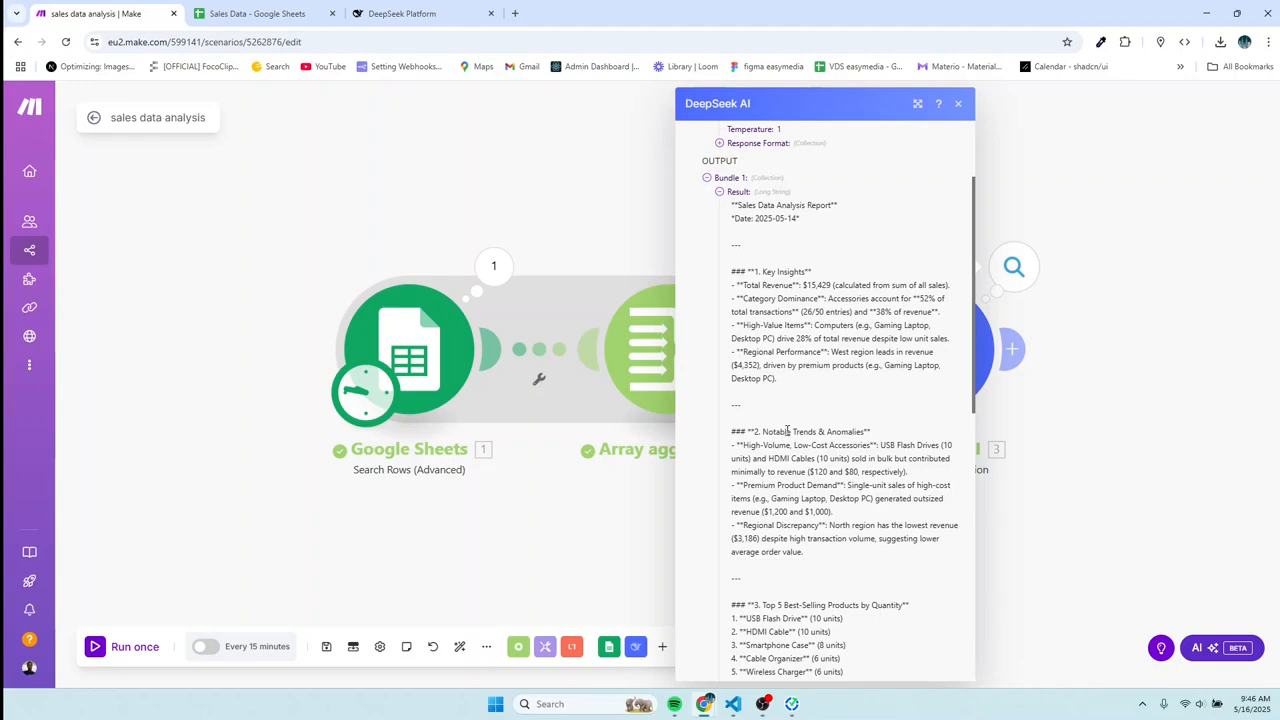
key("ctrl+plus")
key("ctrl+plus")
key("ctrl+plus")
key("ctrl+plus")
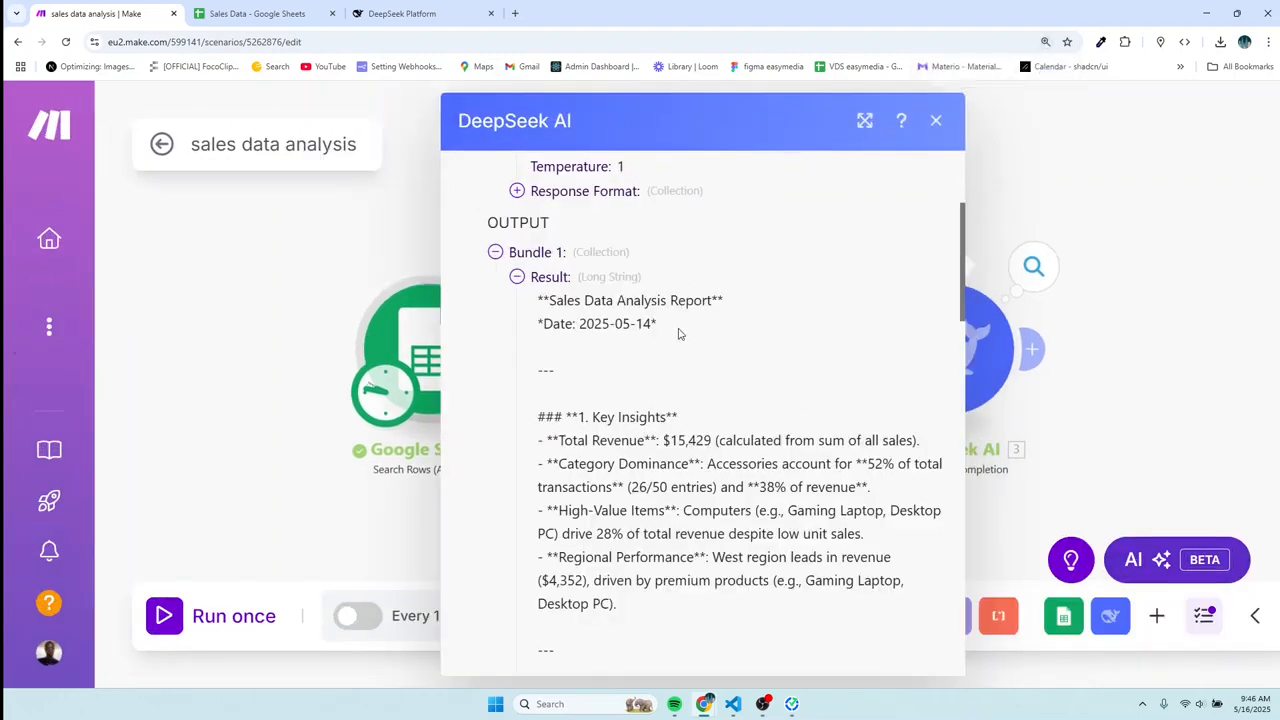
- Read through the Sales Data Analysis Report ($15,429 total revenue), then close it and recentre the canvas
left_click_drag(674, 331, 540, 304)
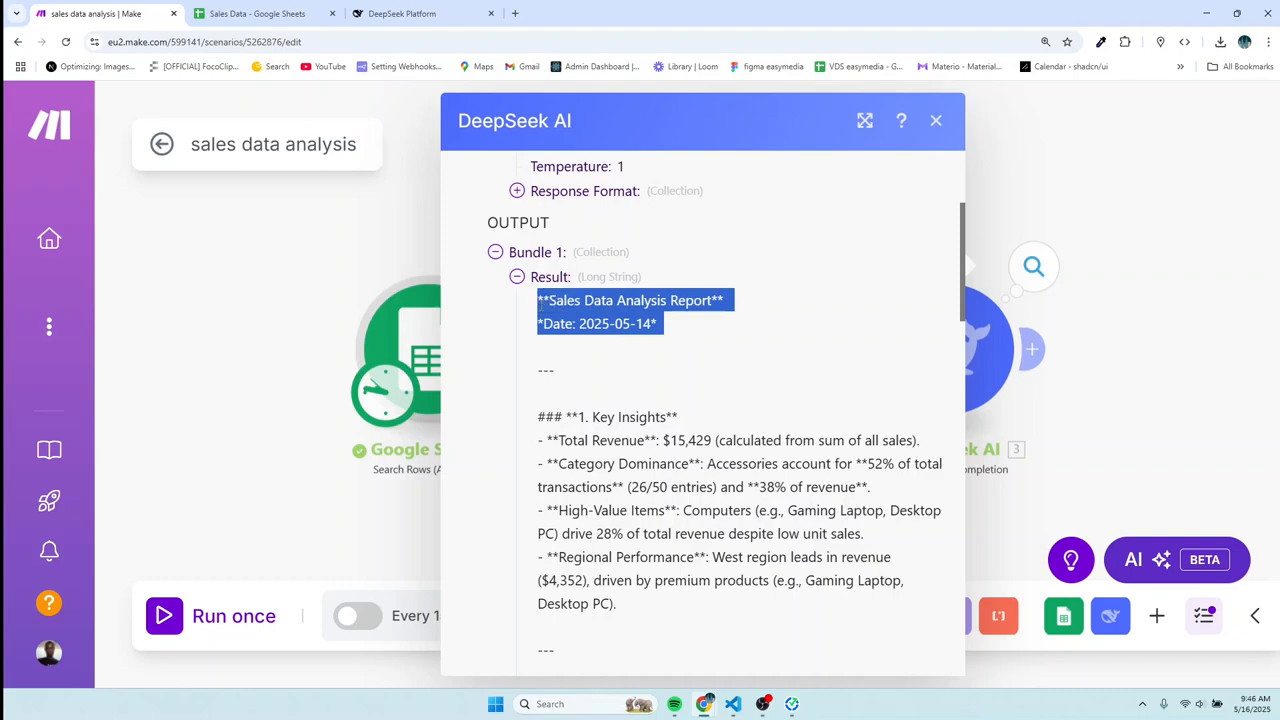
scroll(711, 360, "down", 3)
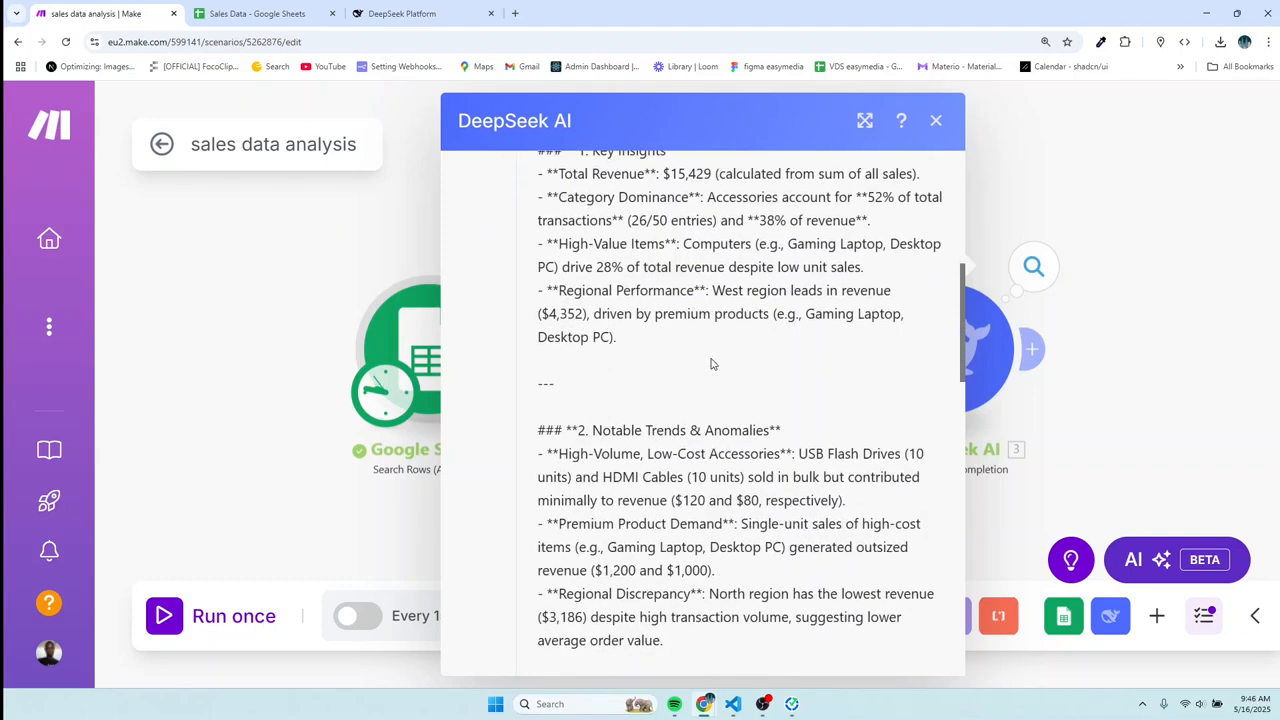
scroll(711, 364, "down", 10)
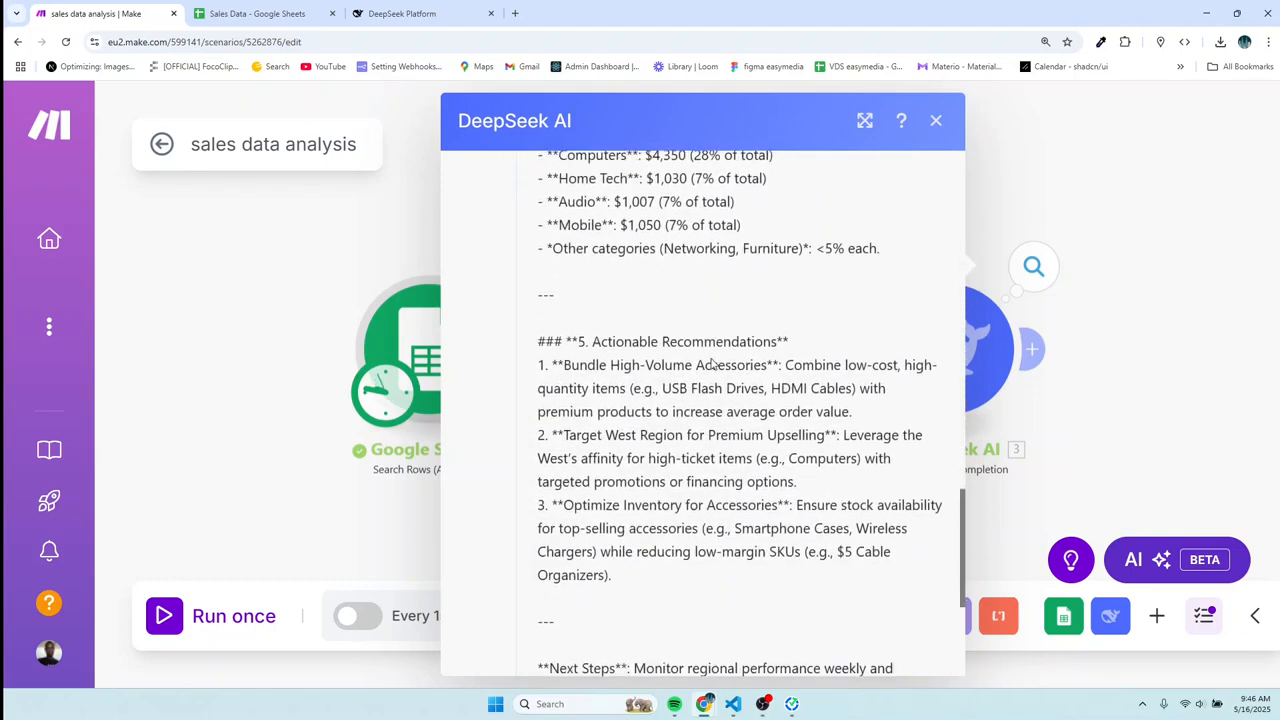
scroll(711, 364, "down", 3)
scroll(711, 360, "up", 4)
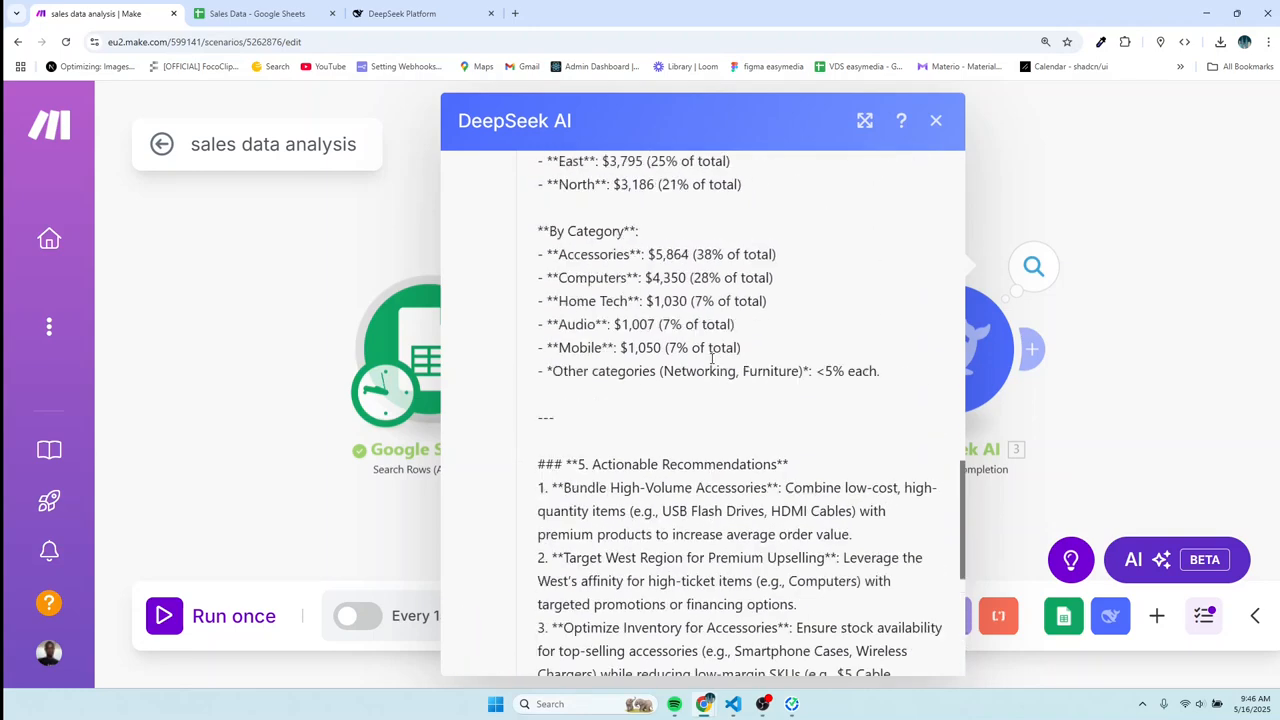
scroll(711, 360, "up", 12)
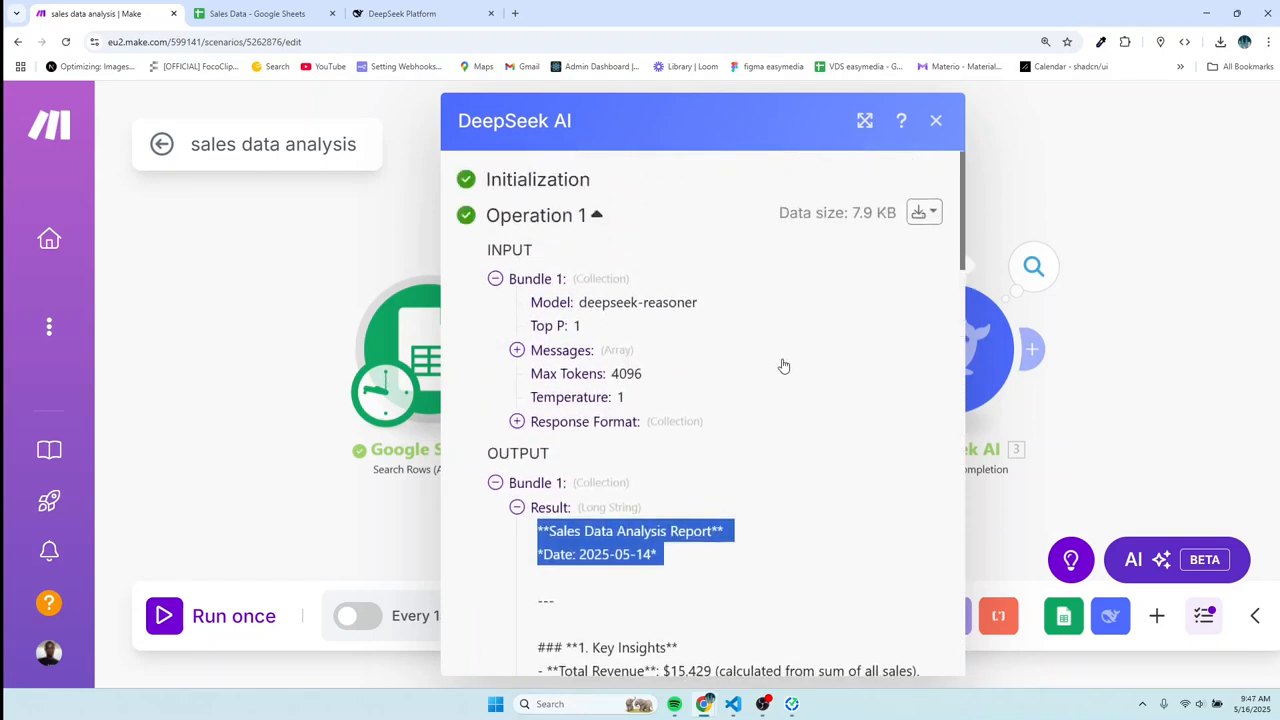
scroll(1078, 369, "down", 1)
scroll(1078, 369, "down", 1)
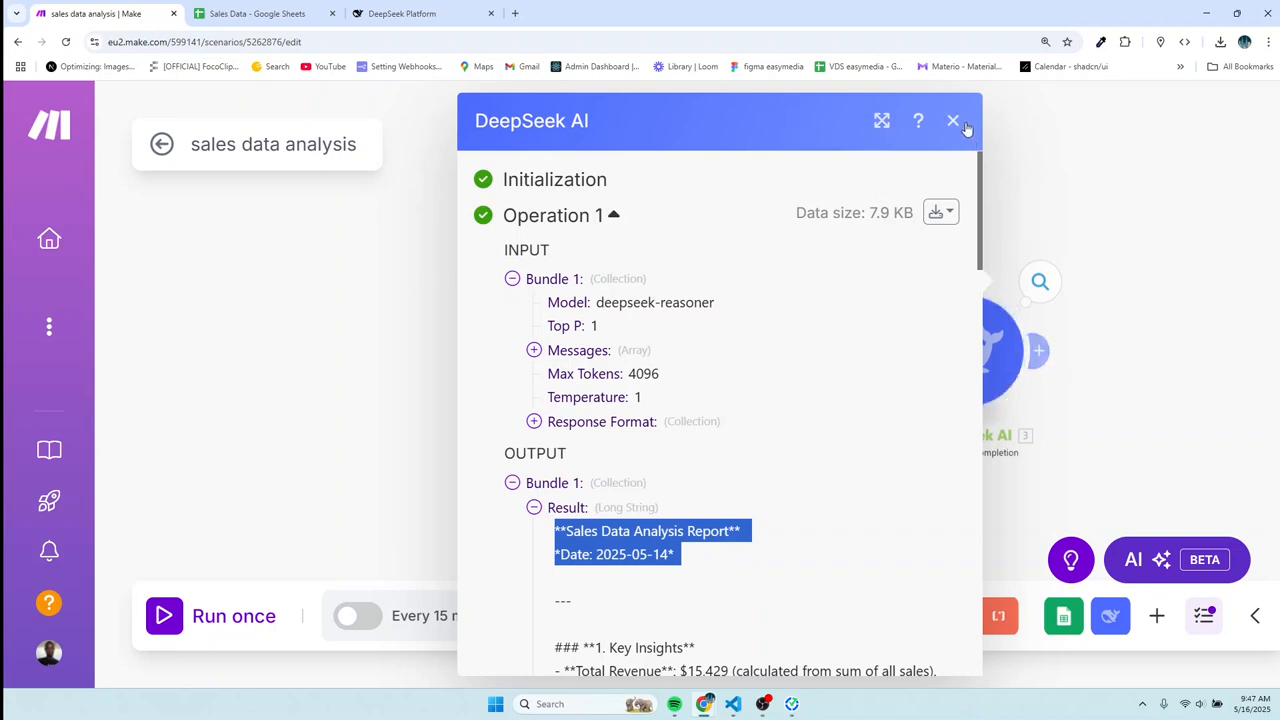
scroll(1099, 185, "down", 5)
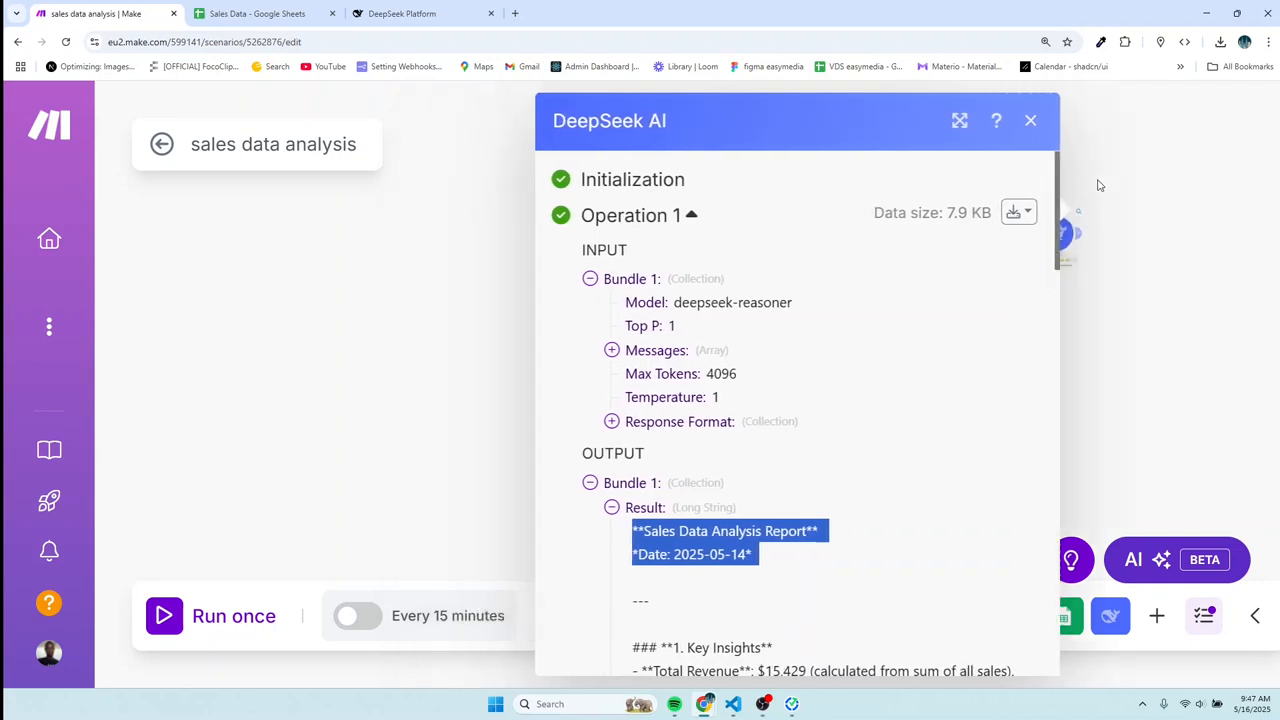
left_click(1099, 185)
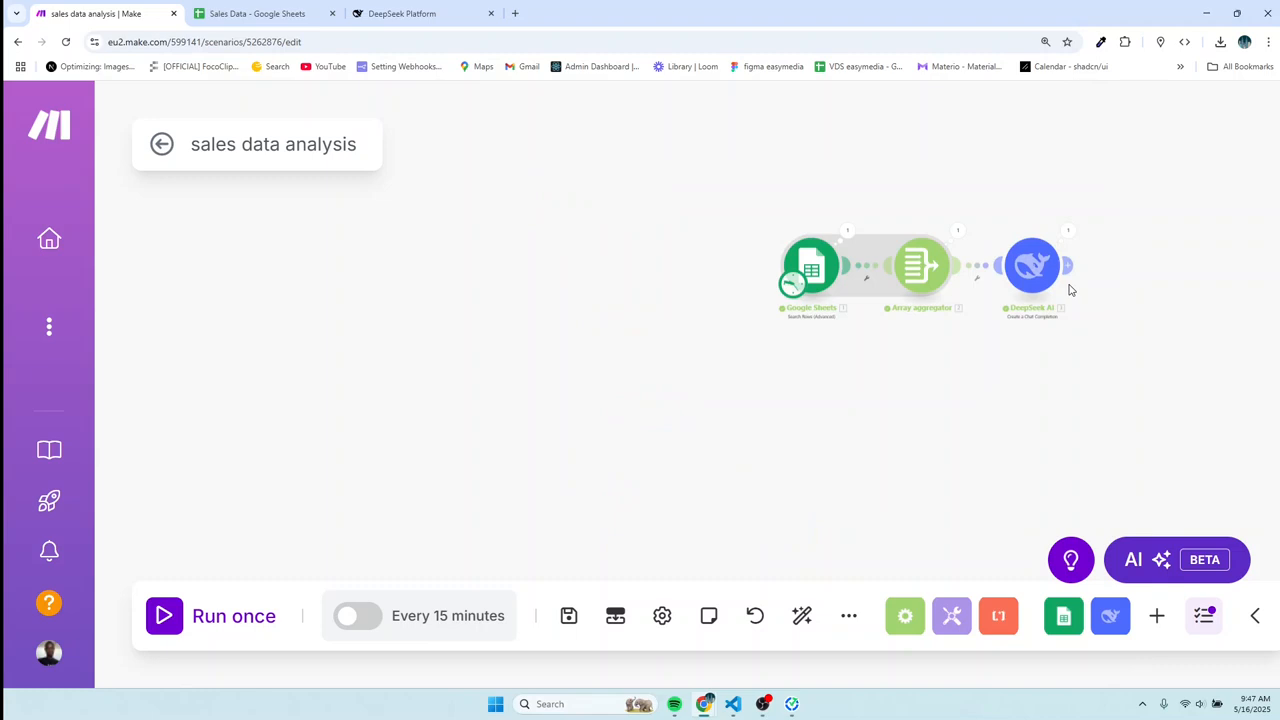
left_click_drag(709, 234, 229, 329)
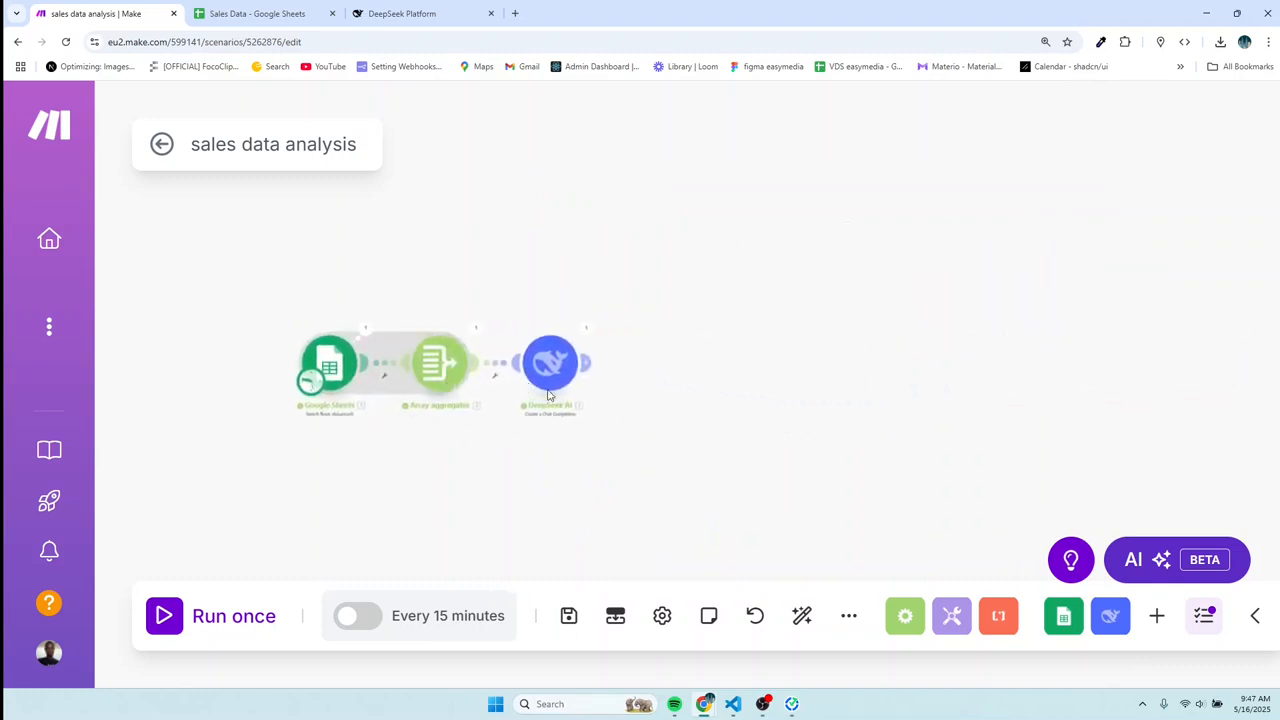
scroll(640, 404, "up", 3)
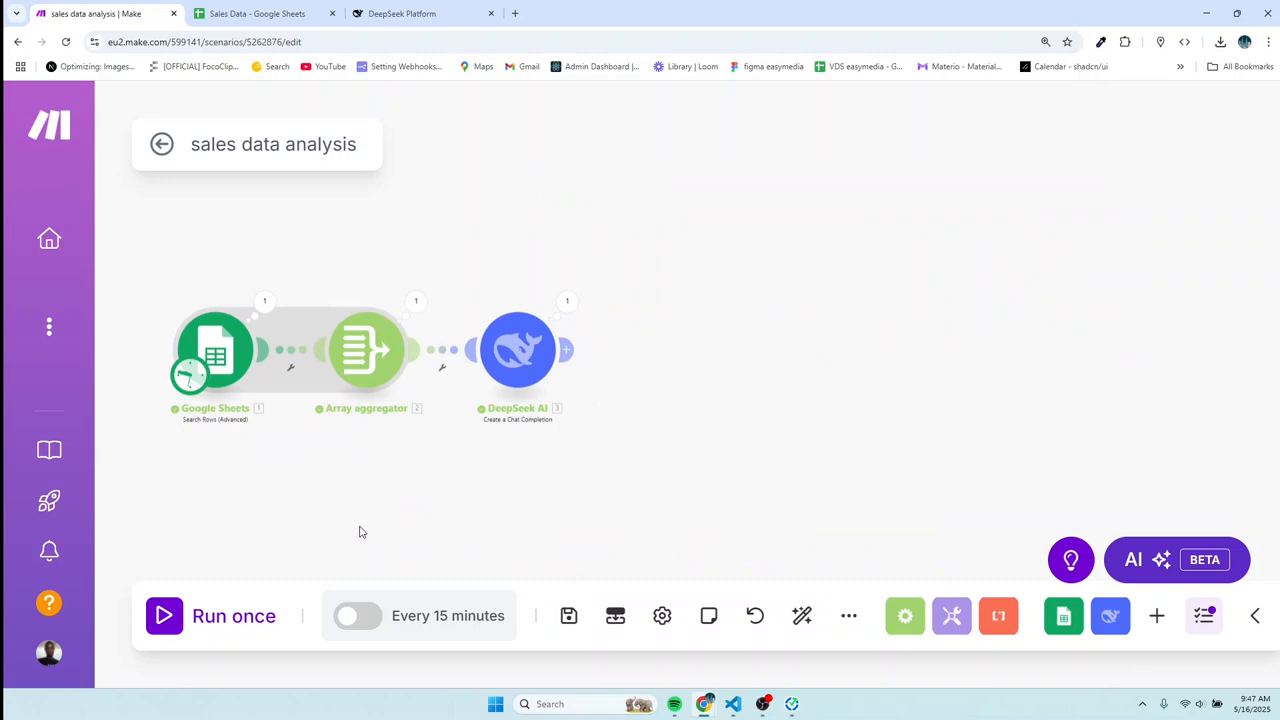
- Add a Markdown to HTML module after DeepSeek AI, map 3. Result into Markdown, and save
left_click(567, 350)
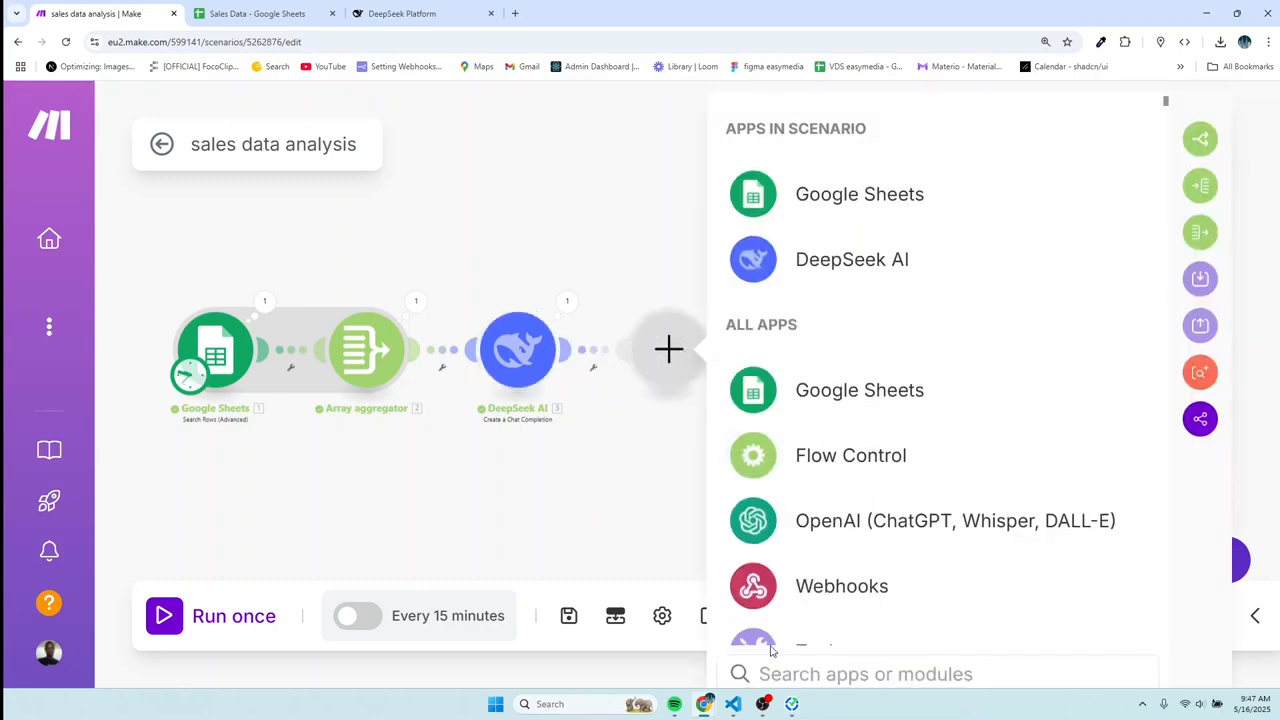
type("mark")
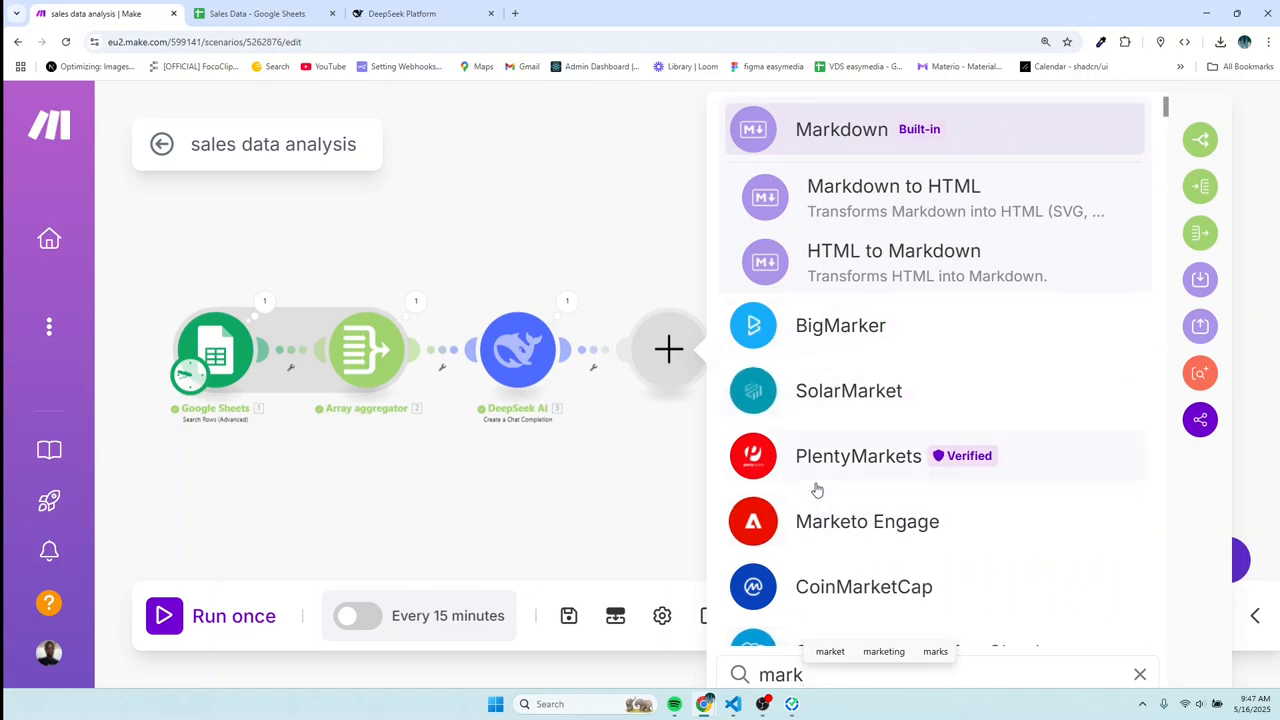
left_click(903, 198)
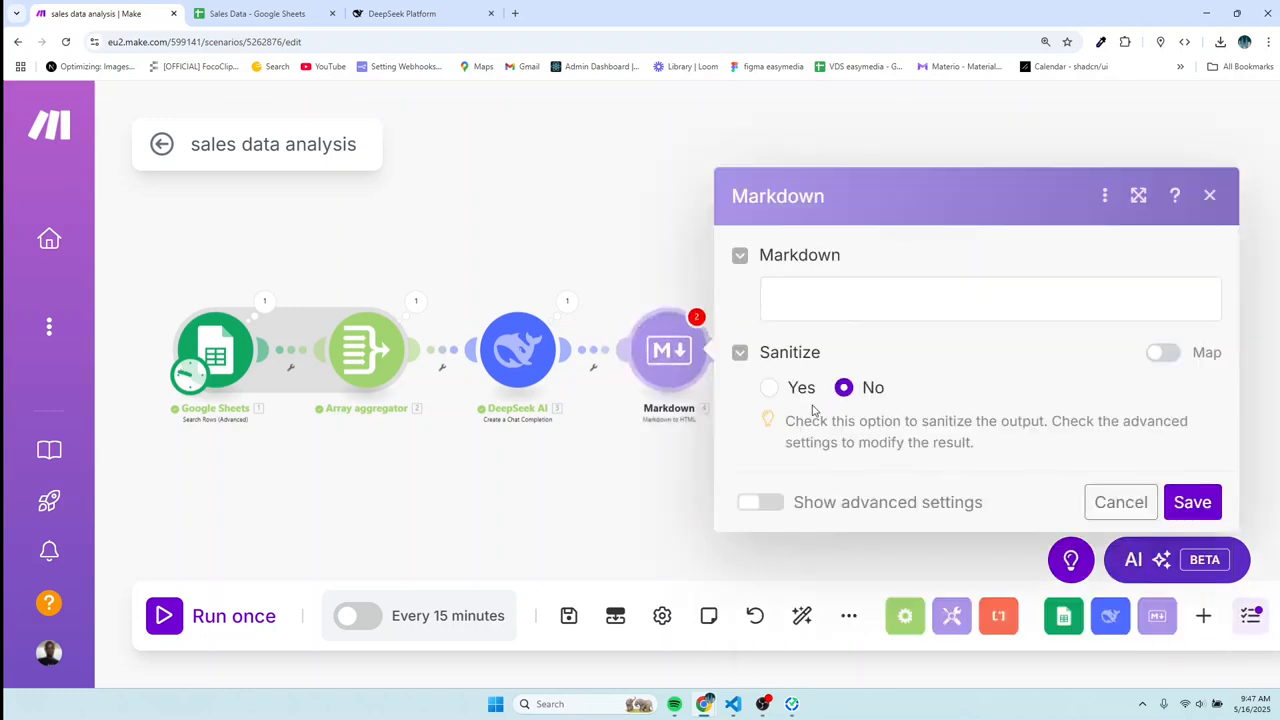
left_click(838, 299)
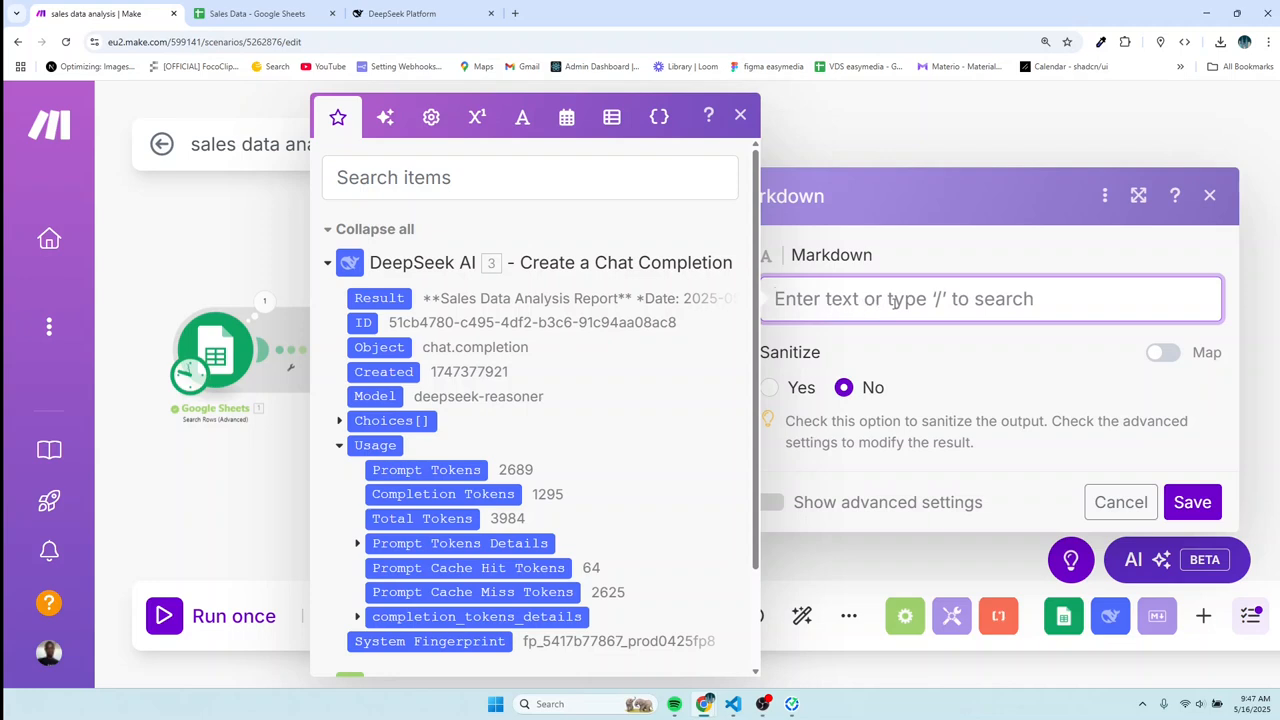
scroll(448, 500, "down", 1)
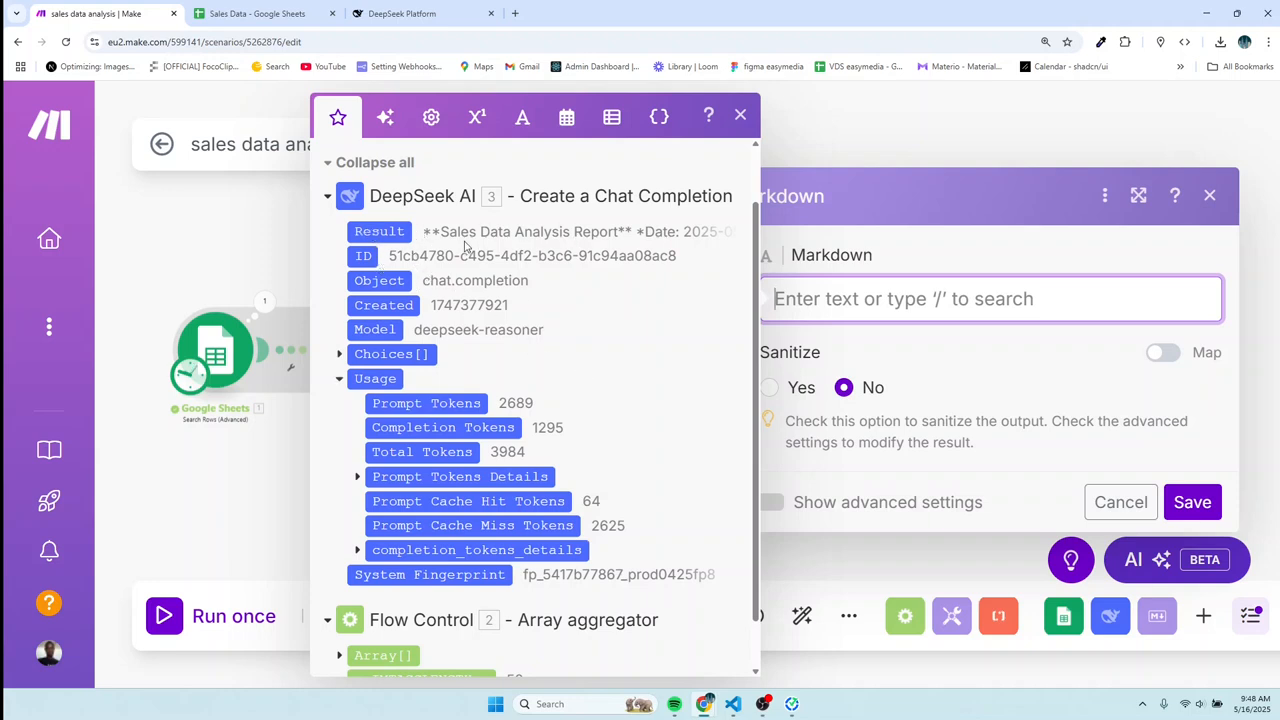
left_click(381, 231)
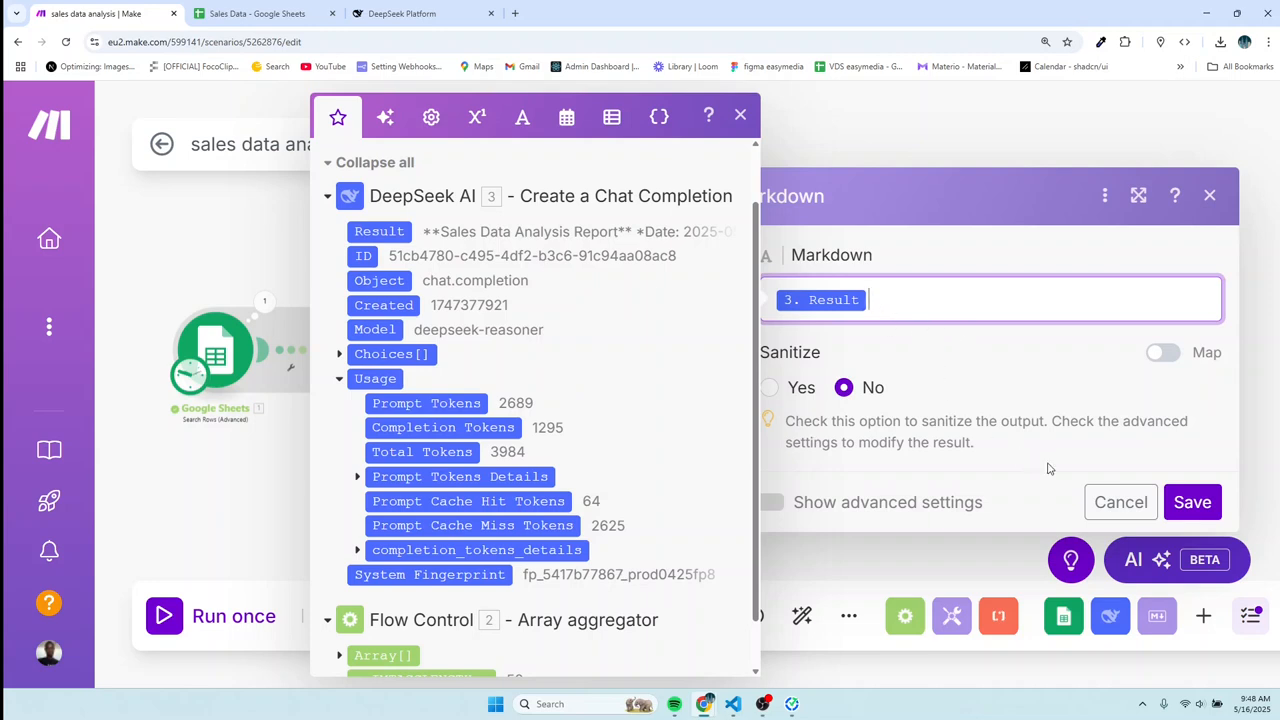
left_click(1196, 508)
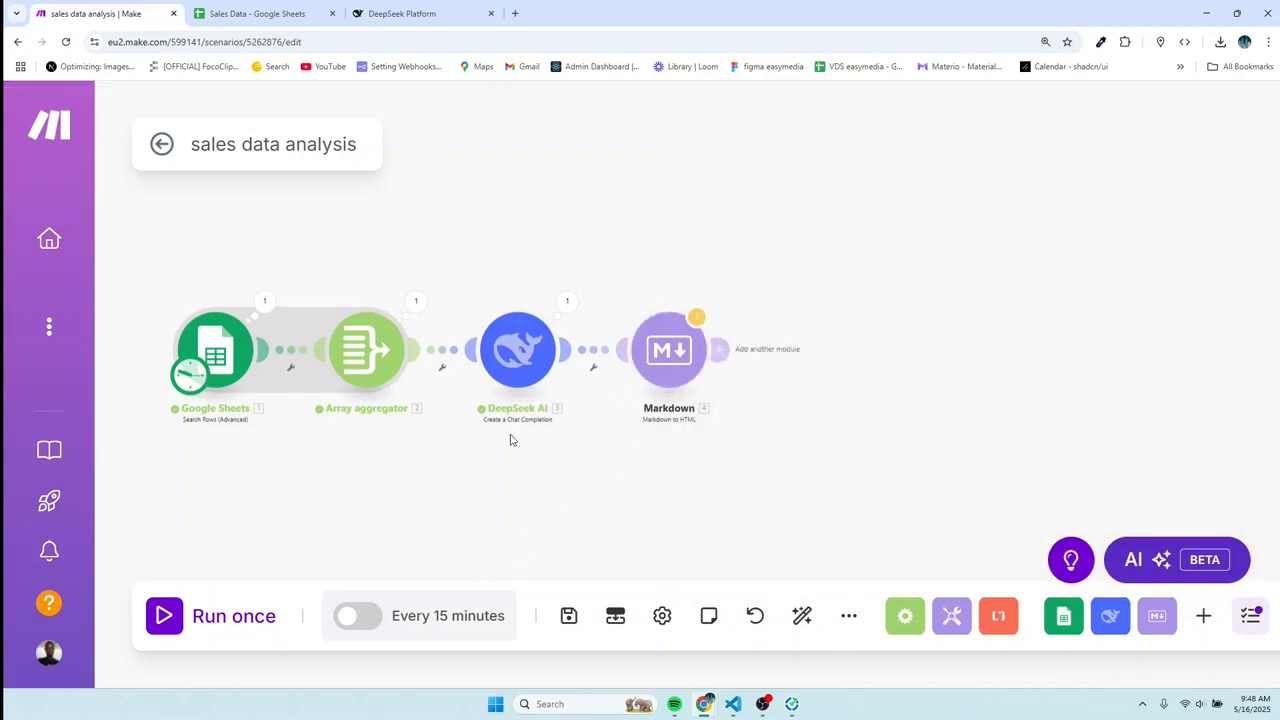
left_click(229, 618)
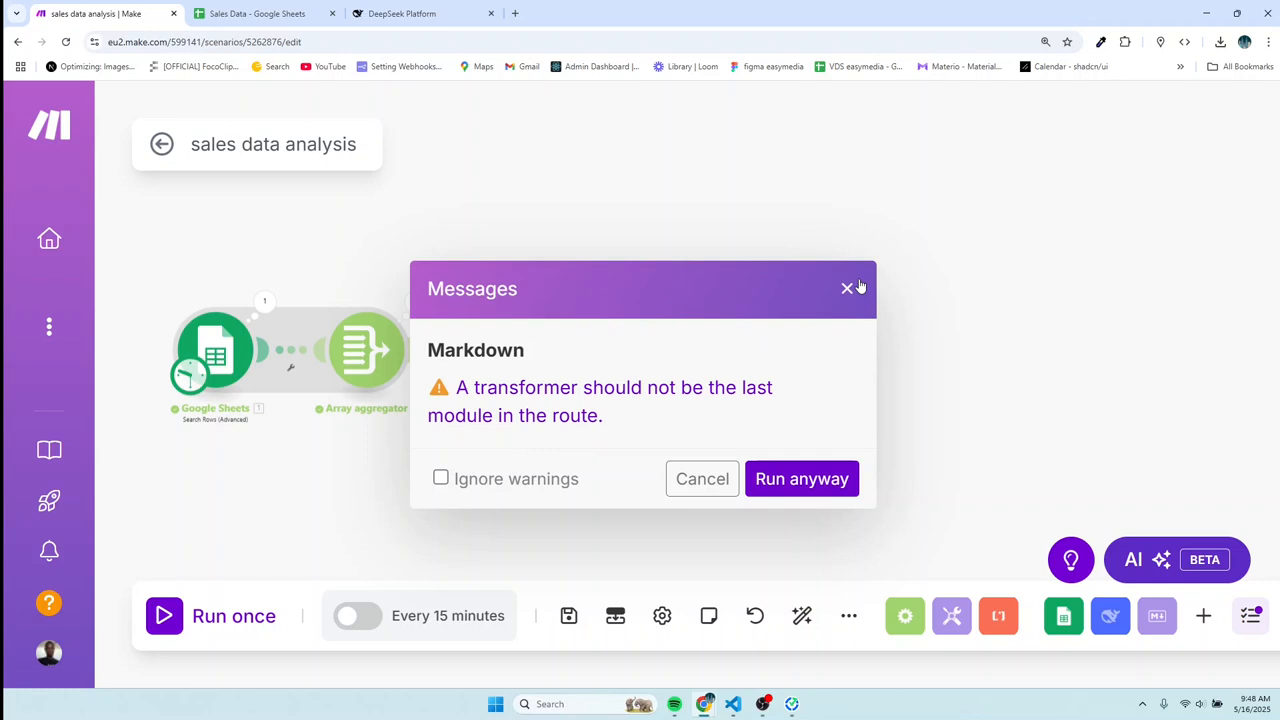
left_click(703, 478)
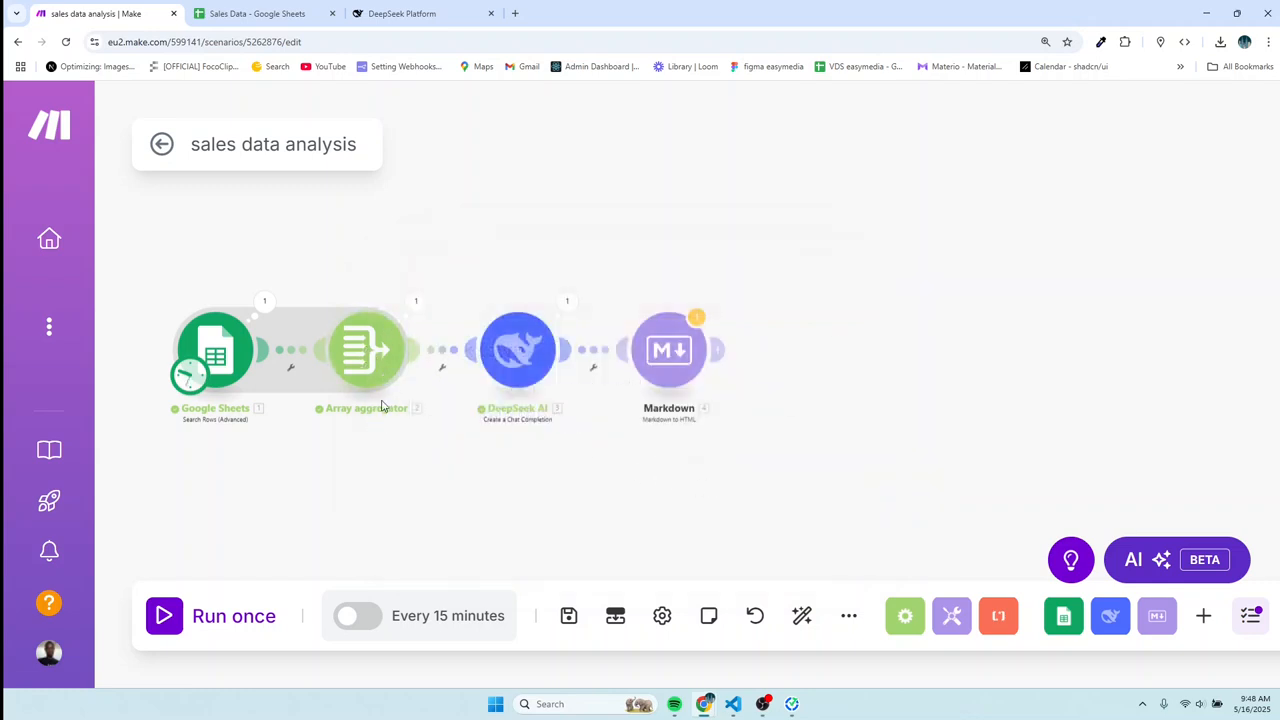
- Add a Google Docs 'Create a Document' module after the Markdown step
left_click(719, 352)
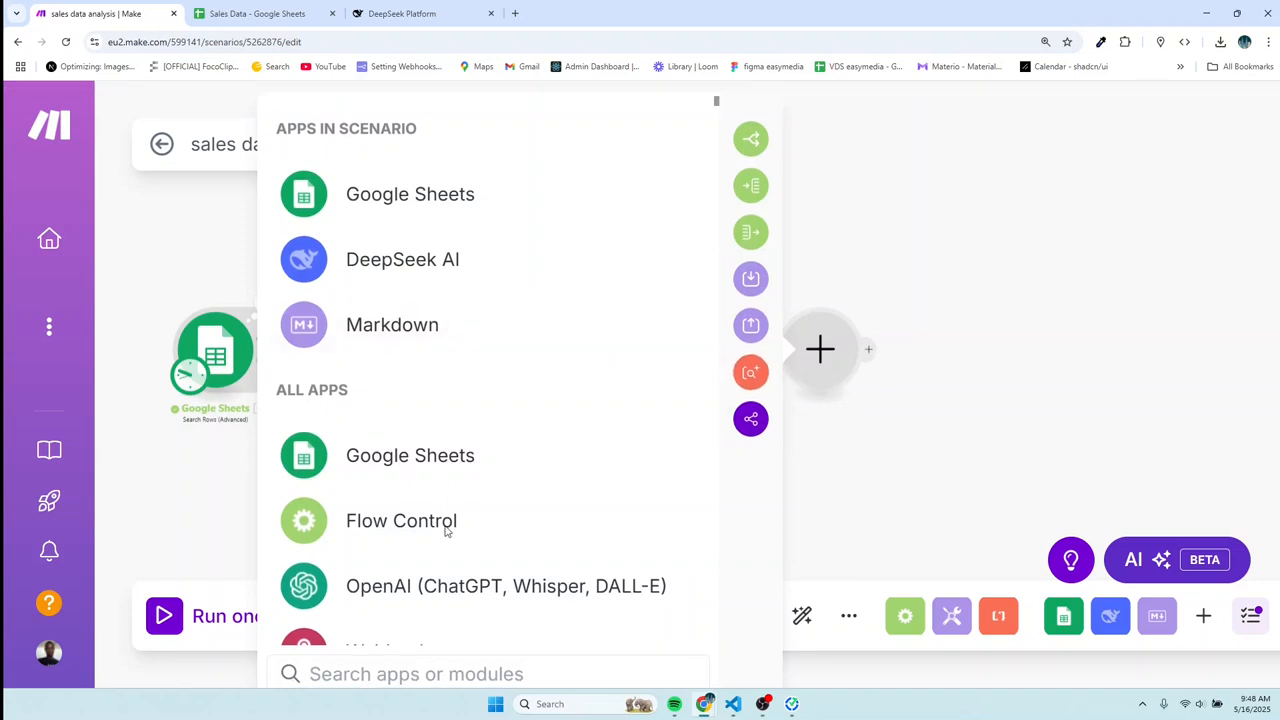
type("goog")
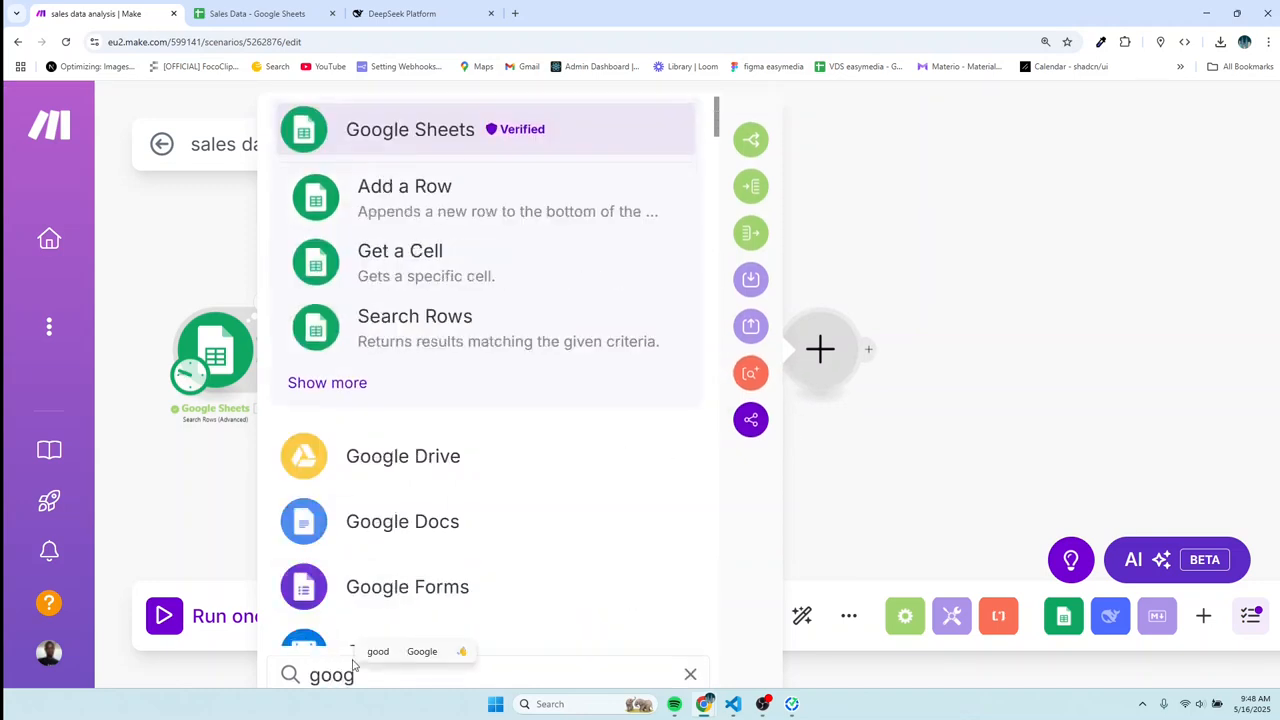
type("le ")
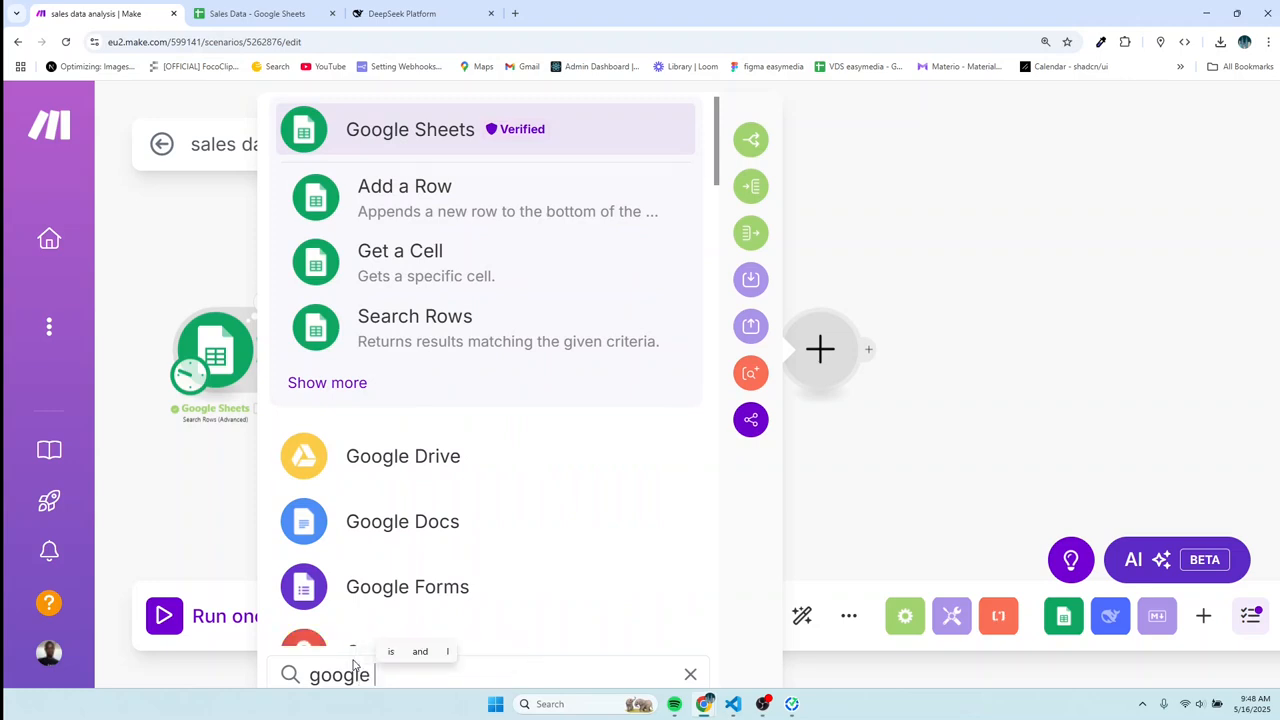
type("doc")
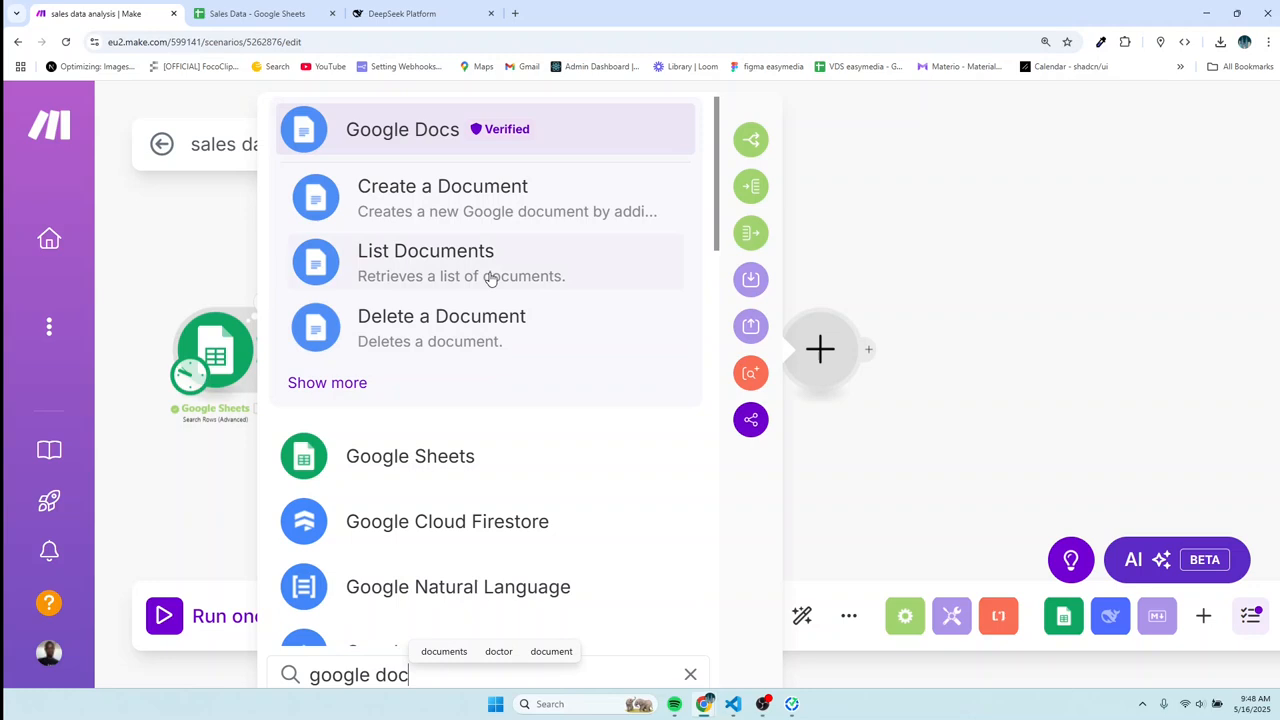
left_click(468, 201)
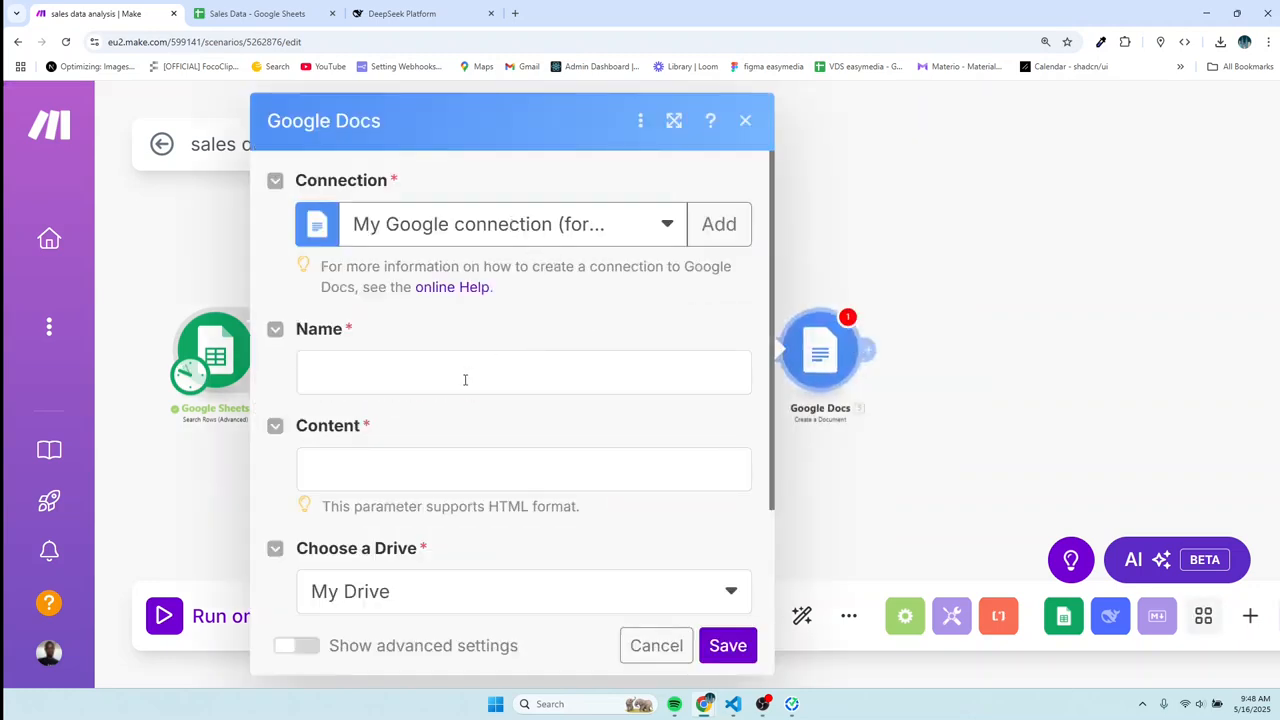
- Name the new document 'daily sales data analysis report'
left_click(410, 377)
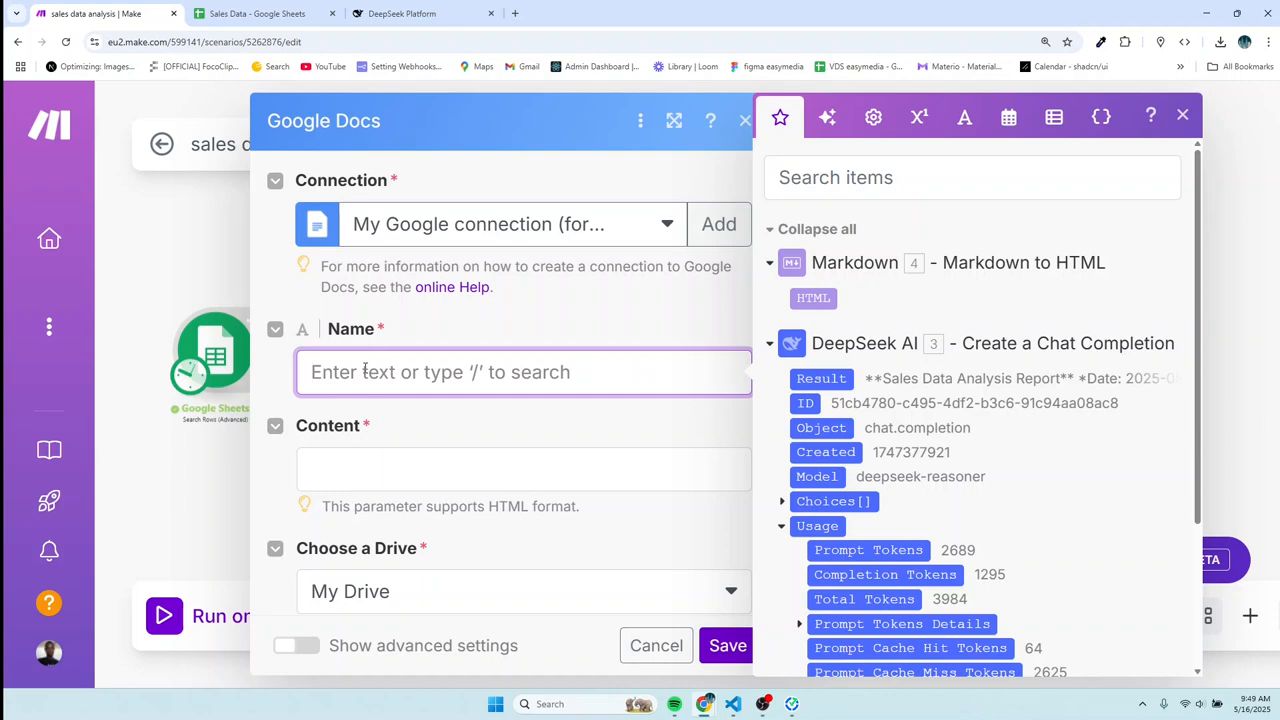
type("data")
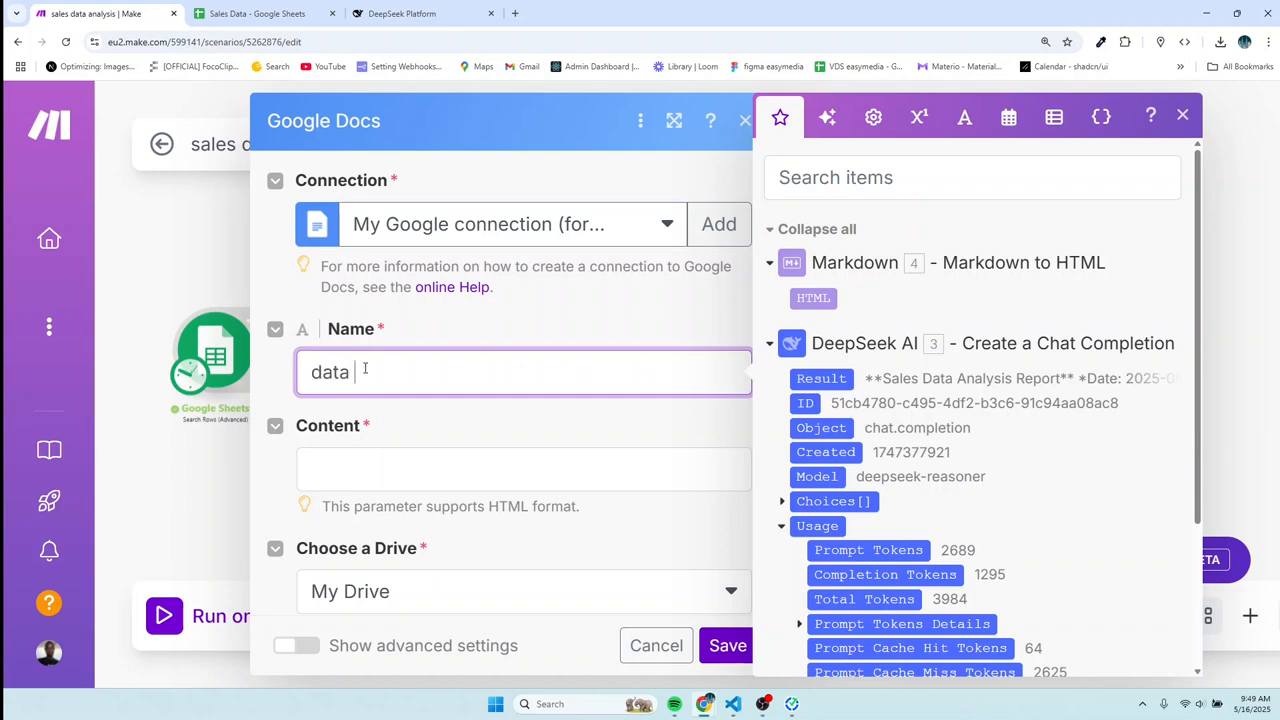
type(" ah")
key("BackSpace")
key("BackSpace")
key("BackSpace")
key("BackSpace")
key("BackSpace")
key("BackSpace")
key("BackSpace")
type("sales data")
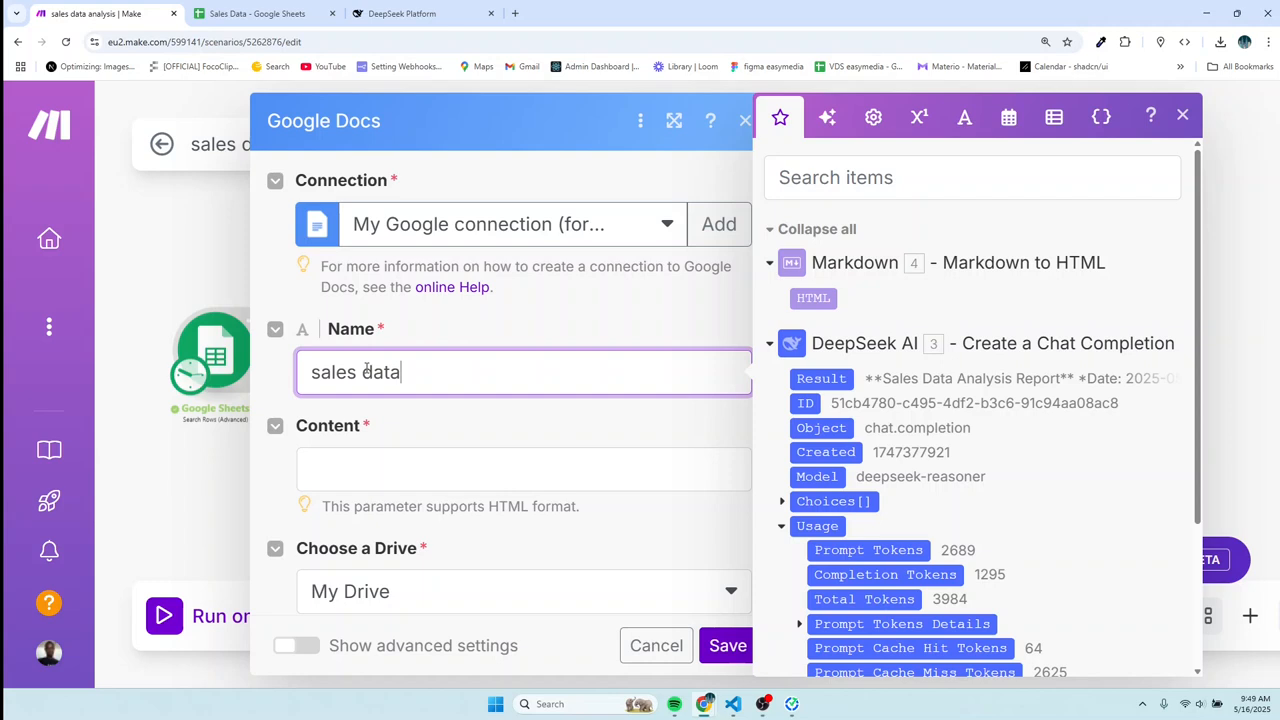
type(" report")
type(" an")
type("alysis")
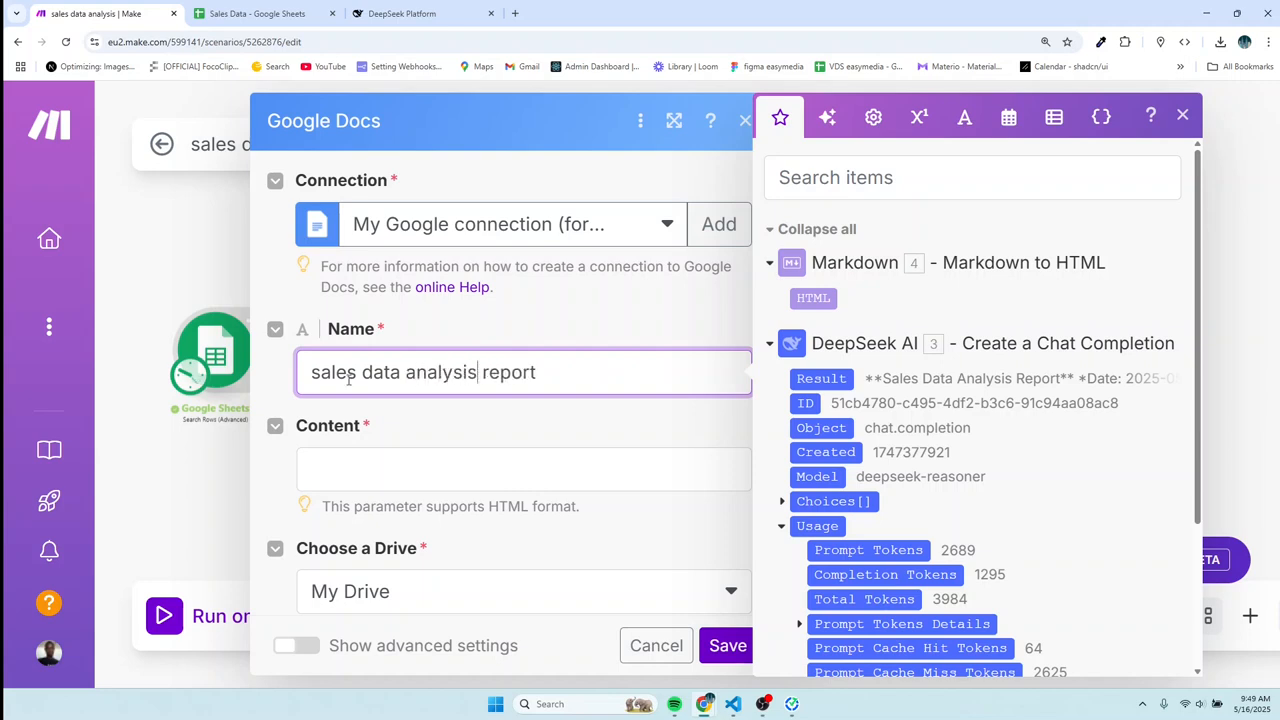
left_click(309, 372)
type("dai")
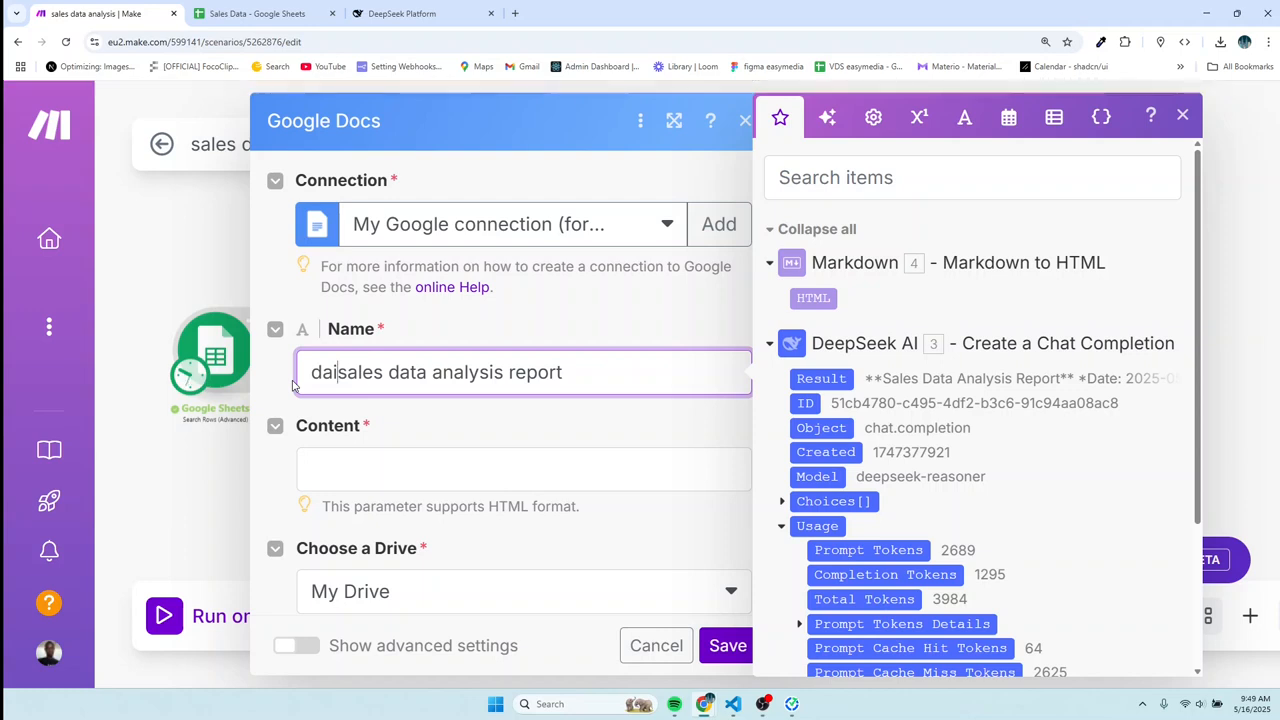
type("ly")
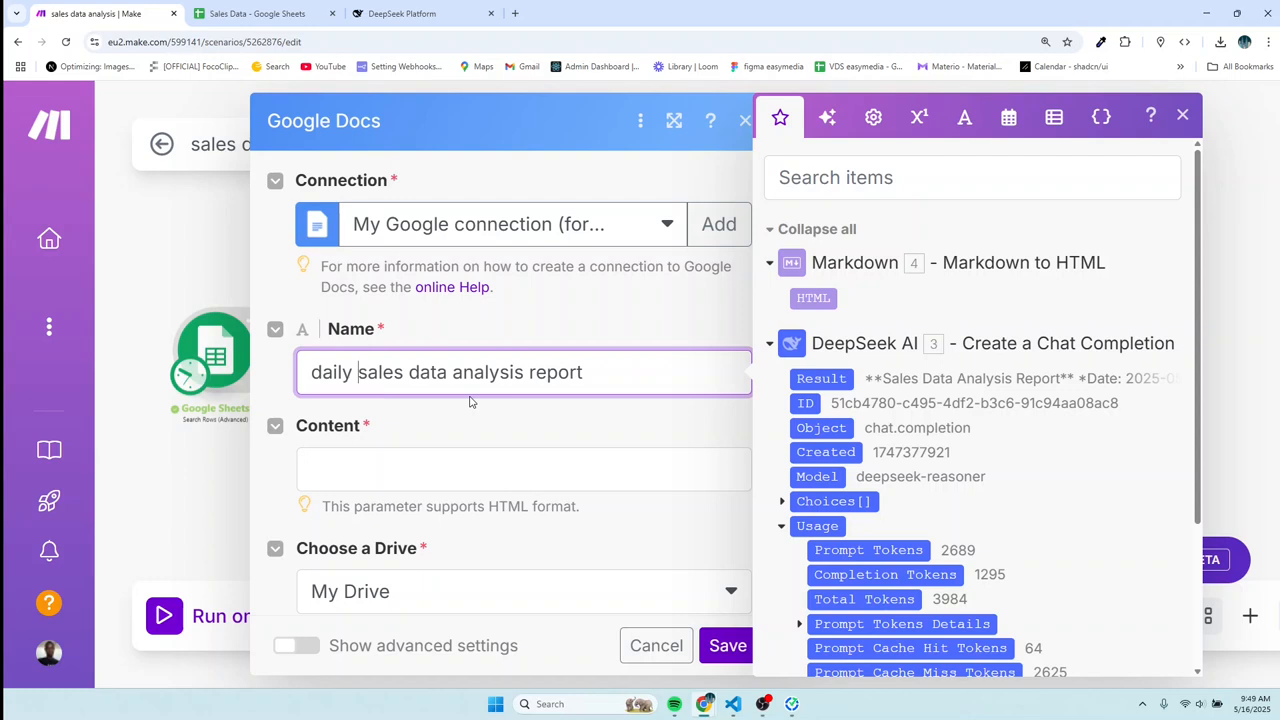
scroll(964, 430, "down", 1)
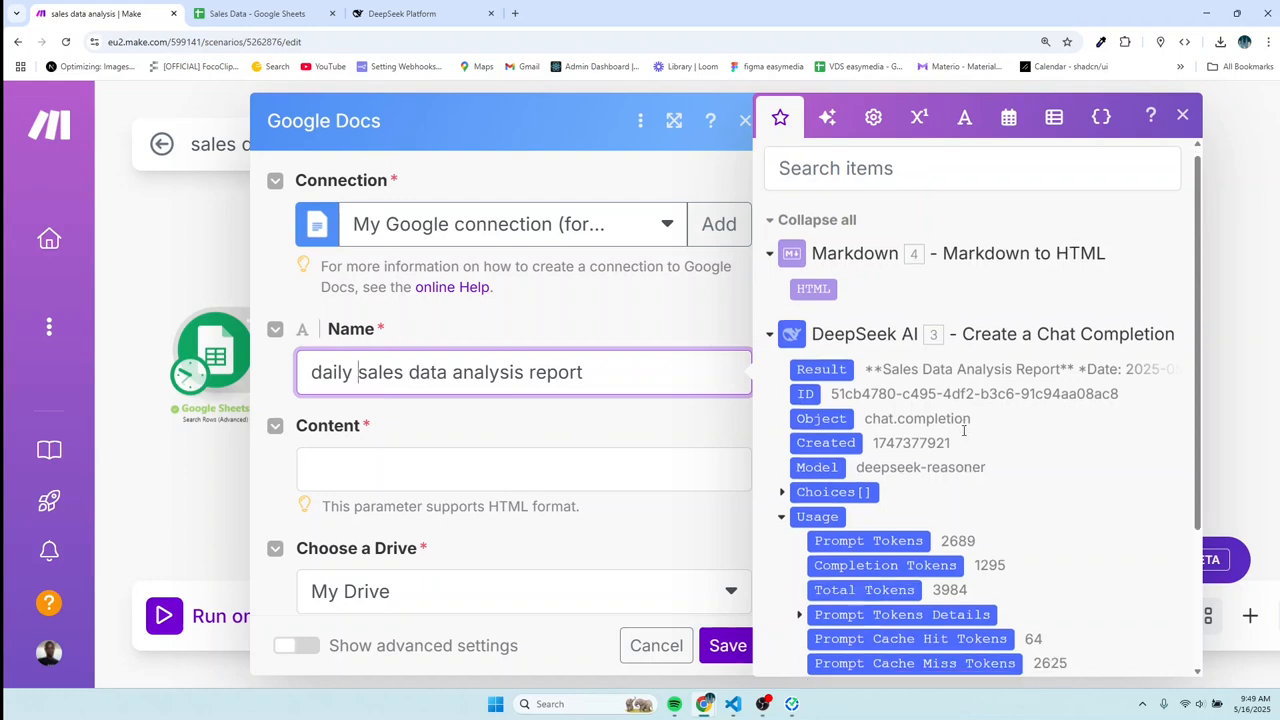
scroll(964, 430, "down", 2)
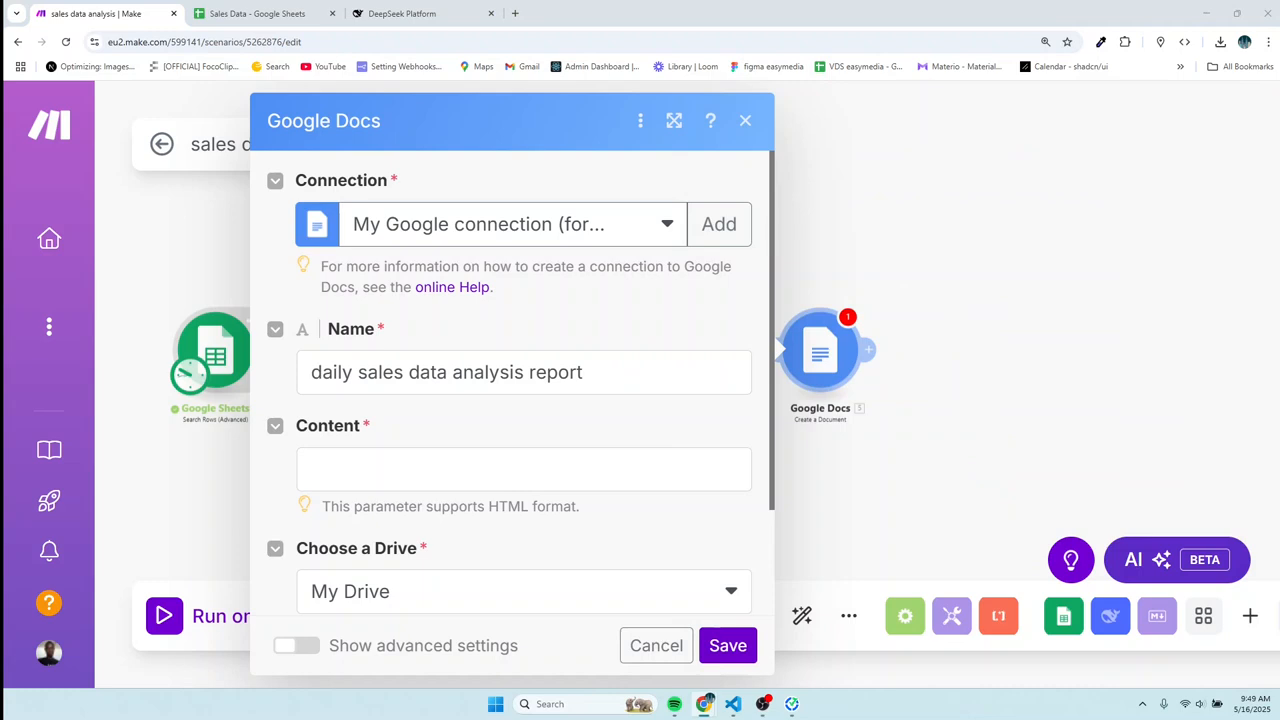
- Paste the HTML head with CSS styles (h3 colour #2a5db0) into the Content field
left_click(391, 464)
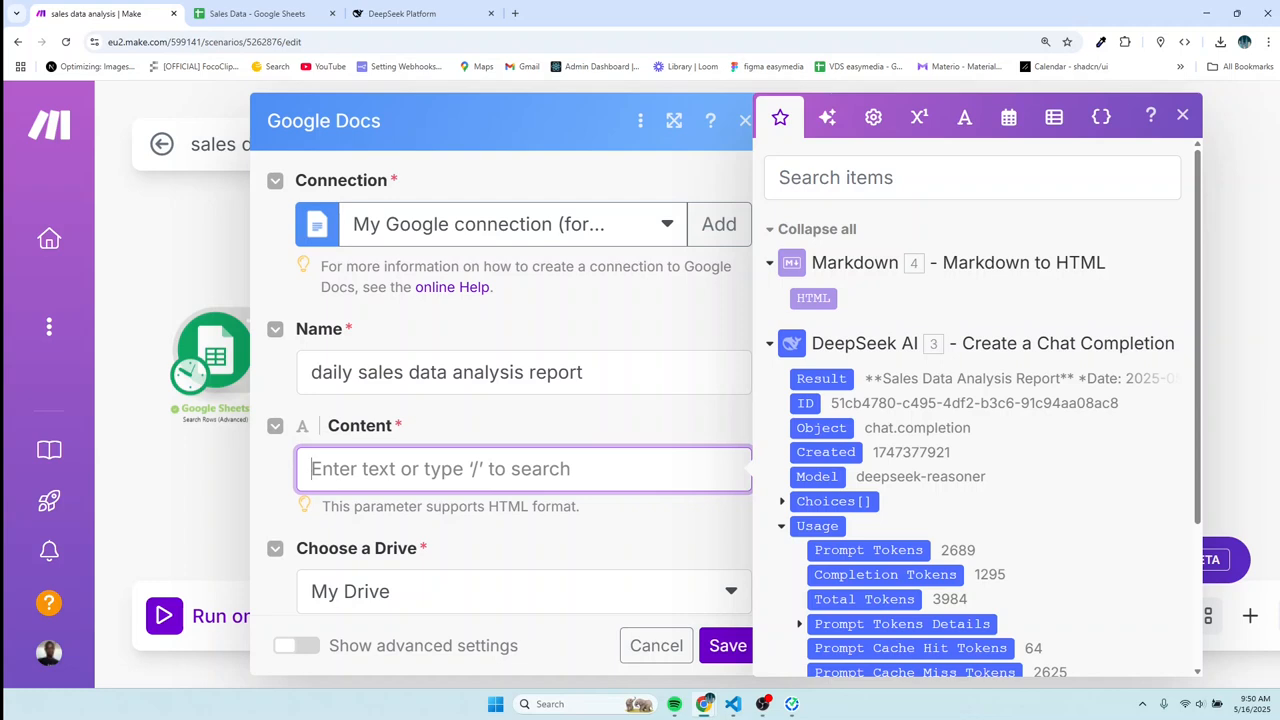
key("alt+Tab")
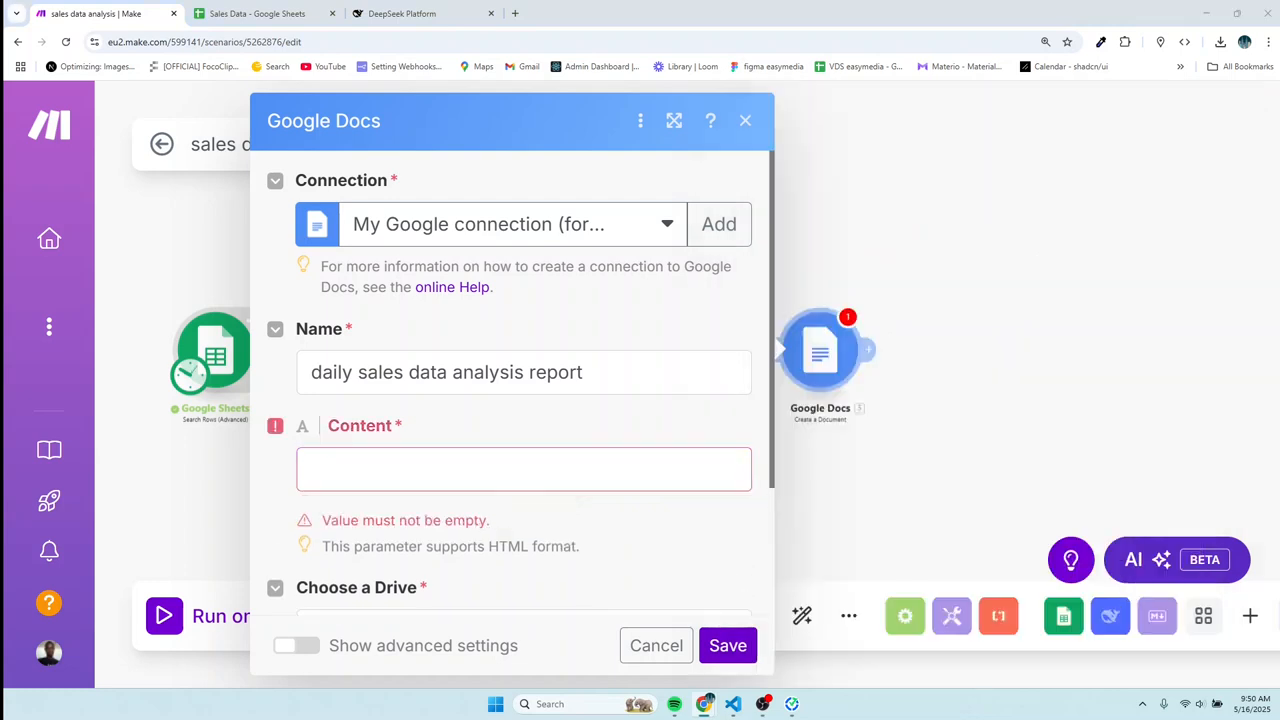
left_click(353, 479)
type("<html>   <head>     <style>       body {         font-family: Arial, sans-serif;         line-height: 1.6;         color: #333;       }       h3 {         color: #2a5db0;         margin-top: 24px;       }       ul, ol {         padding-left: 20px;       }     </style>   </head>")
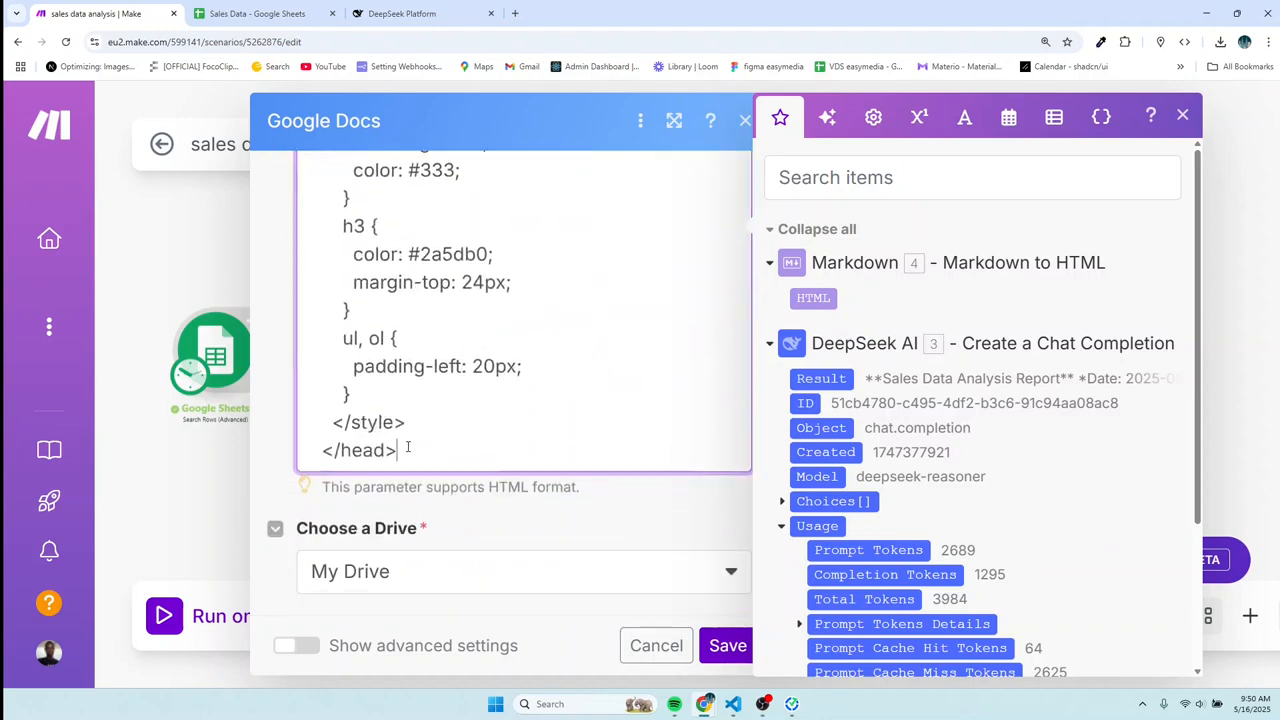
scroll(412, 445, "up", 3)
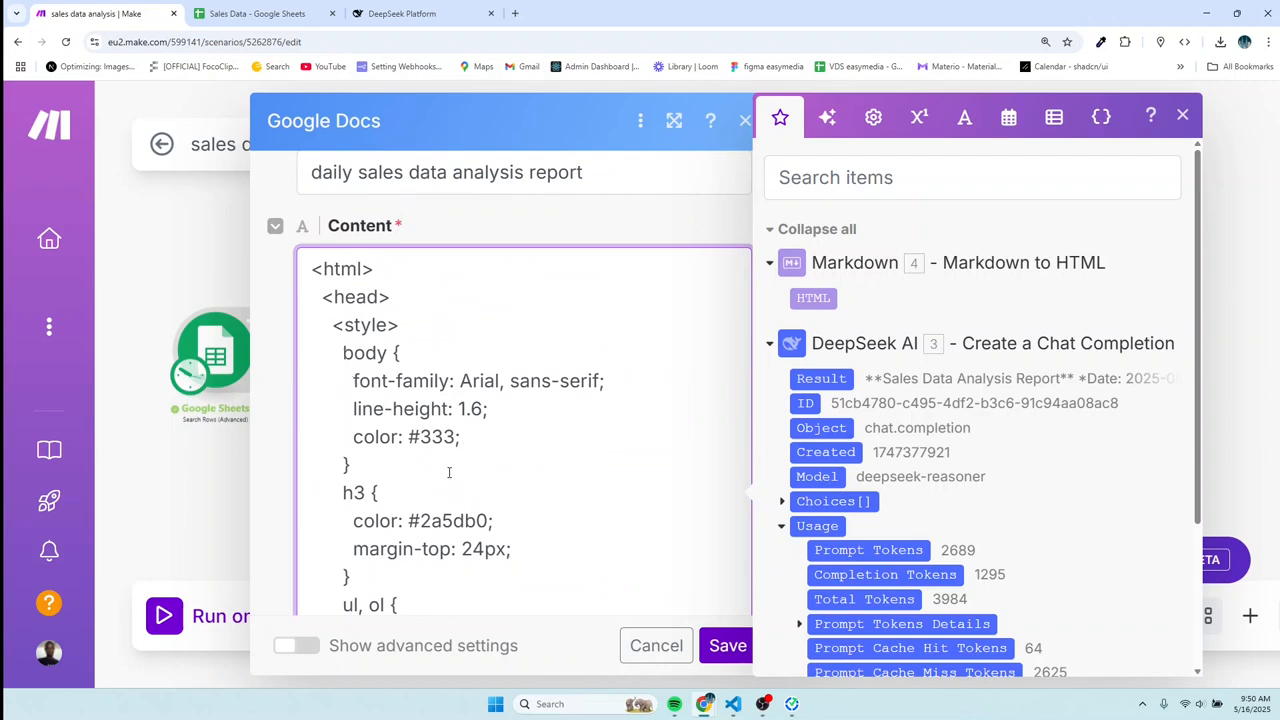
scroll(449, 472, "down", 1)
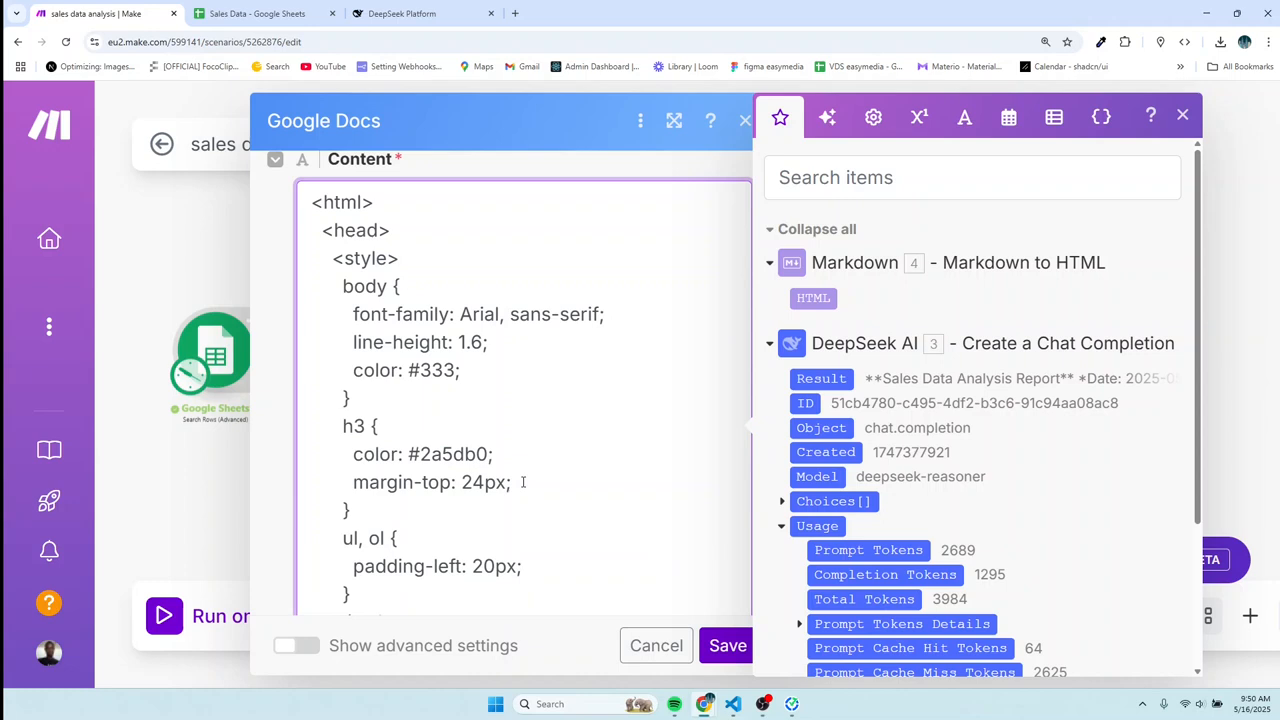
scroll(522, 482, "down", 2)
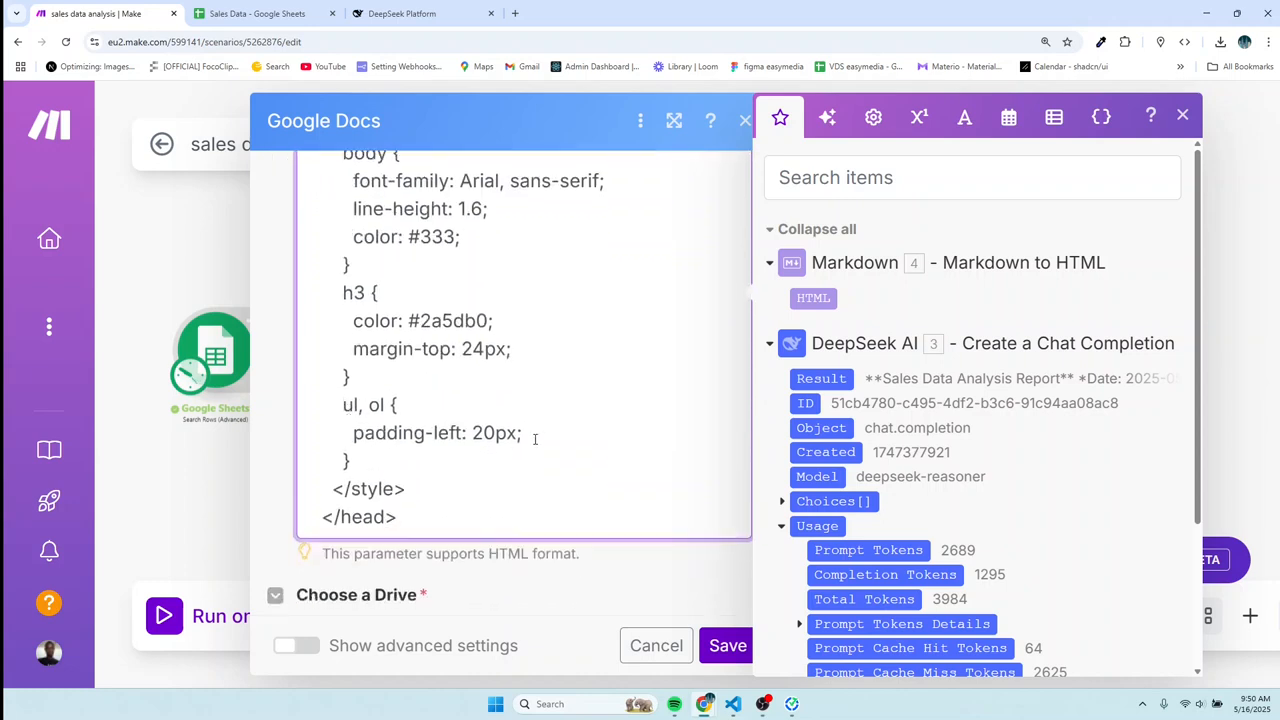
scroll(535, 450, "down", 2)
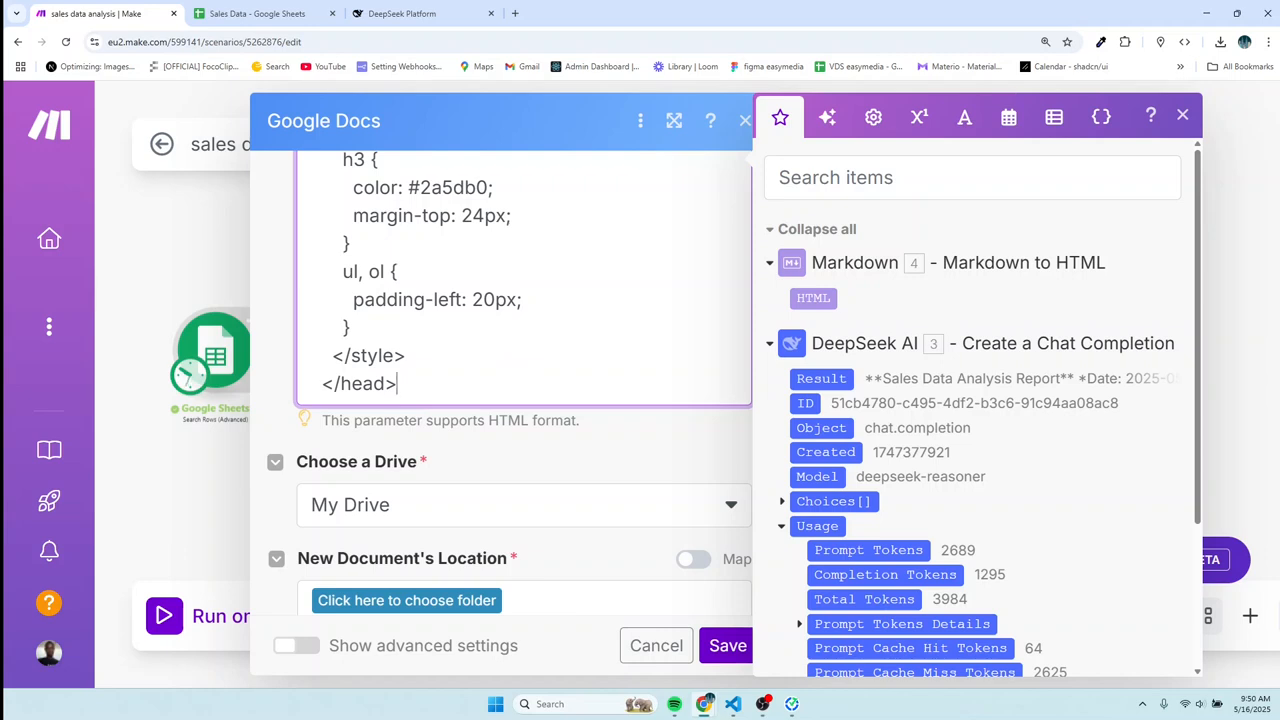
key("alt+Tab")
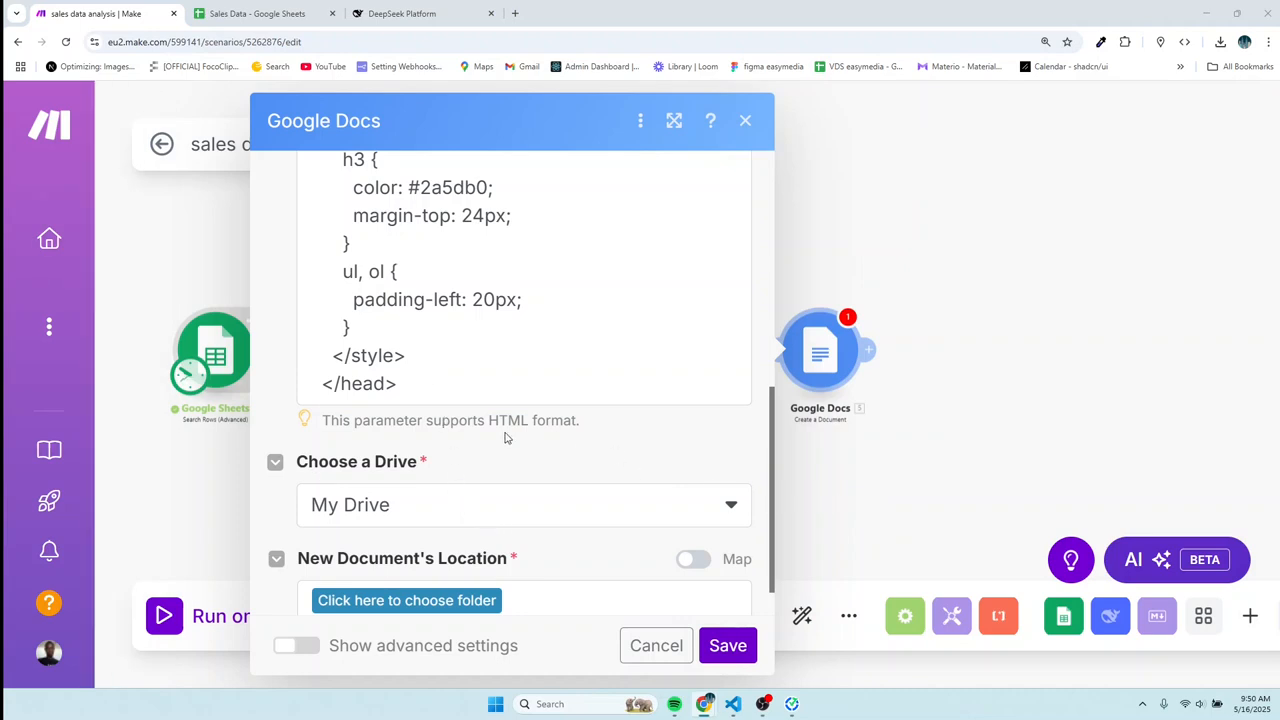
- Wrap Markdown's 4. HTML output in <body></body> tags and close the content with </html>
left_click(420, 389)
type("<")
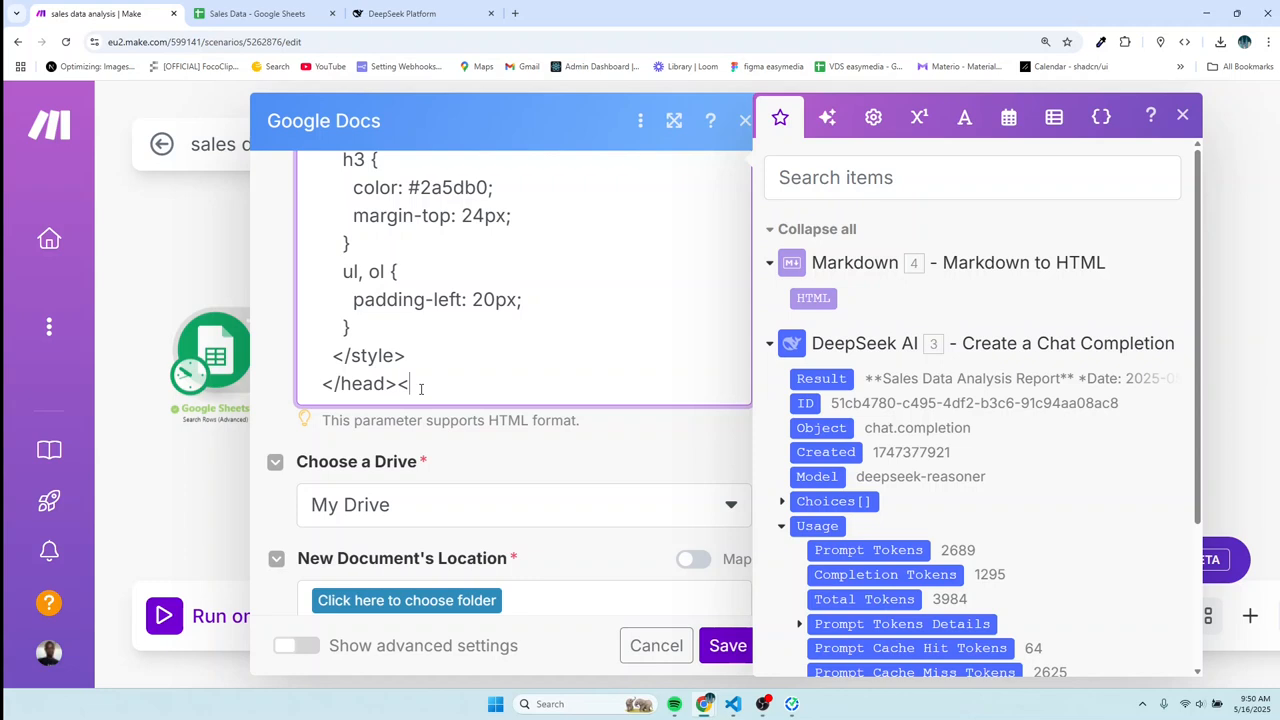
type("></")
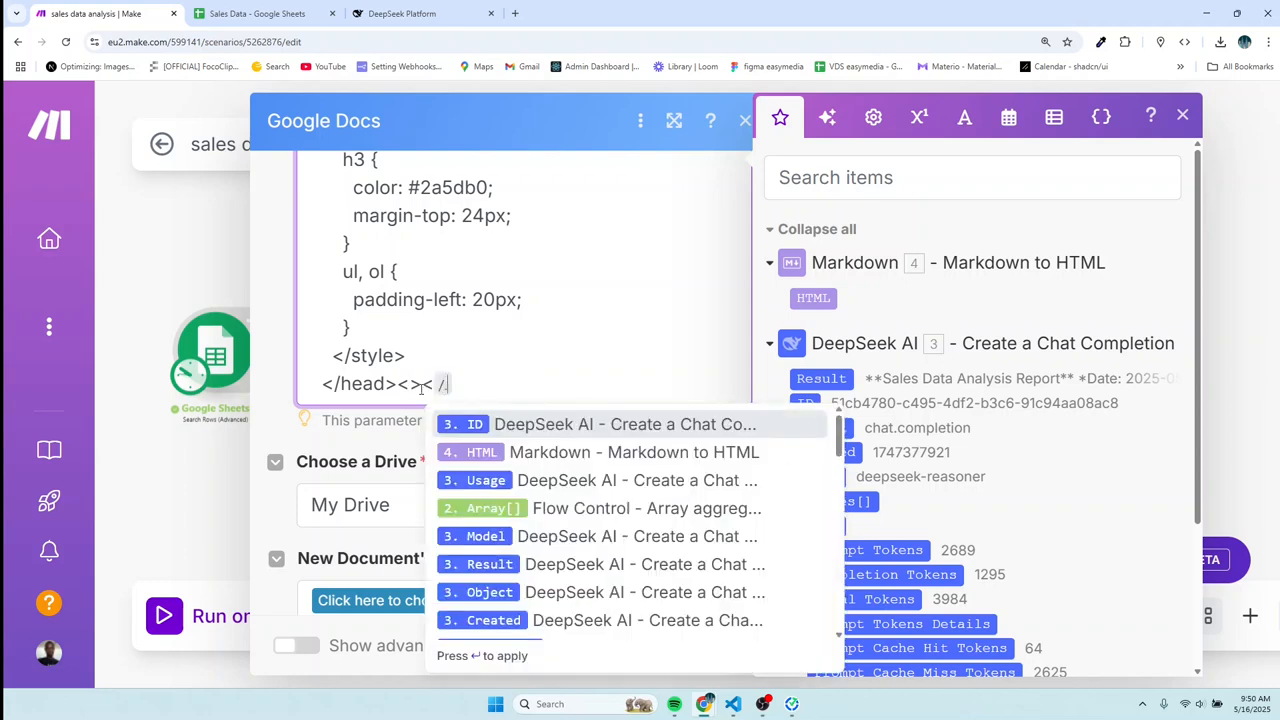
key("BackSpace")
type(">")
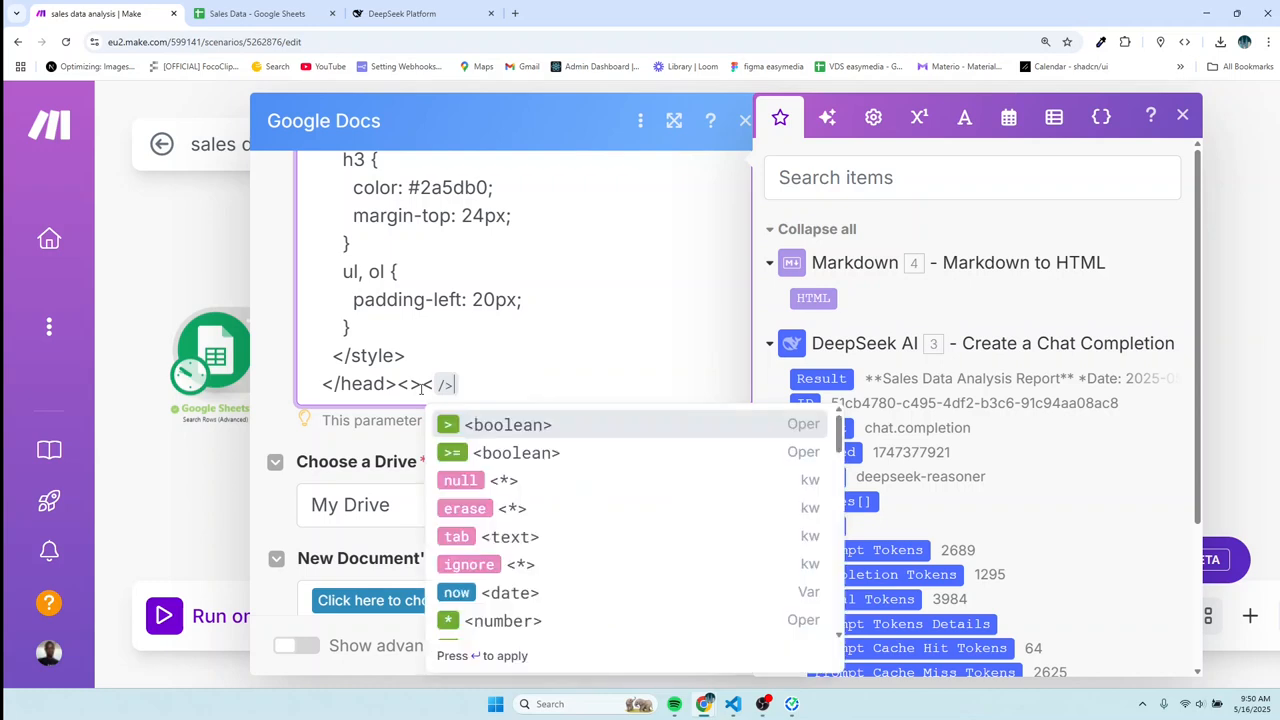
key("Left")
key("Left")
key("Left")
key("Left")
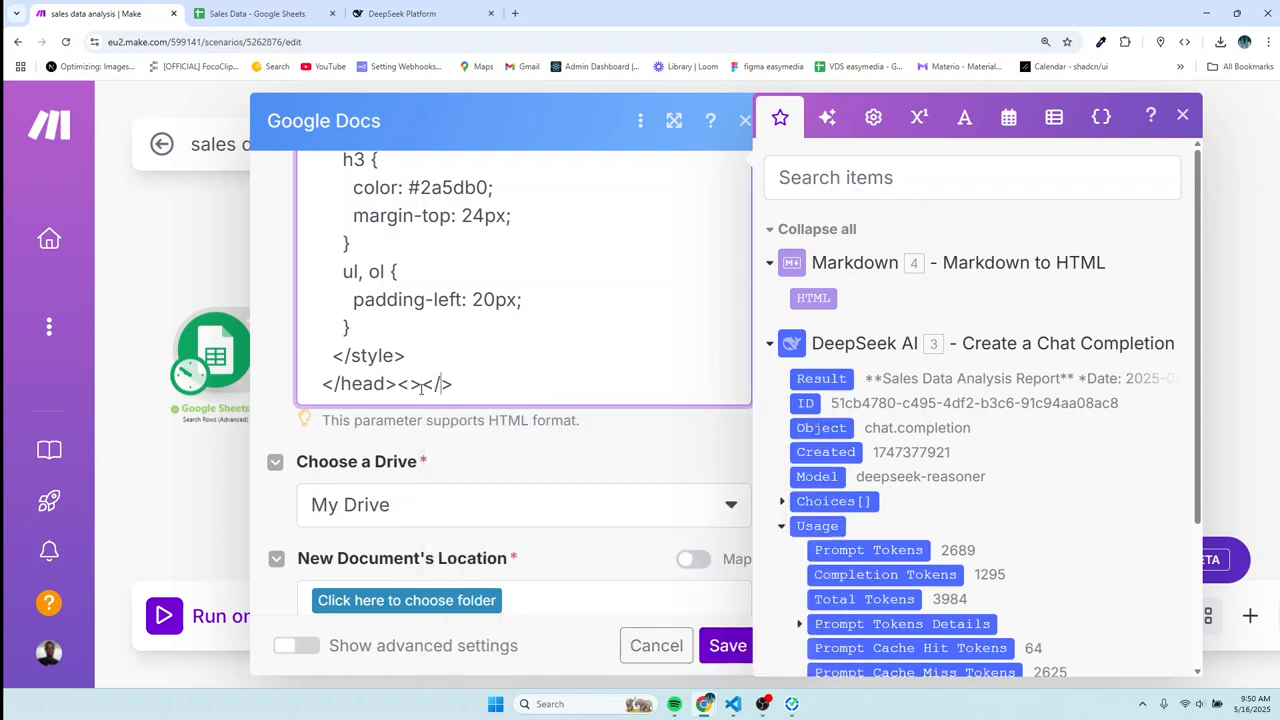
type("body")
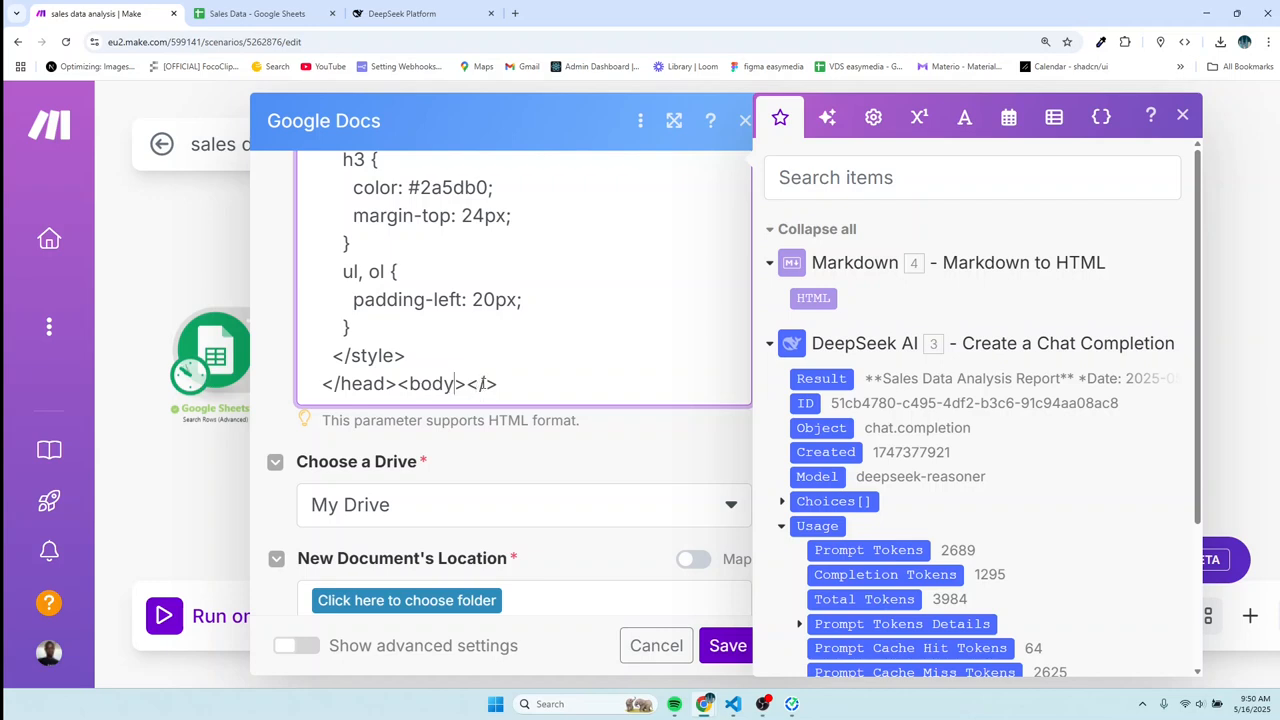
left_click(486, 385)
type("body")
left_click(464, 386)
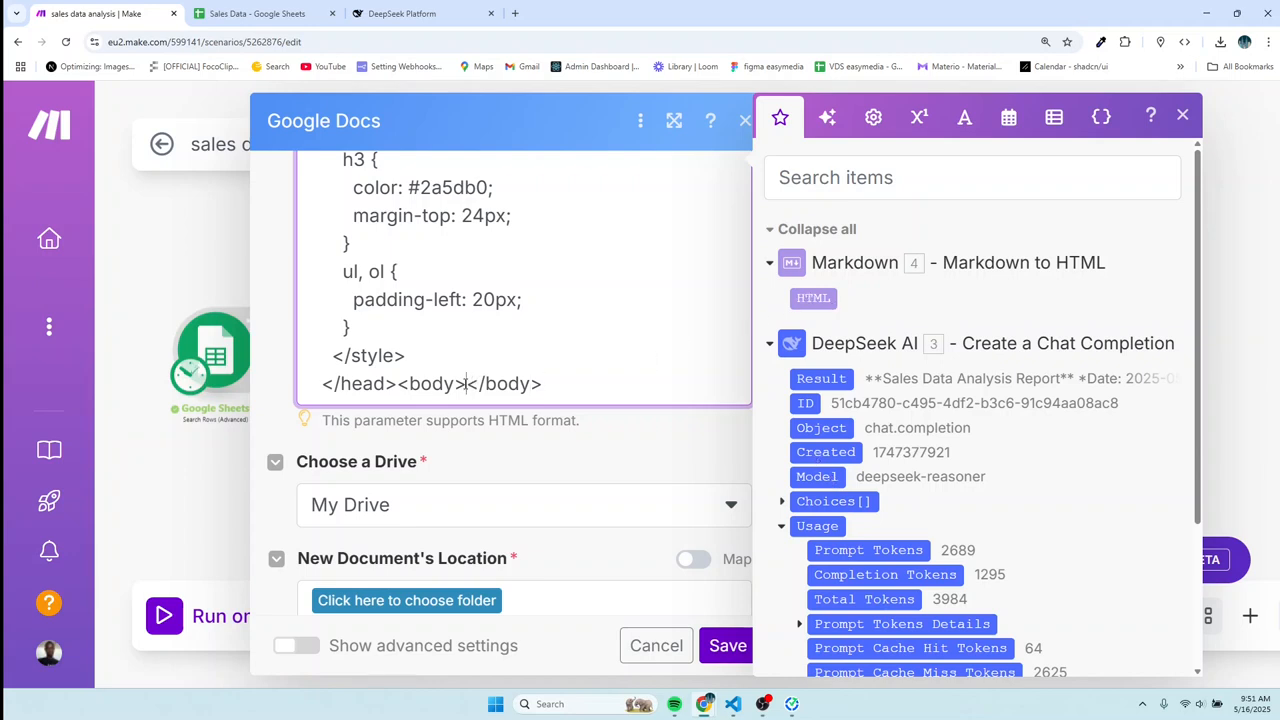
left_click(813, 298)
left_click(668, 382)
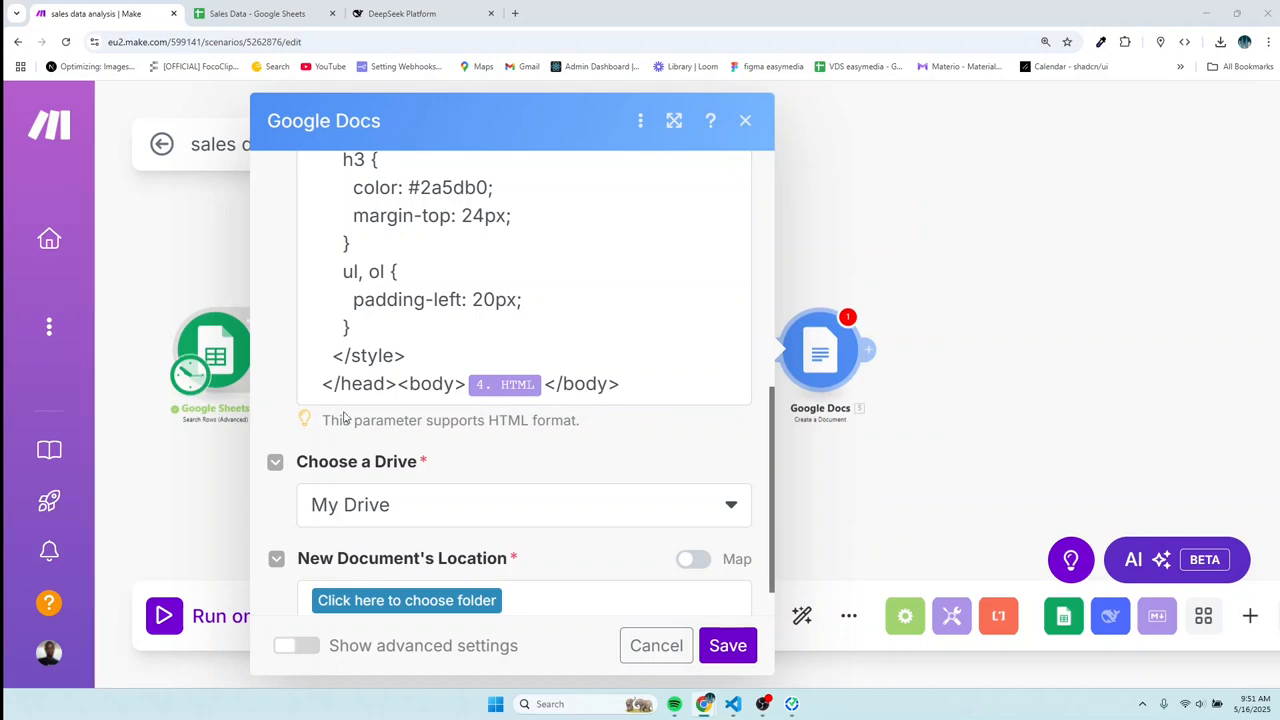
left_click(636, 387)
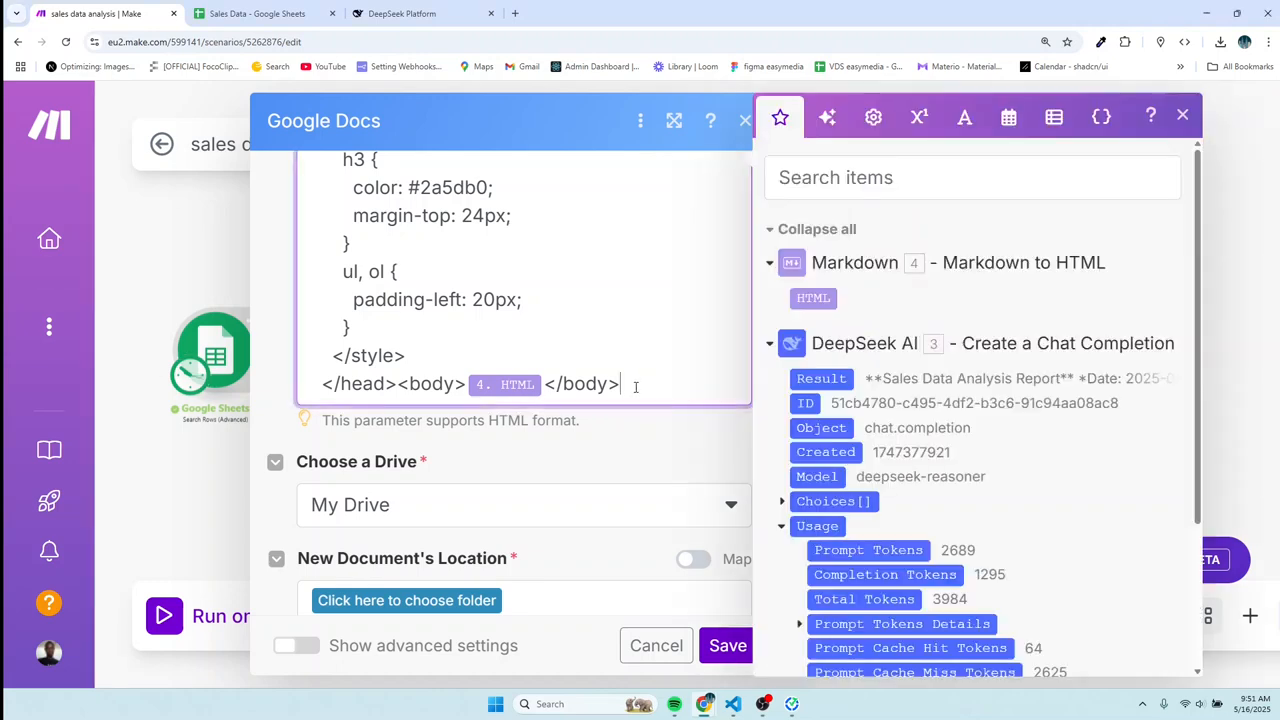
type("</html>")
- Keep My Drive, set the folder to make.com, and save the Google Docs module
scroll(640, 535, "down", 1)
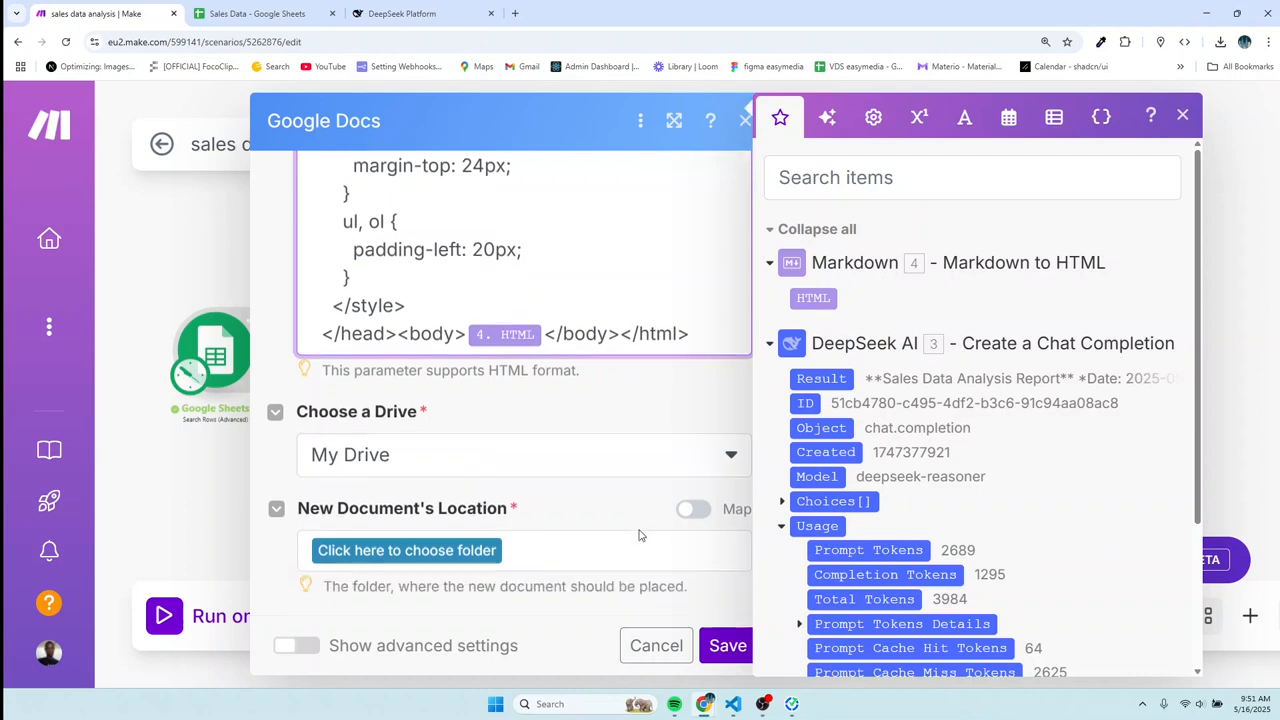
left_click(486, 460)
left_click(486, 460)
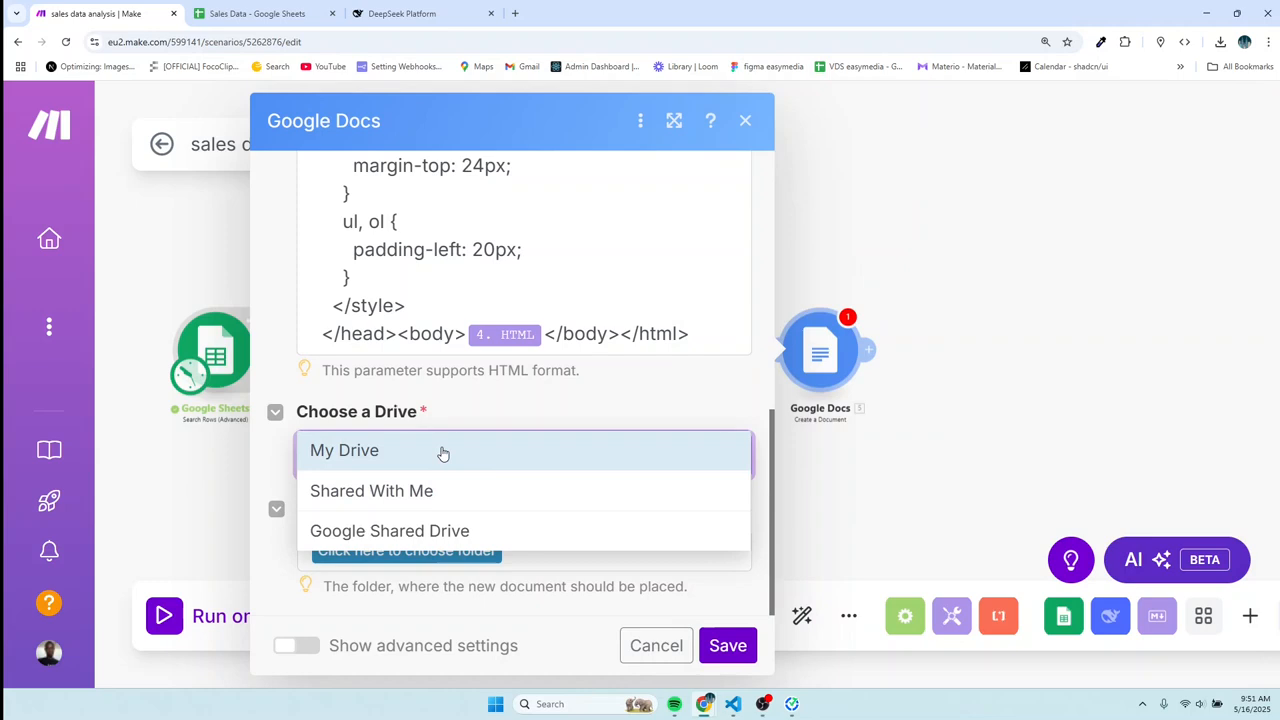
left_click(443, 451)
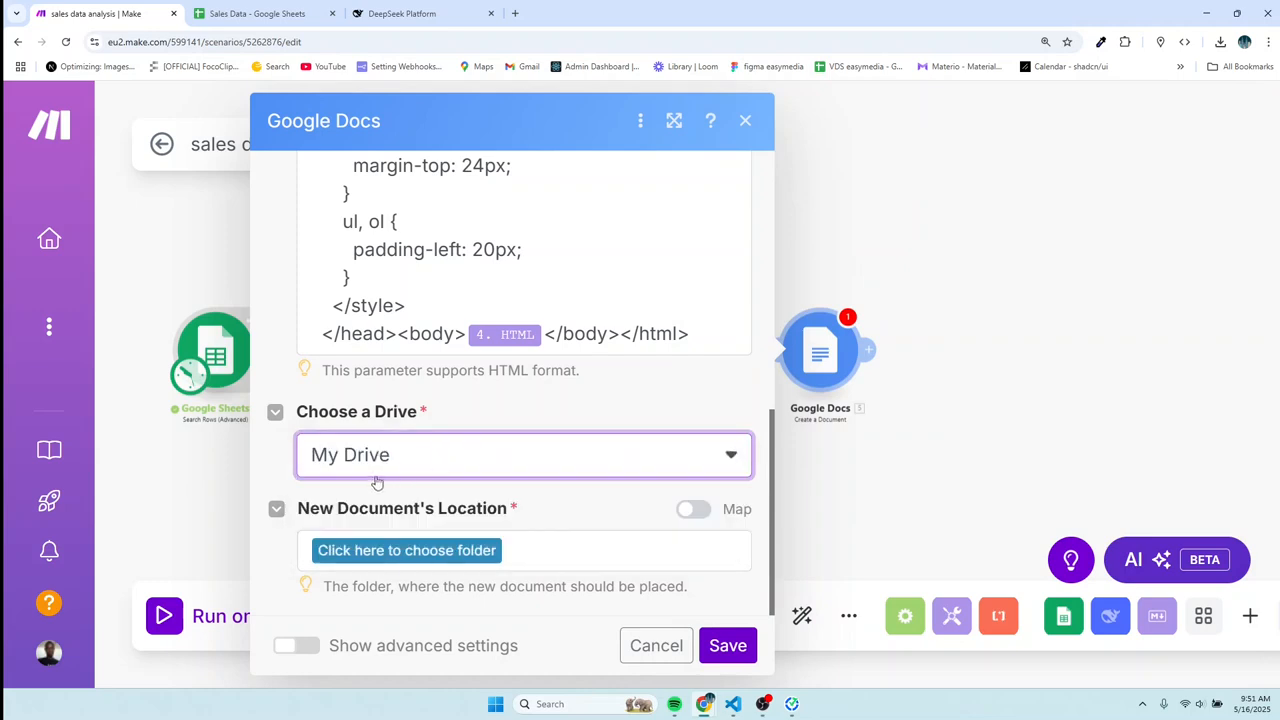
left_click(450, 552)
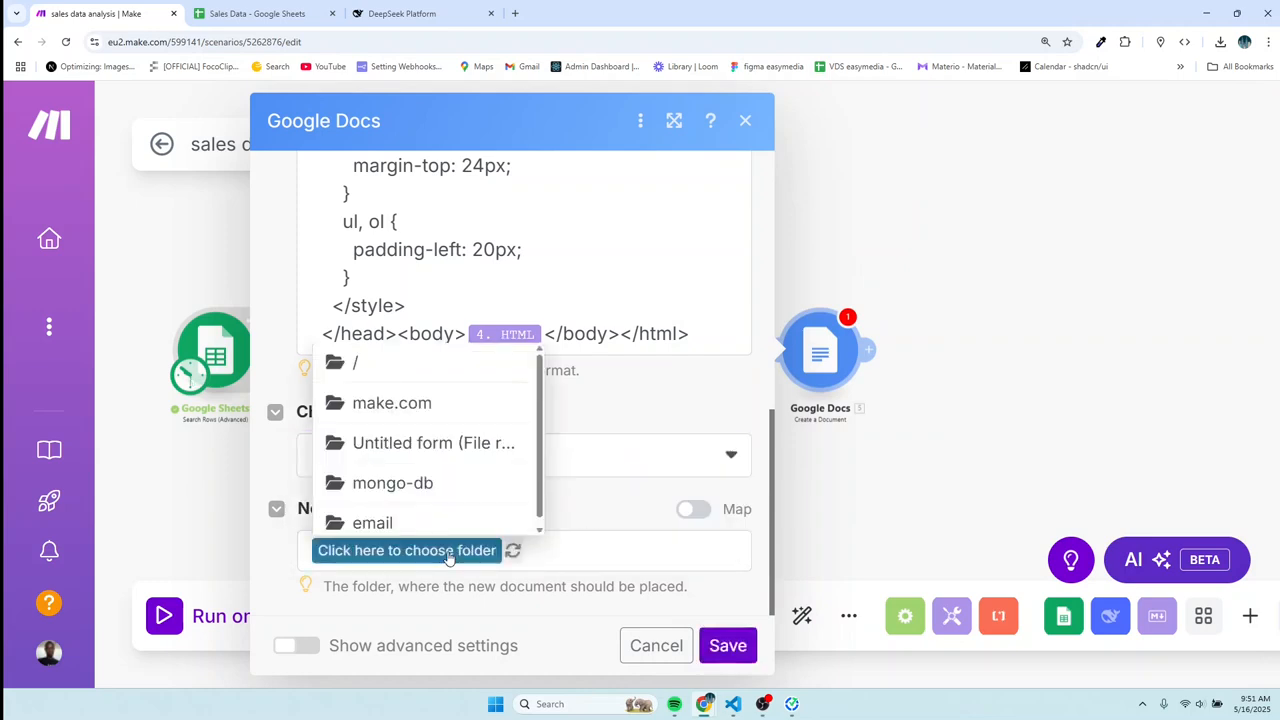
left_click(405, 407)
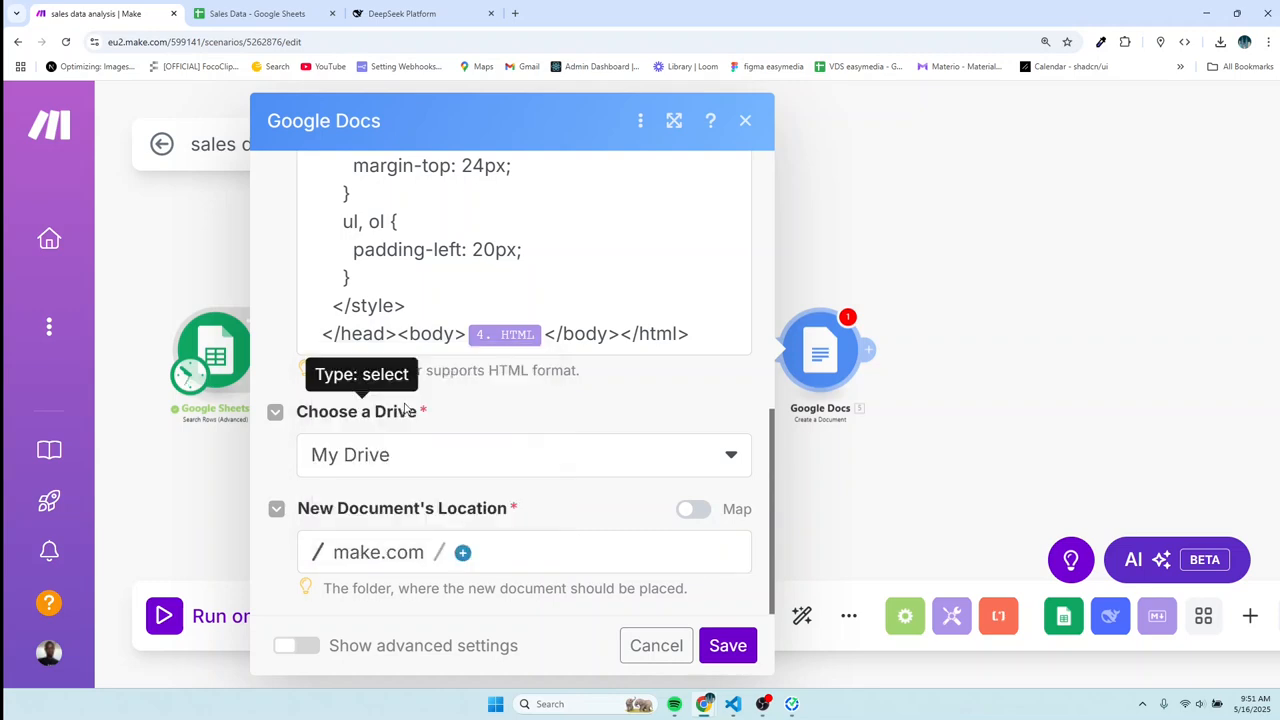
left_click(729, 646)
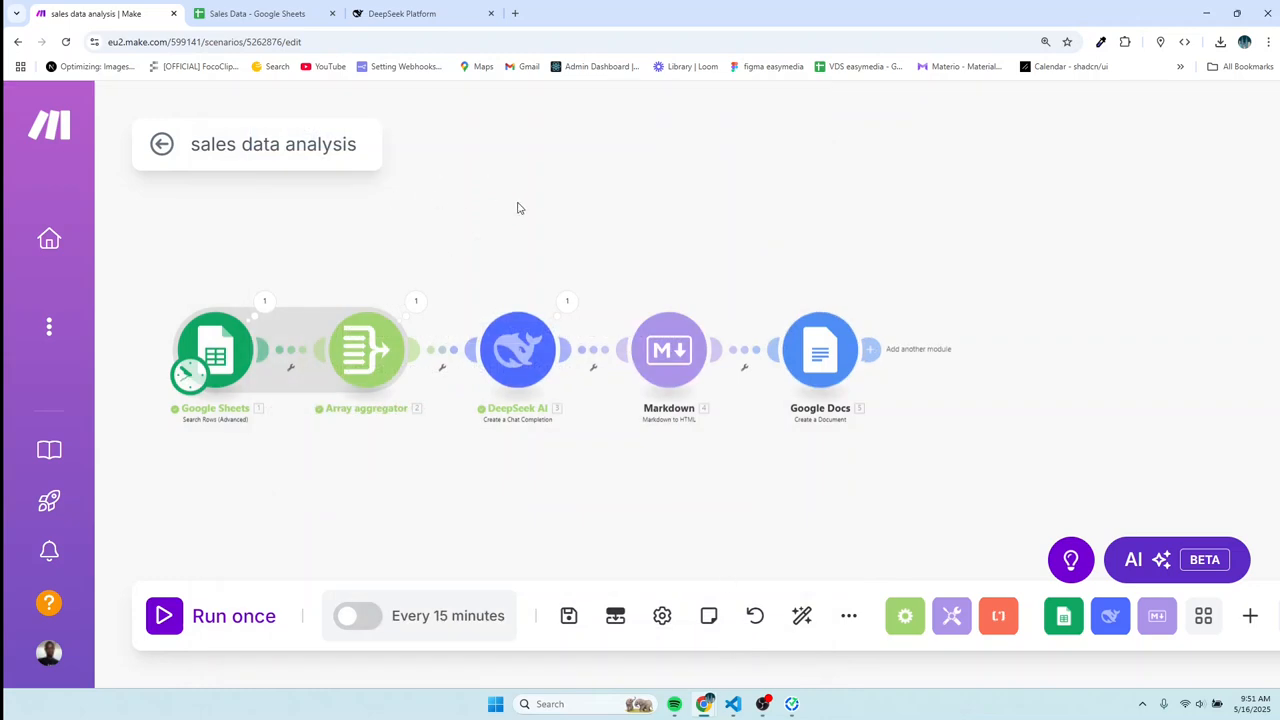
- Run the five-module sales analysis scenario once and watch Google Sheets and Array aggregator complete
left_click(207, 617)
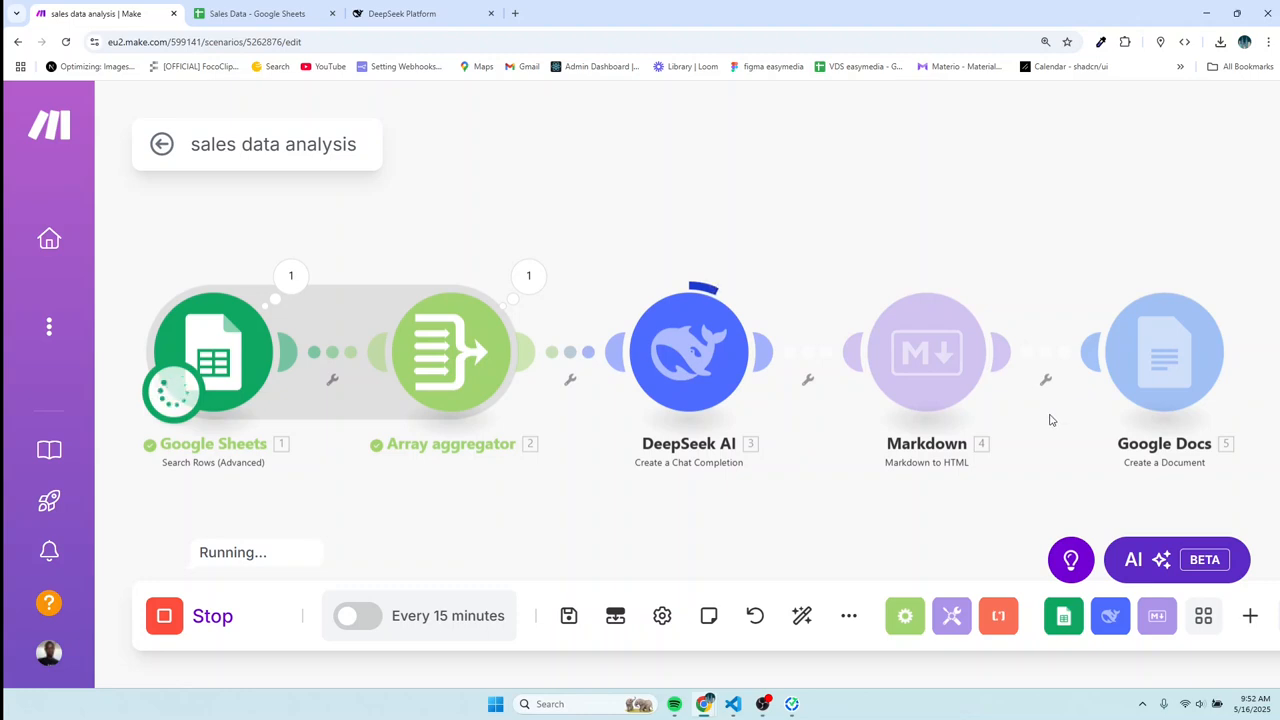
scroll(744, 473, "down", 1)
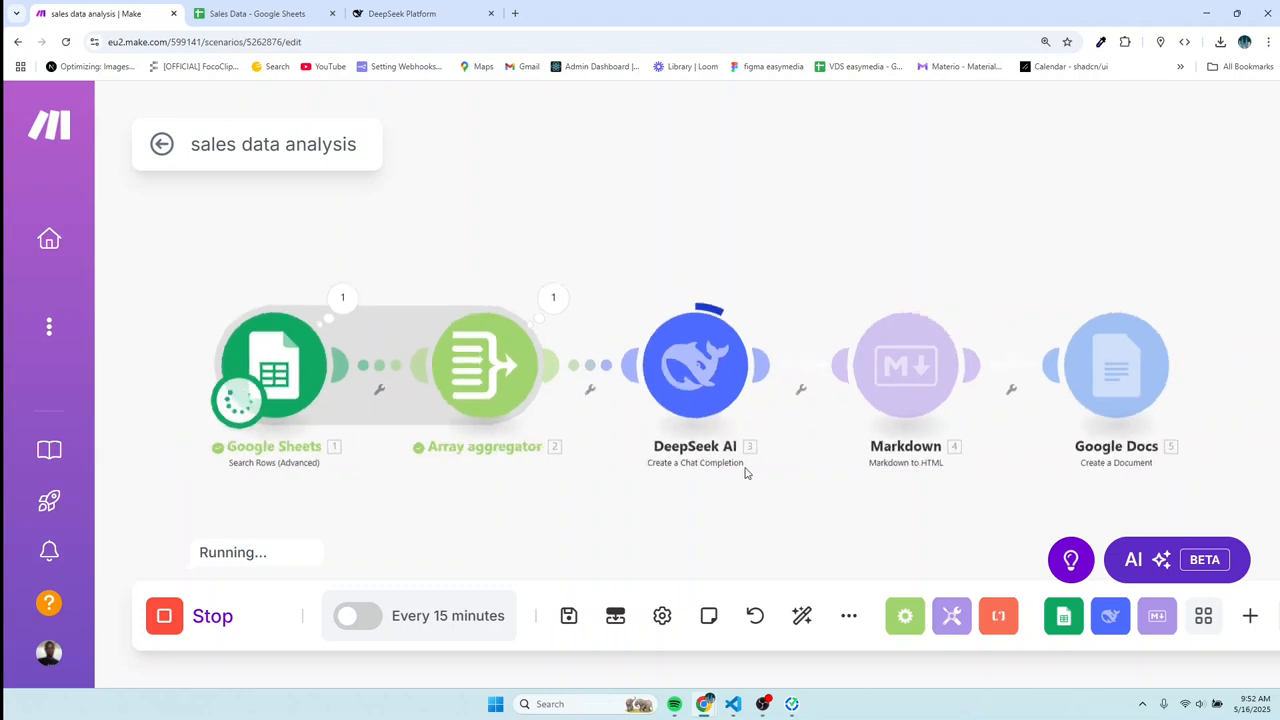
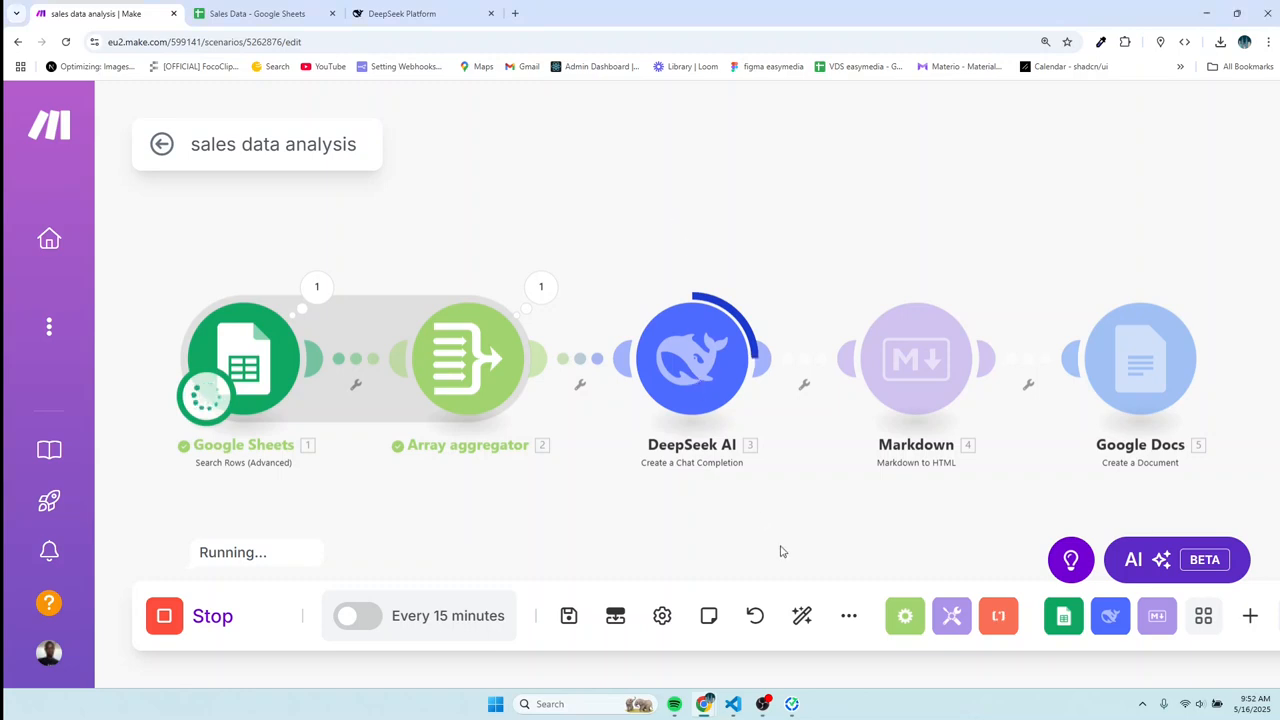
- Switch between the running Make scenario and the DeepSeek usage page to monitor progress
scroll(786, 510, "down", 1)
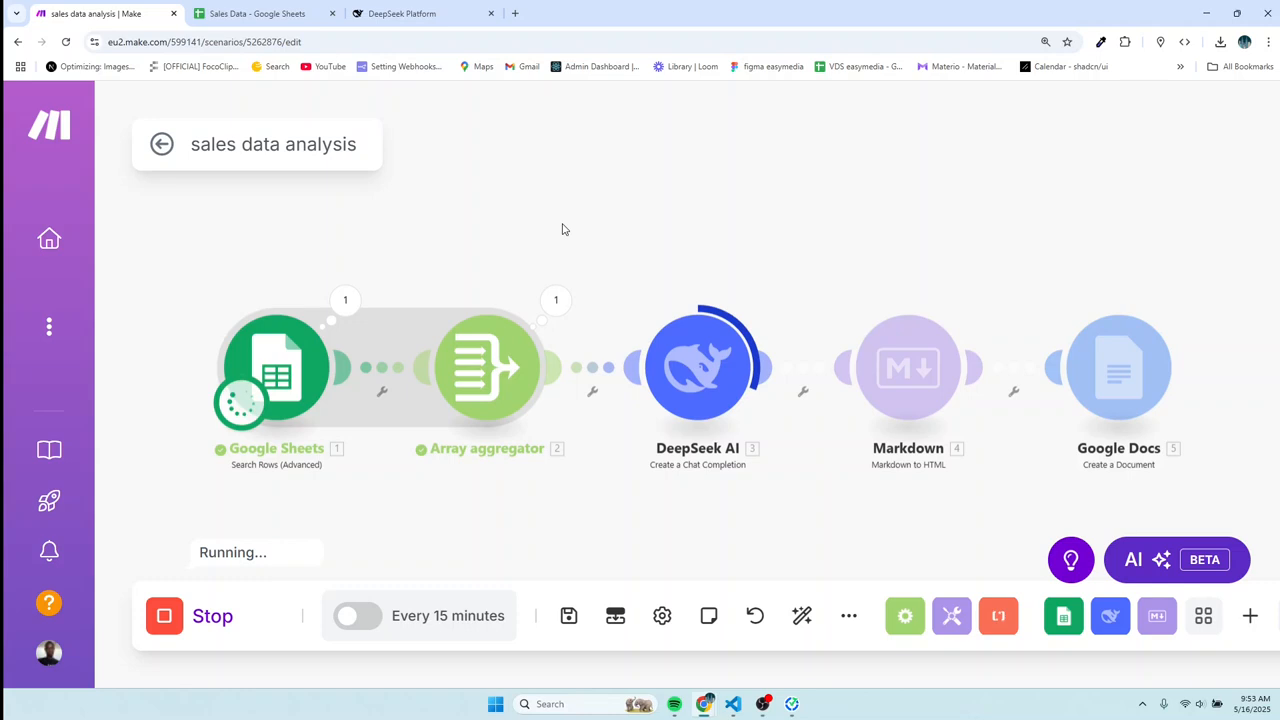
scroll(555, 456, "down", 1)
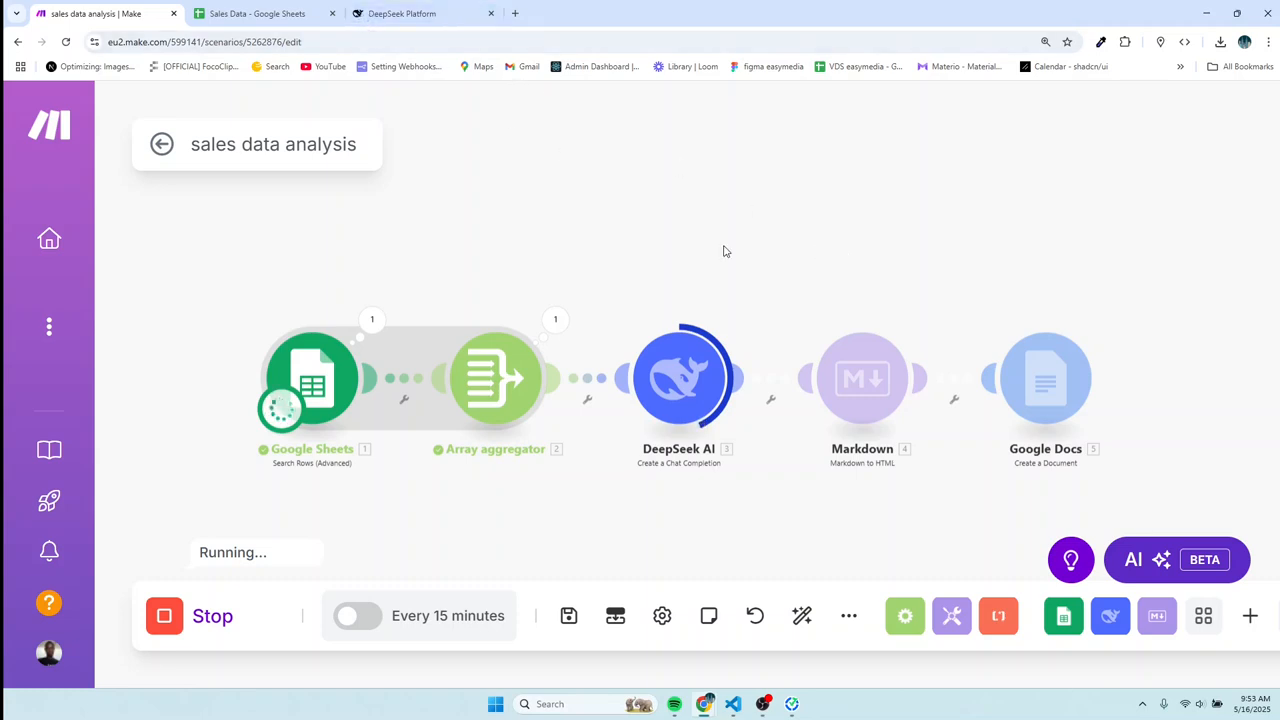
left_click(430, 17)
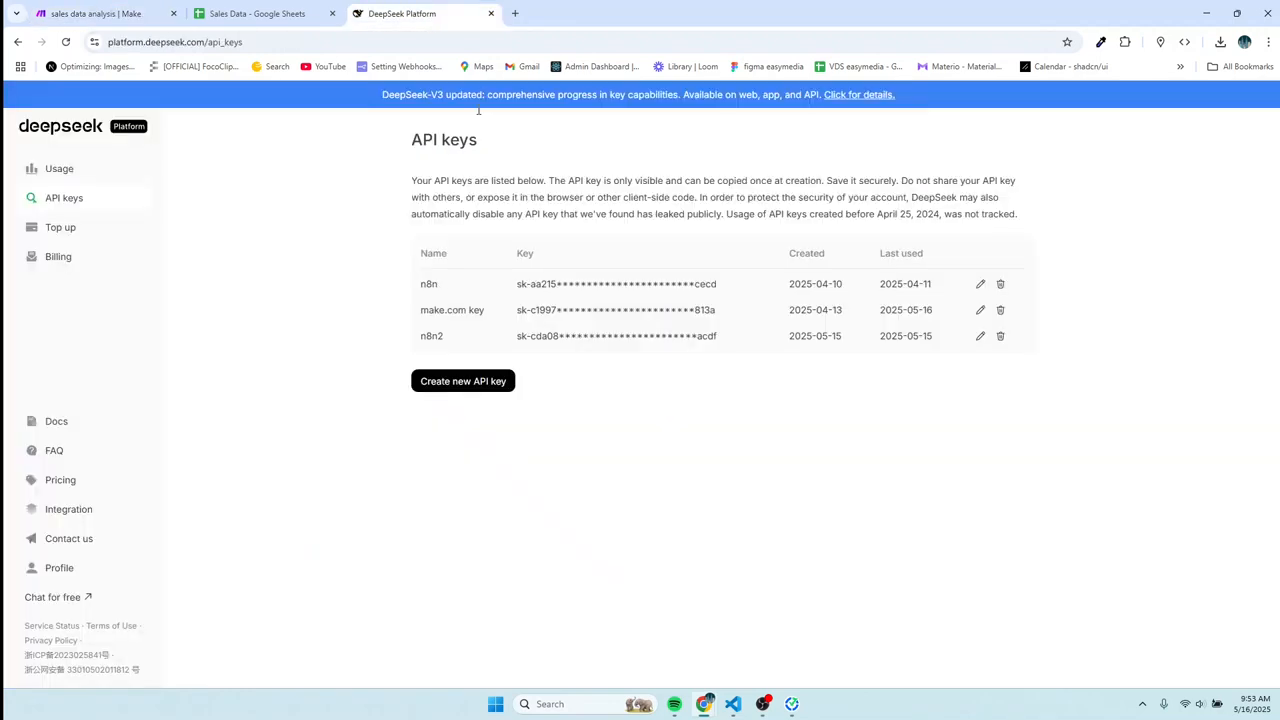
left_click(72, 8)
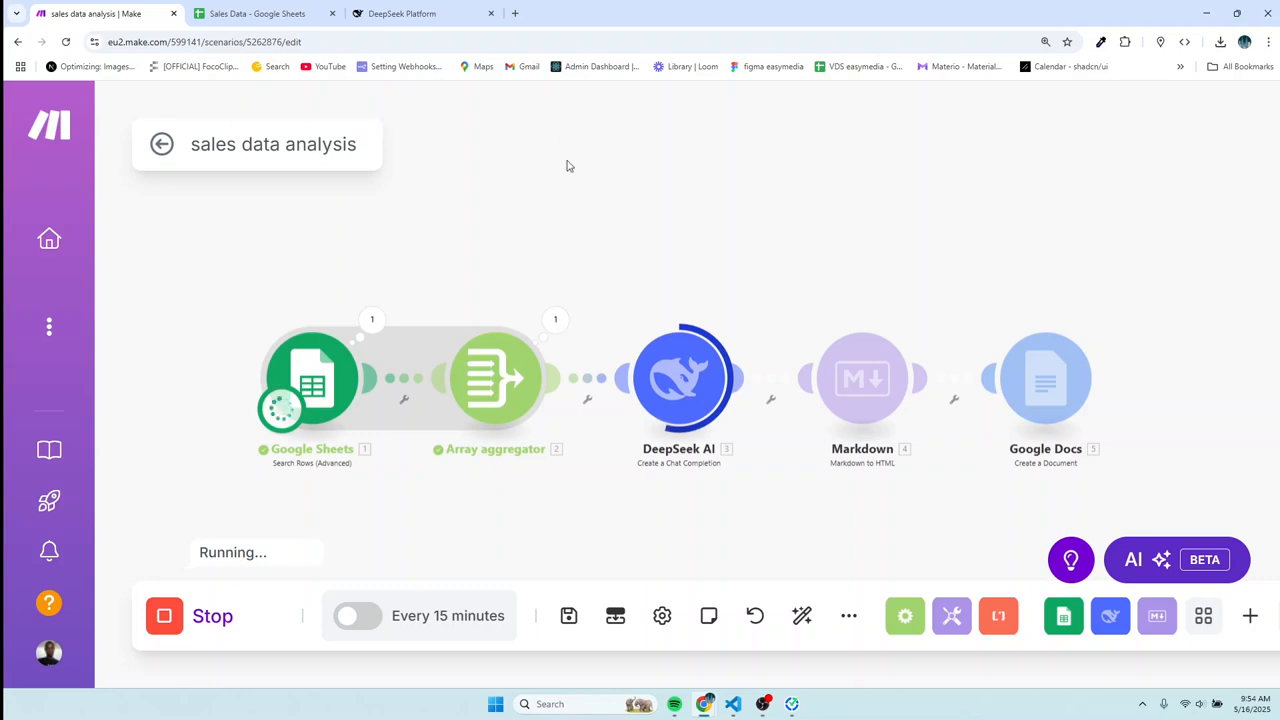
scroll(567, 166, "down", 1)
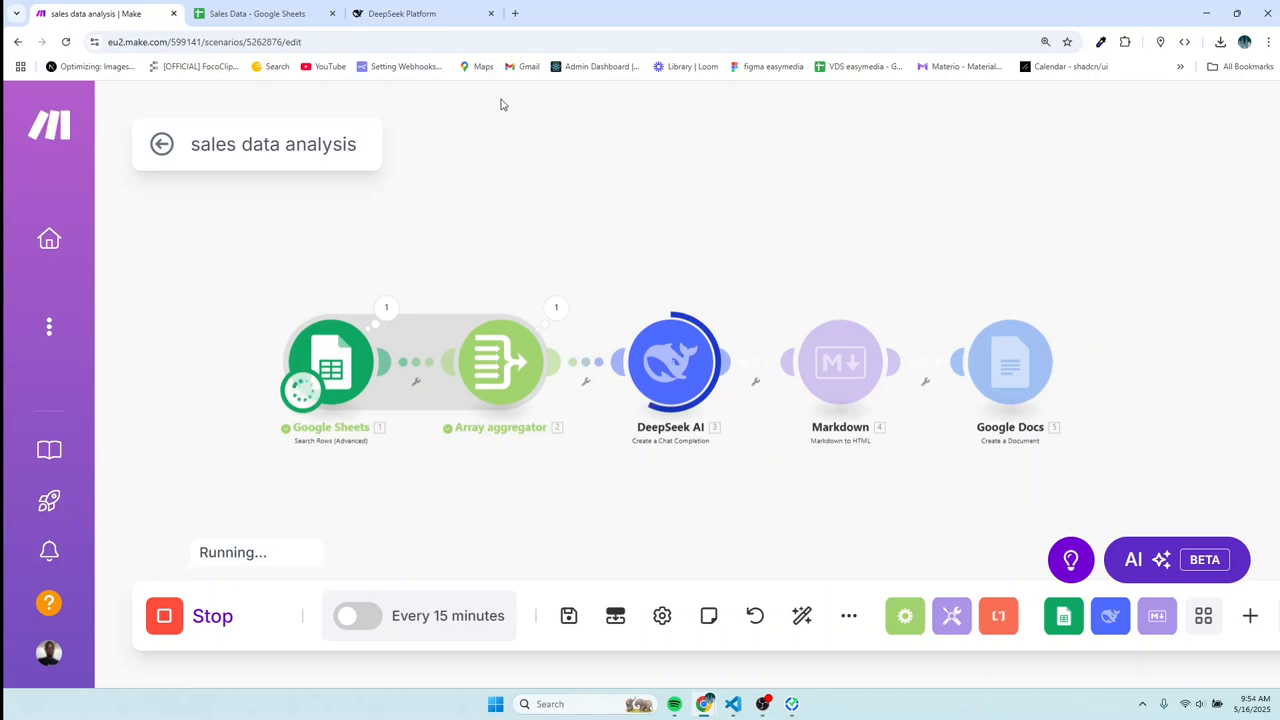
mouse_move(420, 13)
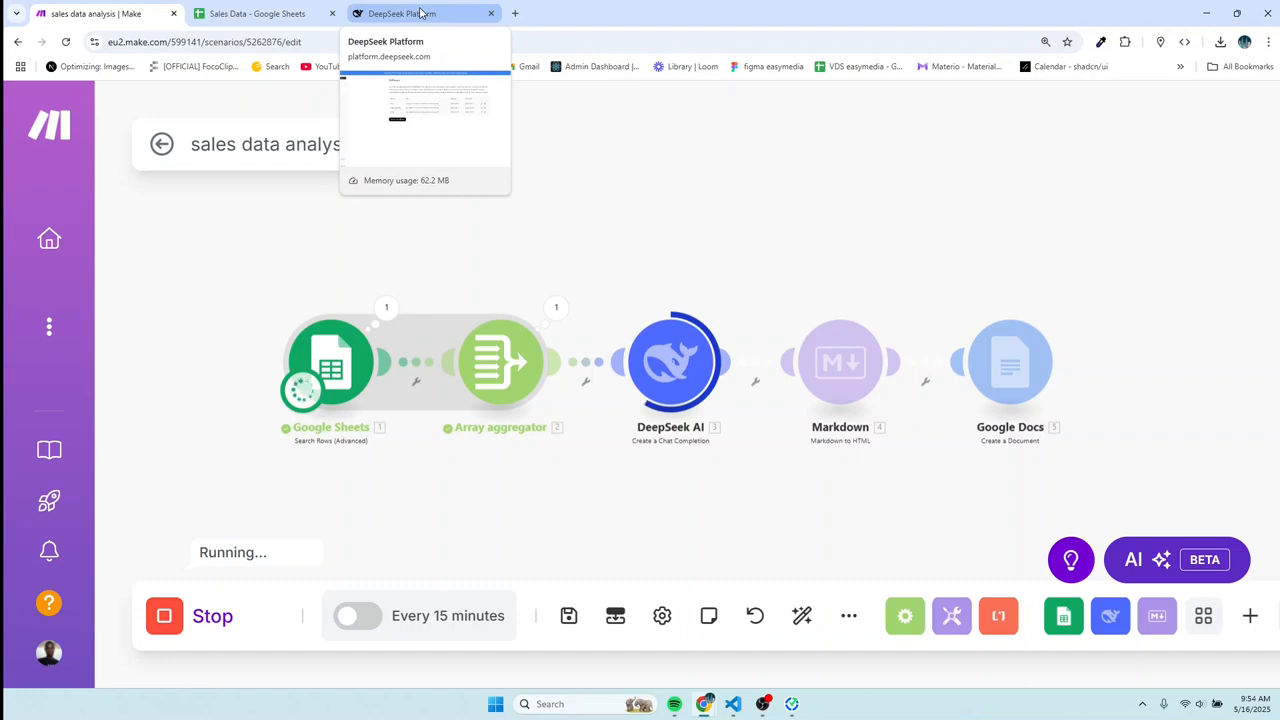
left_click(420, 13)
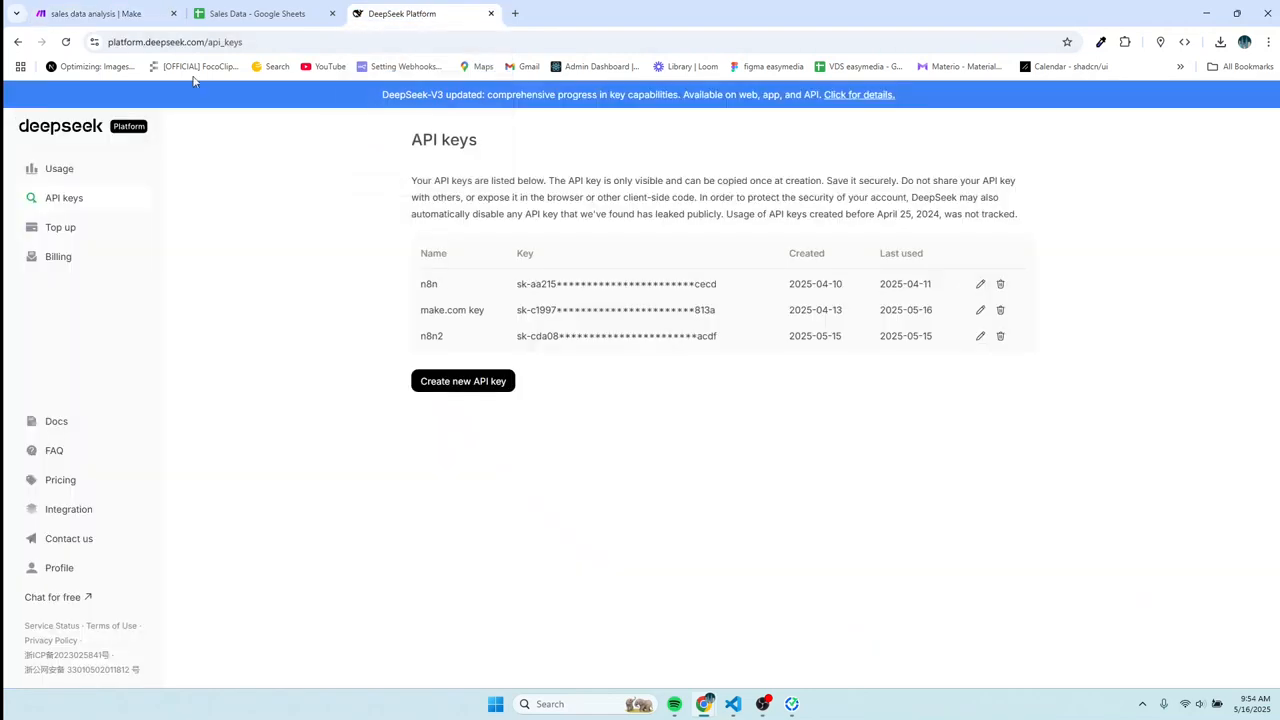
left_click(18, 42)
mouse_move(722, 440)
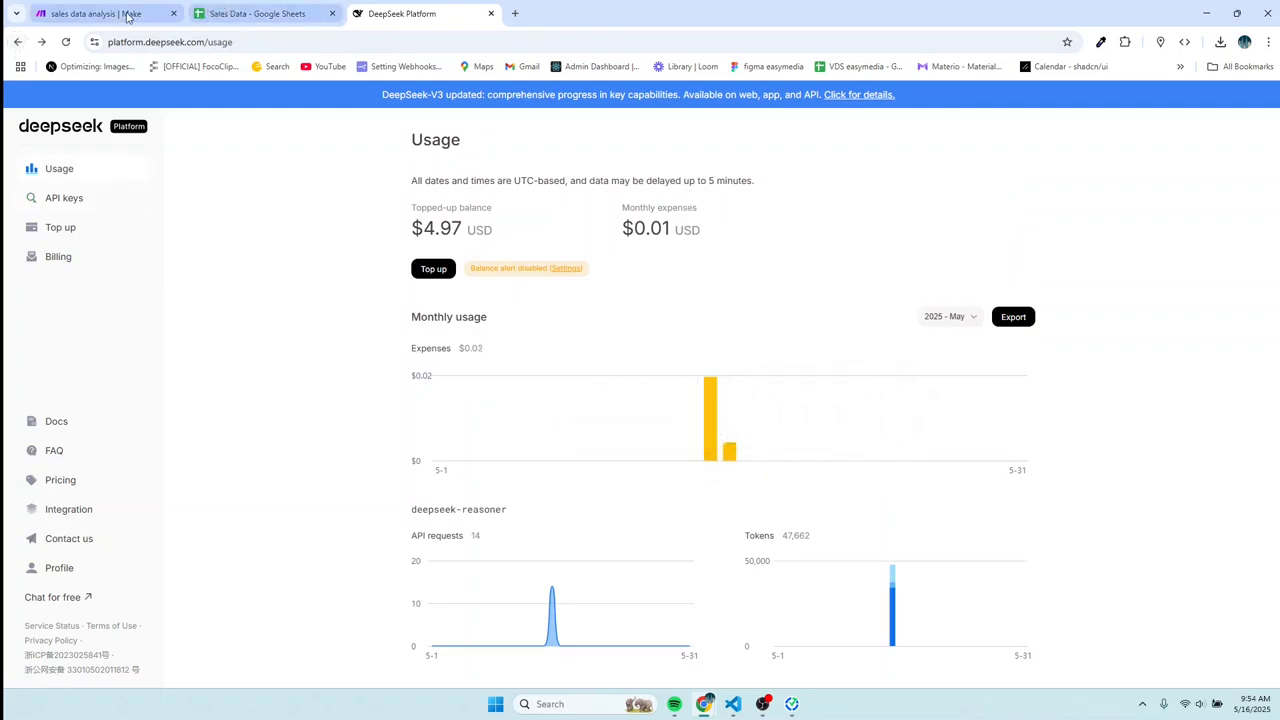
left_click(125, 15)
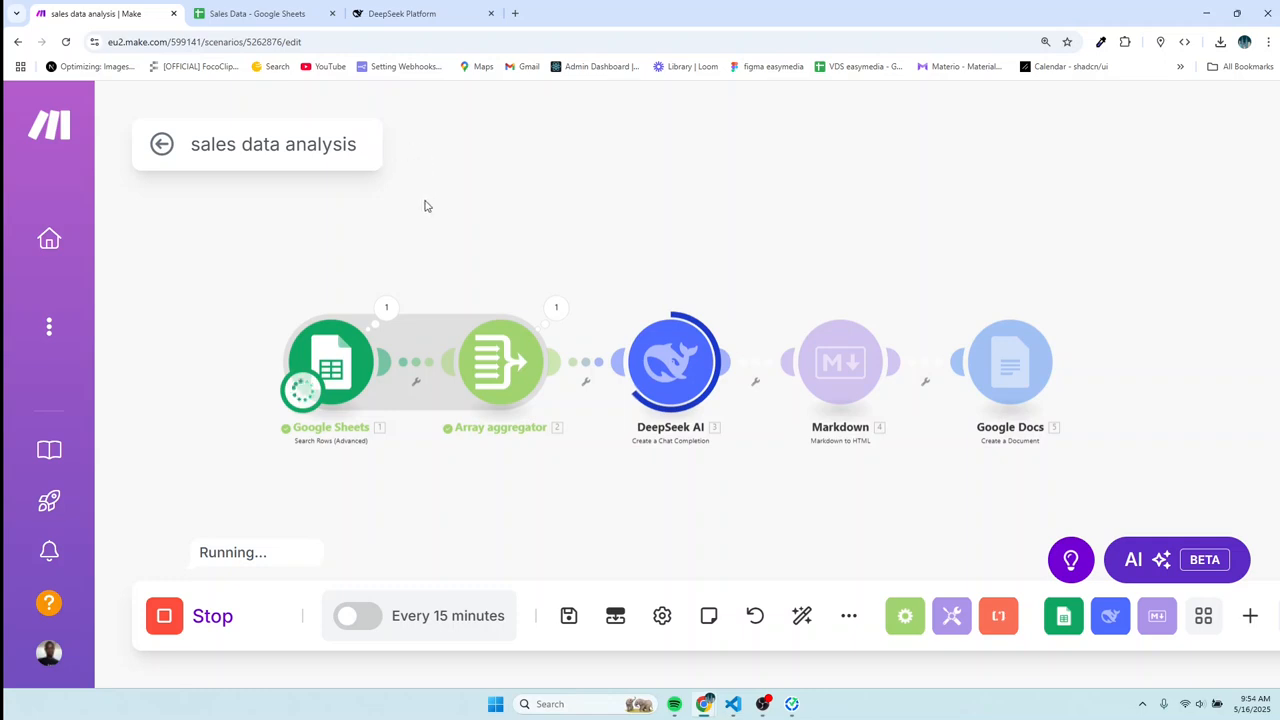
- Open the Google Docs step's output and copy the new report's Web View Link
scroll(425, 206, "down", 1)
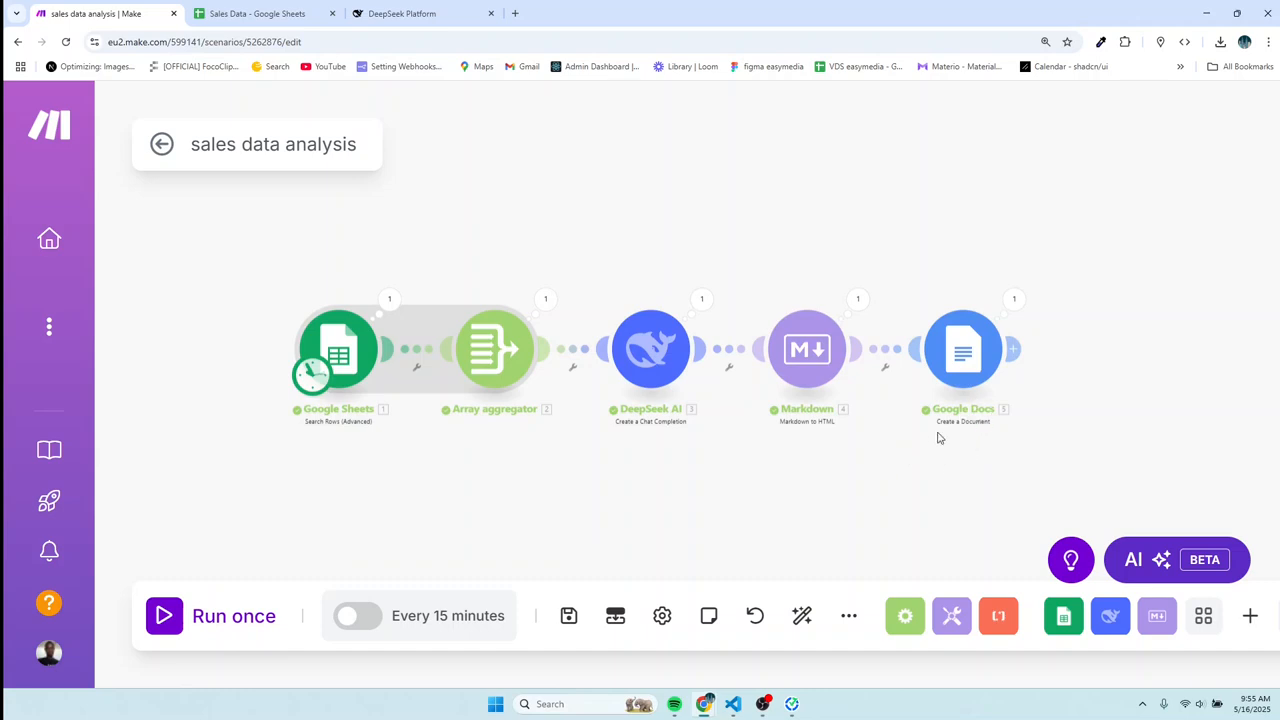
left_click(1014, 300)
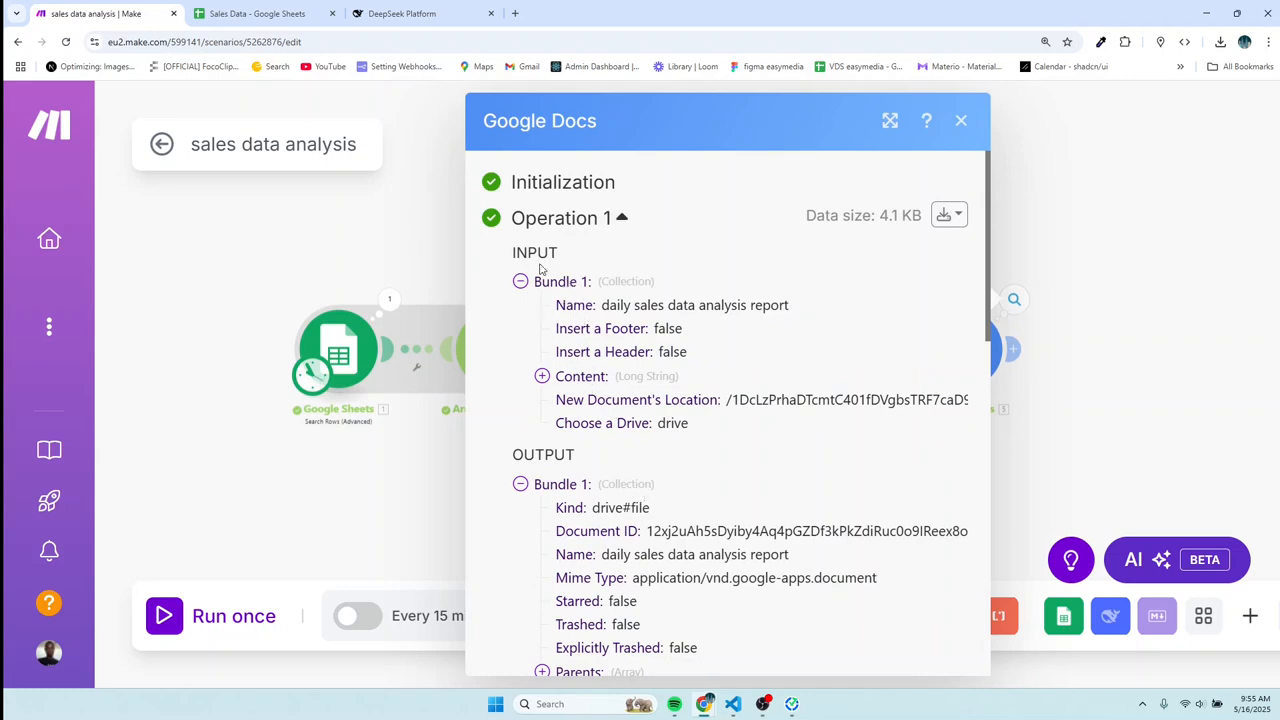
scroll(640, 445, "down", 3)
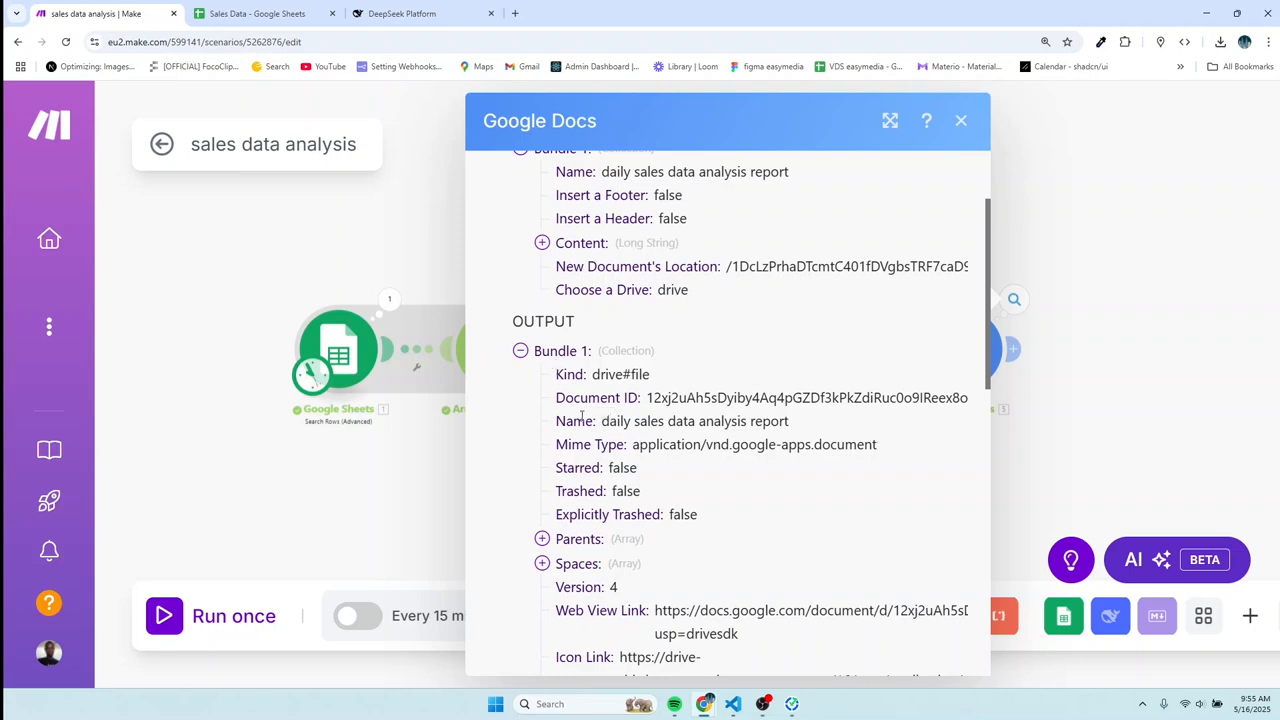
scroll(588, 491, "down", 2)
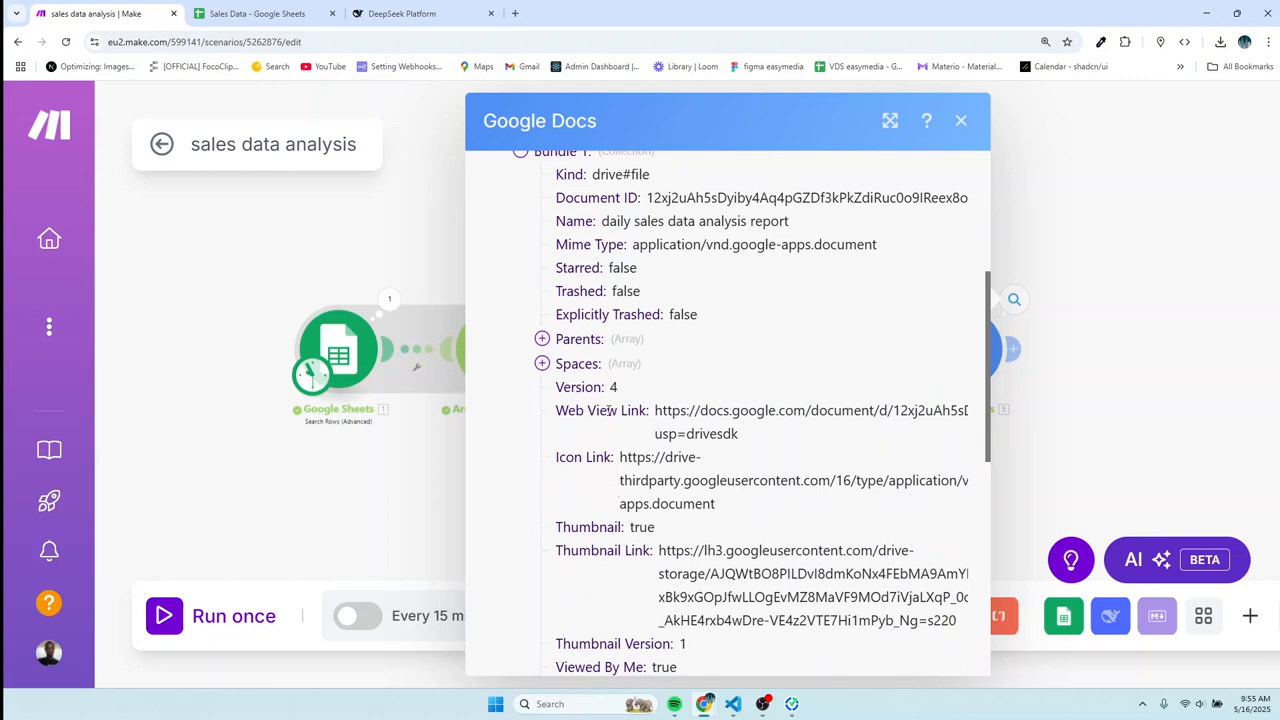
left_click_drag(737, 433, 655, 410)
key("ctrl+c")
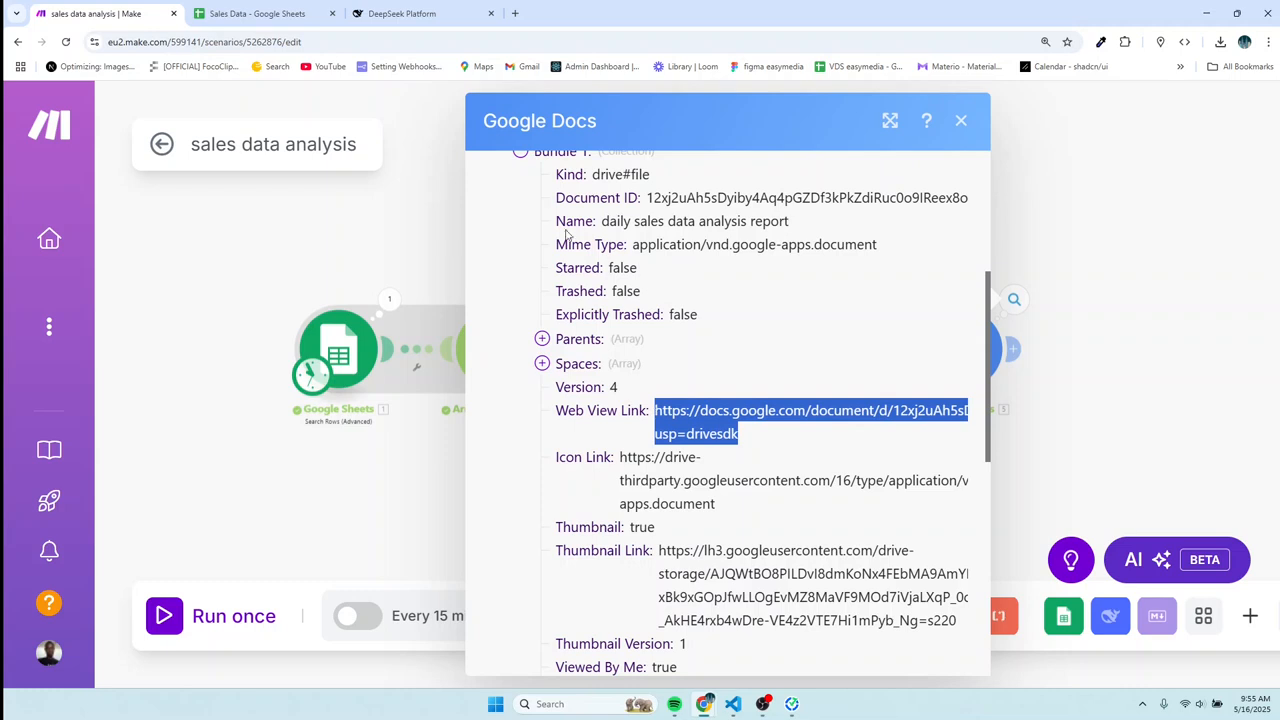
left_click(515, 13)
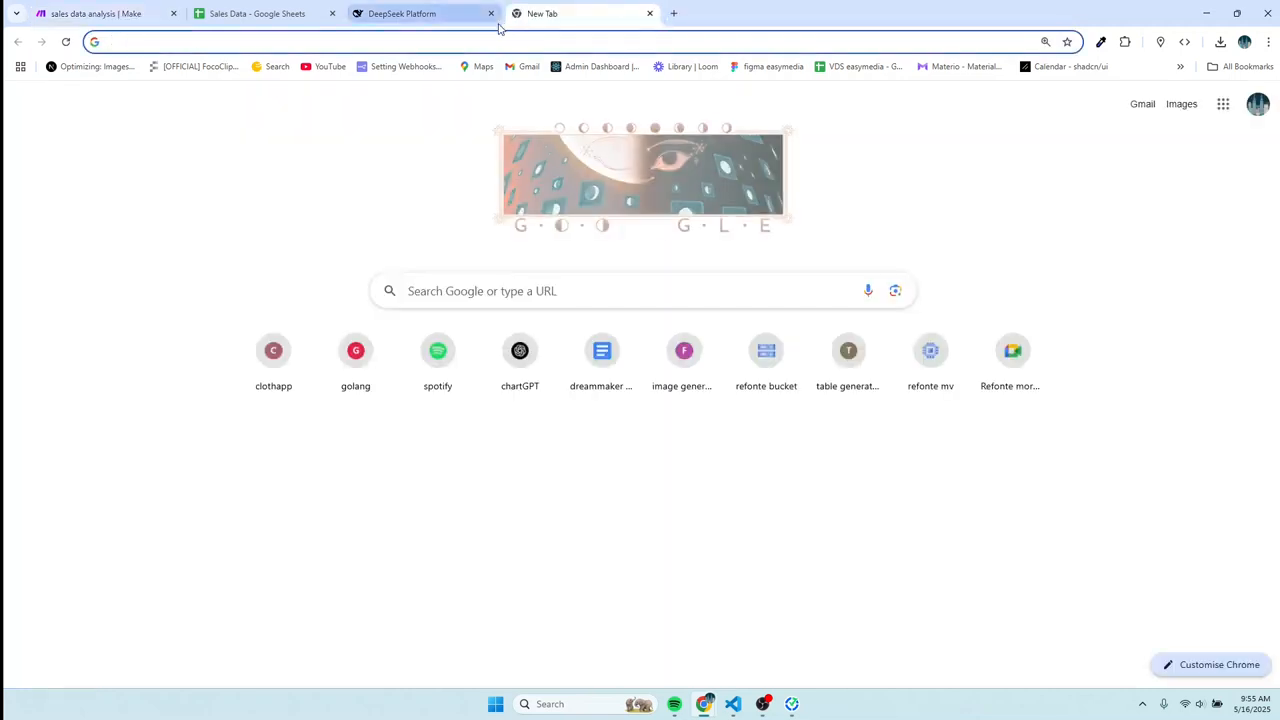
- Load the copied link and scroll through the 'daily sales data analysis report' from Key Insights to Next Steps
key("ctrl+v")
key("Return")
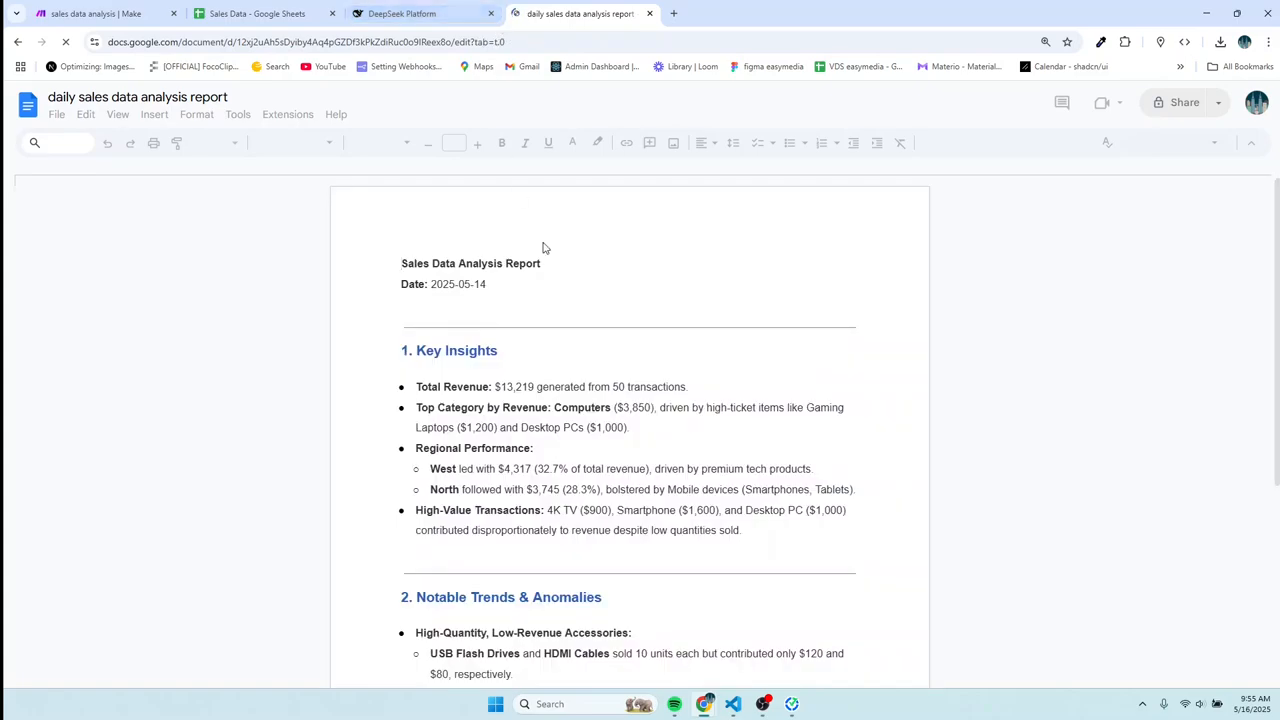
scroll(584, 392, "down", 2)
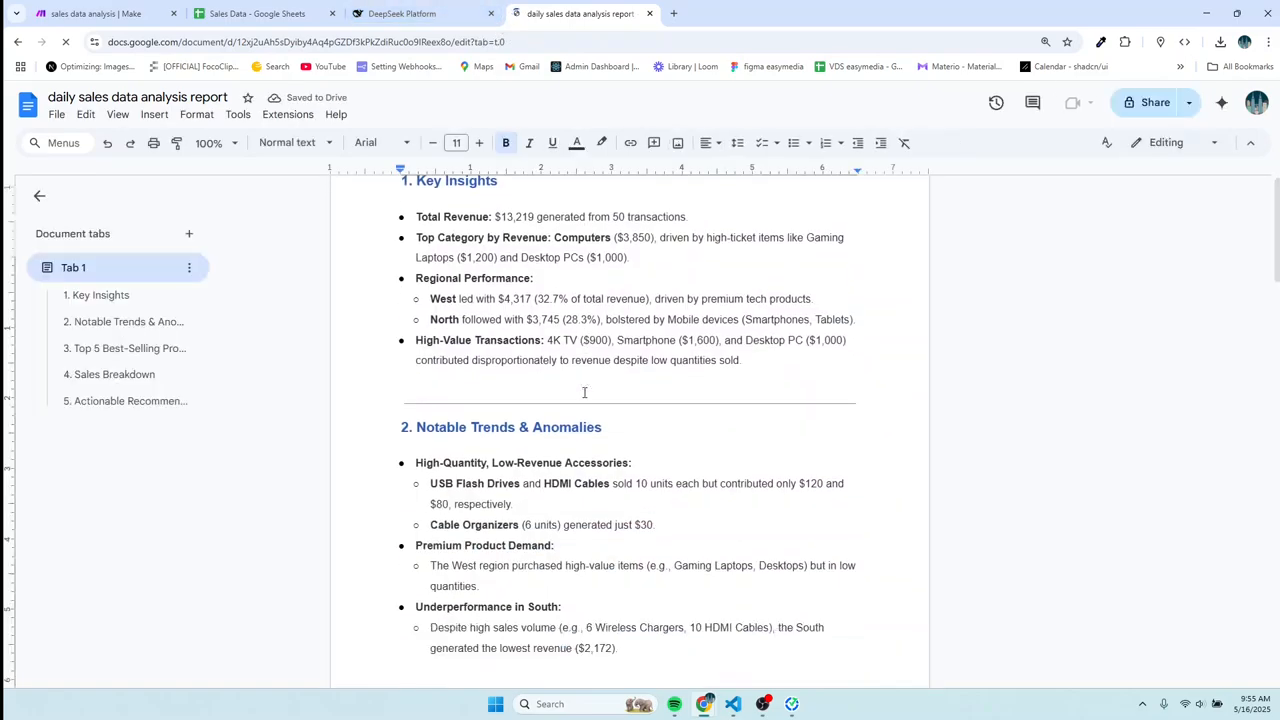
scroll(584, 392, "down", 15)
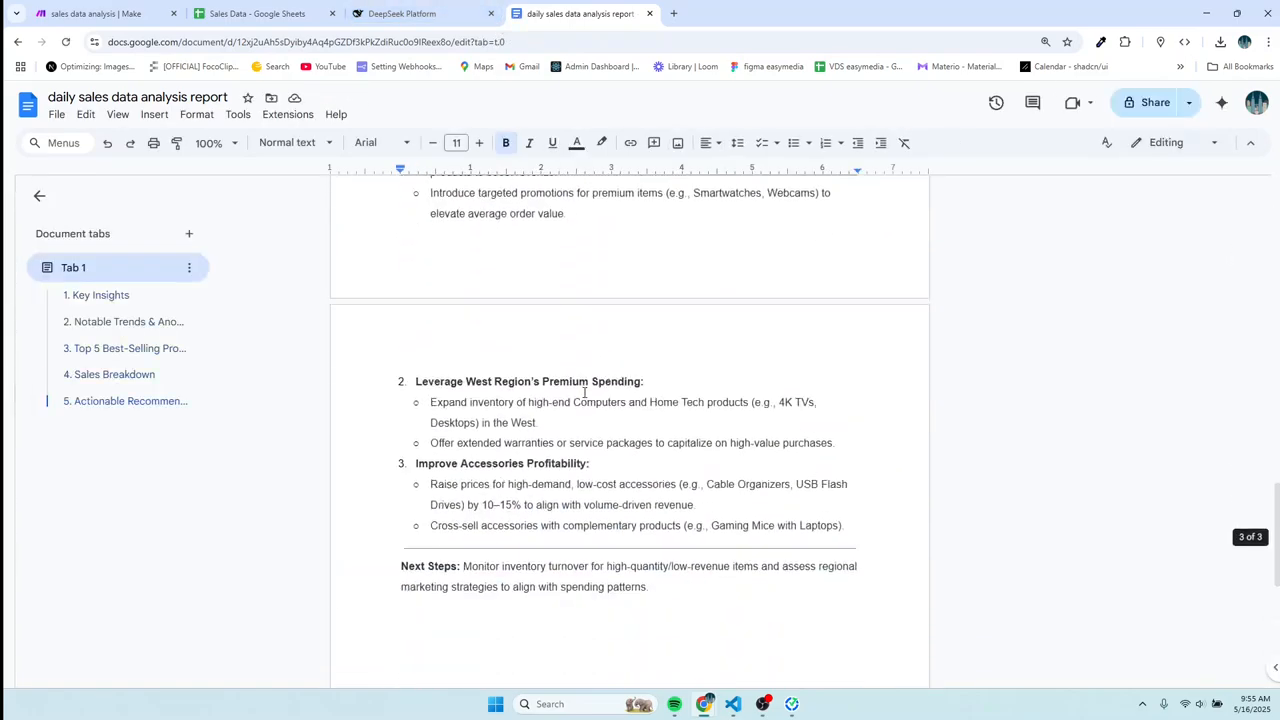
scroll(584, 392, "up", 15)
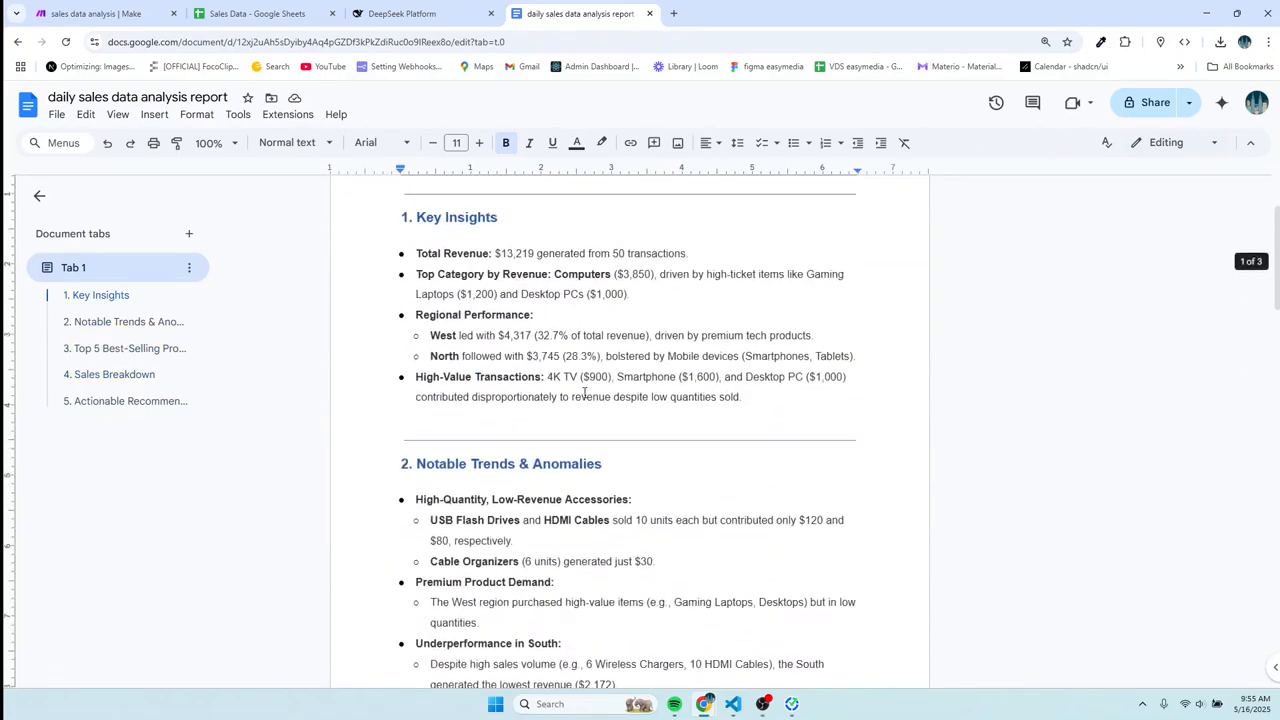
scroll(584, 392, "up", 3)
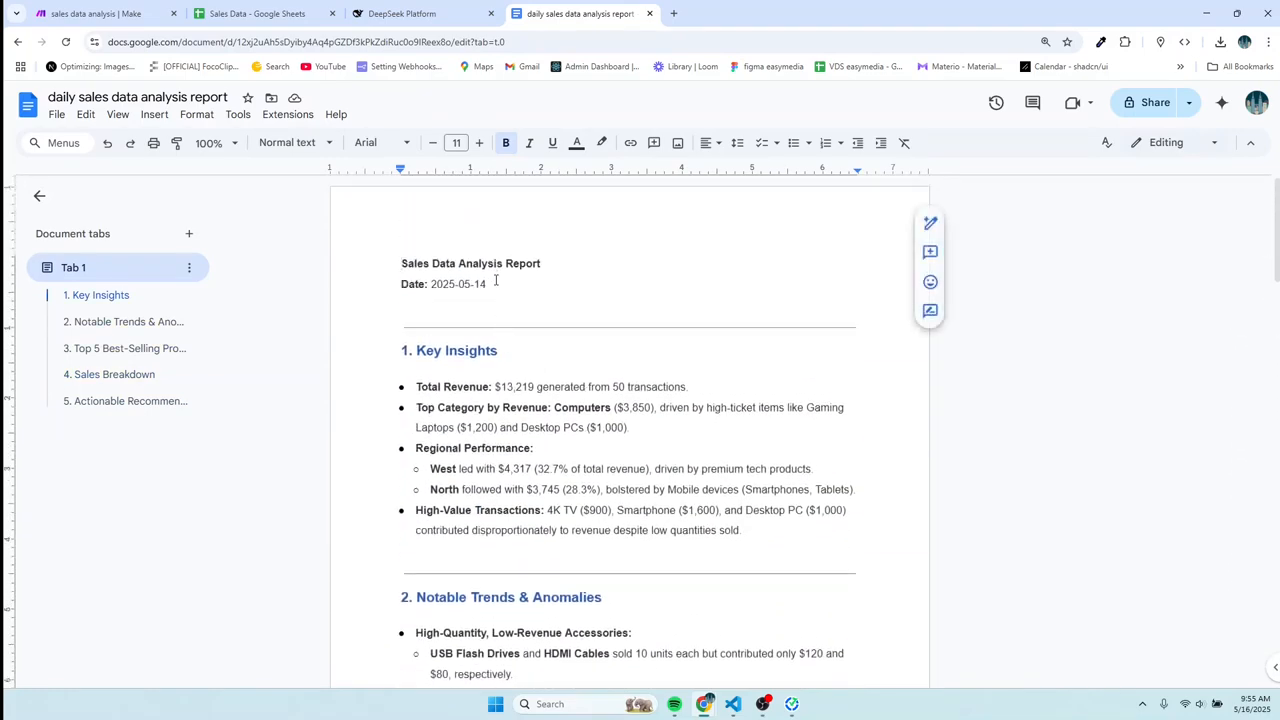
left_click_drag(495, 281, 377, 286)
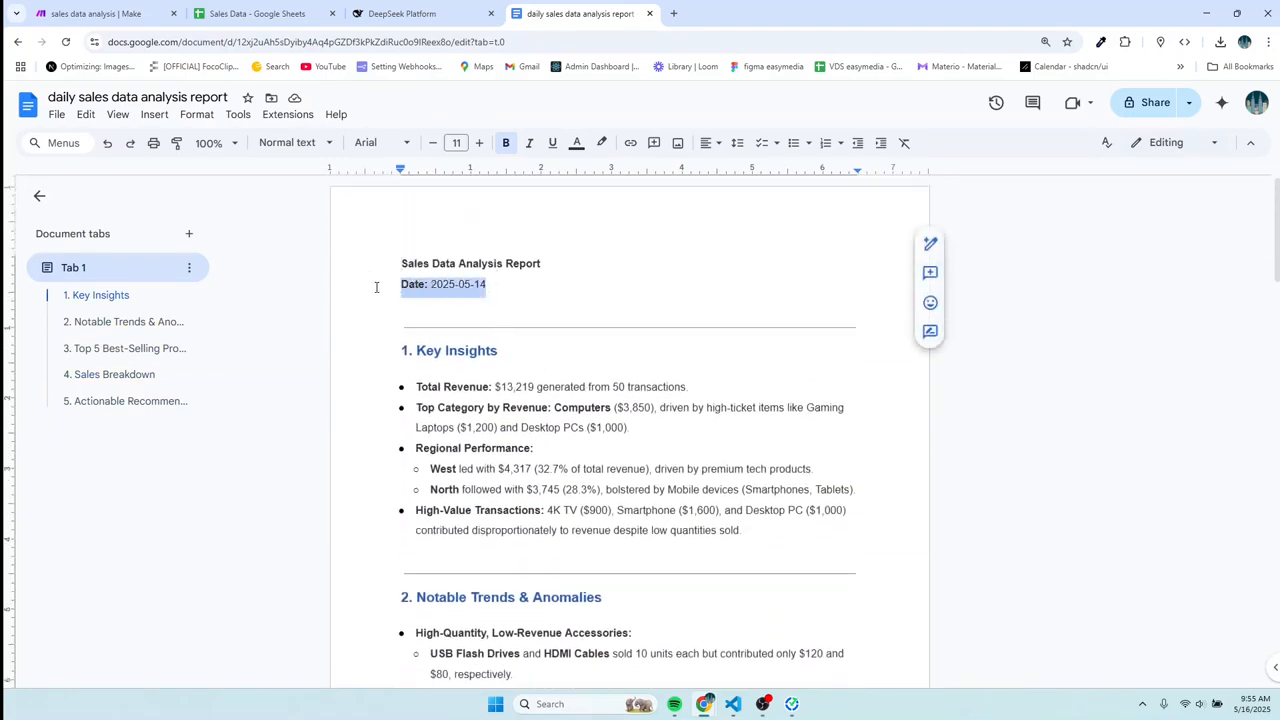
left_click(249, 14)
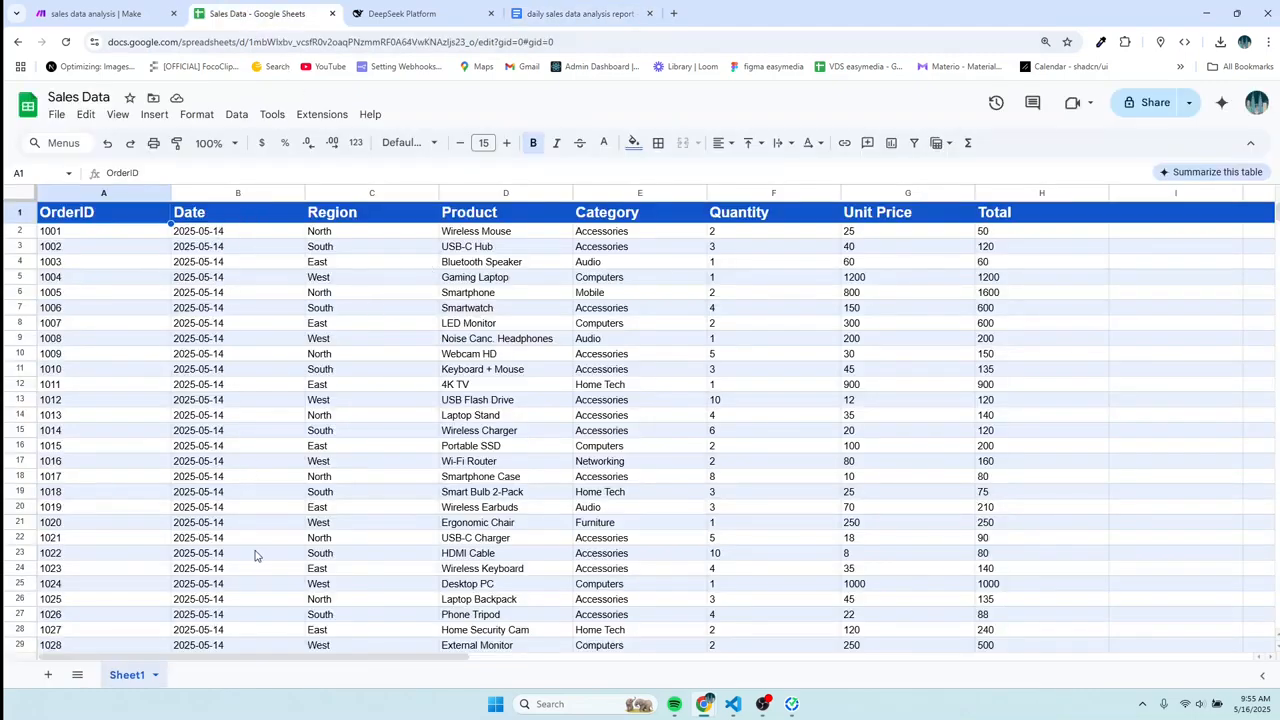
- Scroll through the Sales Data sheet's orders 1001 to 1050 and back up
scroll(255, 556, "down", 5)
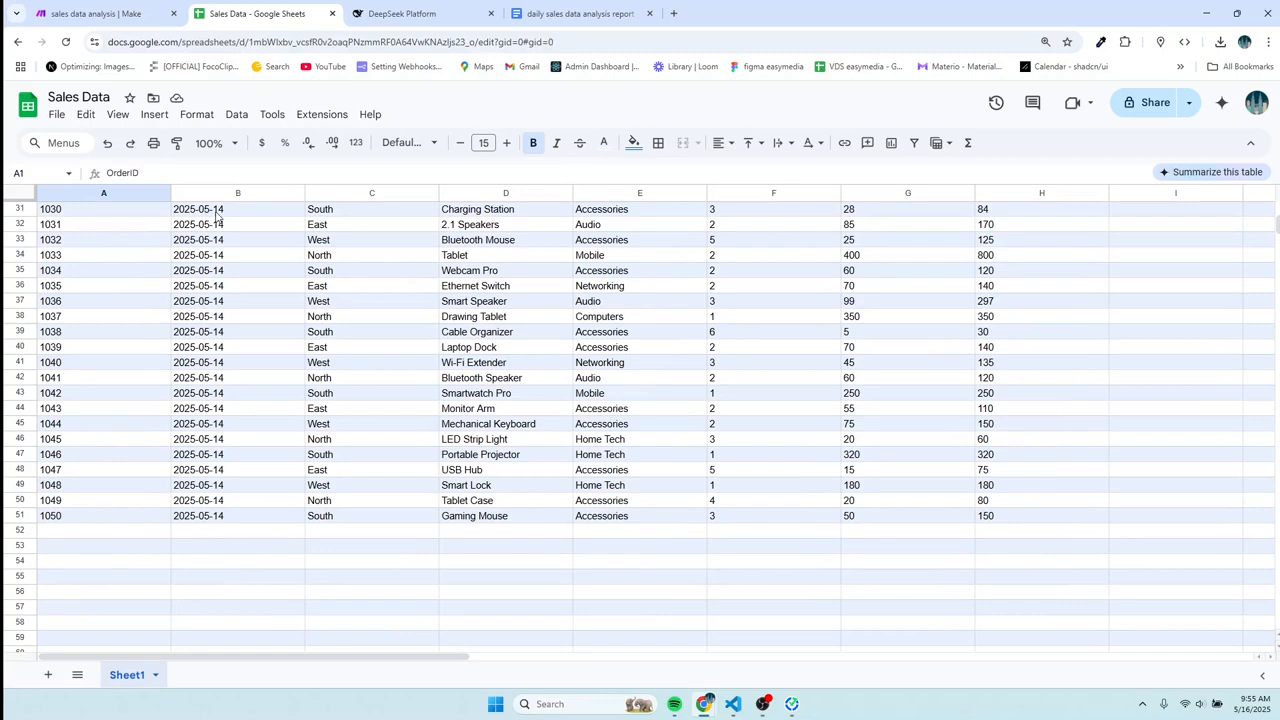
scroll(235, 273, "up", 5)
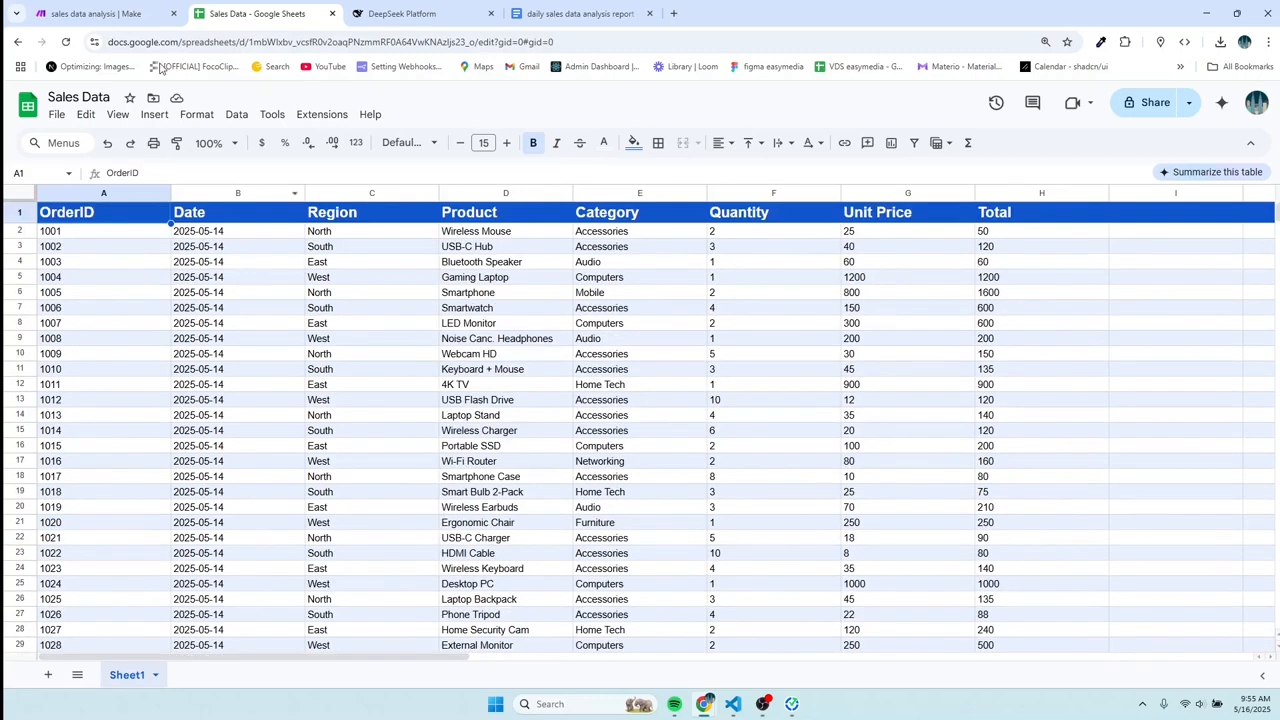
left_click(95, 13)
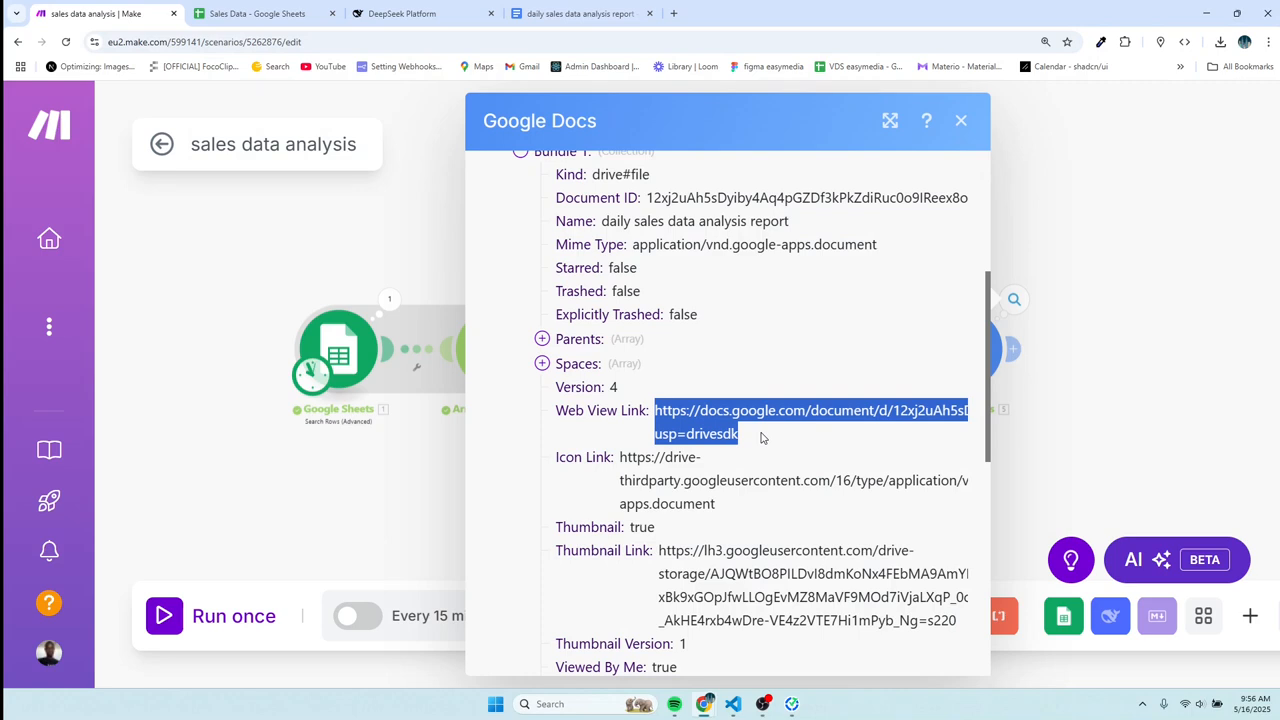
- Close the Google Docs output and add a Gmail Send an Email module after Google Docs
left_click_drag(748, 436, 654, 410)
left_click(372, 507)
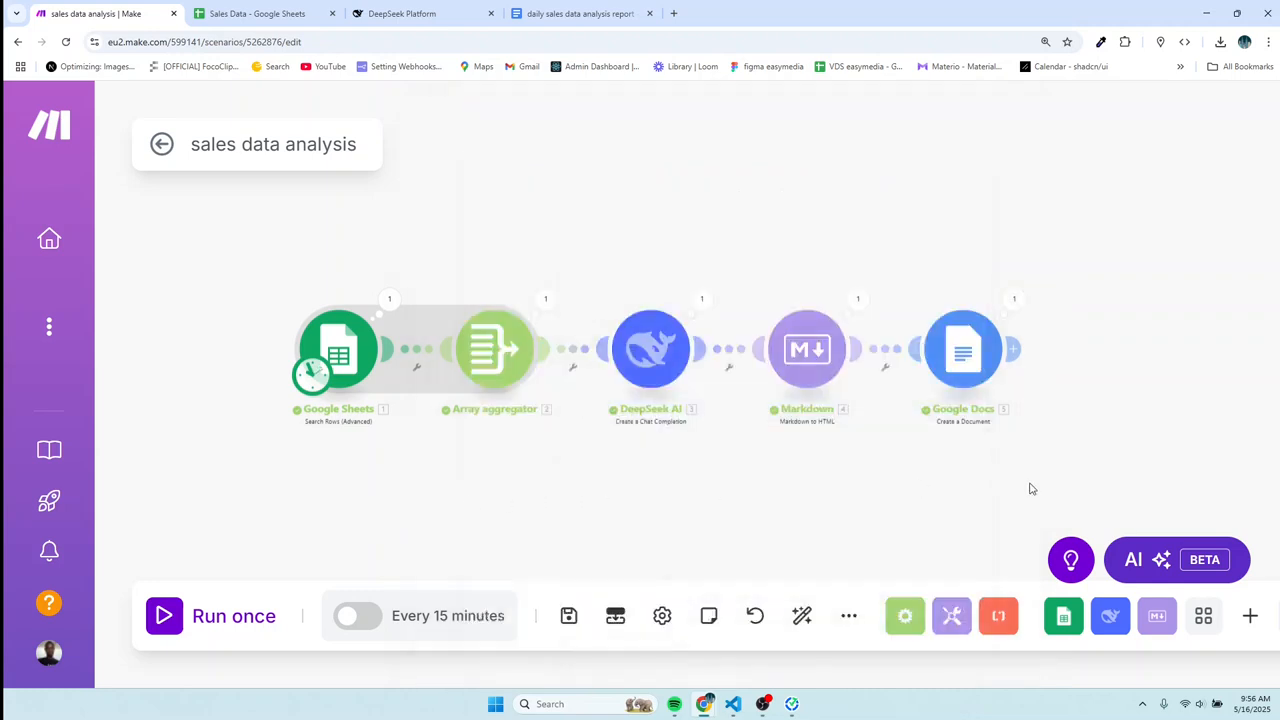
left_click(1022, 360)
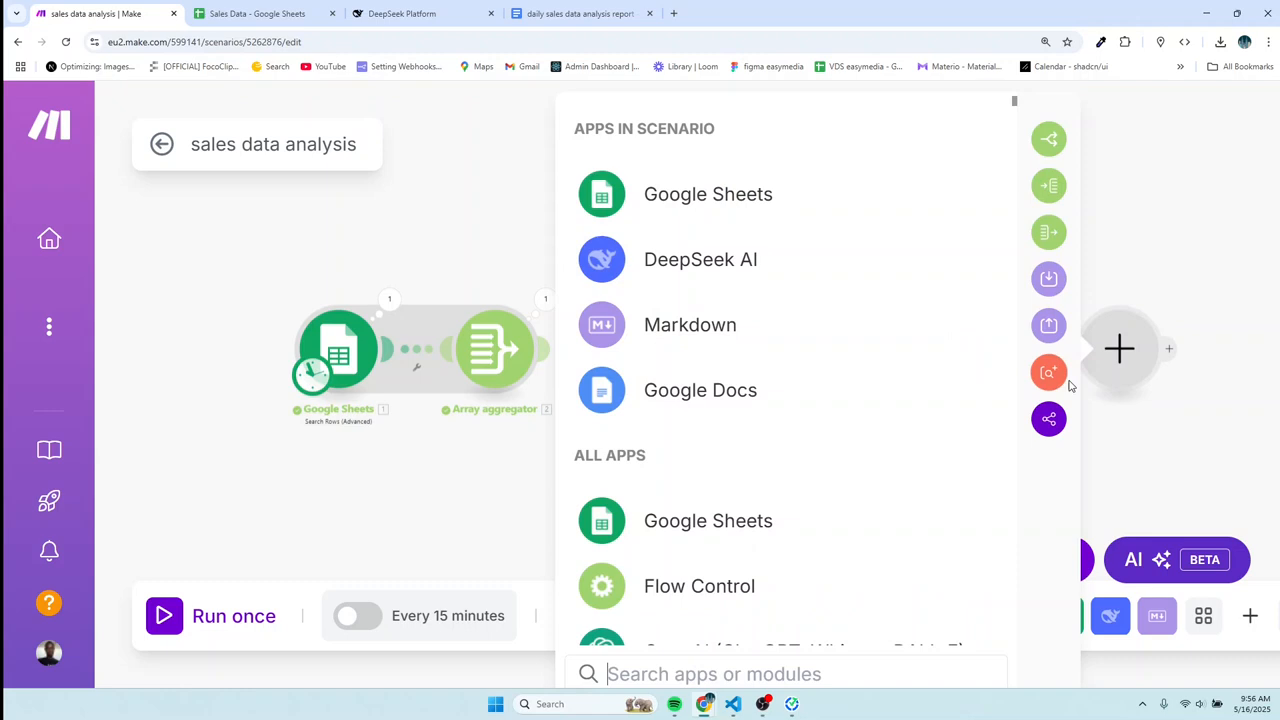
left_click(648, 673)
type("gmail")
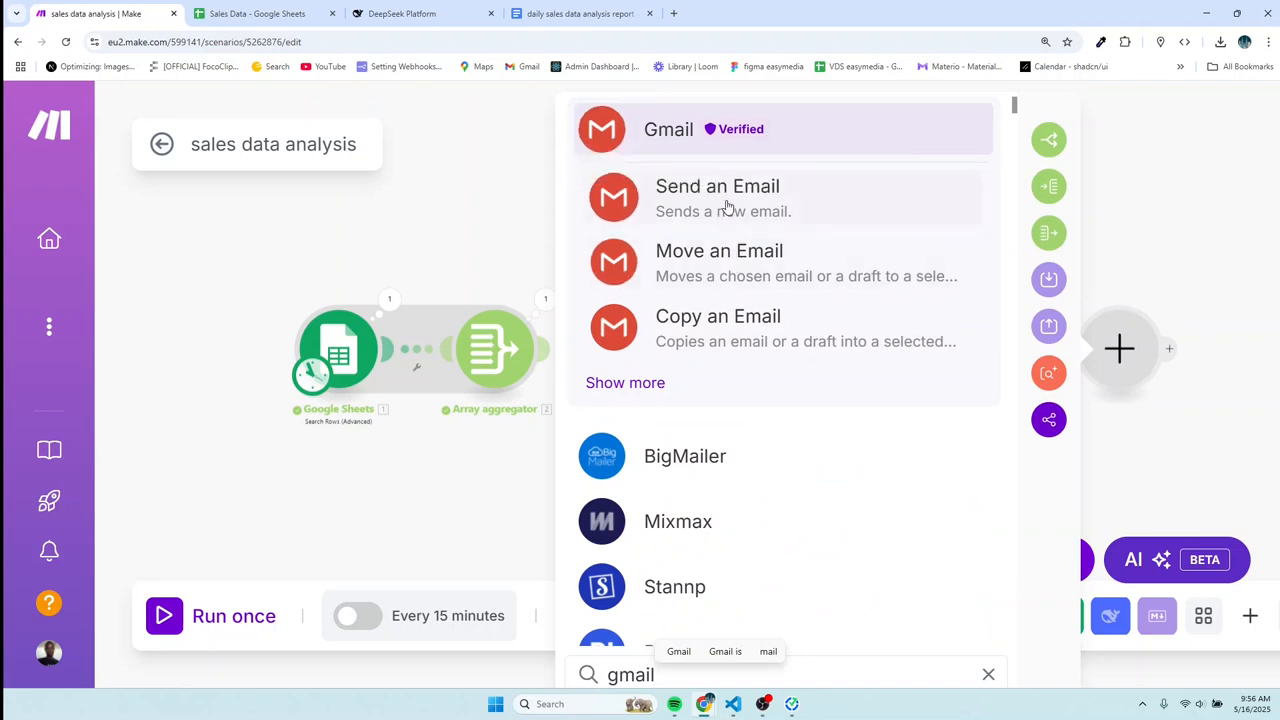
left_click(727, 201)
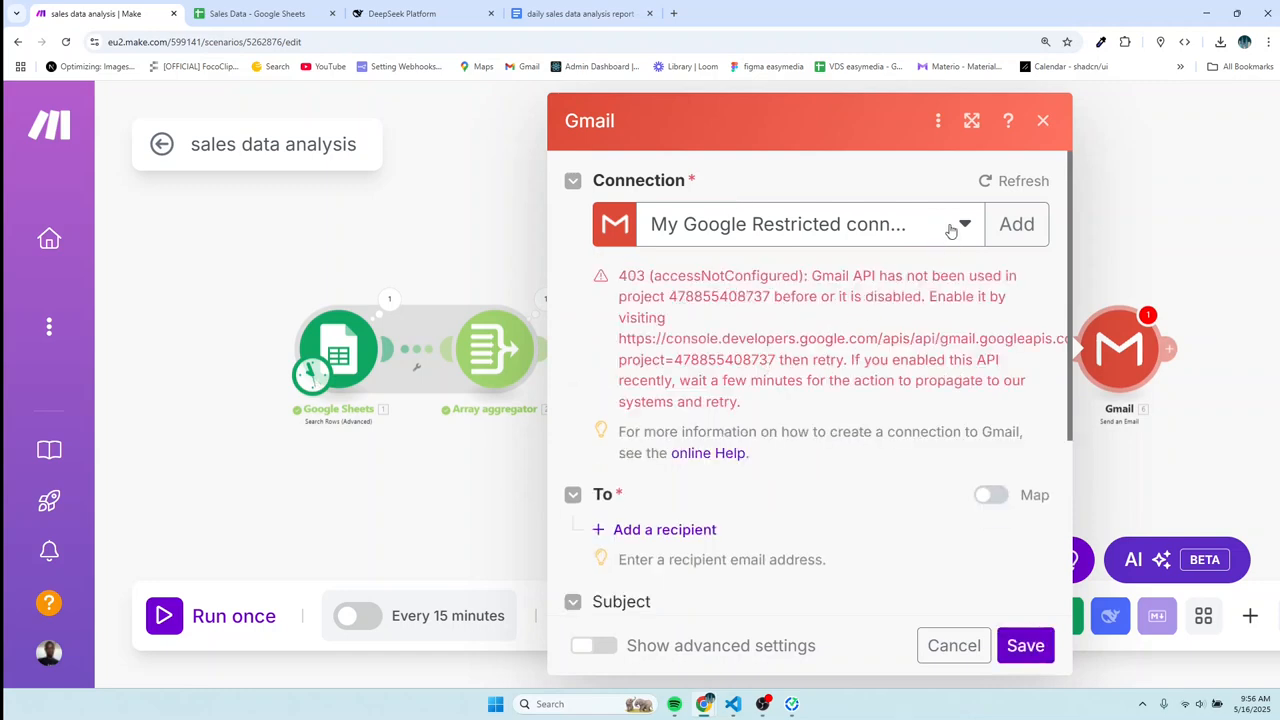
- Add a recipient field and enter the report recipient's e-mail address
scroll(881, 417, "down", 2)
scroll(881, 417, "up", 1)
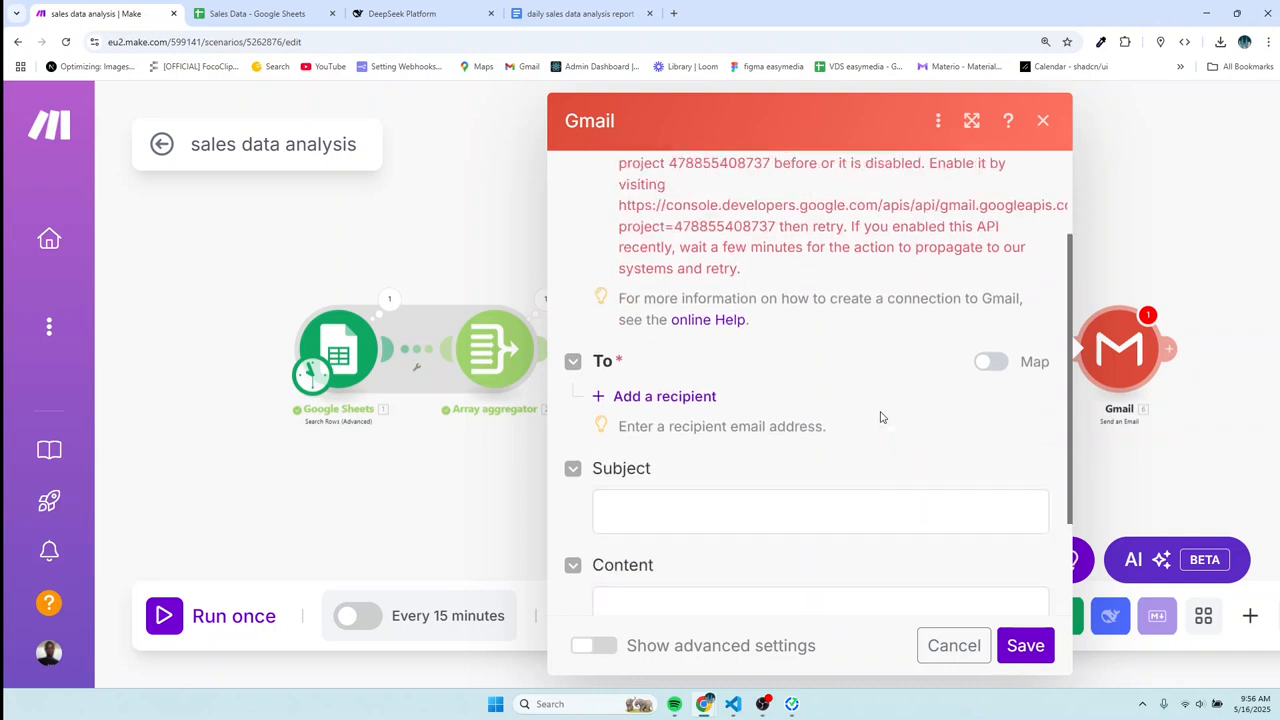
left_click(694, 396)
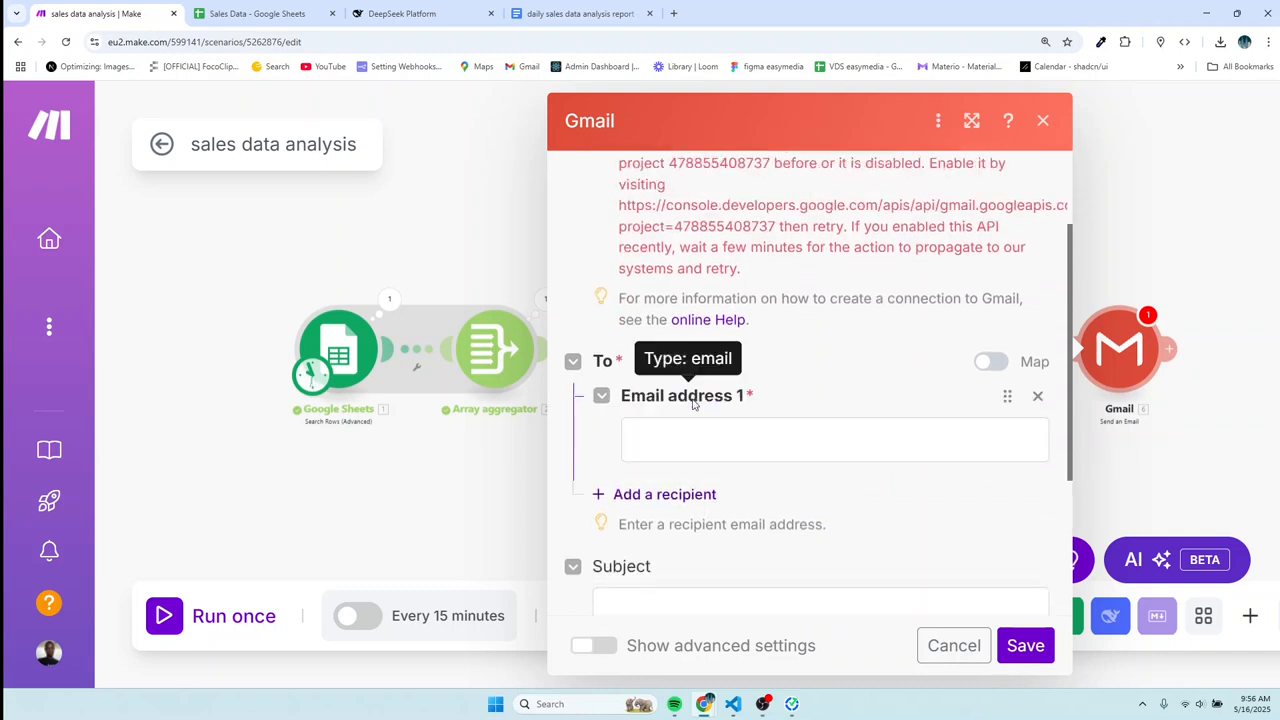
left_click(671, 449)
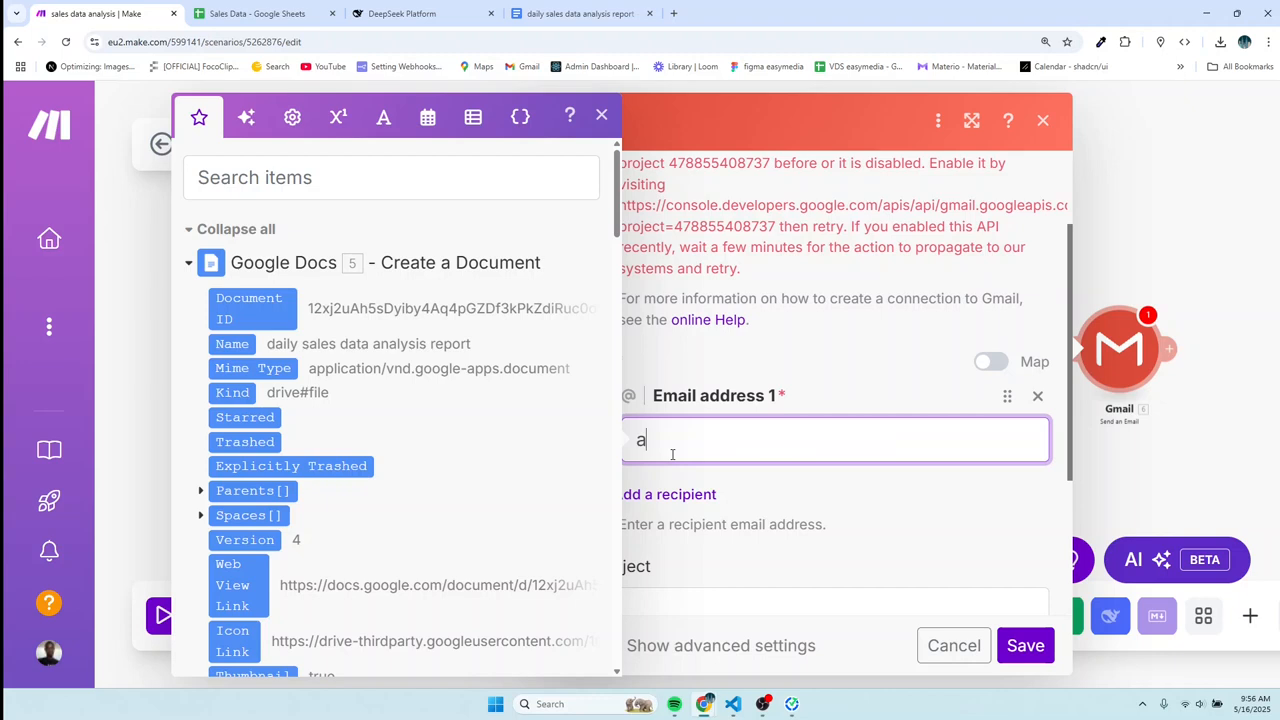
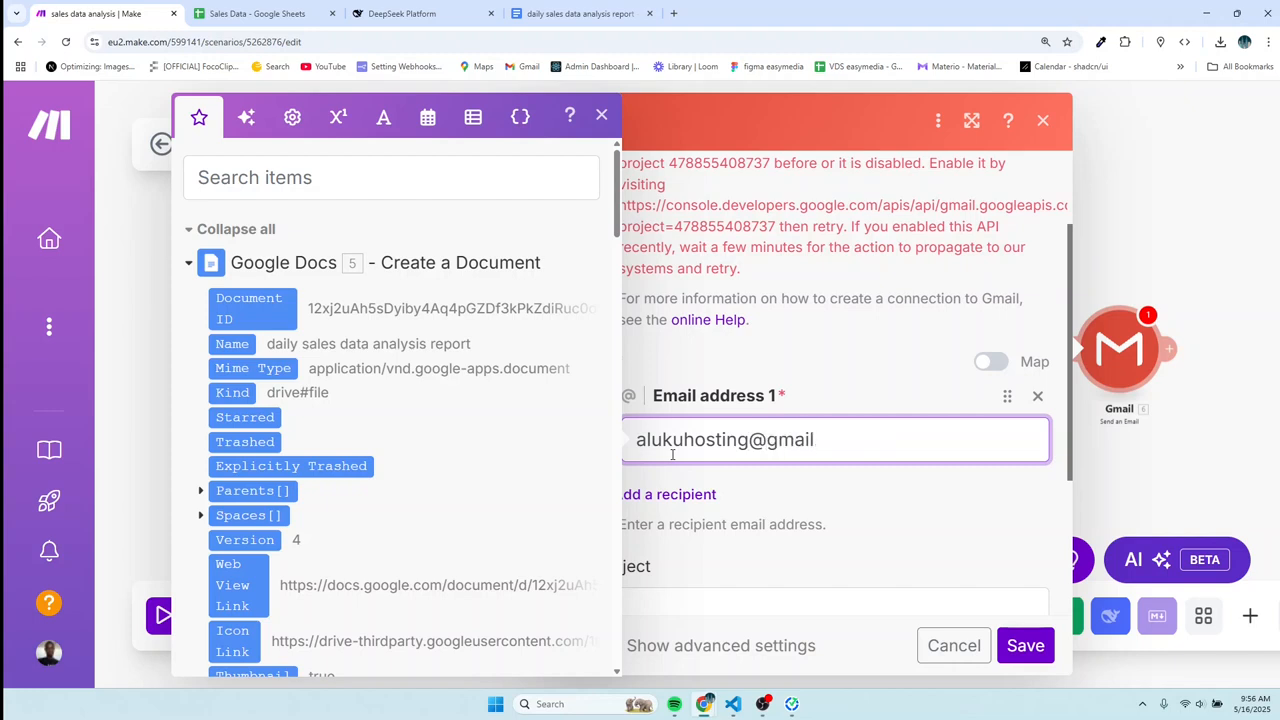
- Set the email subject to 'Daily sales analysis report'
scroll(672, 454, "up", 1)
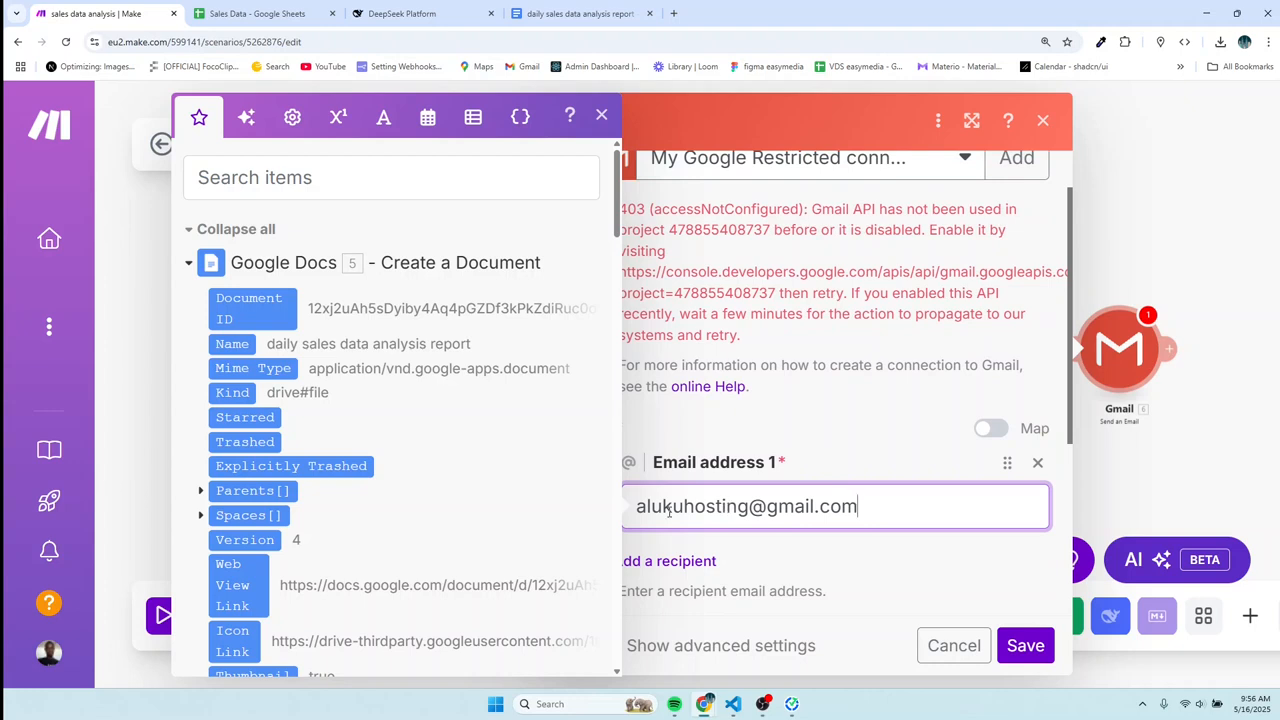
scroll(860, 550, "down", 4)
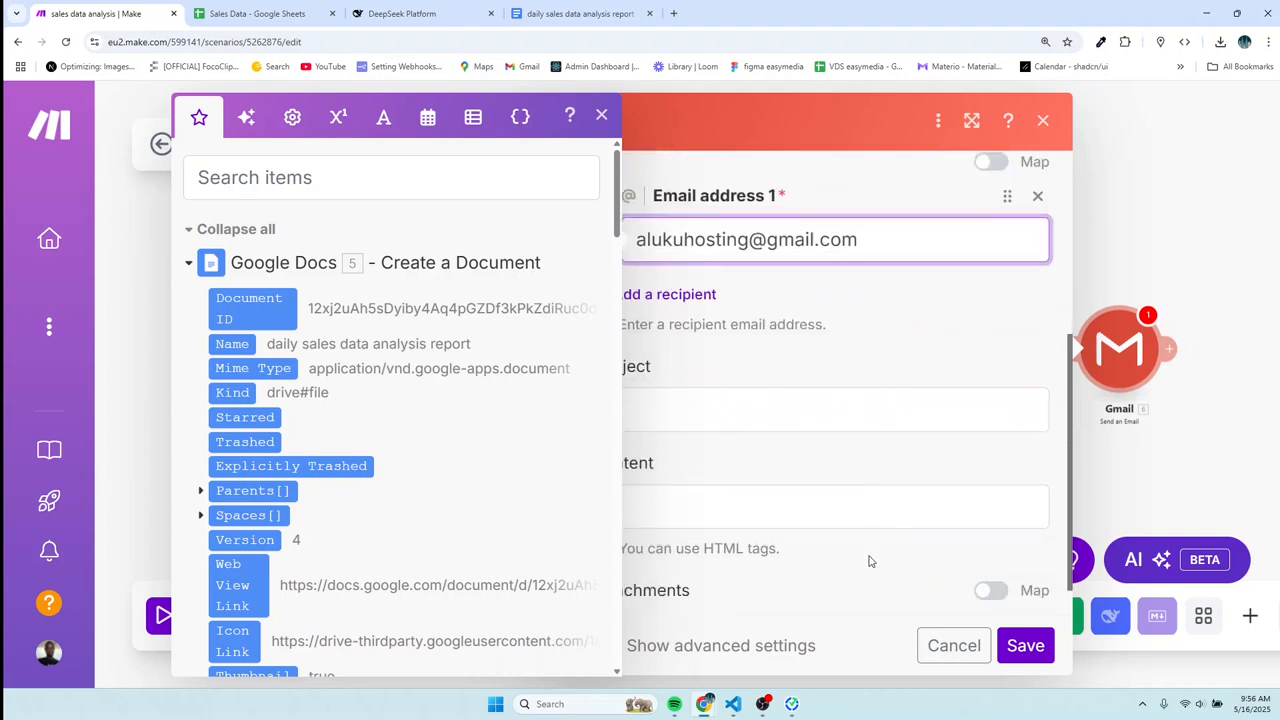
left_click(751, 409)
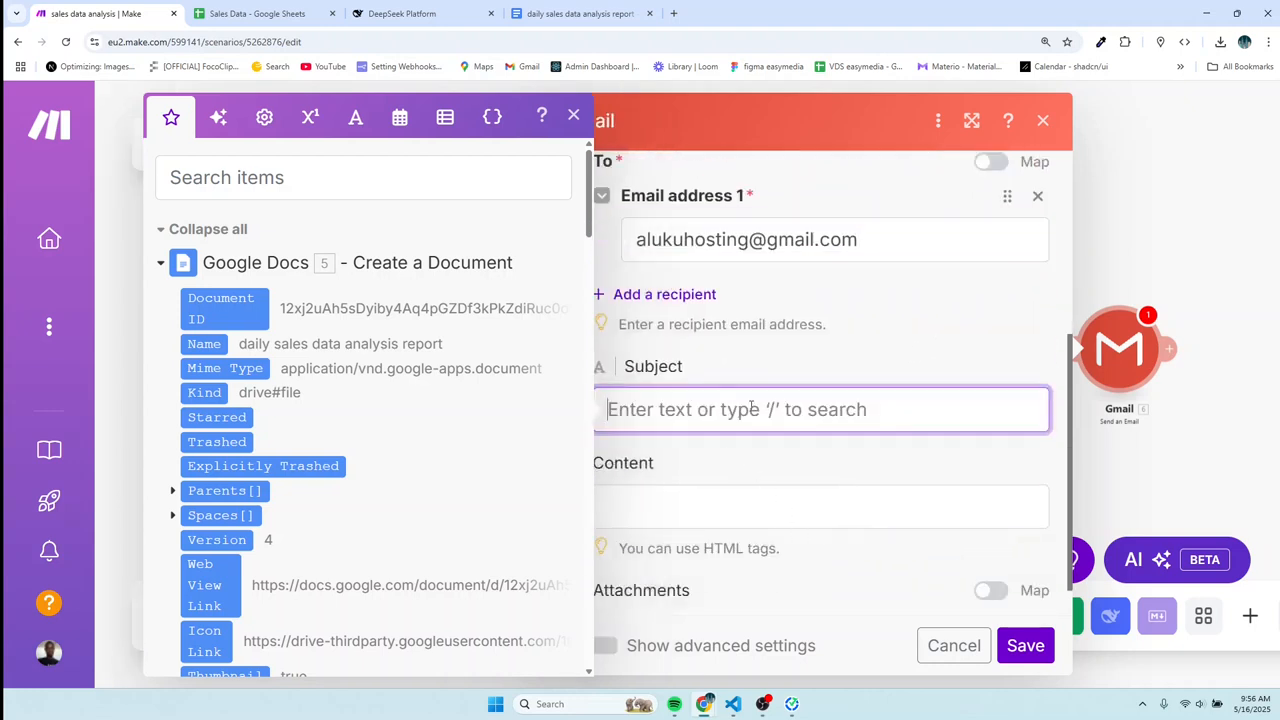
left_click(132, 505)
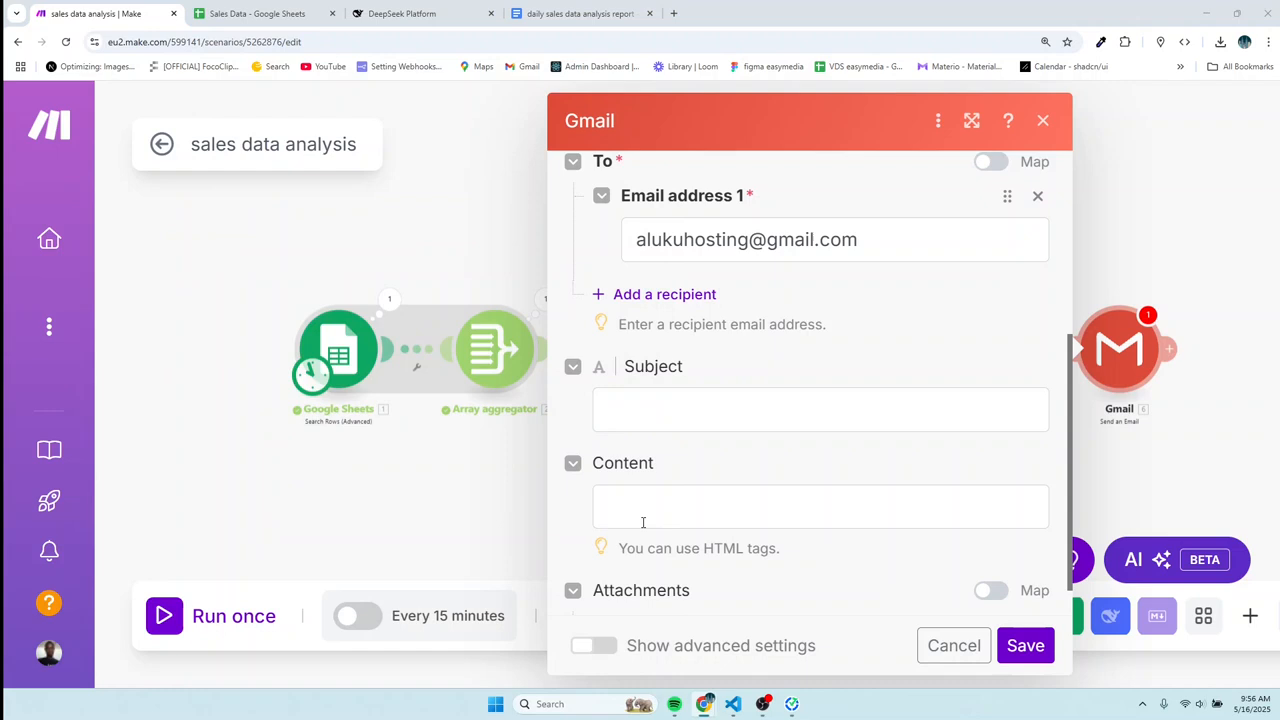
left_click(654, 428)
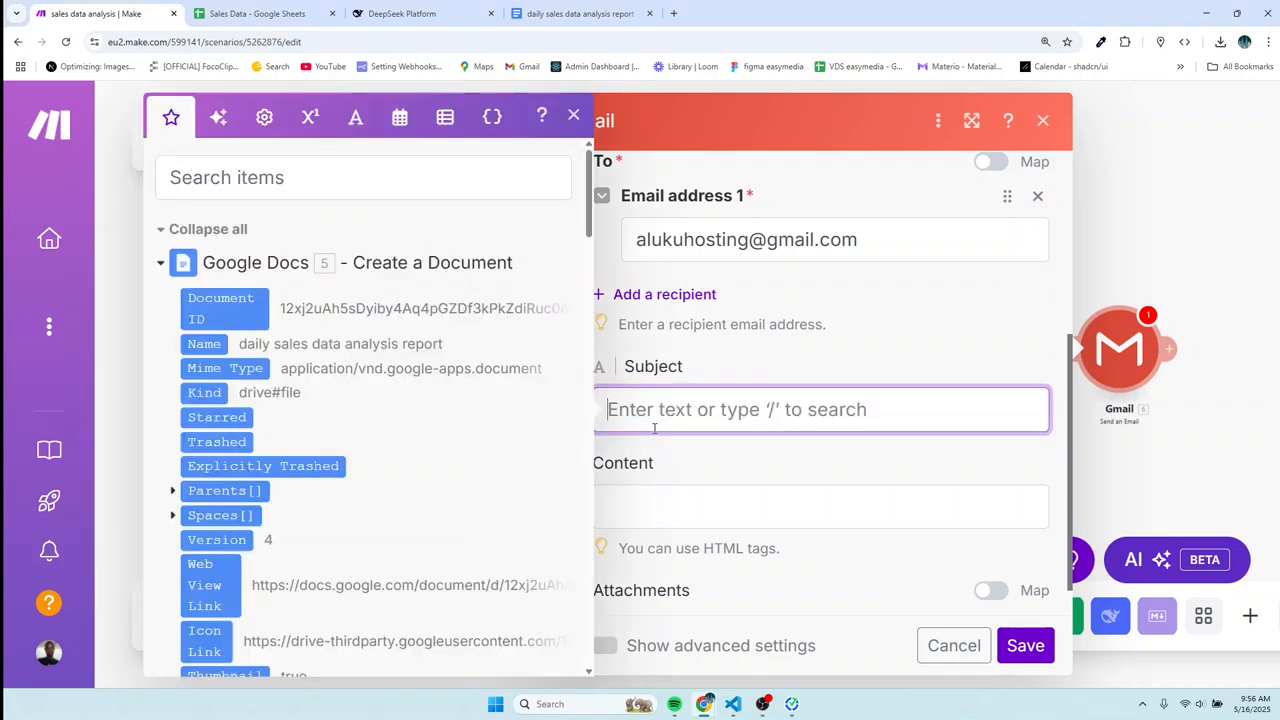
type("Dail")
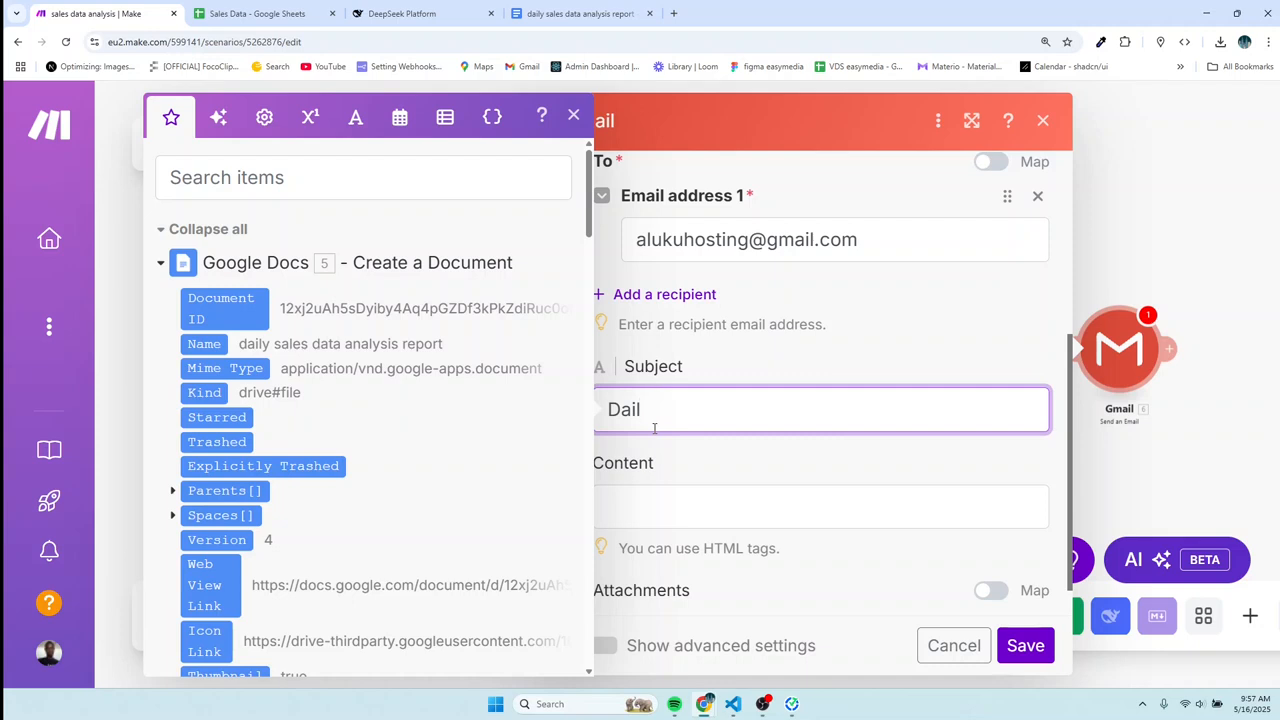
type("y sales repor")
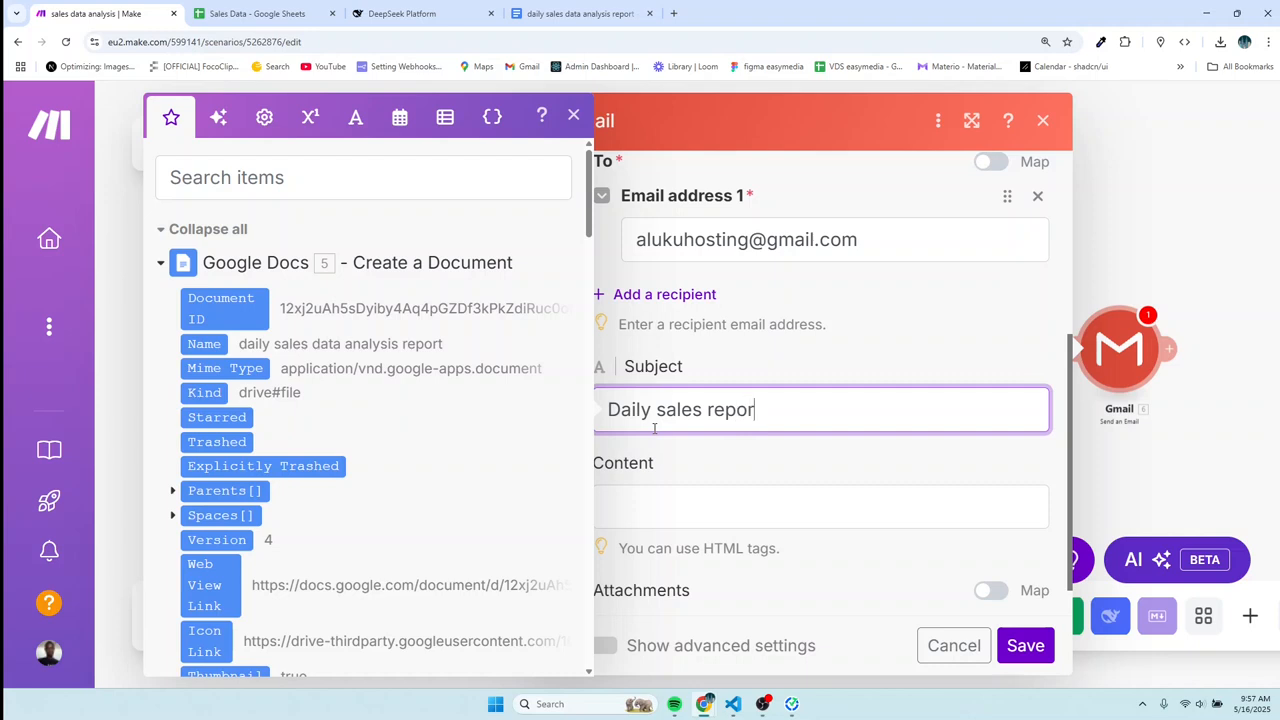
key("BackSpace")
key("BackSpace")
key("BackSpace")
key("BackSpace")
key("BackSpace")
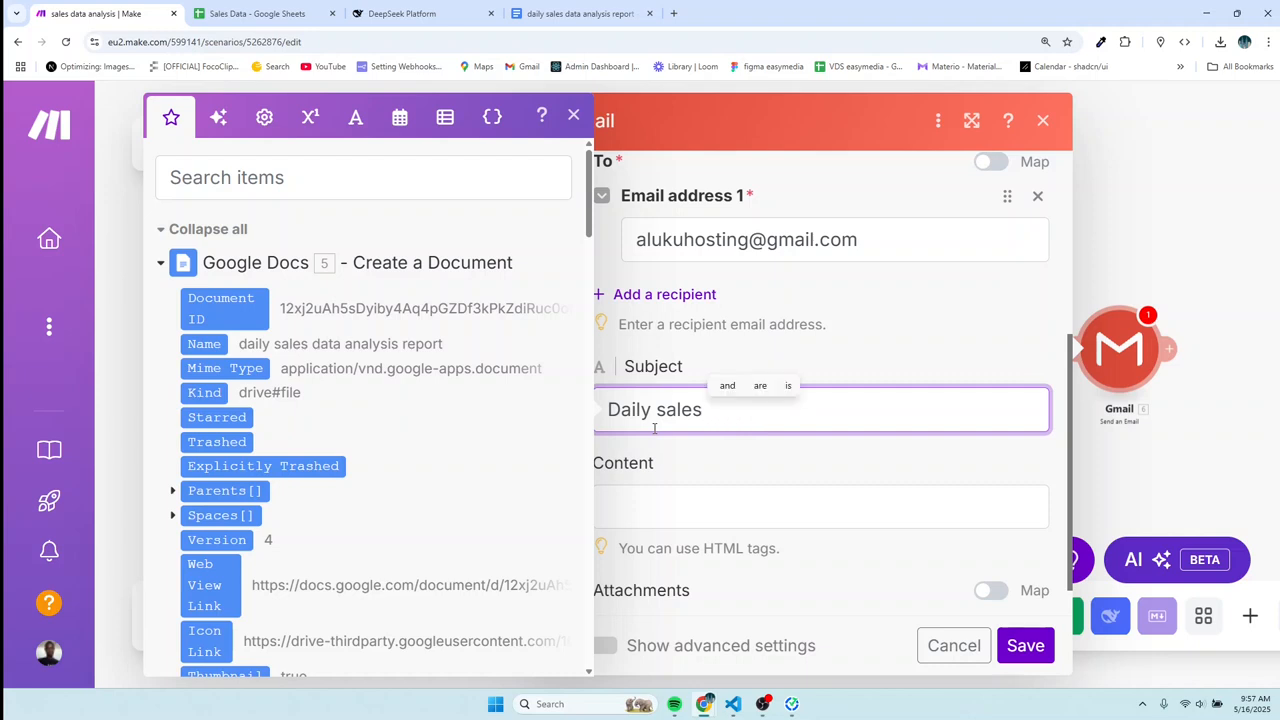
type("analysis")
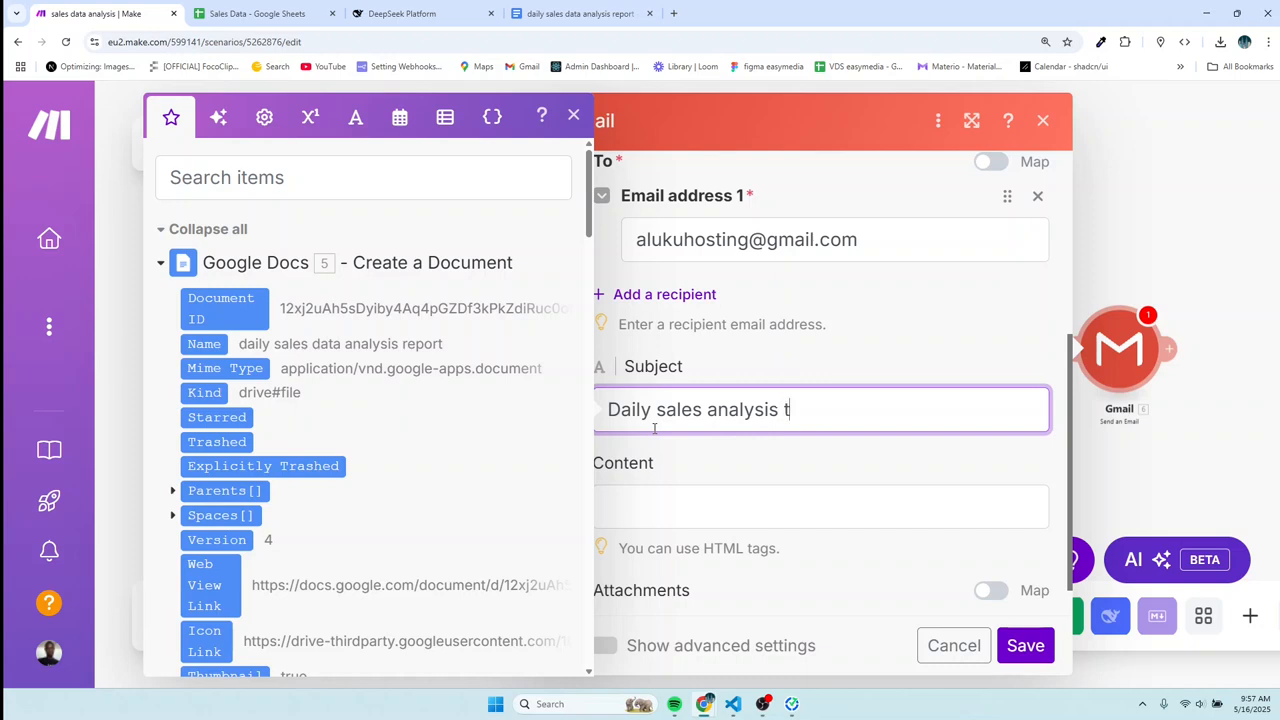
type(" report")
- Write the body 'Here is the link to sales report' plus 5. Web View Link, and save
left_click(649, 496)
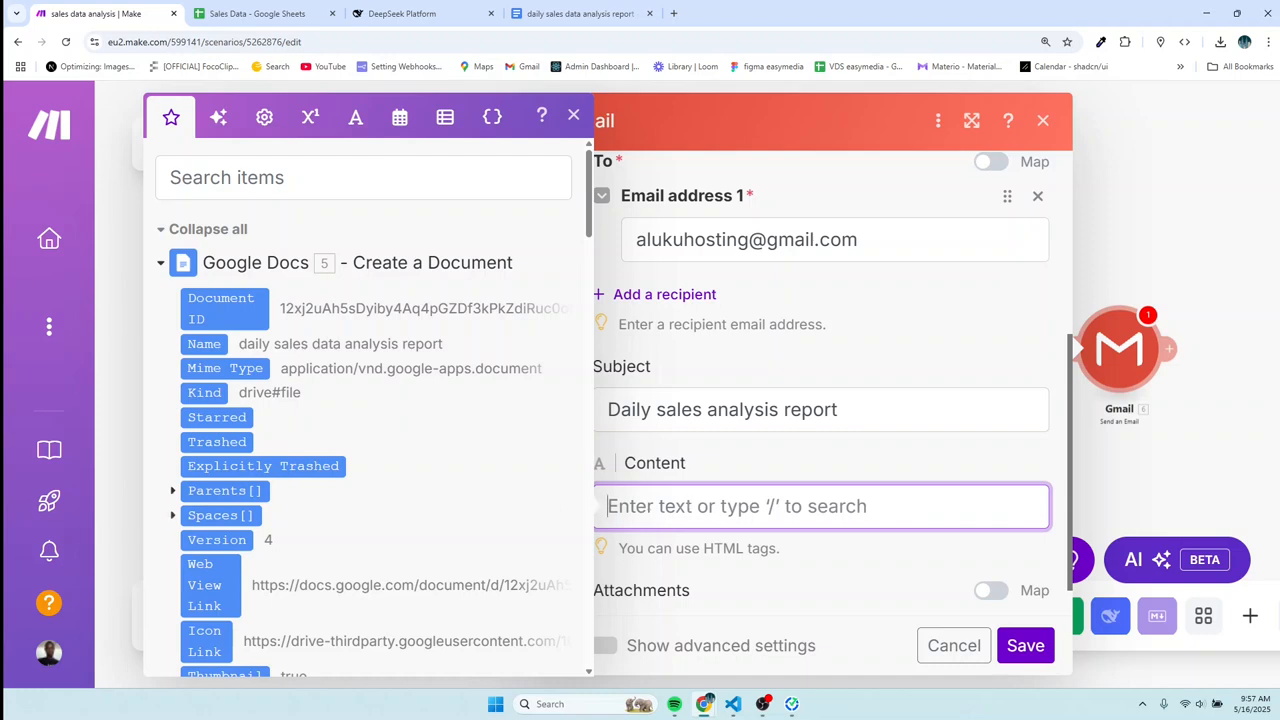
key("alt+Tab")
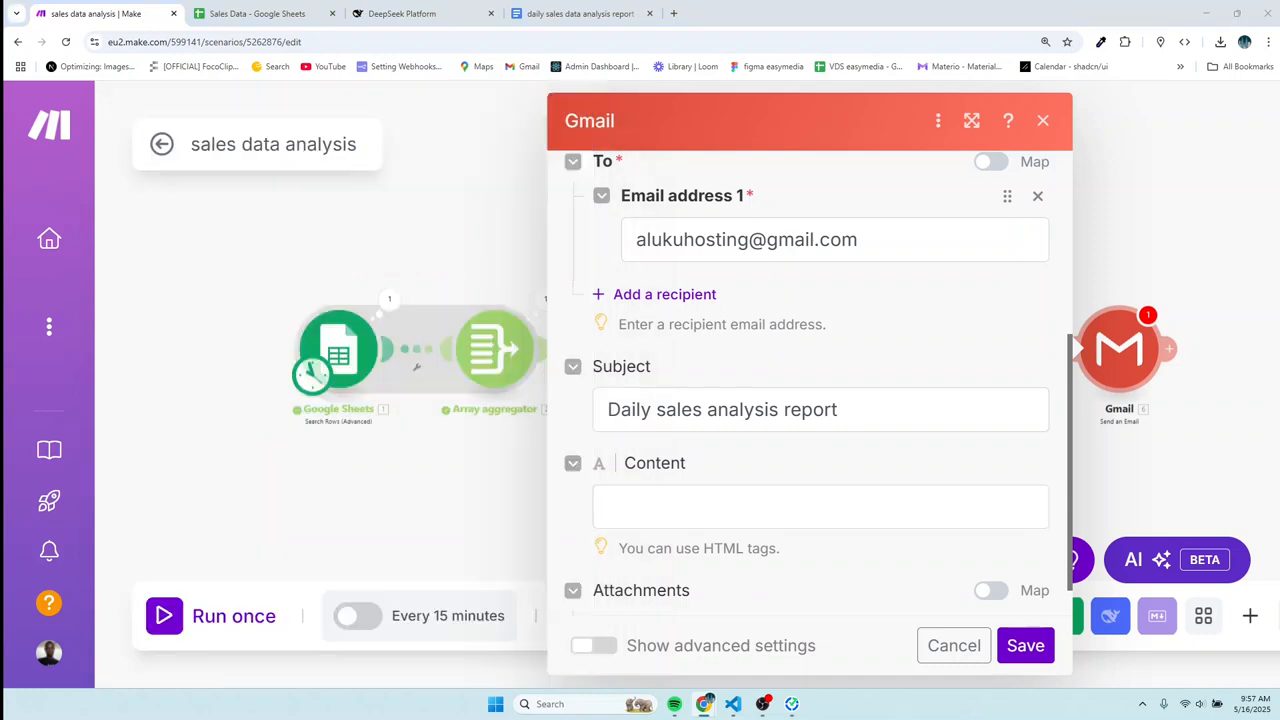
left_click(660, 506)
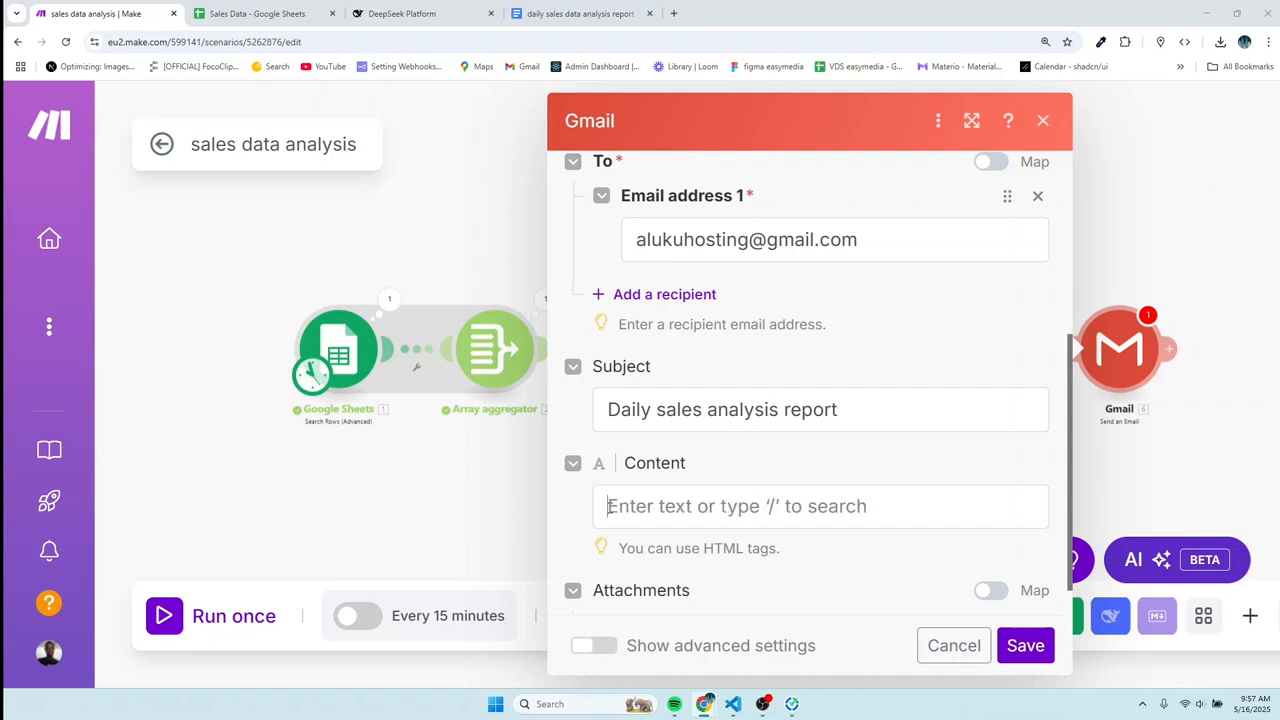
type("here is the link to sales report")
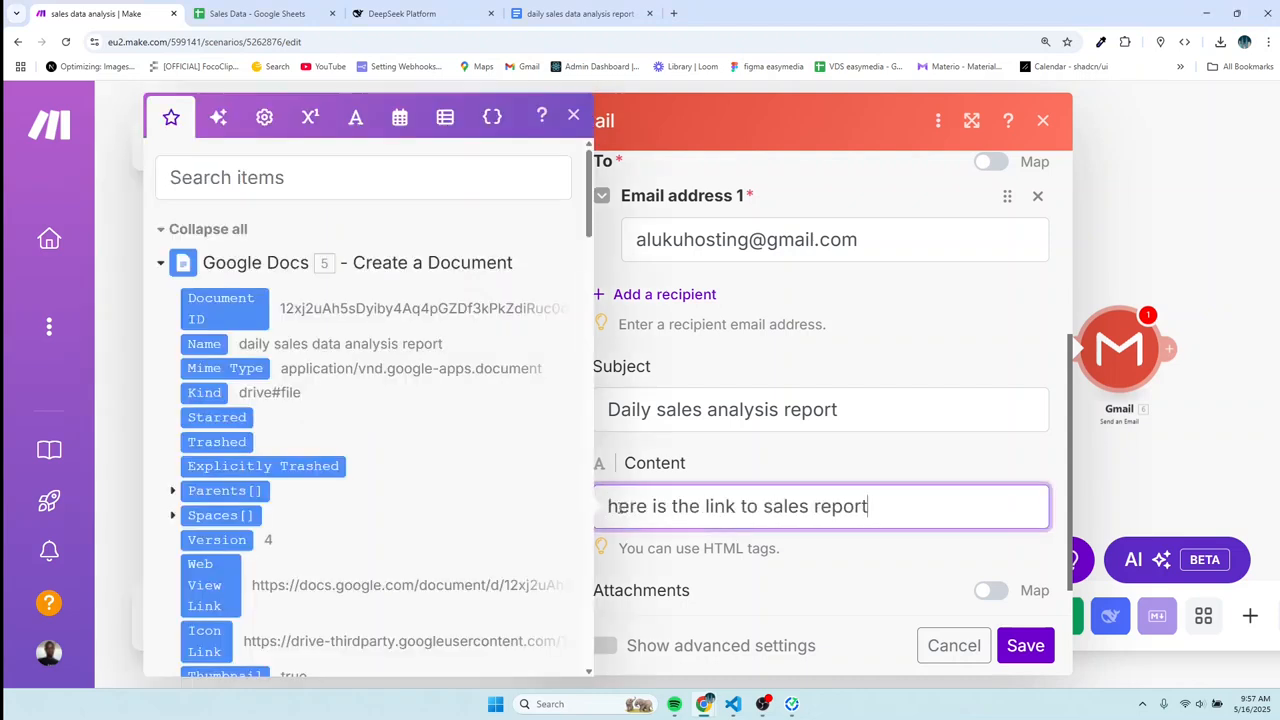
left_click(617, 507)
key("BackSpace")
type("H")
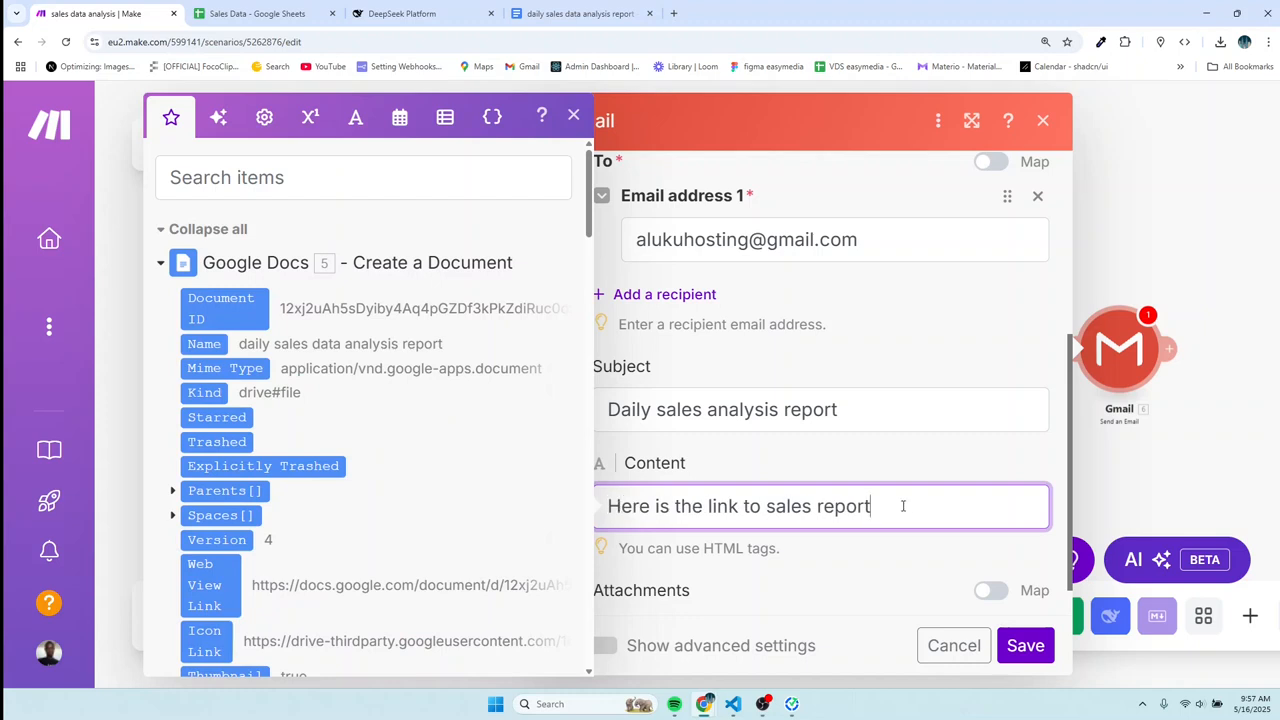
scroll(375, 447, "down", 3)
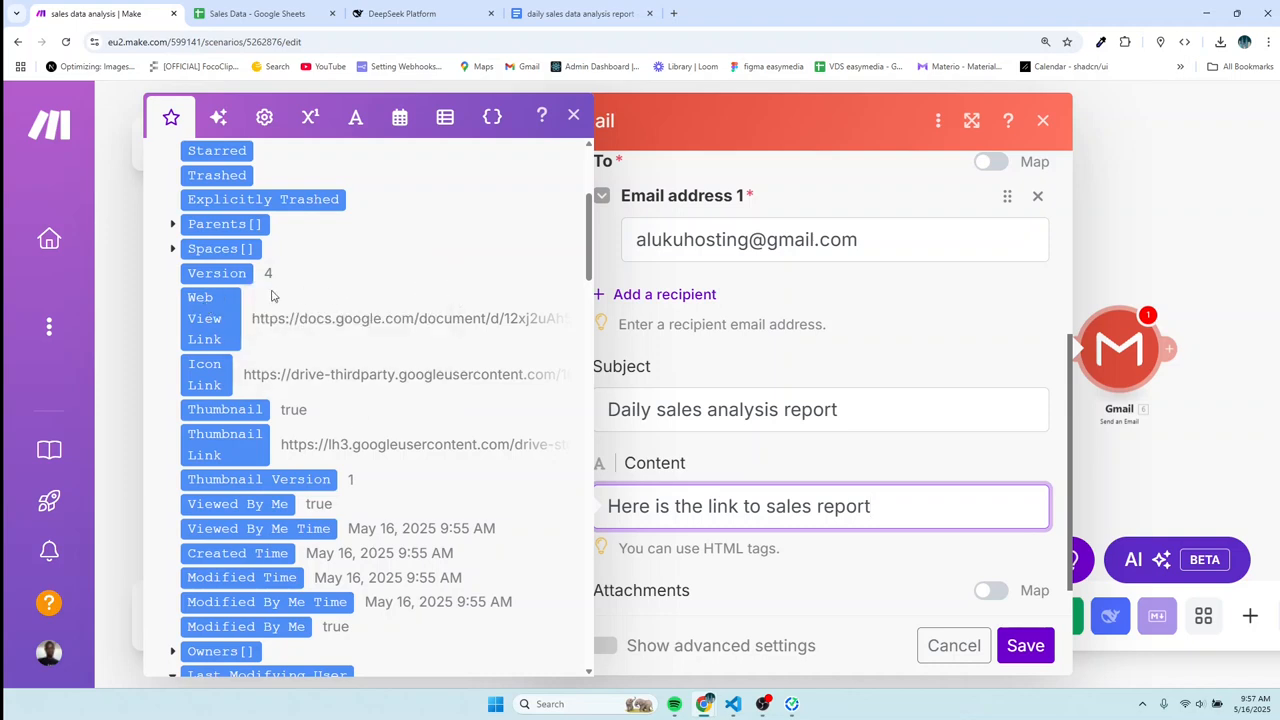
left_click(196, 313)
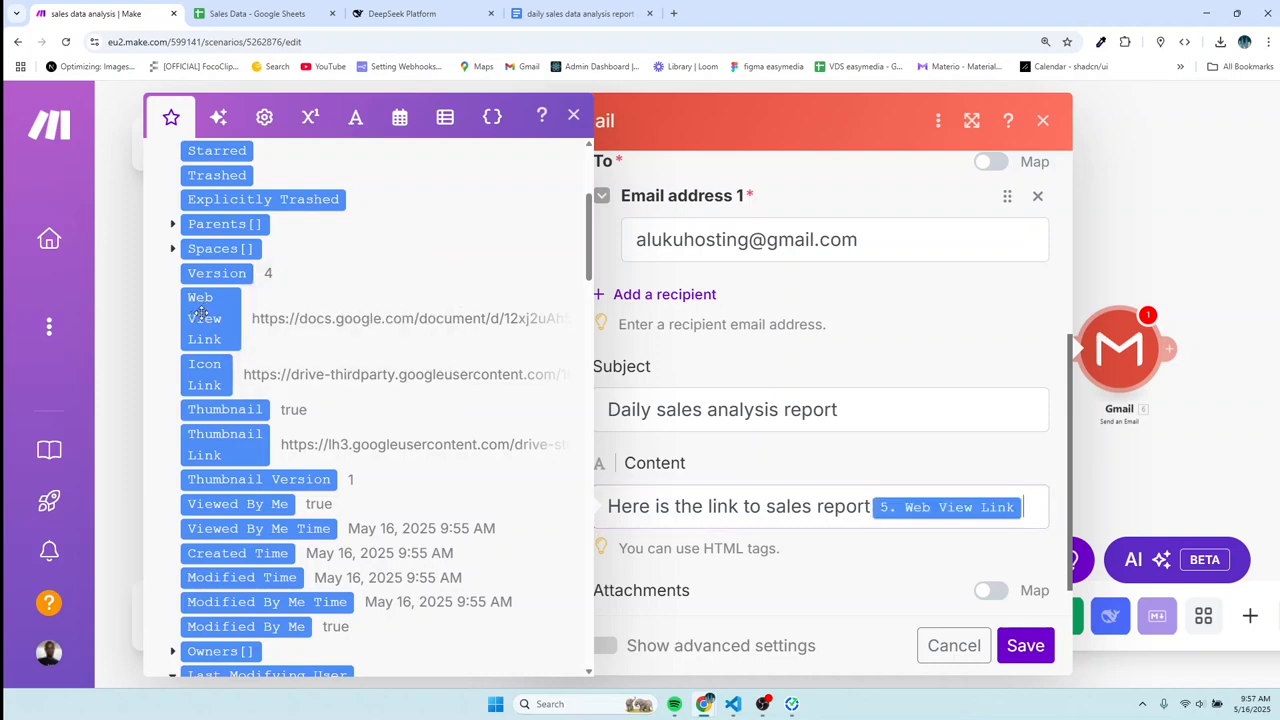
scroll(860, 605, "down", 1)
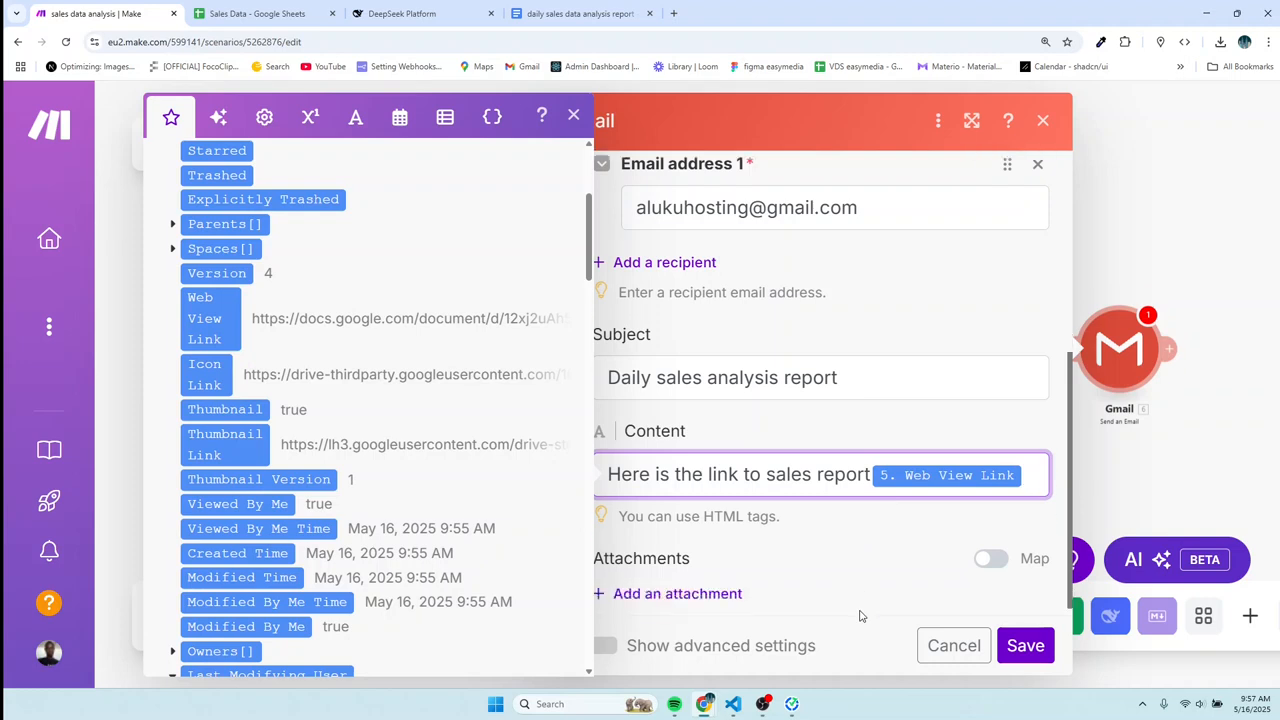
left_click(1026, 645)
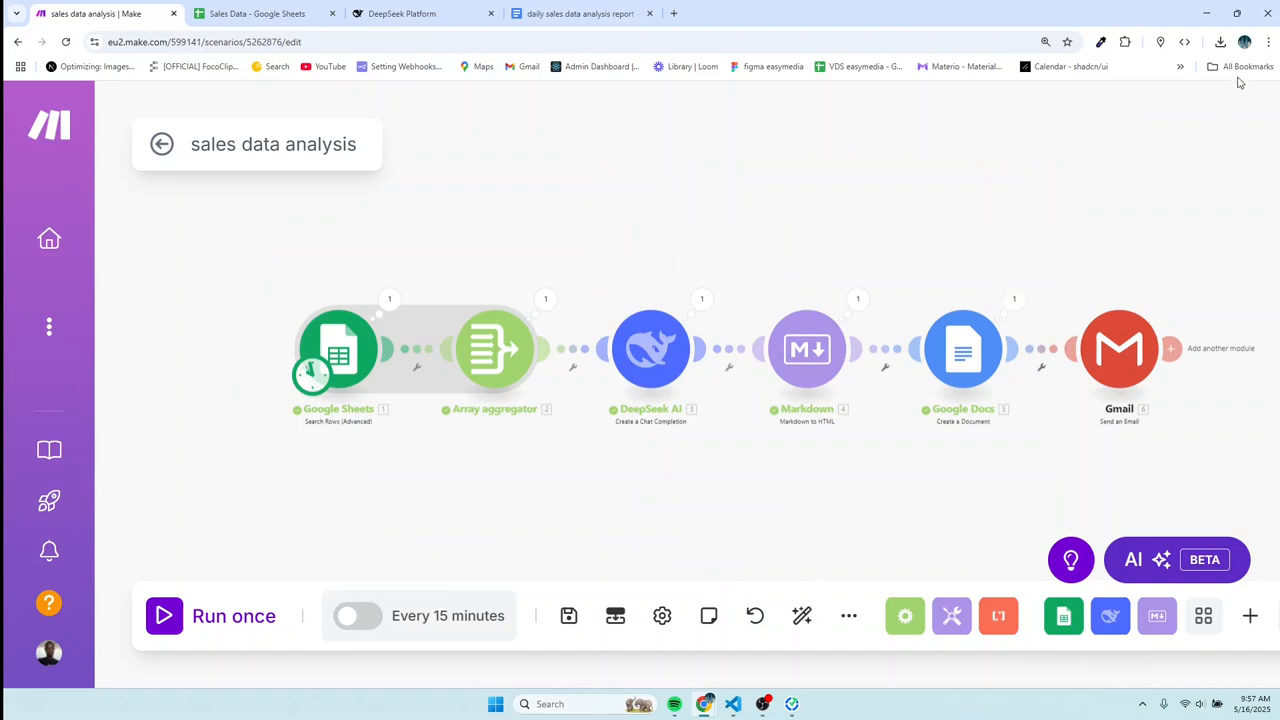
- Open Gmail under the other browser profile and delete the daily sales report email
left_click(1243, 44)
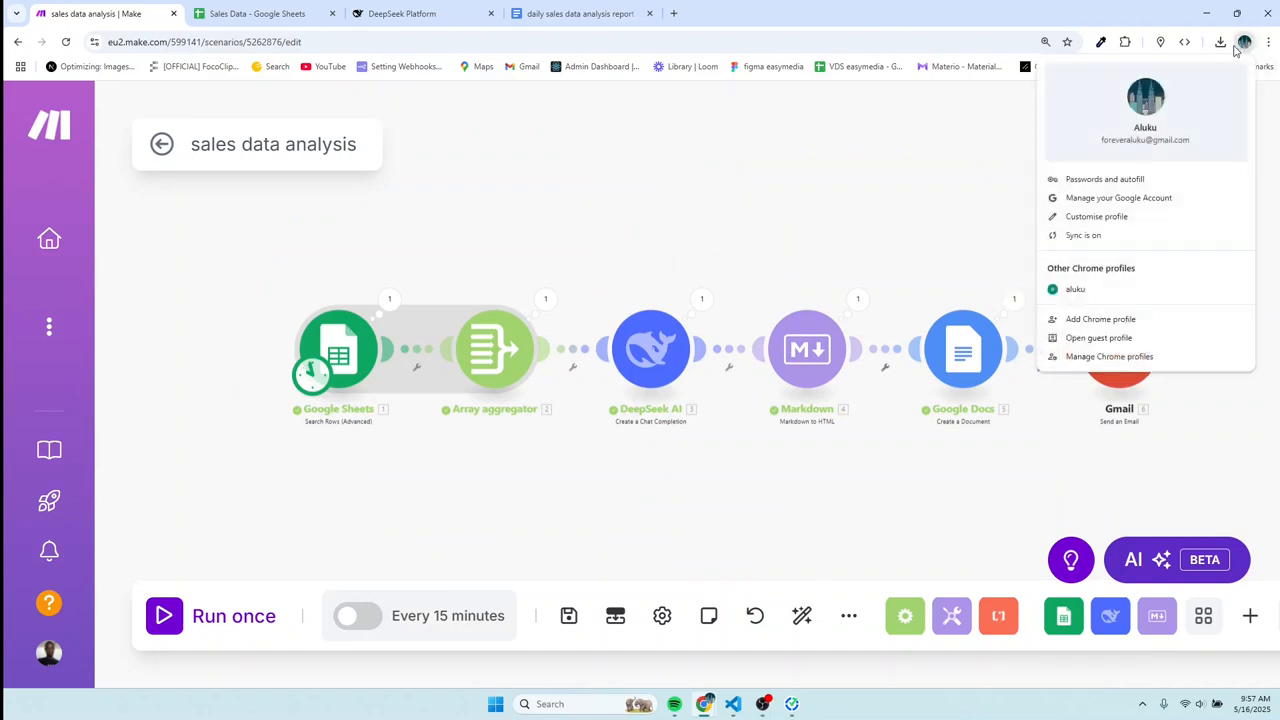
left_click(1078, 289)
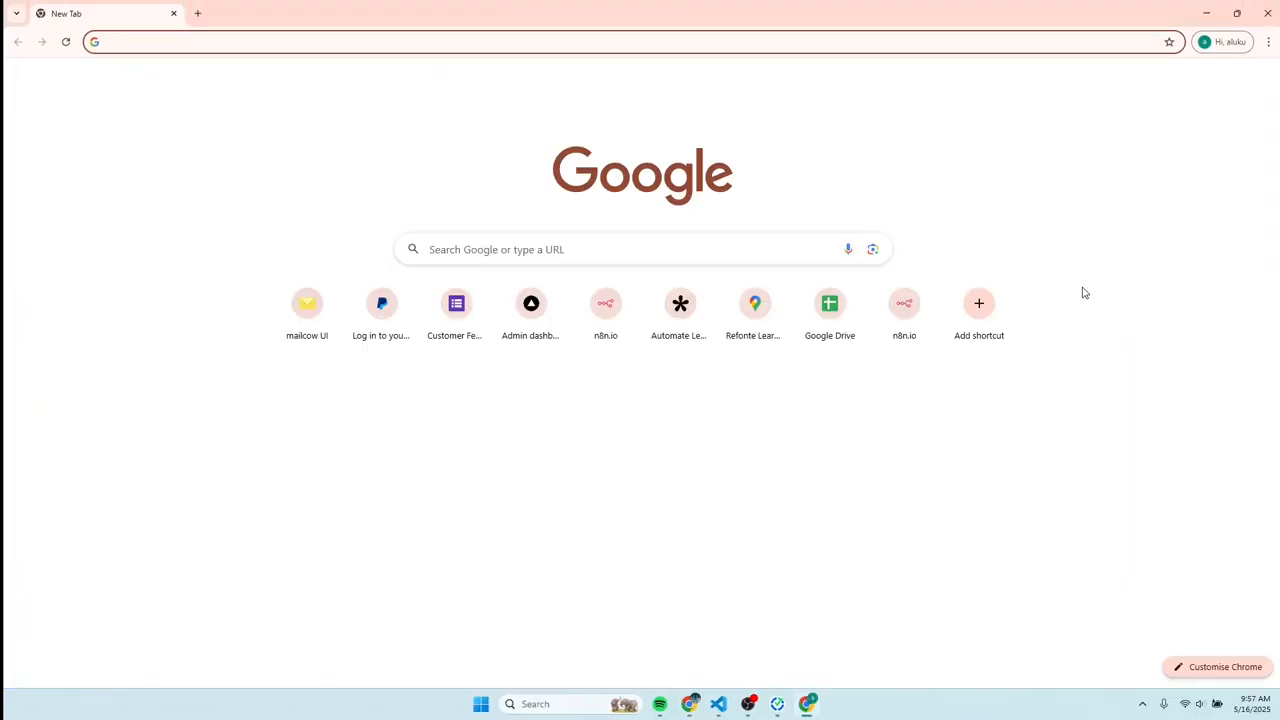
left_click(1155, 80)
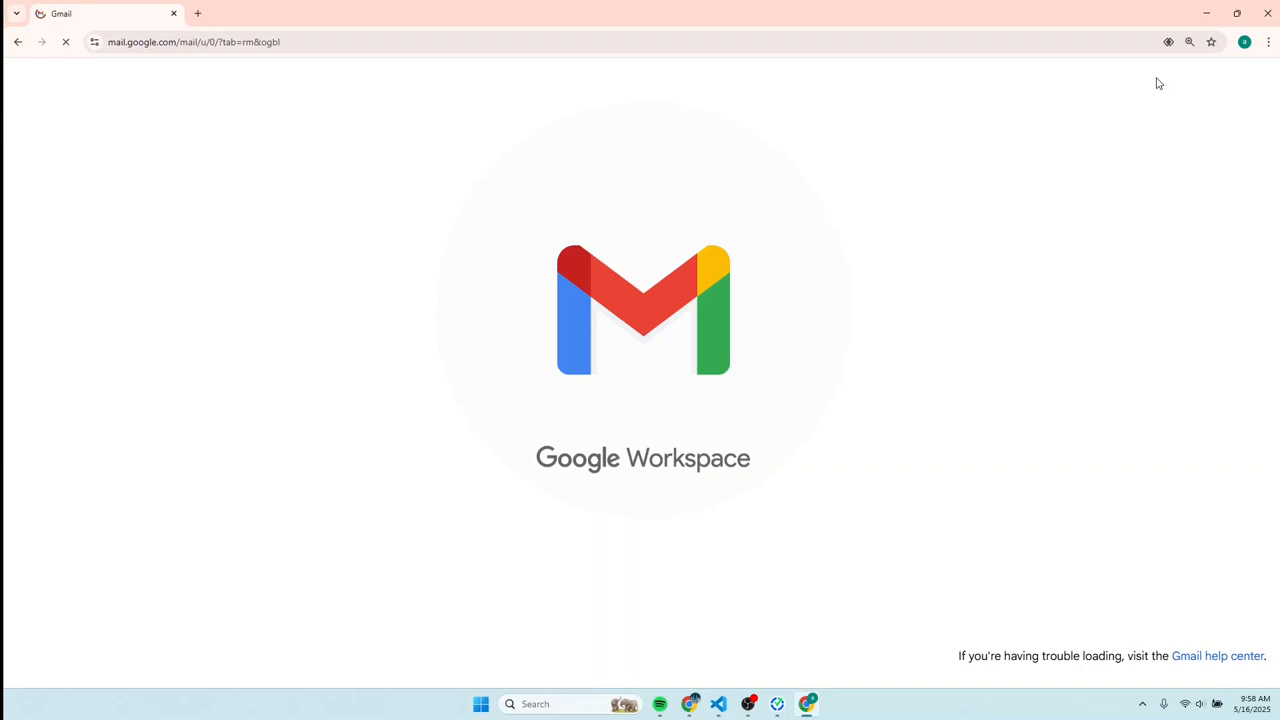
left_click(238, 215)
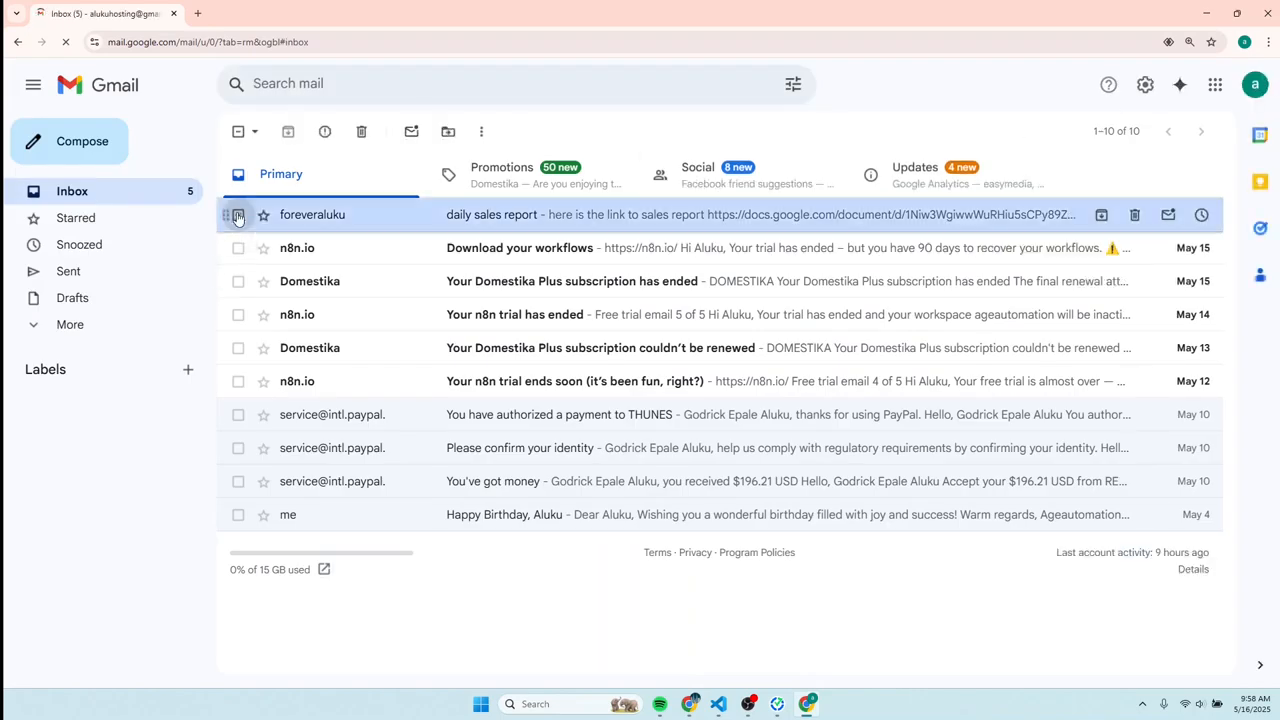
left_click(361, 132)
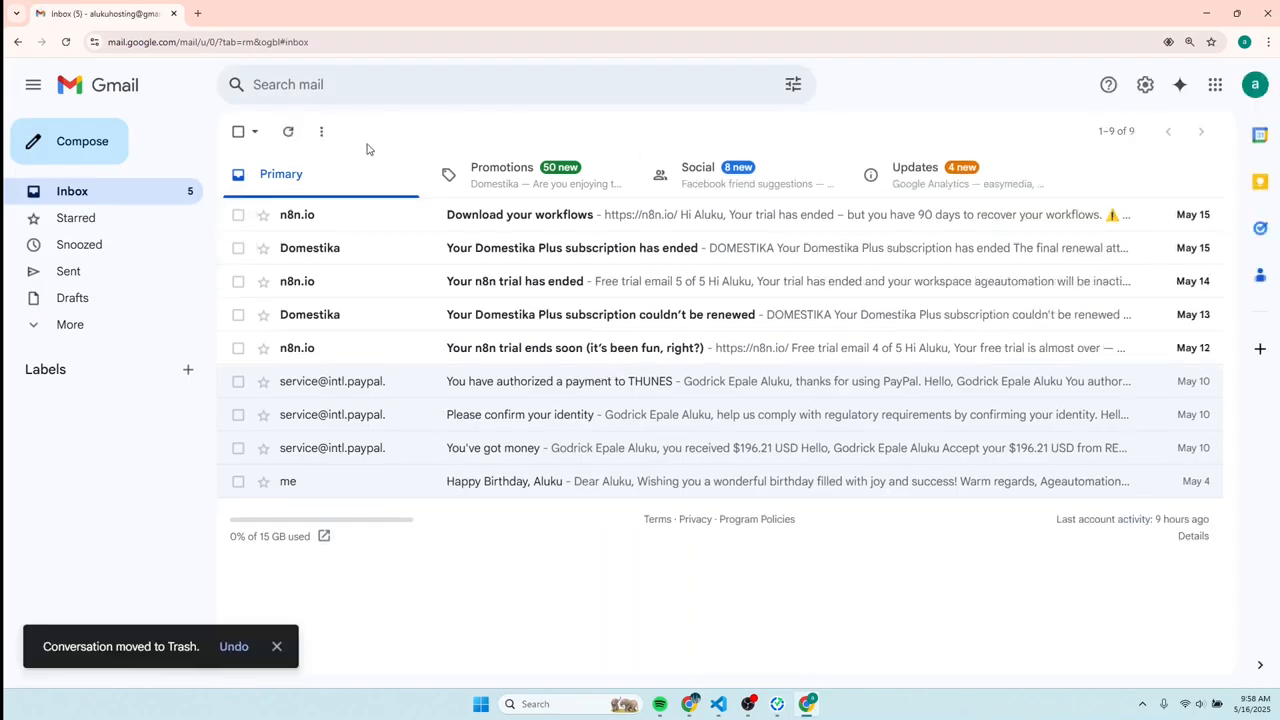
- Trash the three PayPal emails, leaving six conversations, and return to the Make window
left_click(238, 381)
left_click(238, 414)
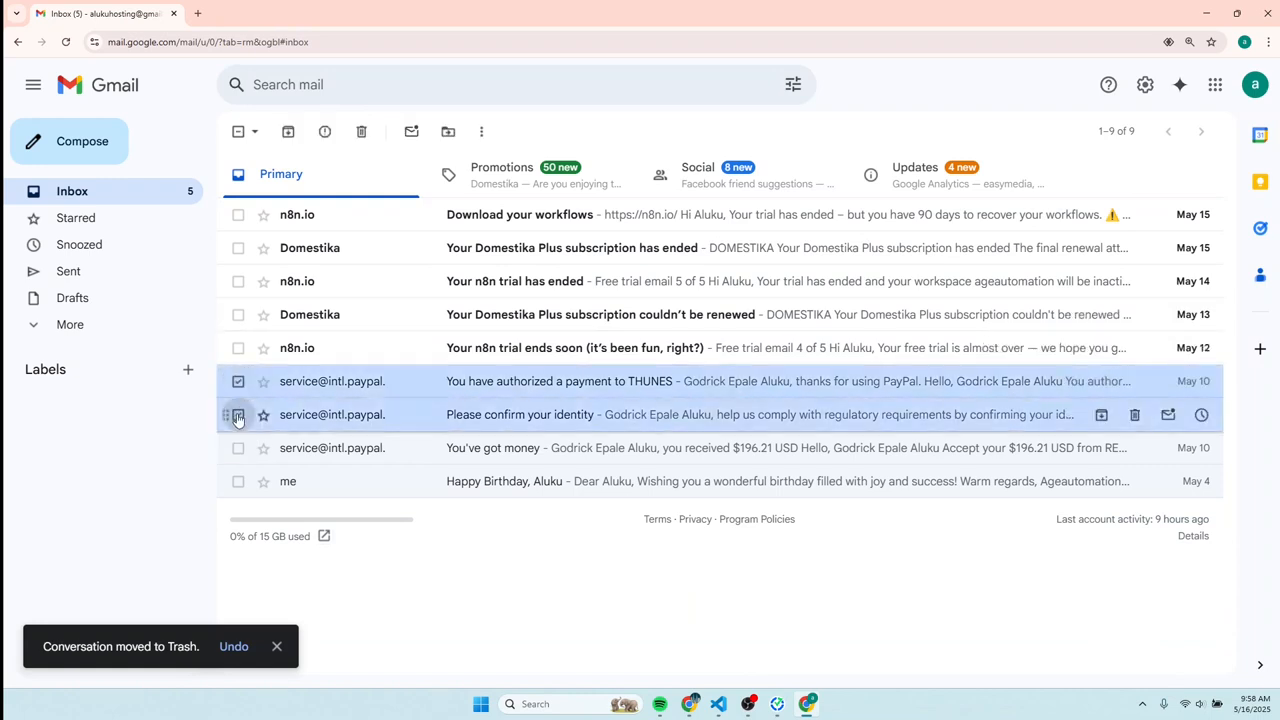
left_click(238, 448)
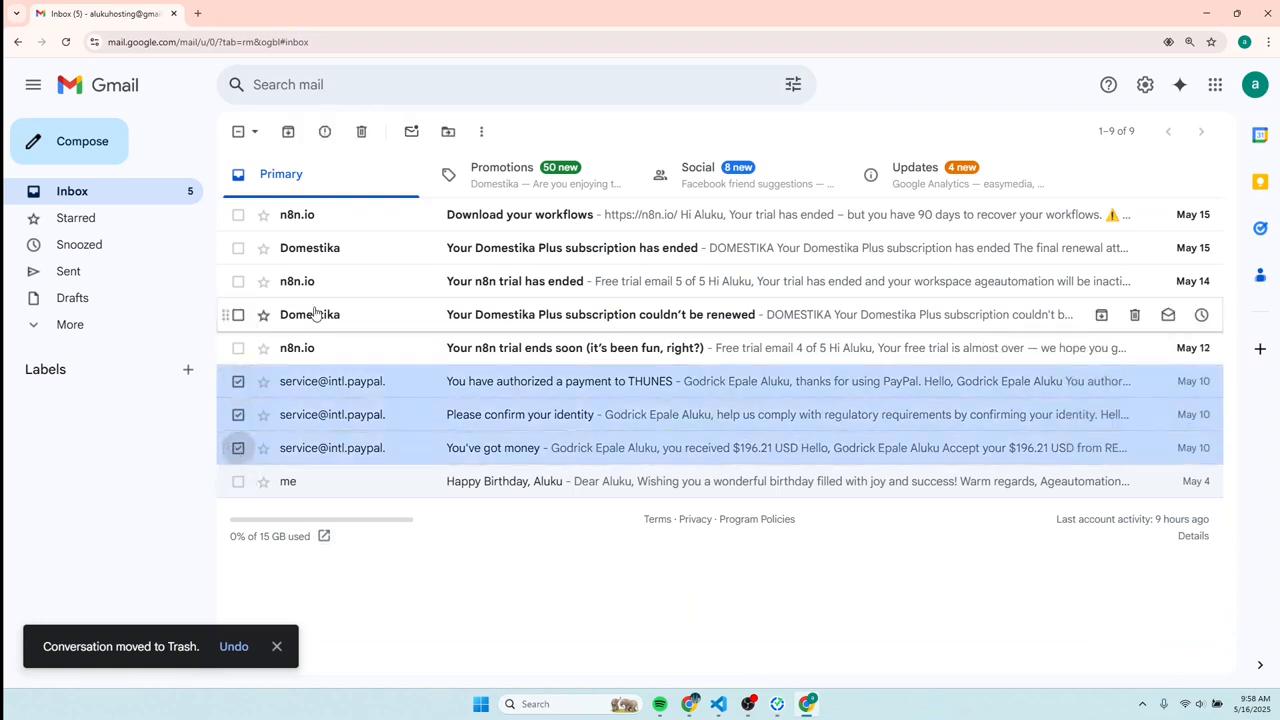
left_click(361, 132)
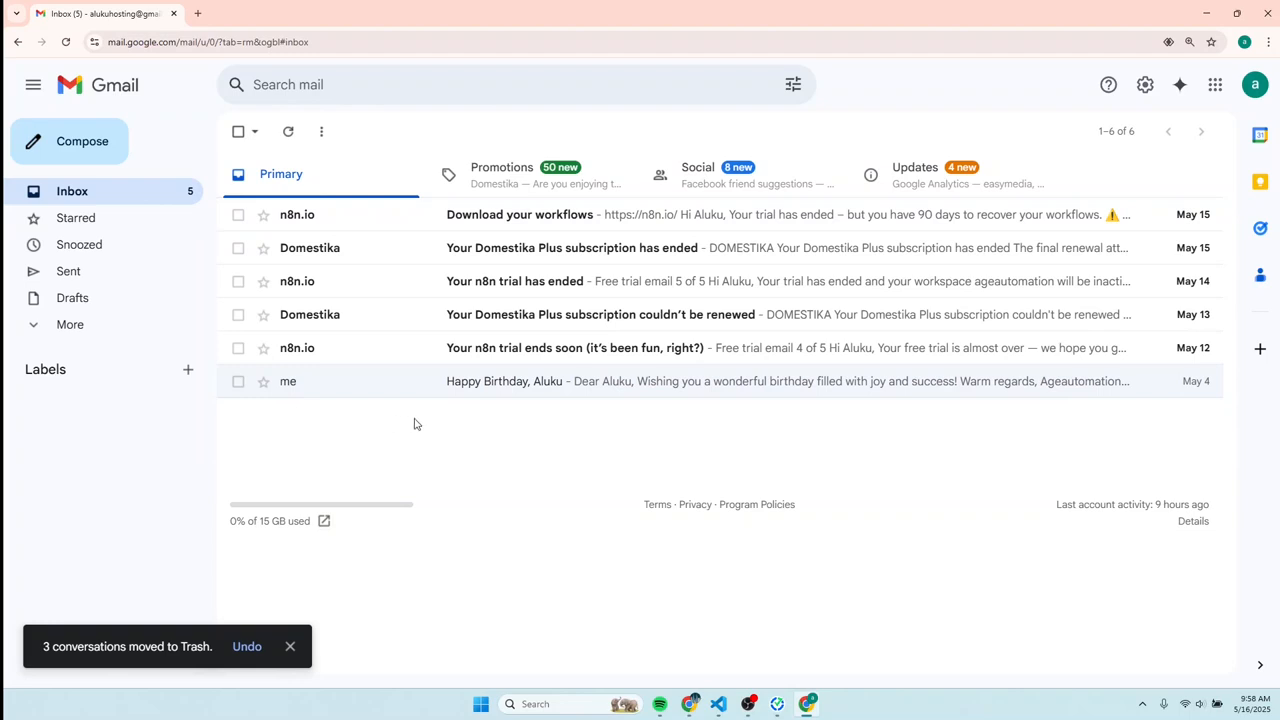
left_click(238, 381)
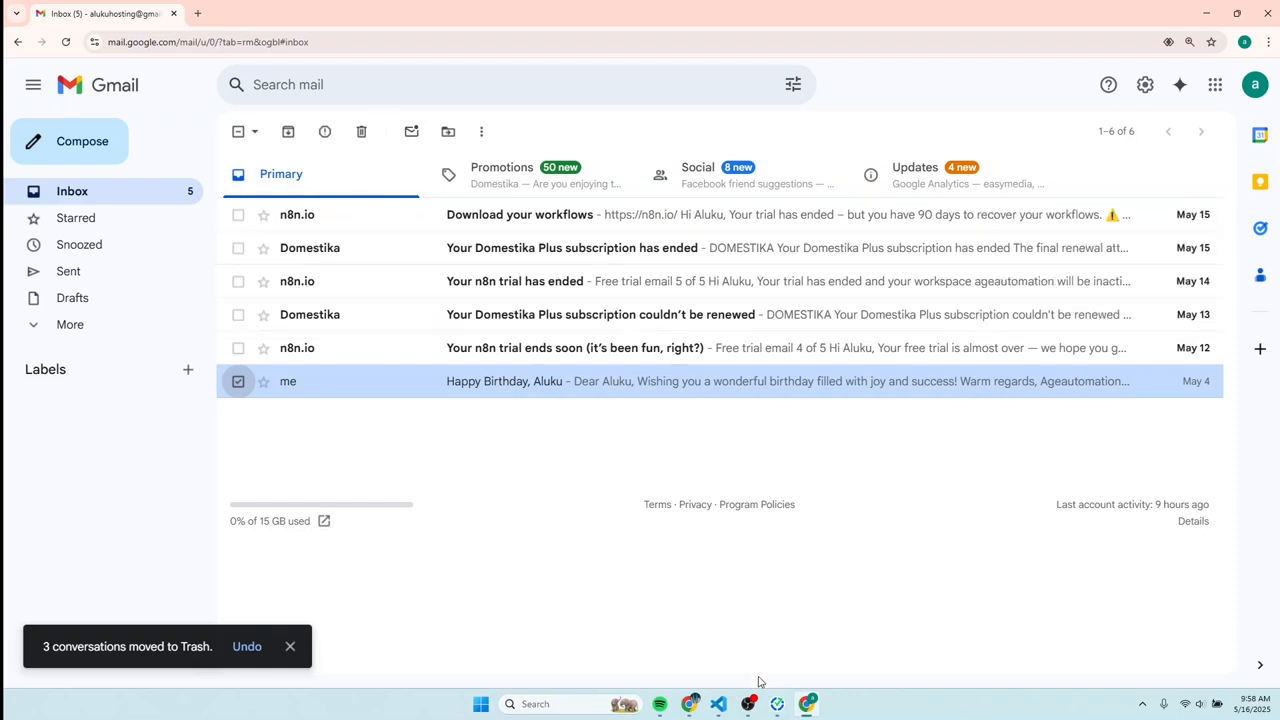
mouse_move(684, 708)
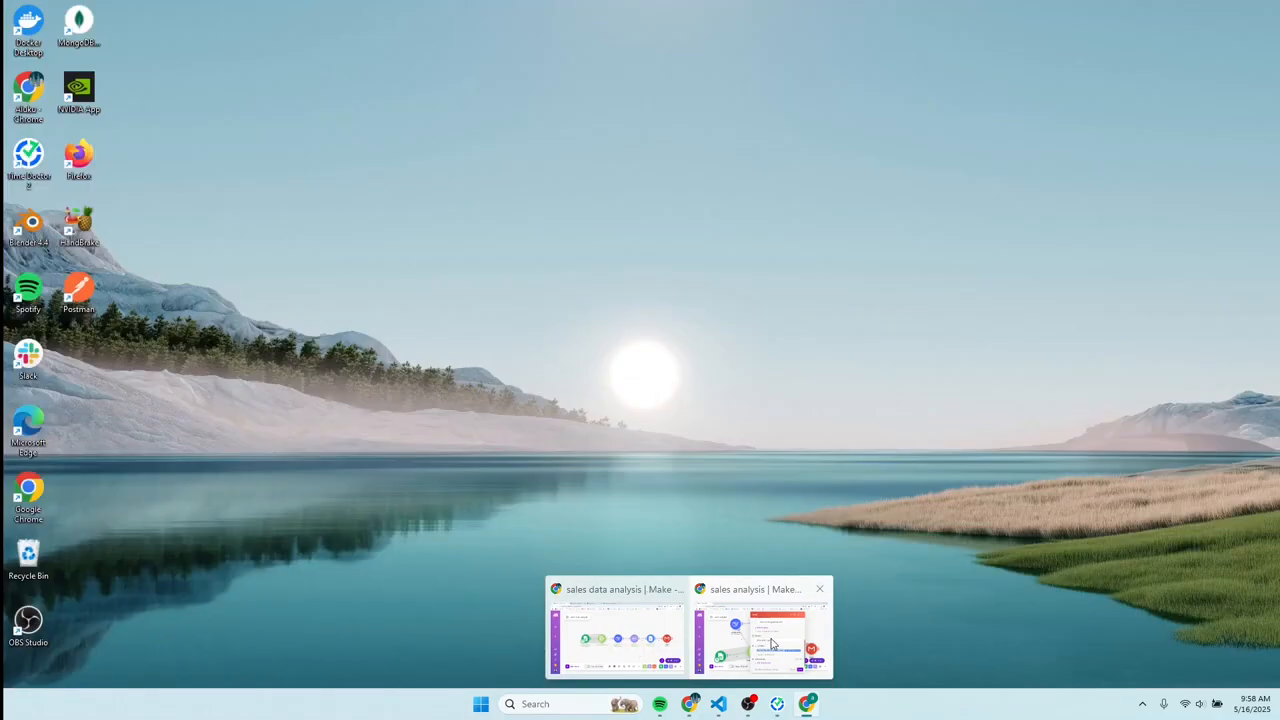
left_click(771, 644)
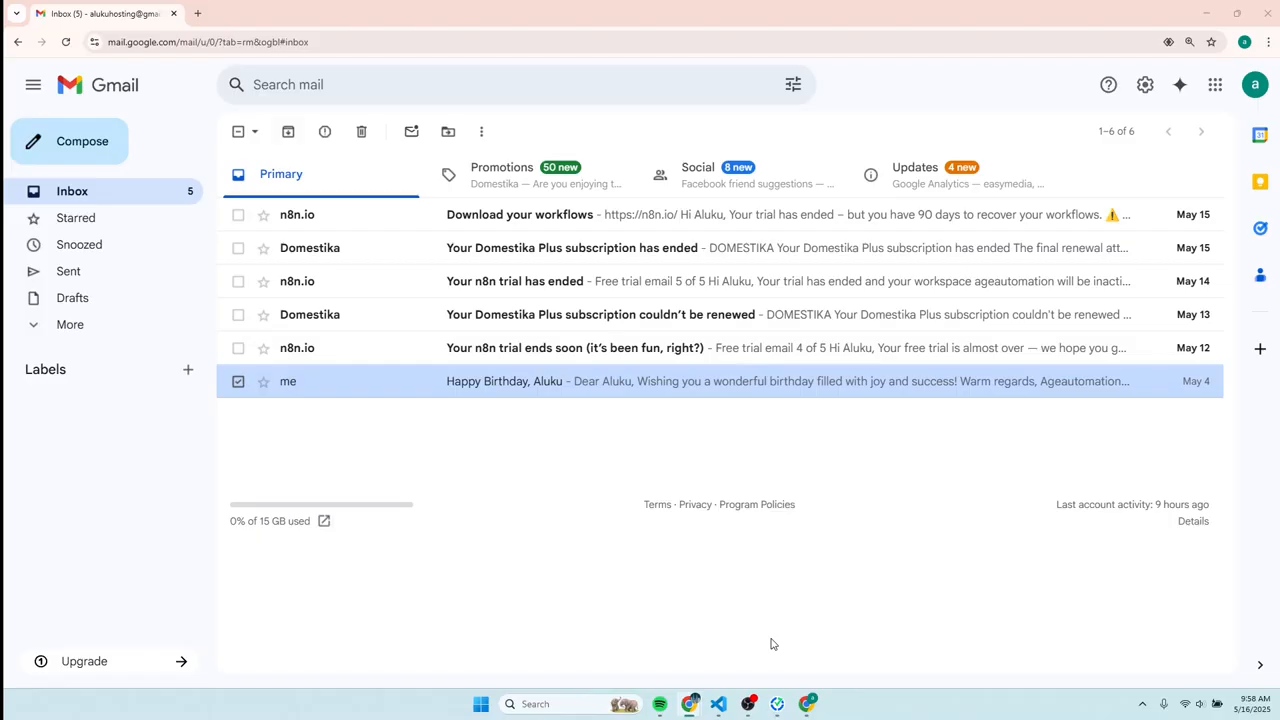
mouse_move(700, 706)
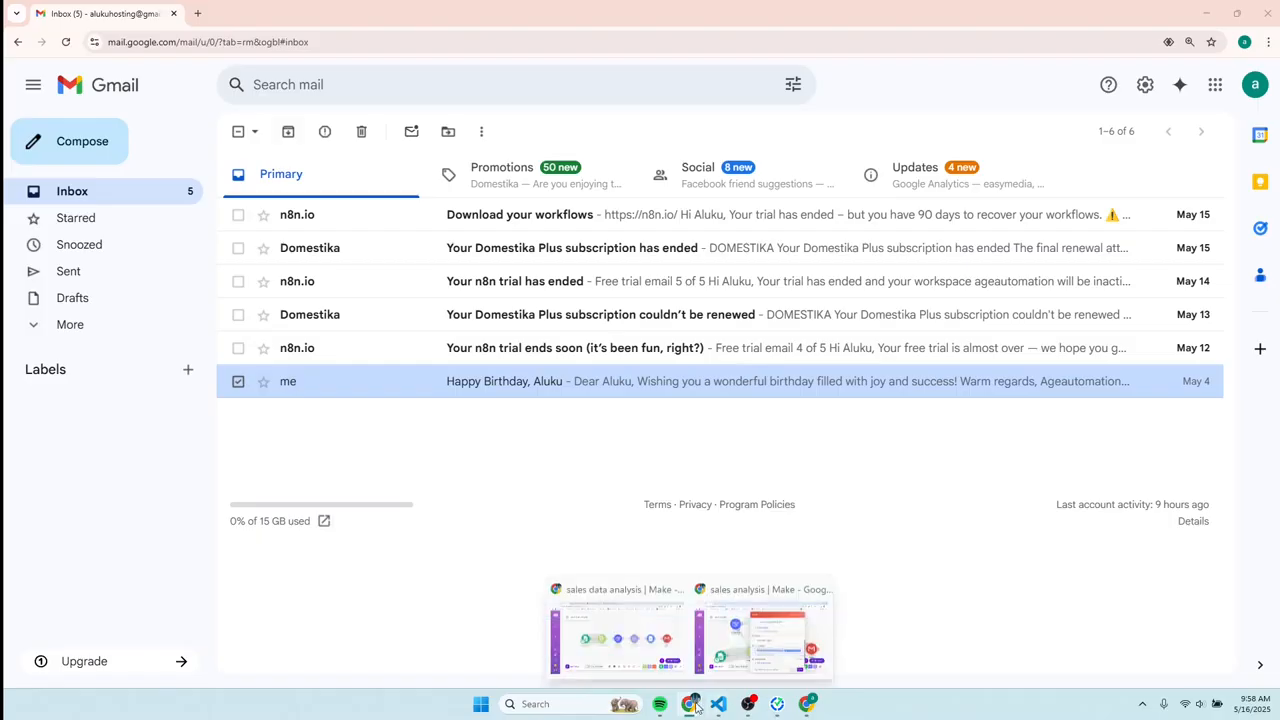
left_click(643, 650)
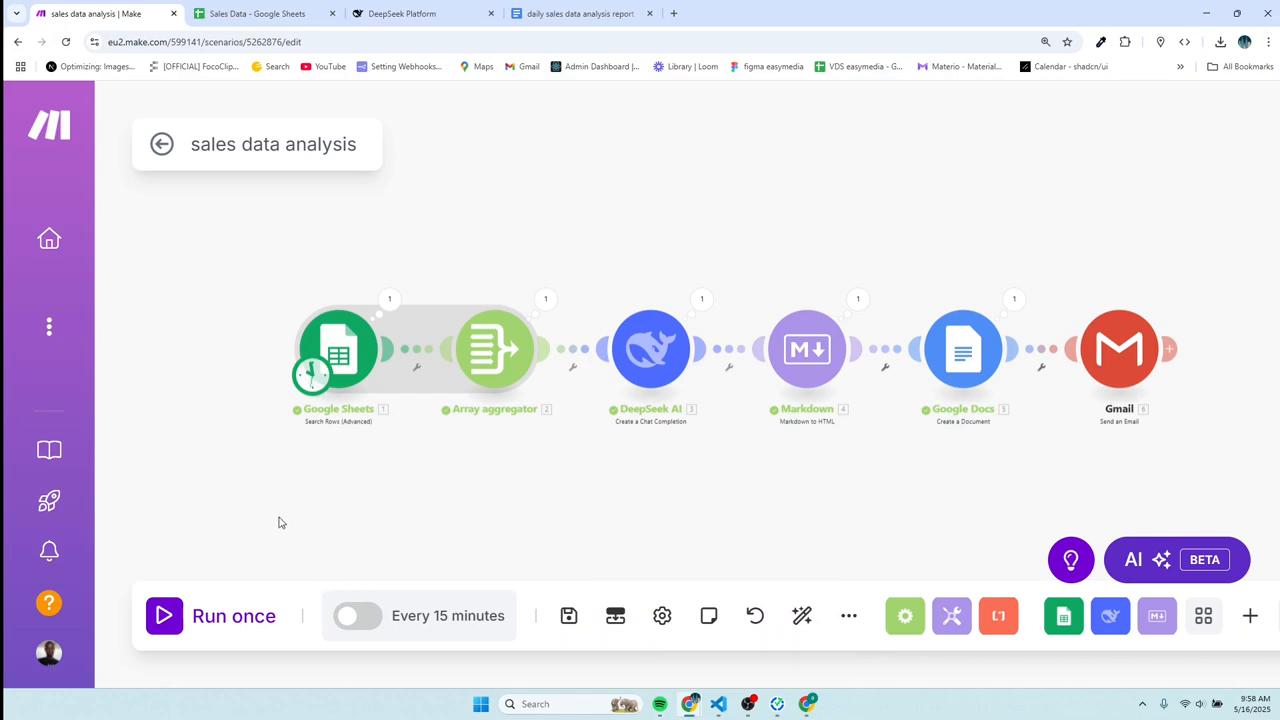
- Run the six-module scenario once and check the DeepSeek usage page showing a $4.97 balance
left_click(229, 617)
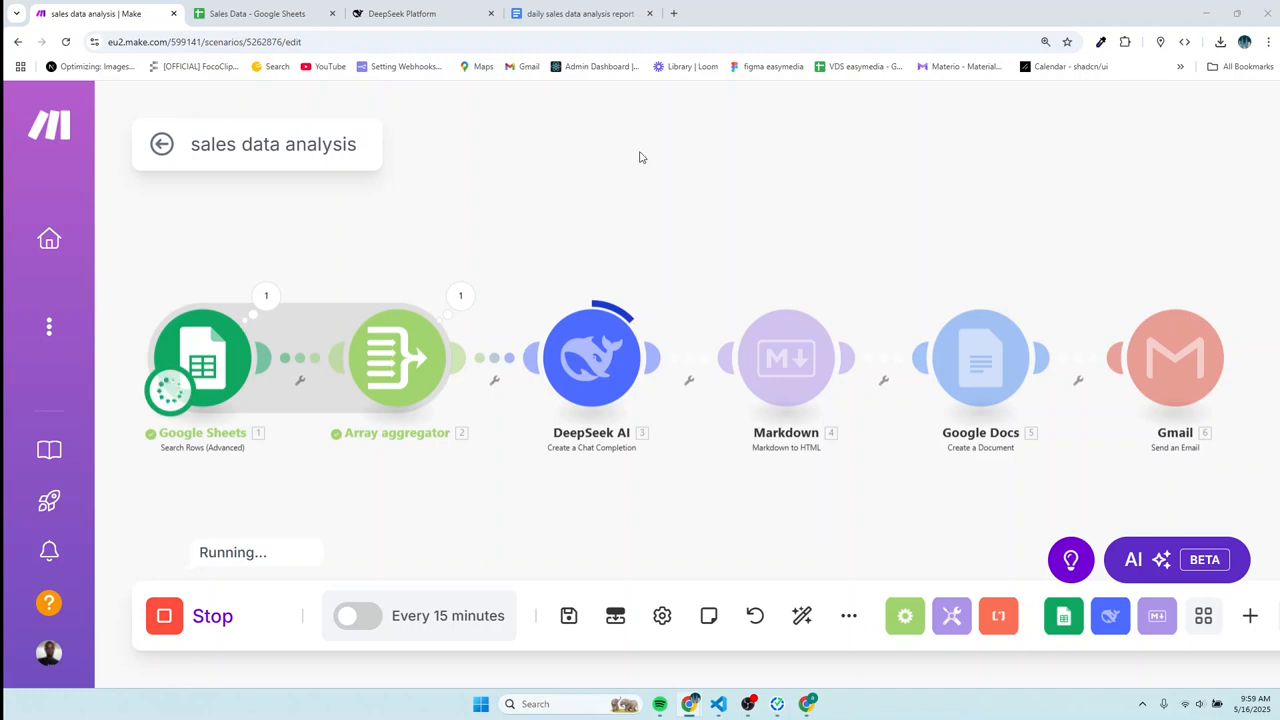
left_click(392, 12)
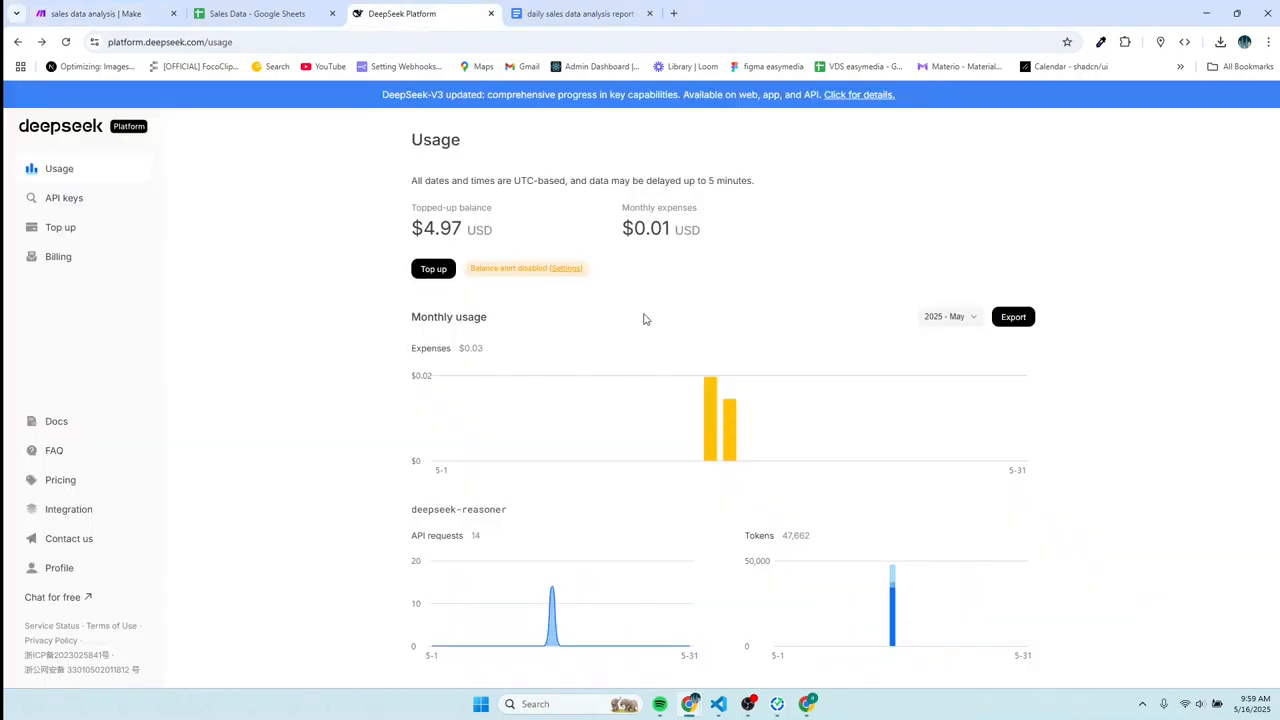
- Alternate between the running Make scenario and DeepSeek usage figures, then bring the Gmail inbox forward
left_click(100, 13)
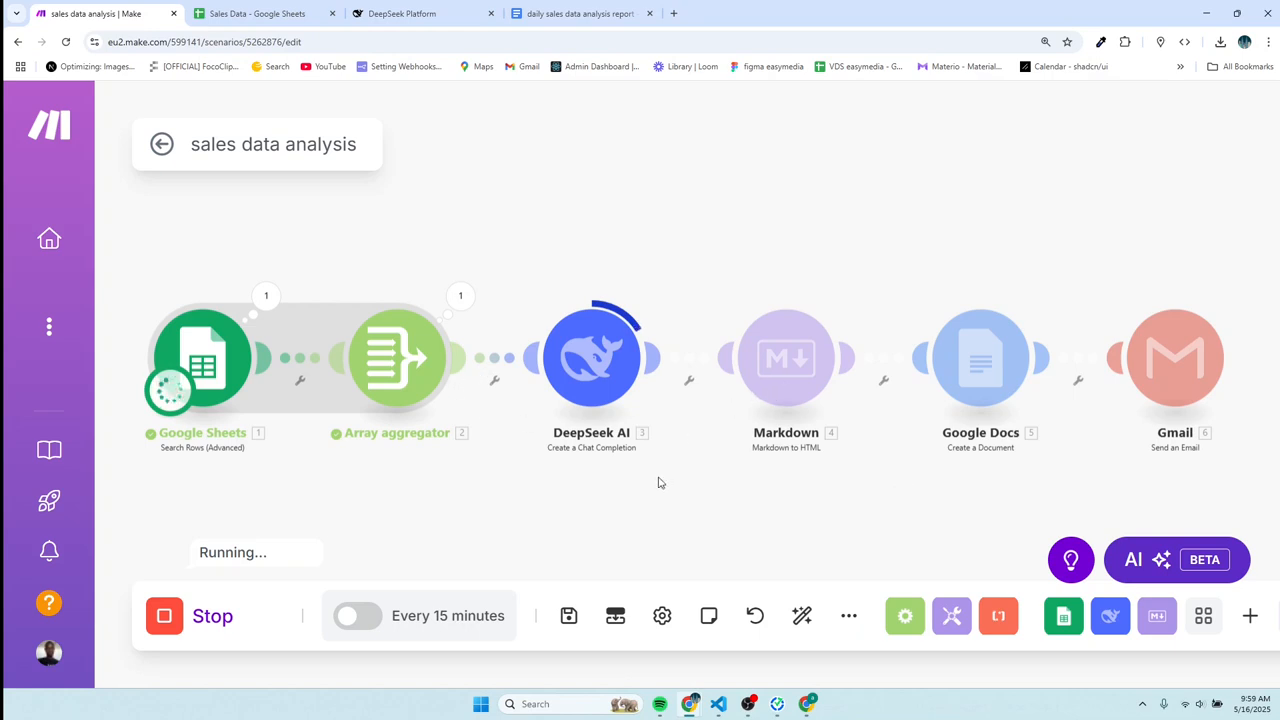
left_click(418, 20)
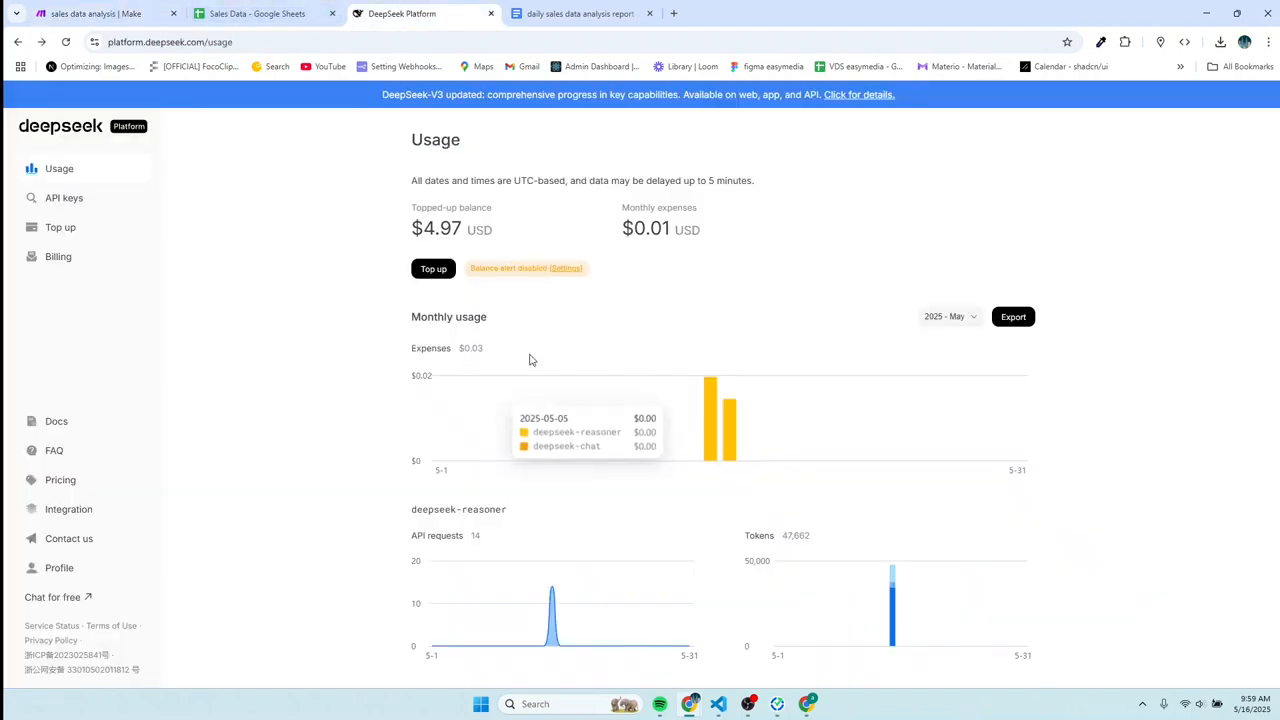
left_click(95, 13)
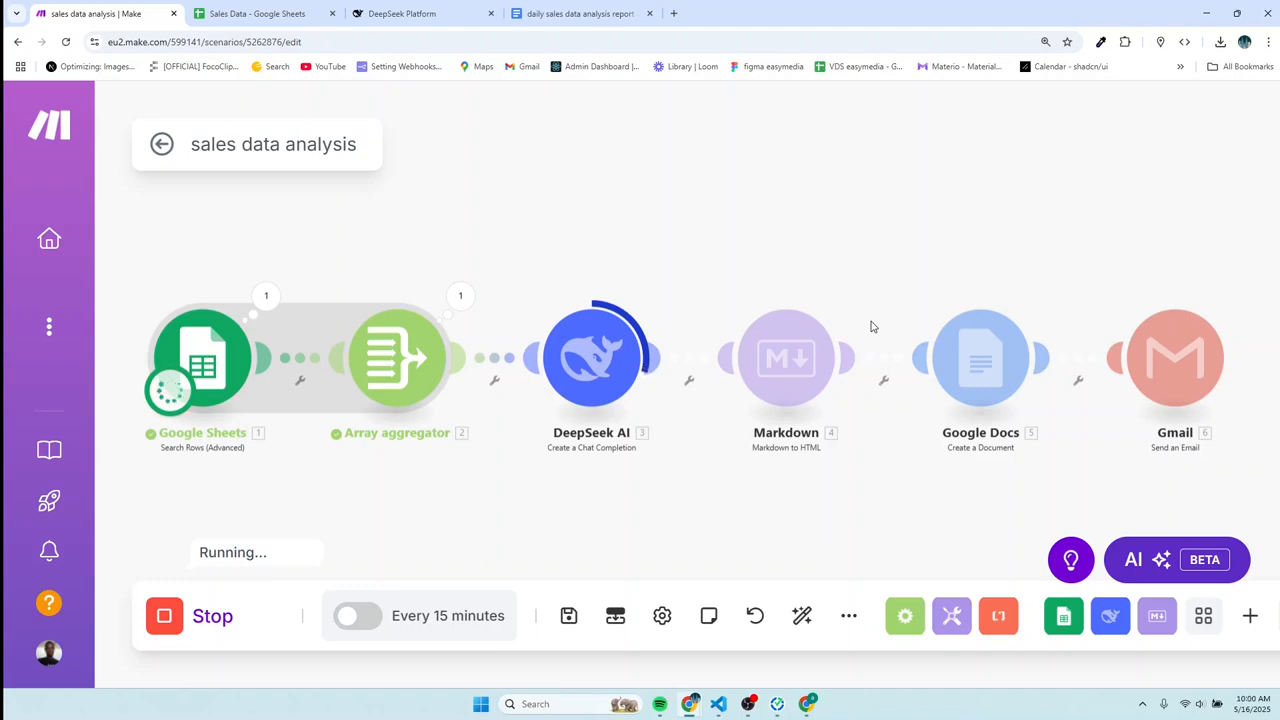
left_click(807, 704)
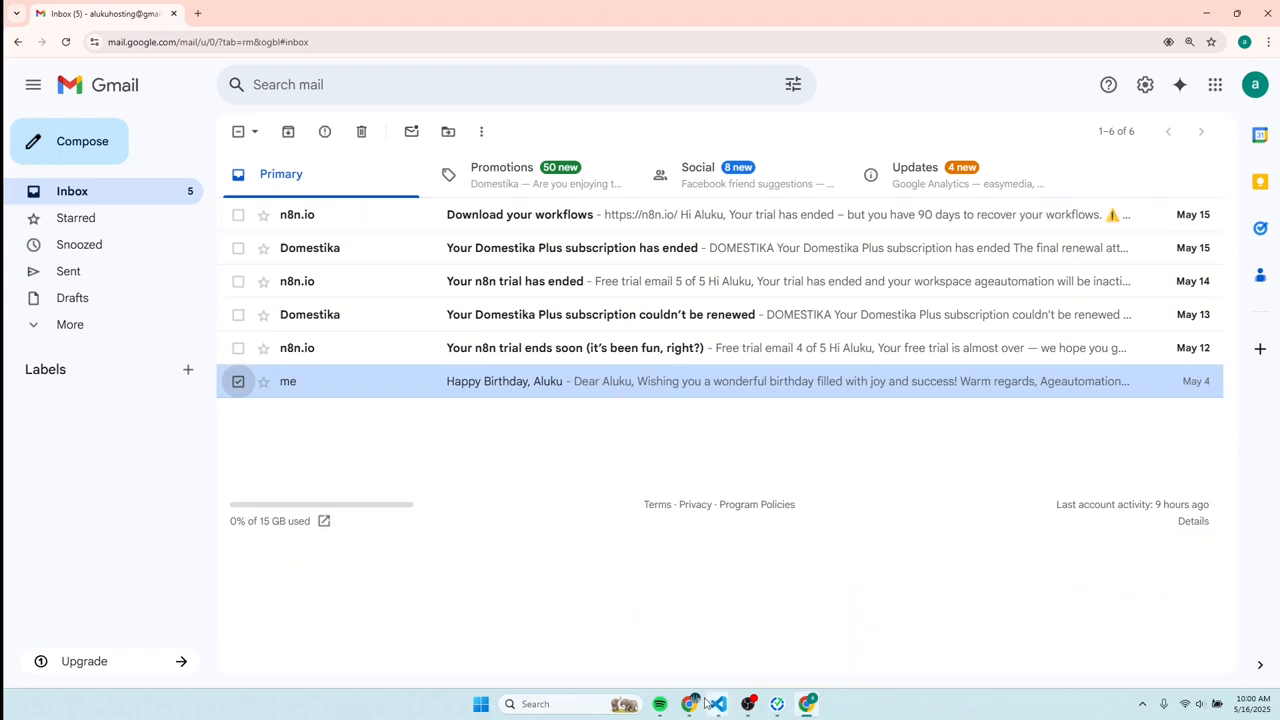
- Find no report email in Gmail yet and return to the Make run, still at DeepSeek AI
mouse_move(692, 708)
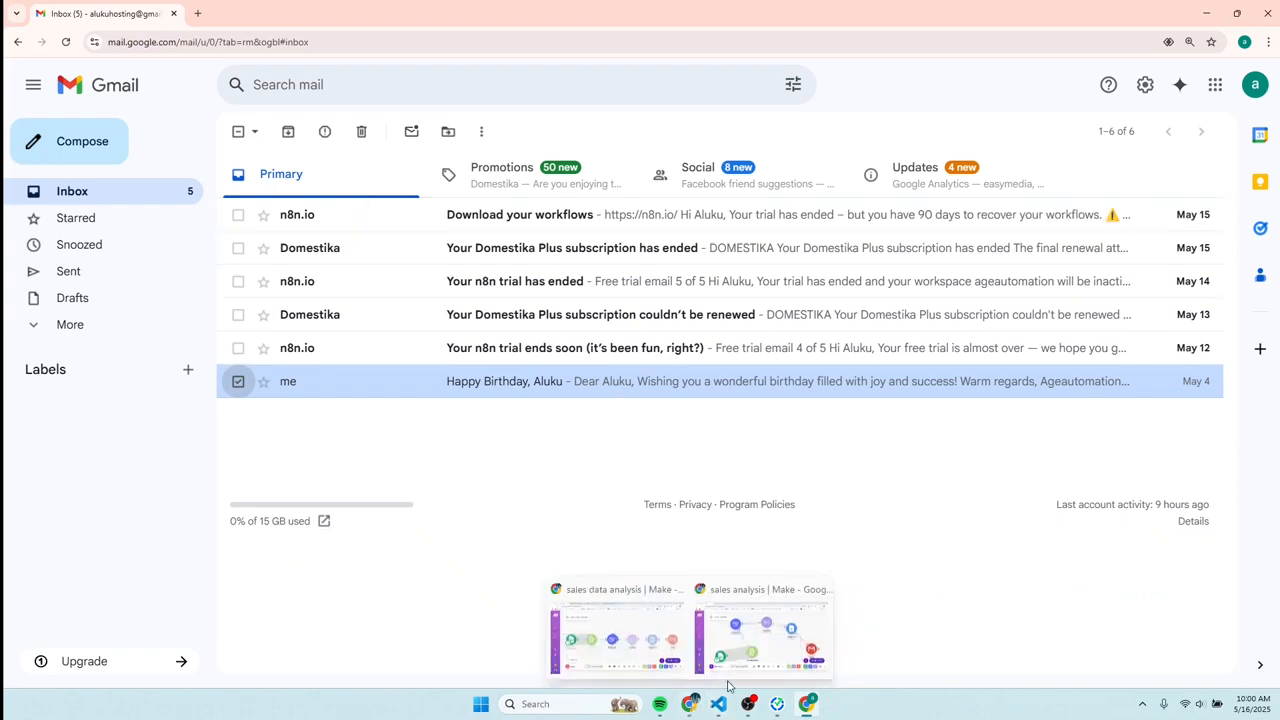
left_click(617, 630)
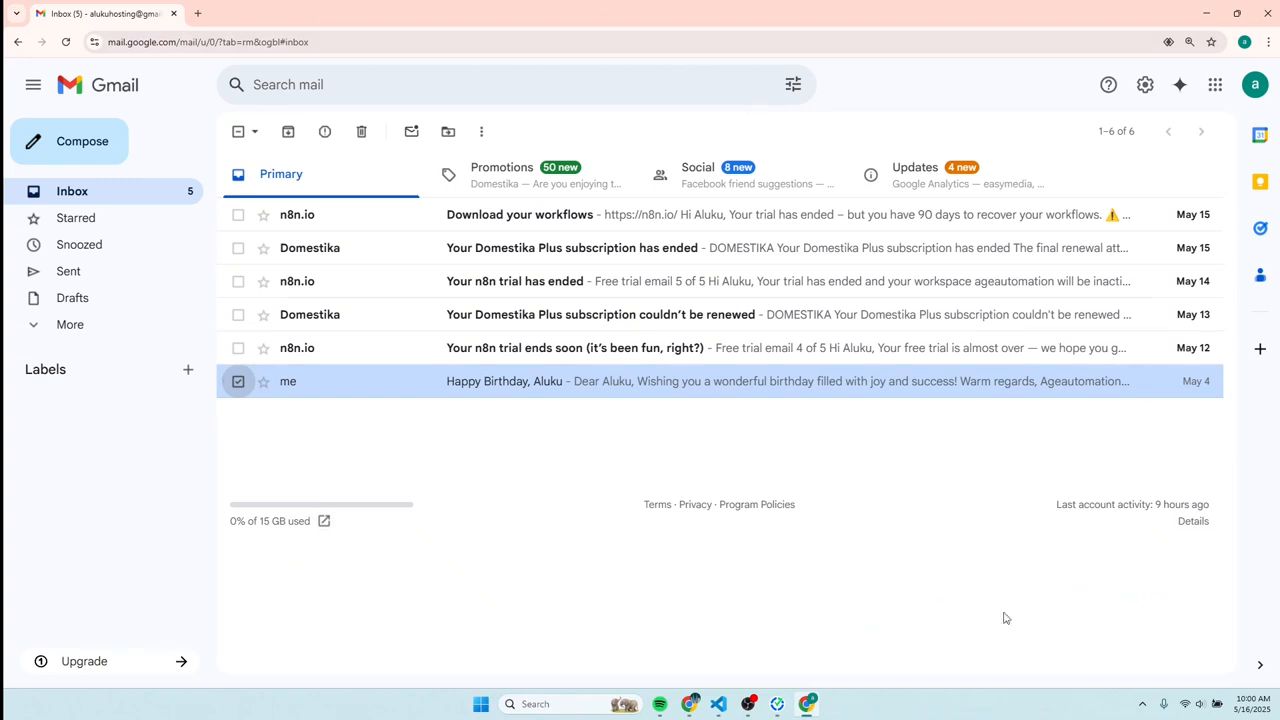
mouse_move(692, 708)
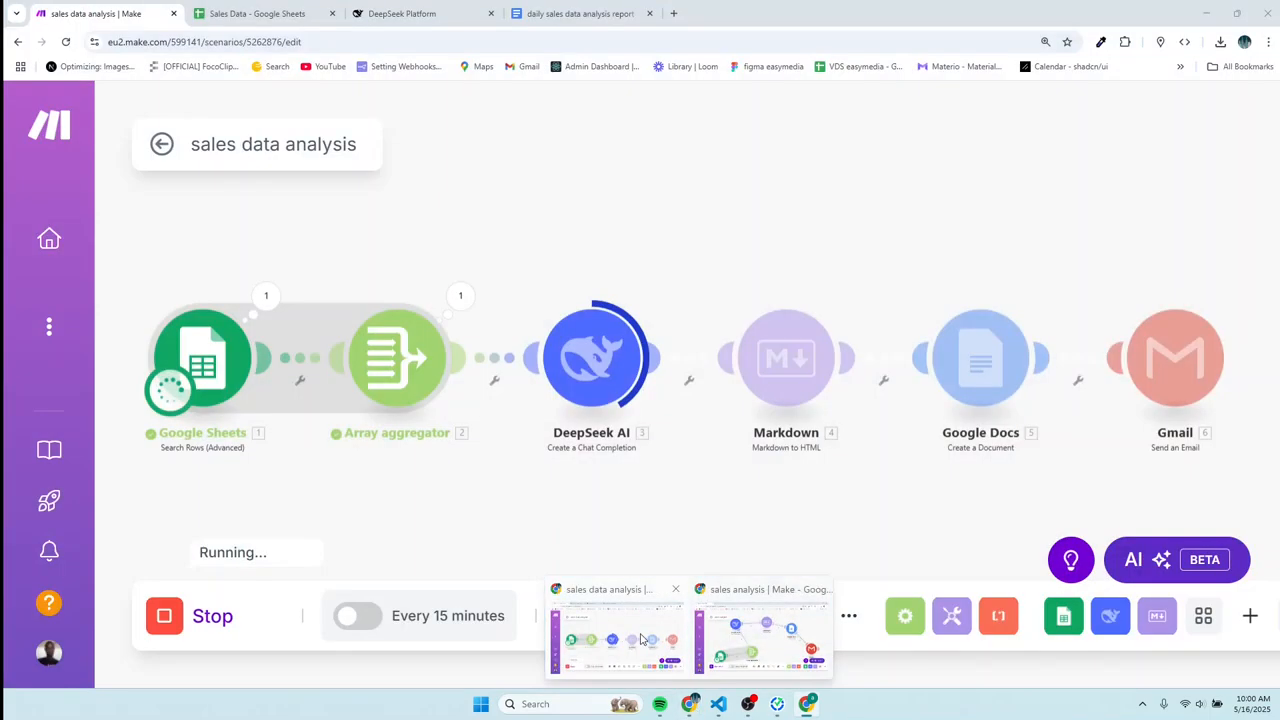
left_click(643, 640)
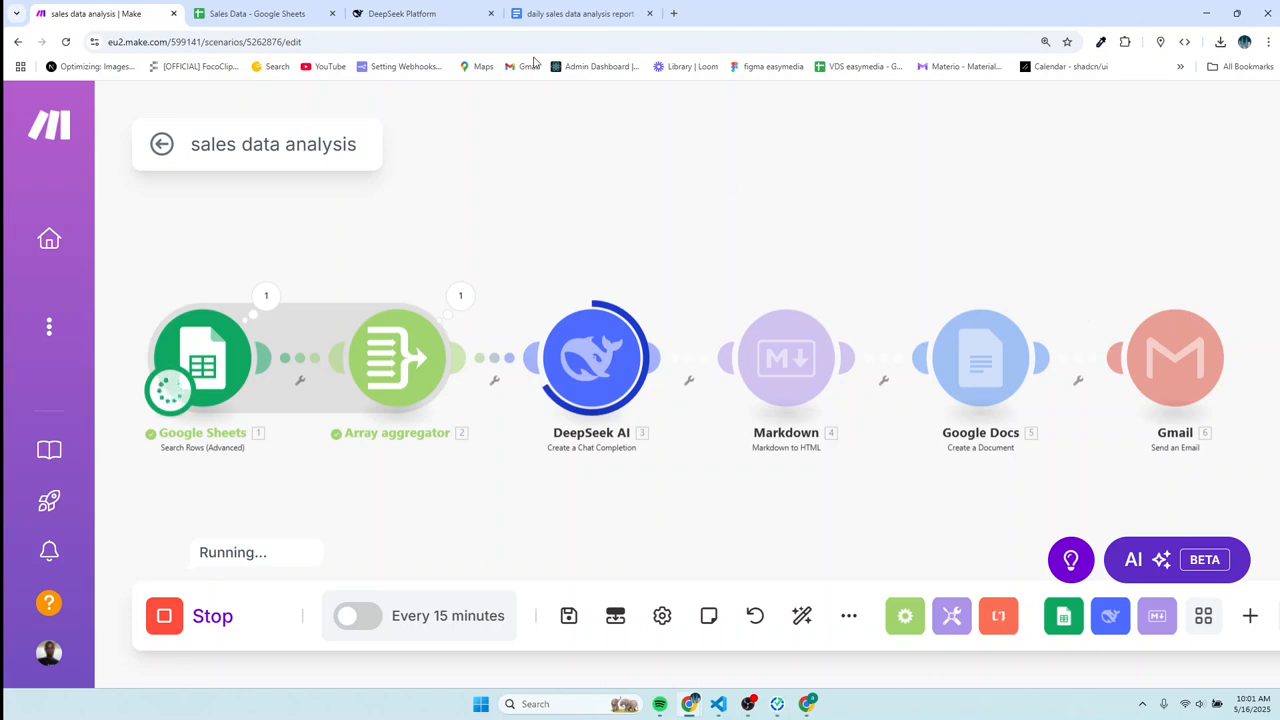
- Wait until all six modules, including Gmail Send an Email, each process one bundle
mouse_move(433, 14)
scroll(640, 485, "down", 1)
scroll(640, 485, "up", 1)
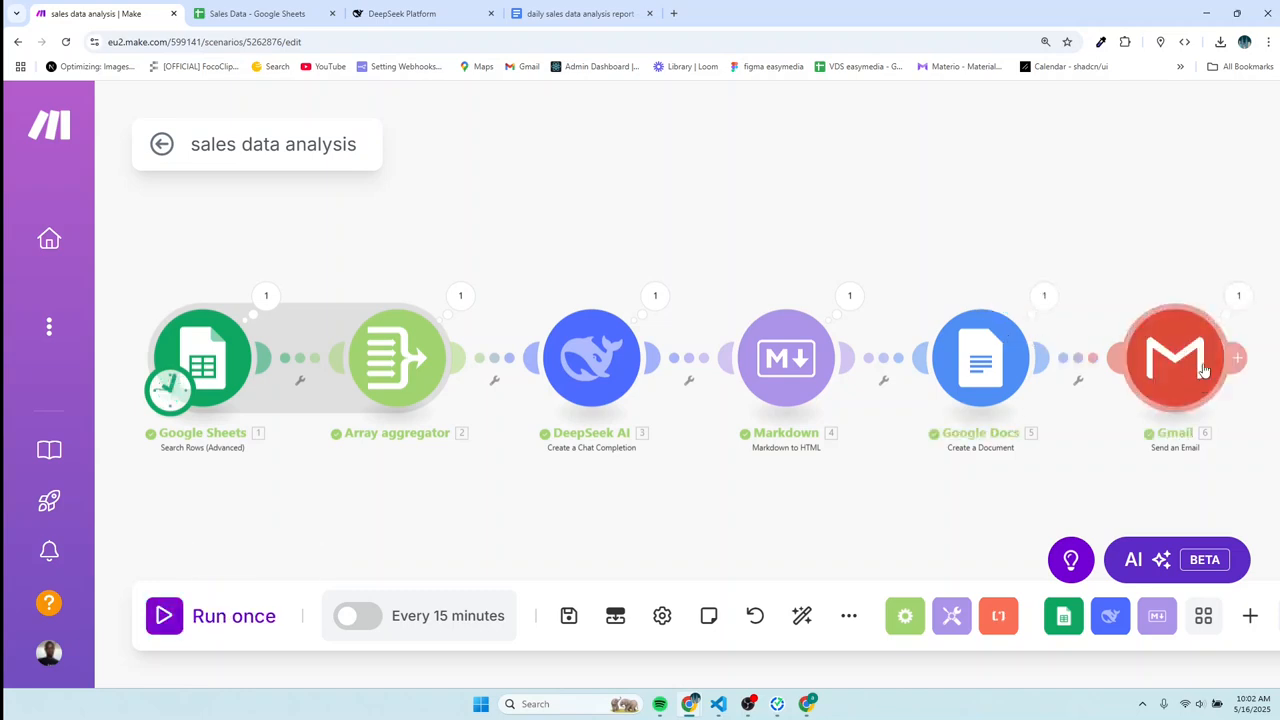
- Open the 'Daily sales analysis report' email in Gmail and follow its docs.google.com link
mouse_move(806, 703)
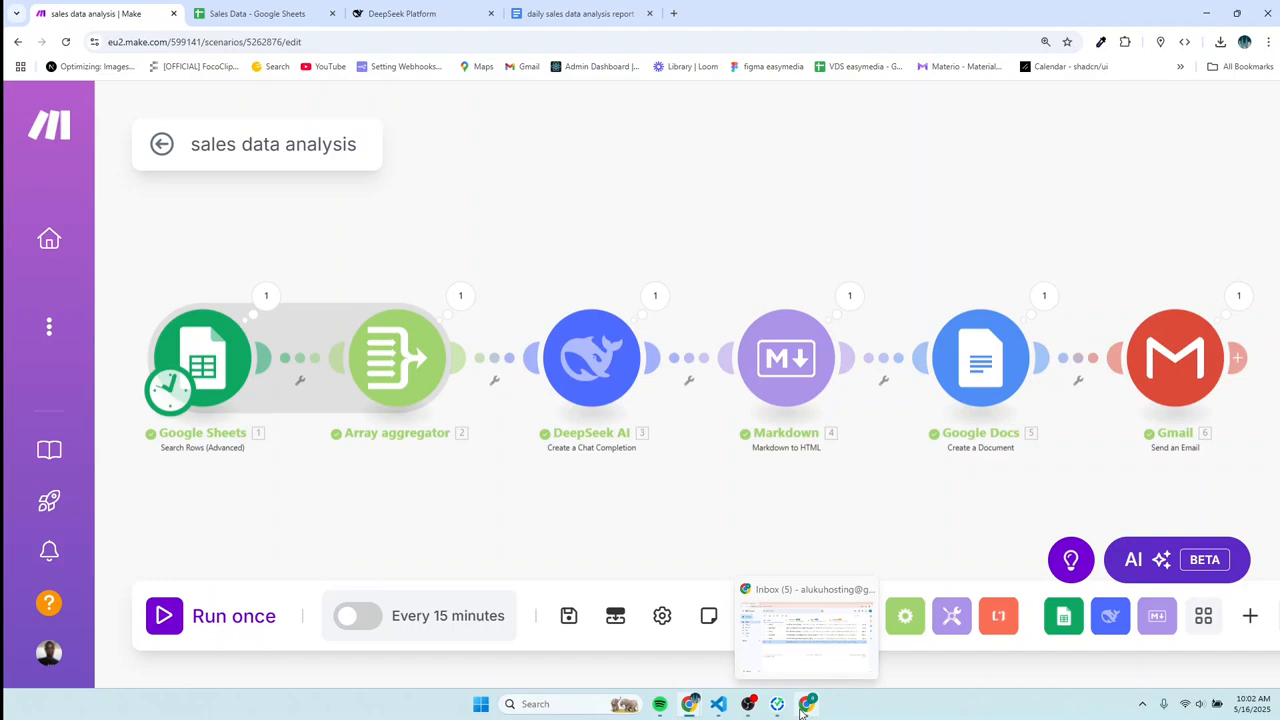
left_click(802, 642)
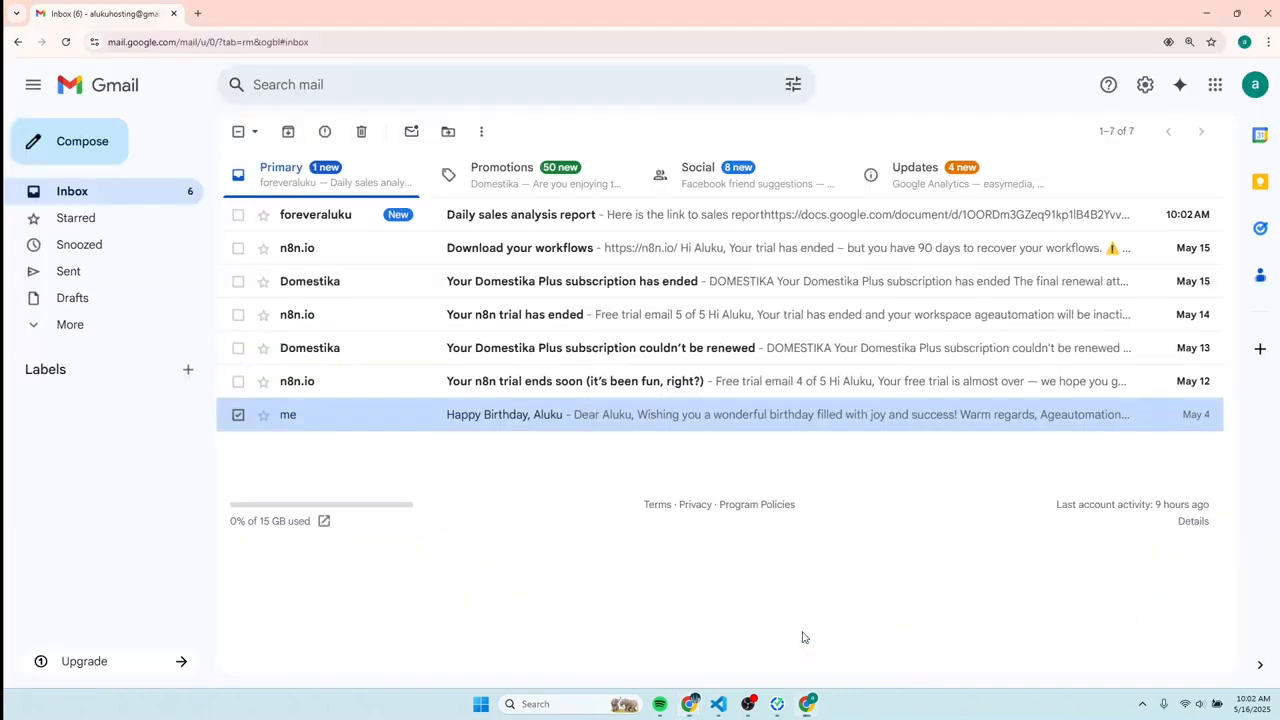
left_click(327, 217)
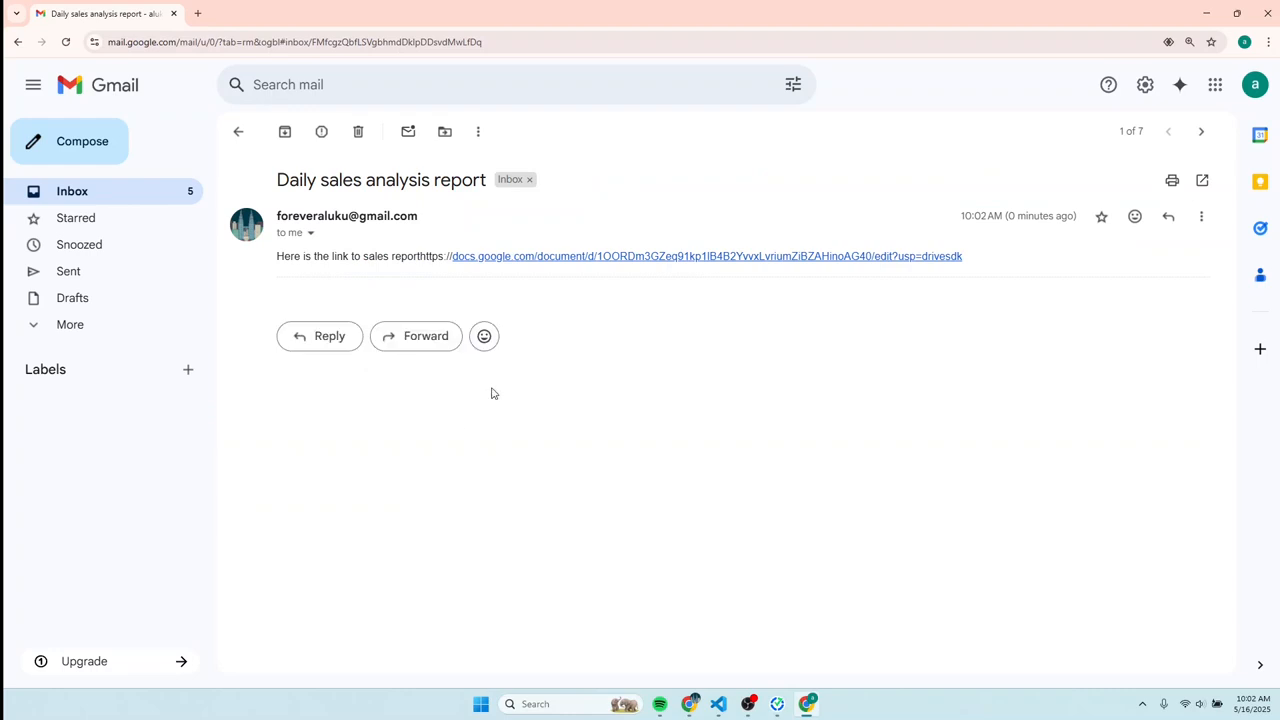
left_click(566, 261)
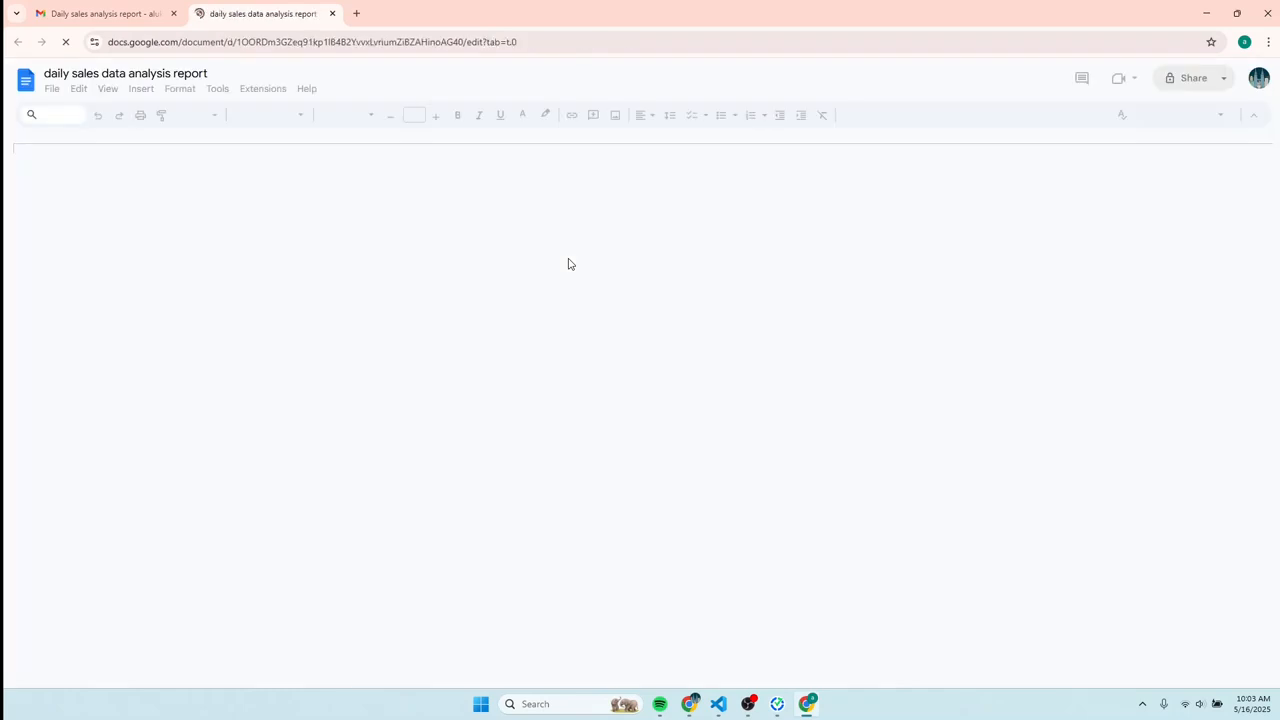
- Scroll through the 'Sales Data Analysis Report' for 2025-05-14, then return to the top
scroll(536, 362, "down", 9)
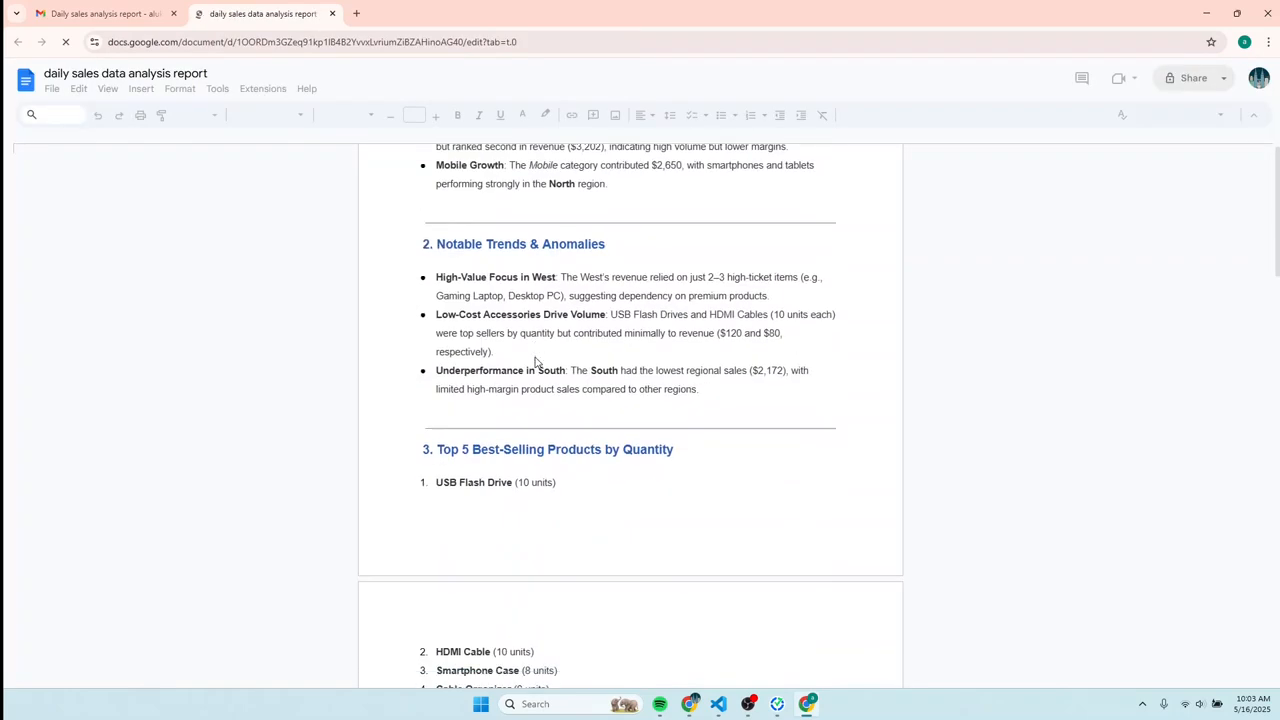
scroll(536, 362, "up", 3)
scroll(536, 358, "down", 7)
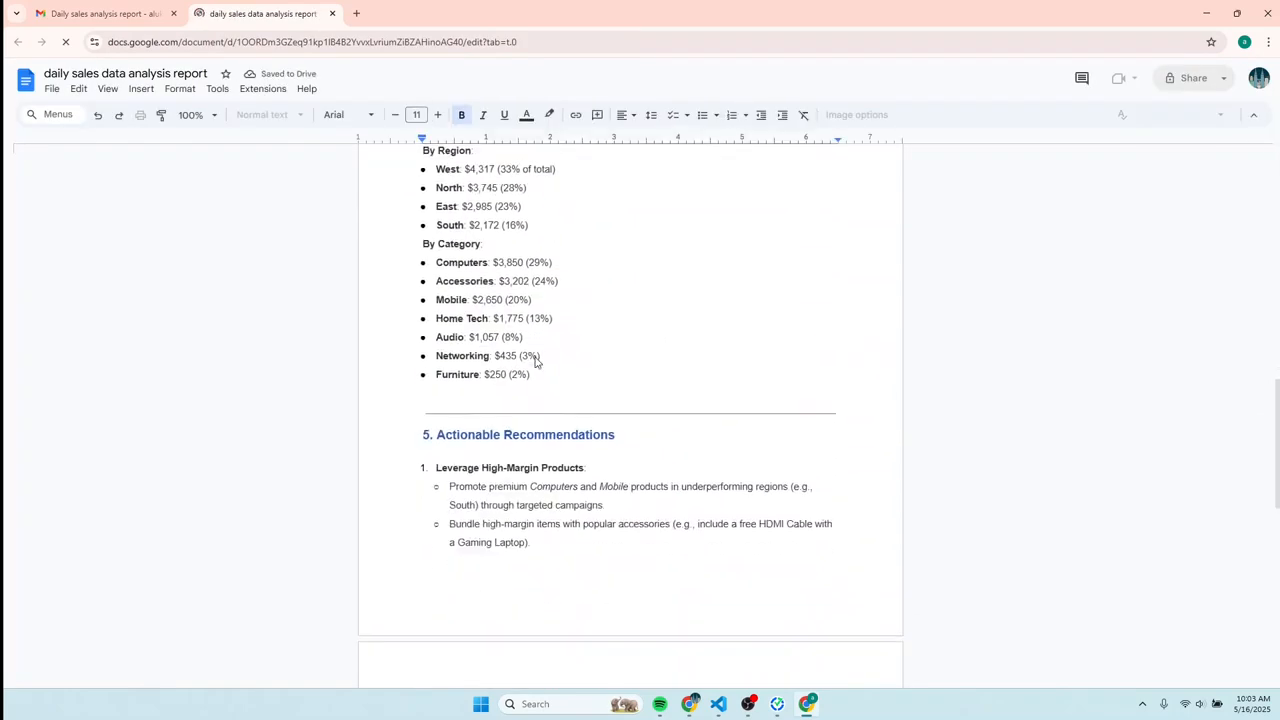
scroll(536, 360, "up", 15)
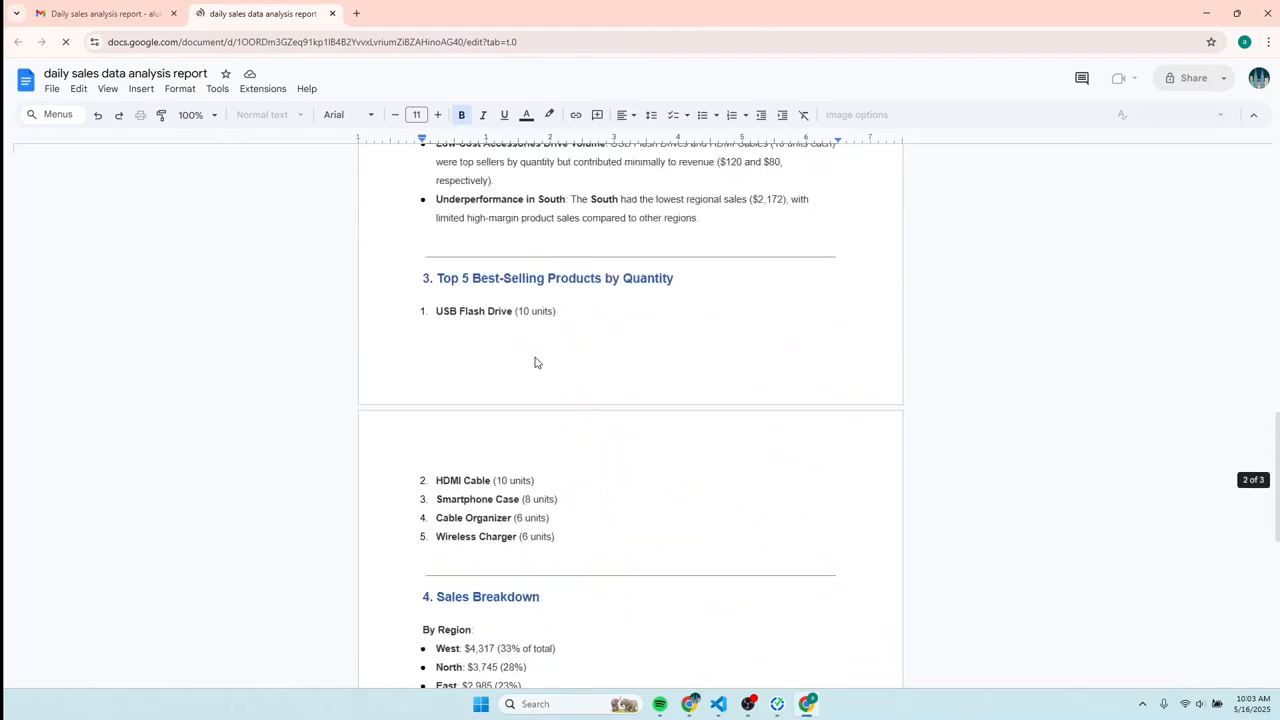
scroll(536, 362, "up", 1)
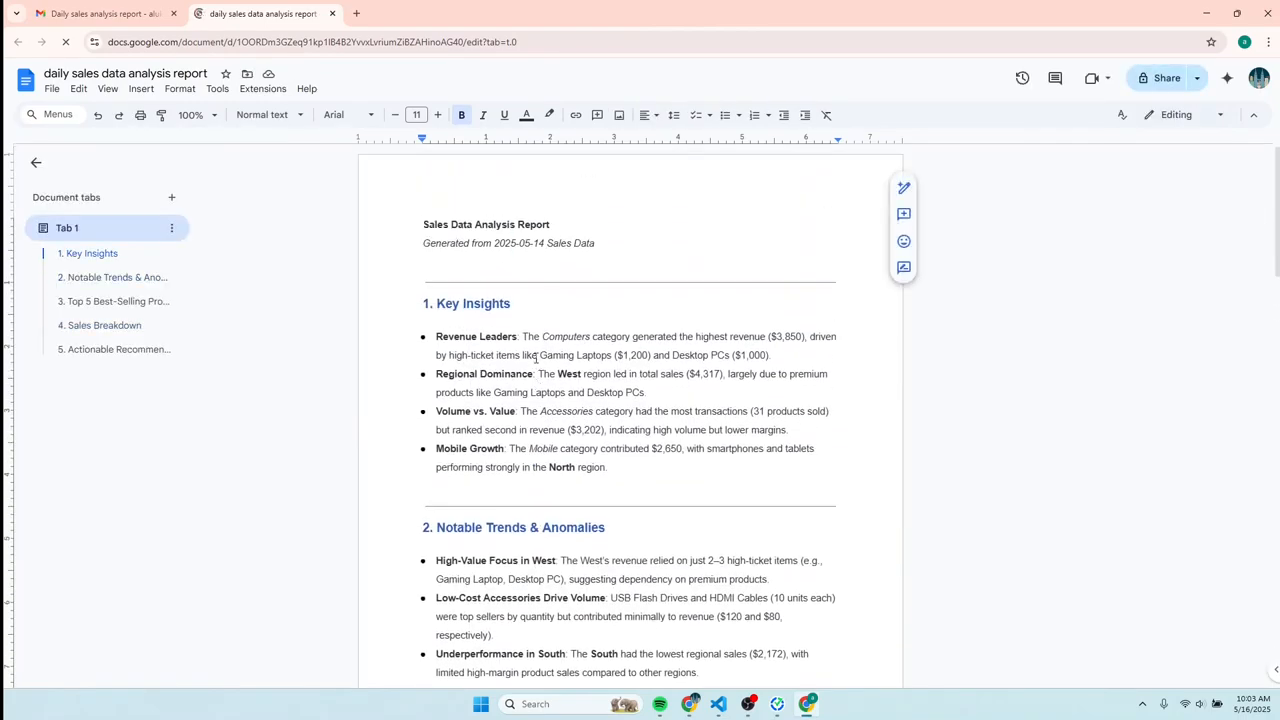